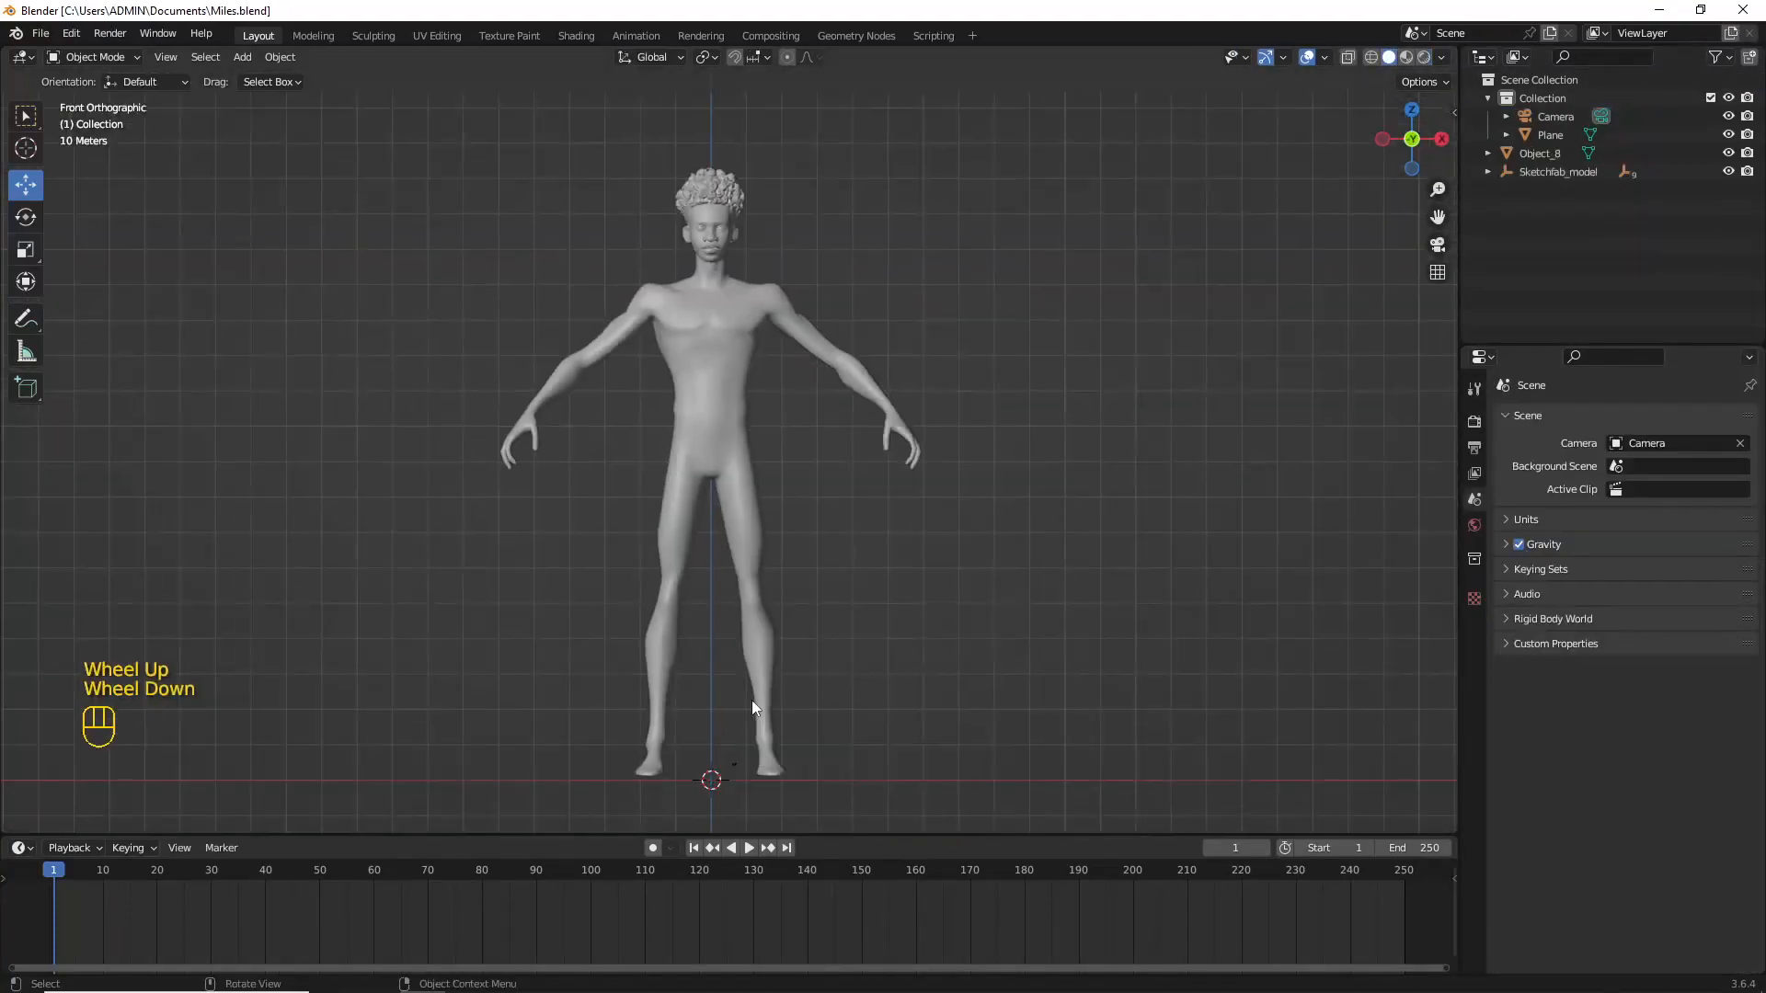
Step: Add an armature at the world origin between the character's feet
scroll(753, 699, down, 1)
shift+middle_drag(753, 699, 796, 659)
scroll(797, 658, up, 1)
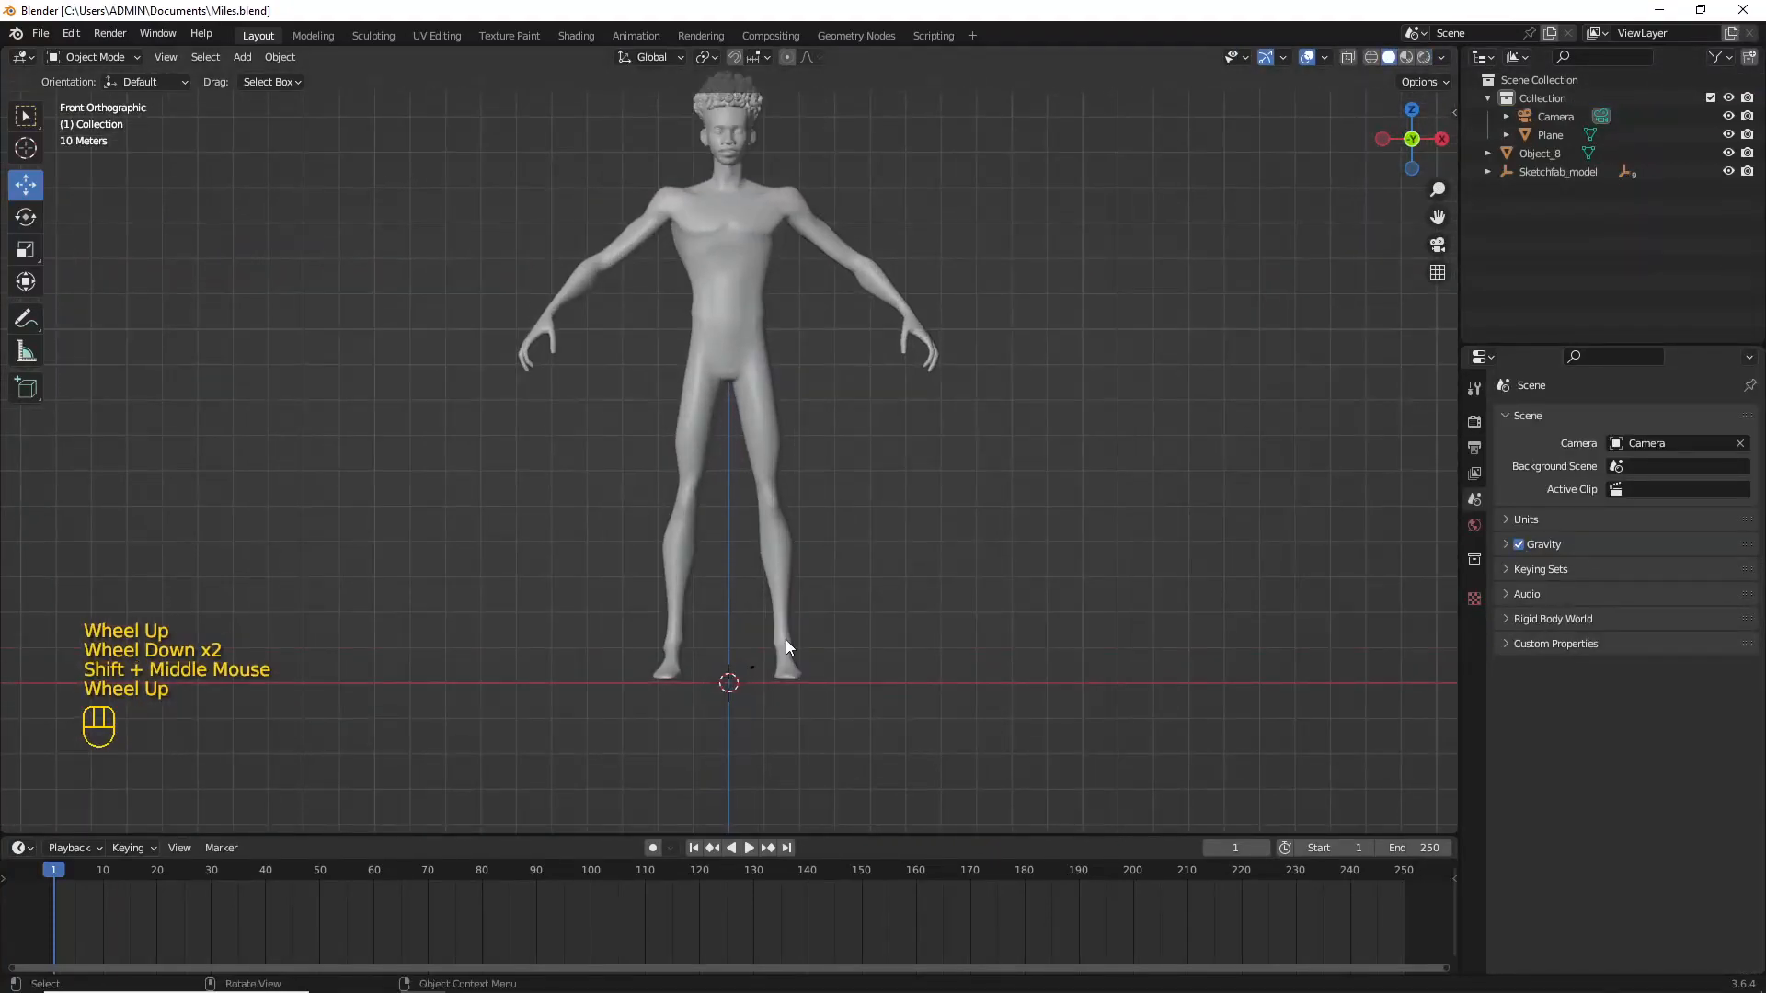
key(shift+a)
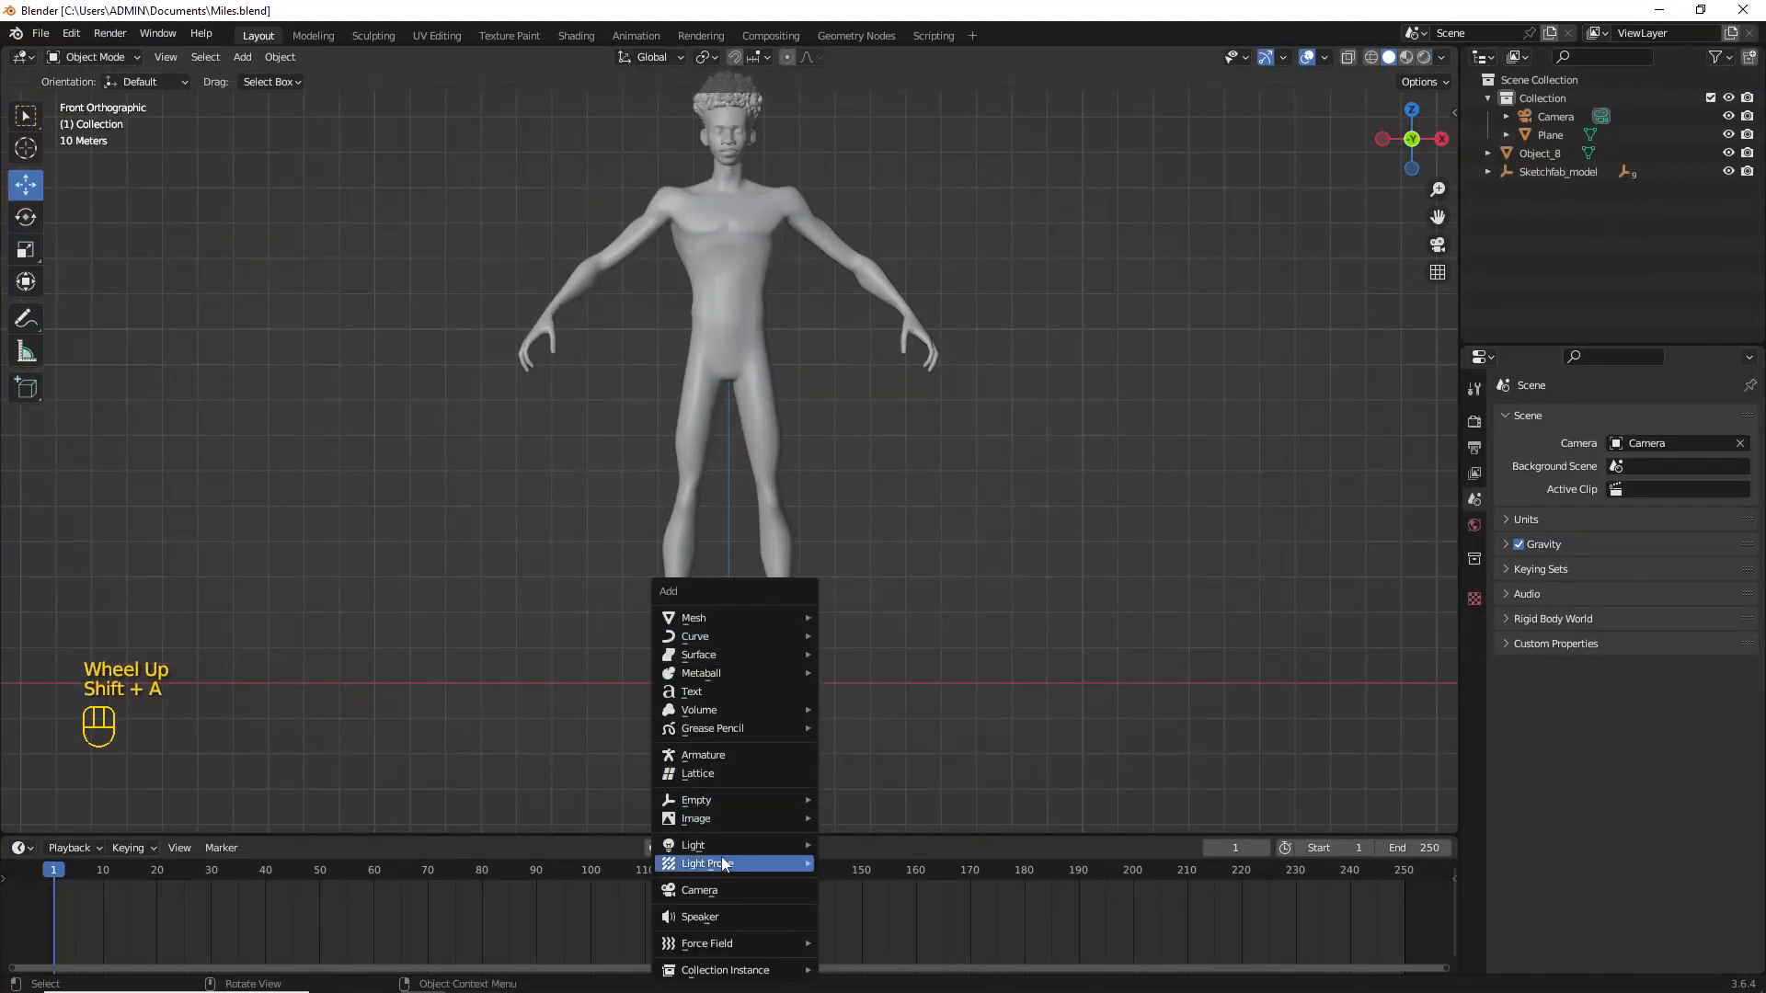
click(702, 755)
scroll(784, 707, up, 2)
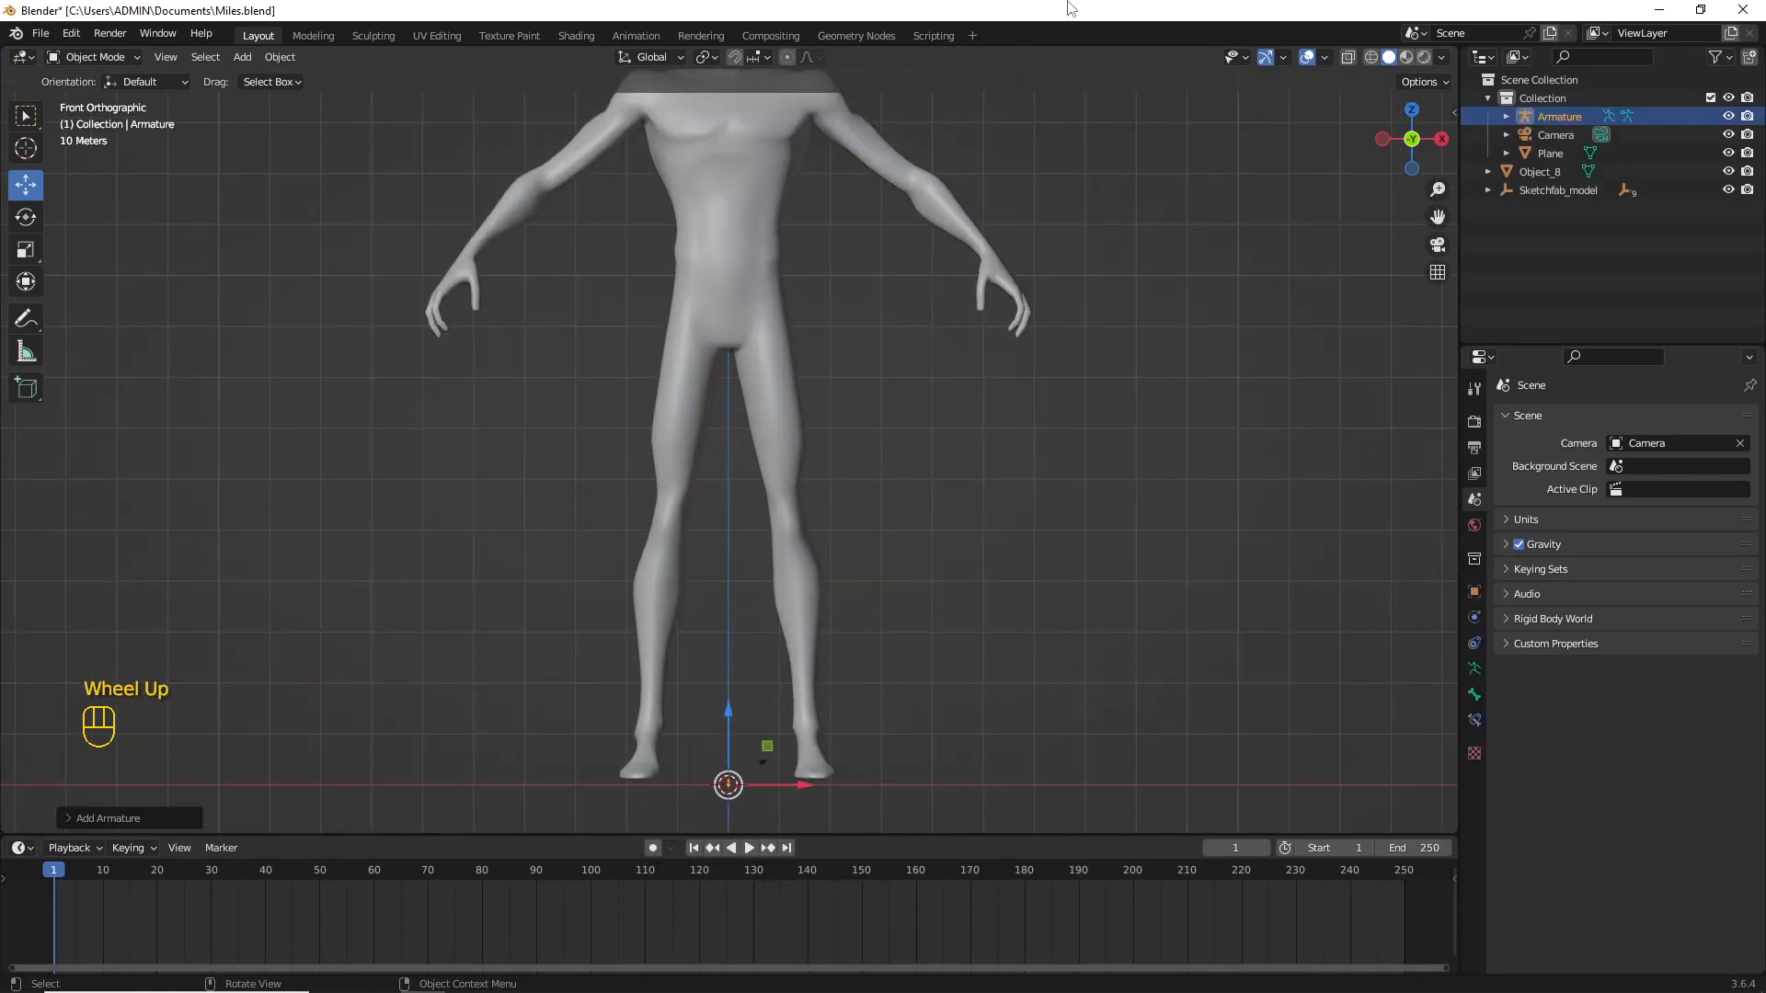
Step: Scale up the armature and move it straight up to the character's pelvis
key(s)
click(129, 472)
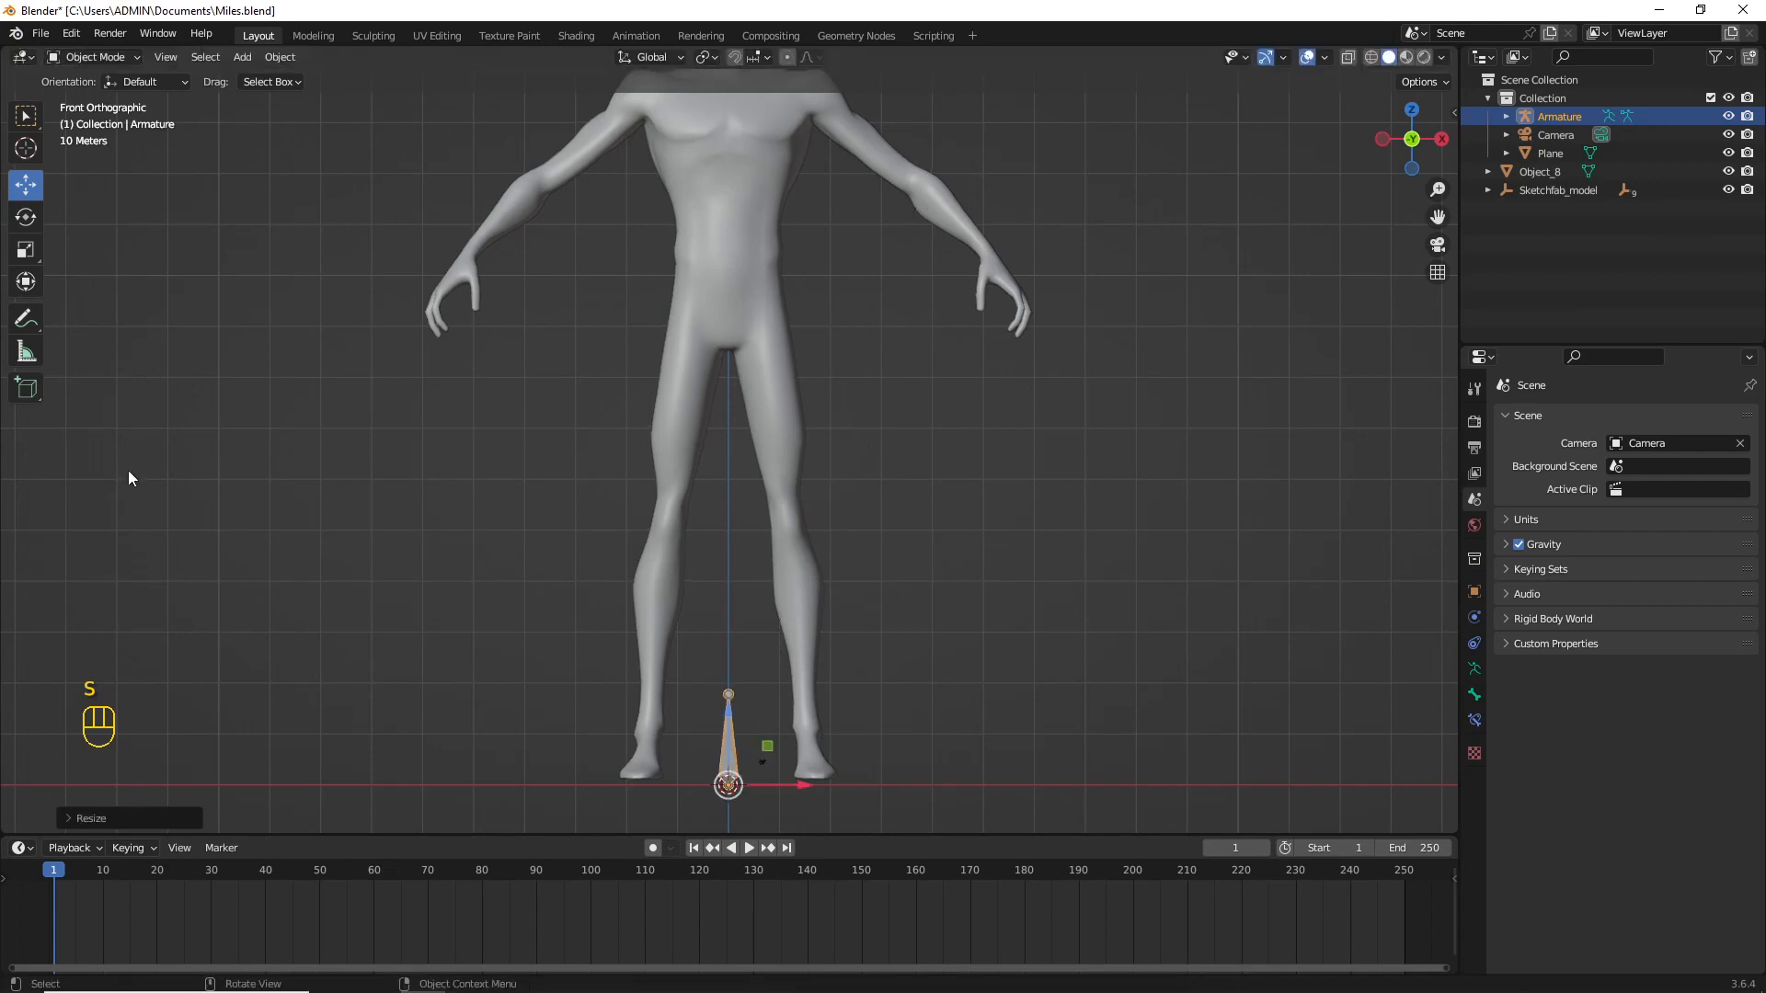
key(s)
click(794, 615)
drag(731, 712, 754, 370)
drag(765, 255, 769, 278)
shift+middle_drag(769, 277, 764, 462)
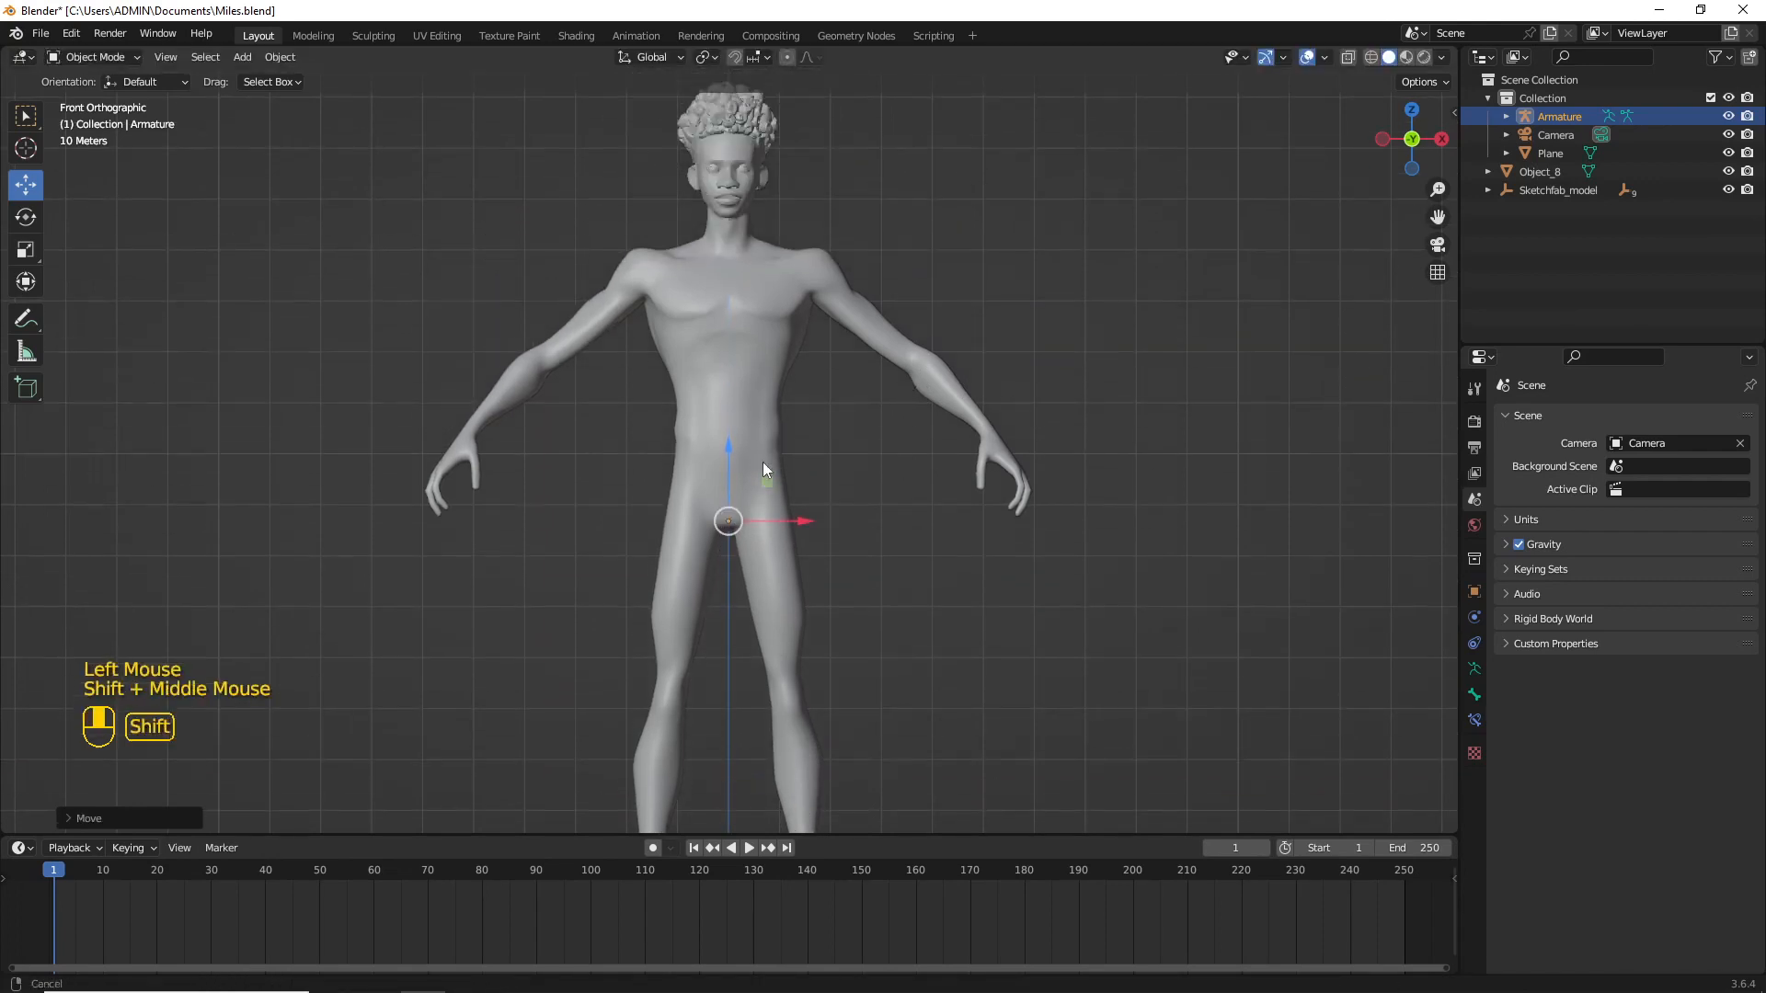
Step: Set the armature's viewport display to In Front so its bones draw over the body mesh
click(1473, 677)
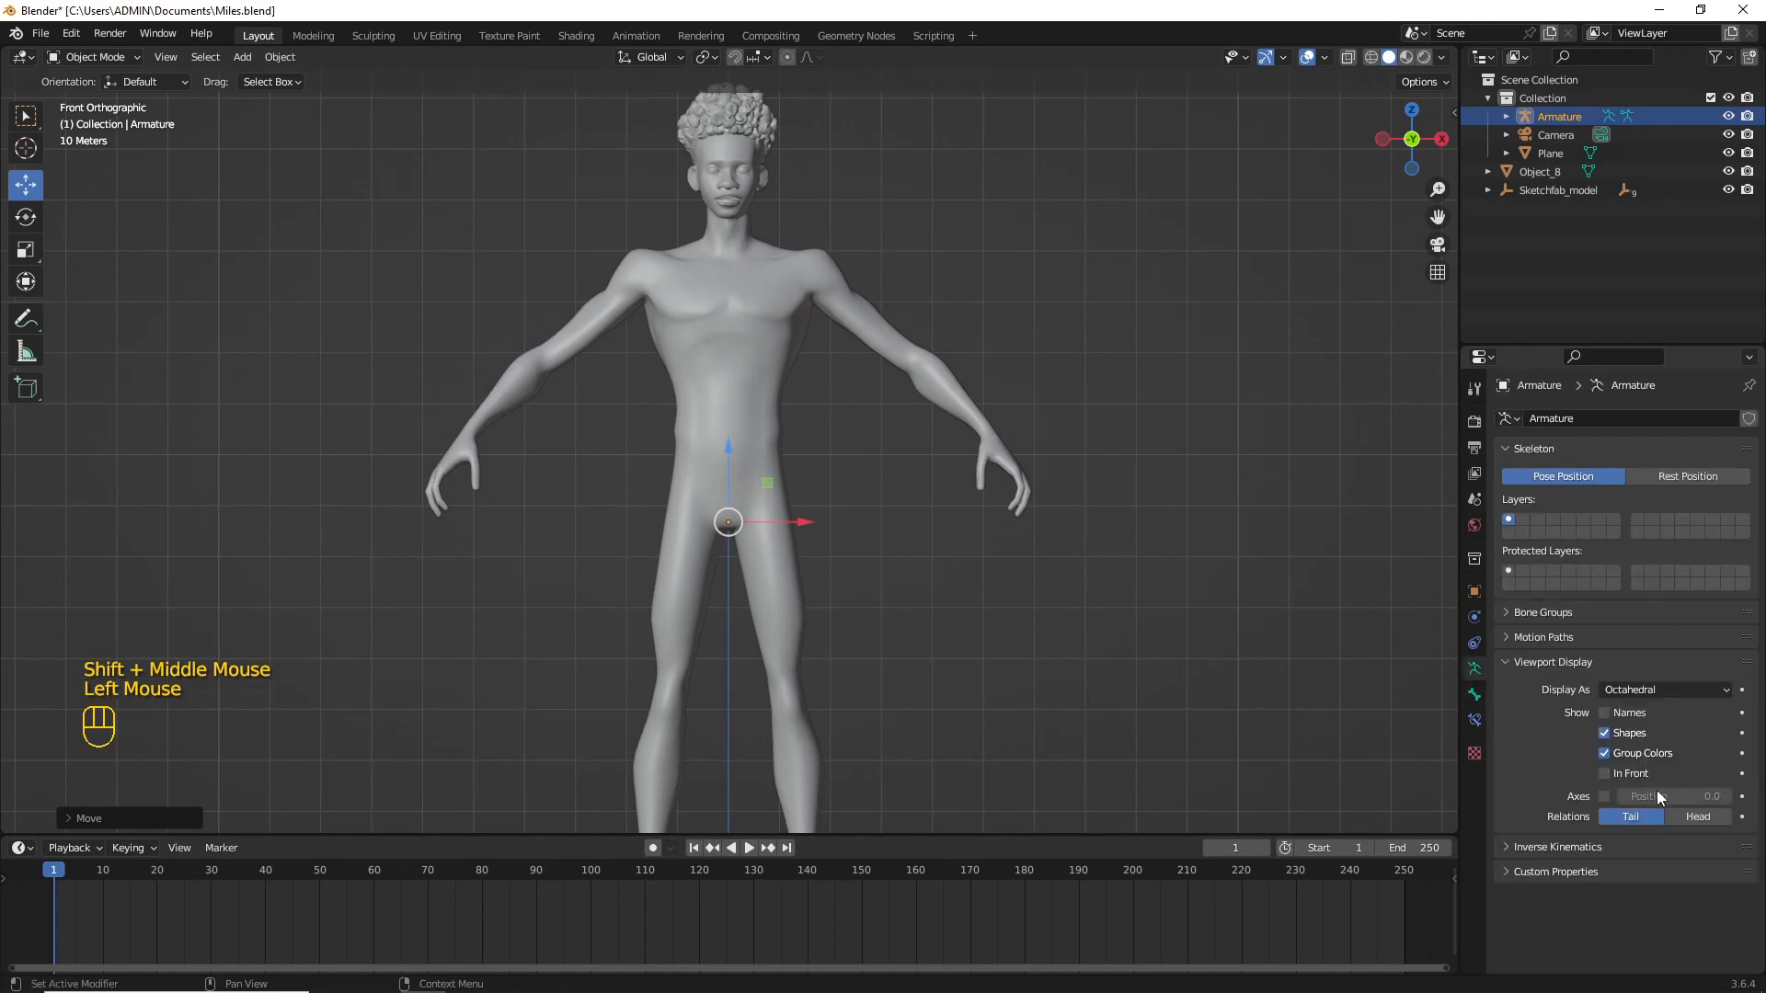
scroll(885, 552, down, 2)
shift+middle_drag(813, 527, 820, 570)
scroll(822, 571, up, 1)
Step: In Edit Mode, extrude two bones upward from the root bone's tip, ending at the chest and the neck base
key(Tab)
click(765, 630)
key(e)
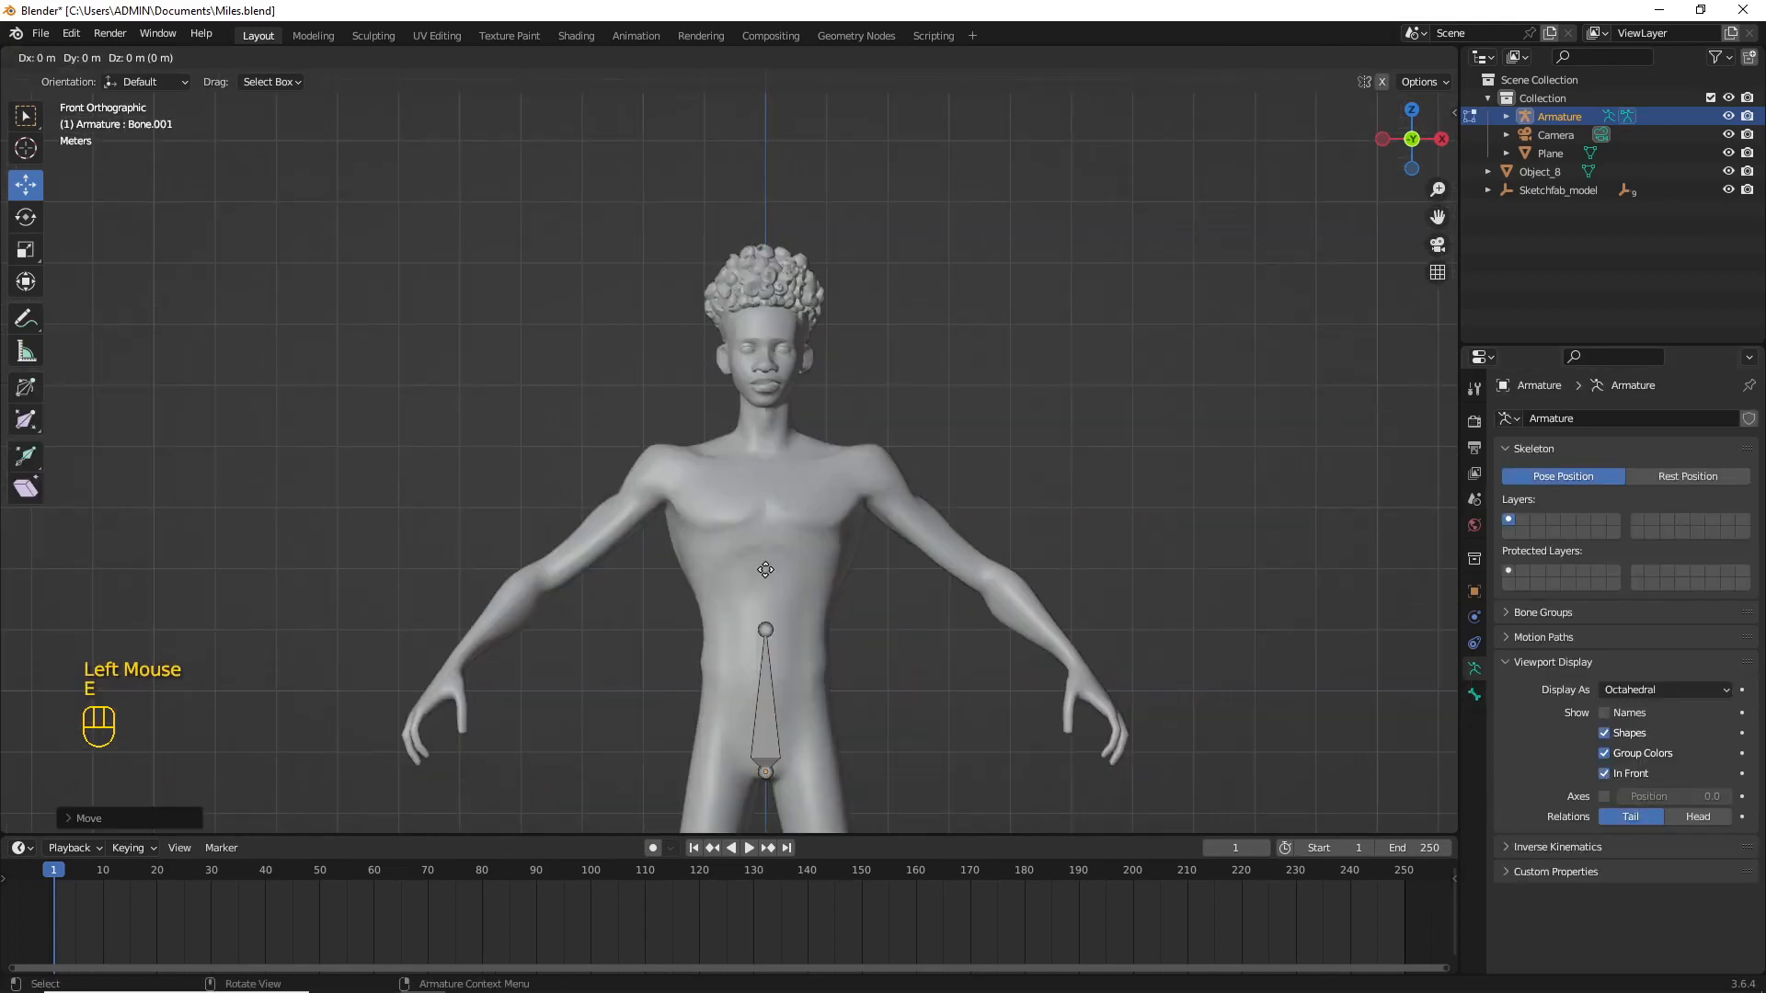
click(764, 448)
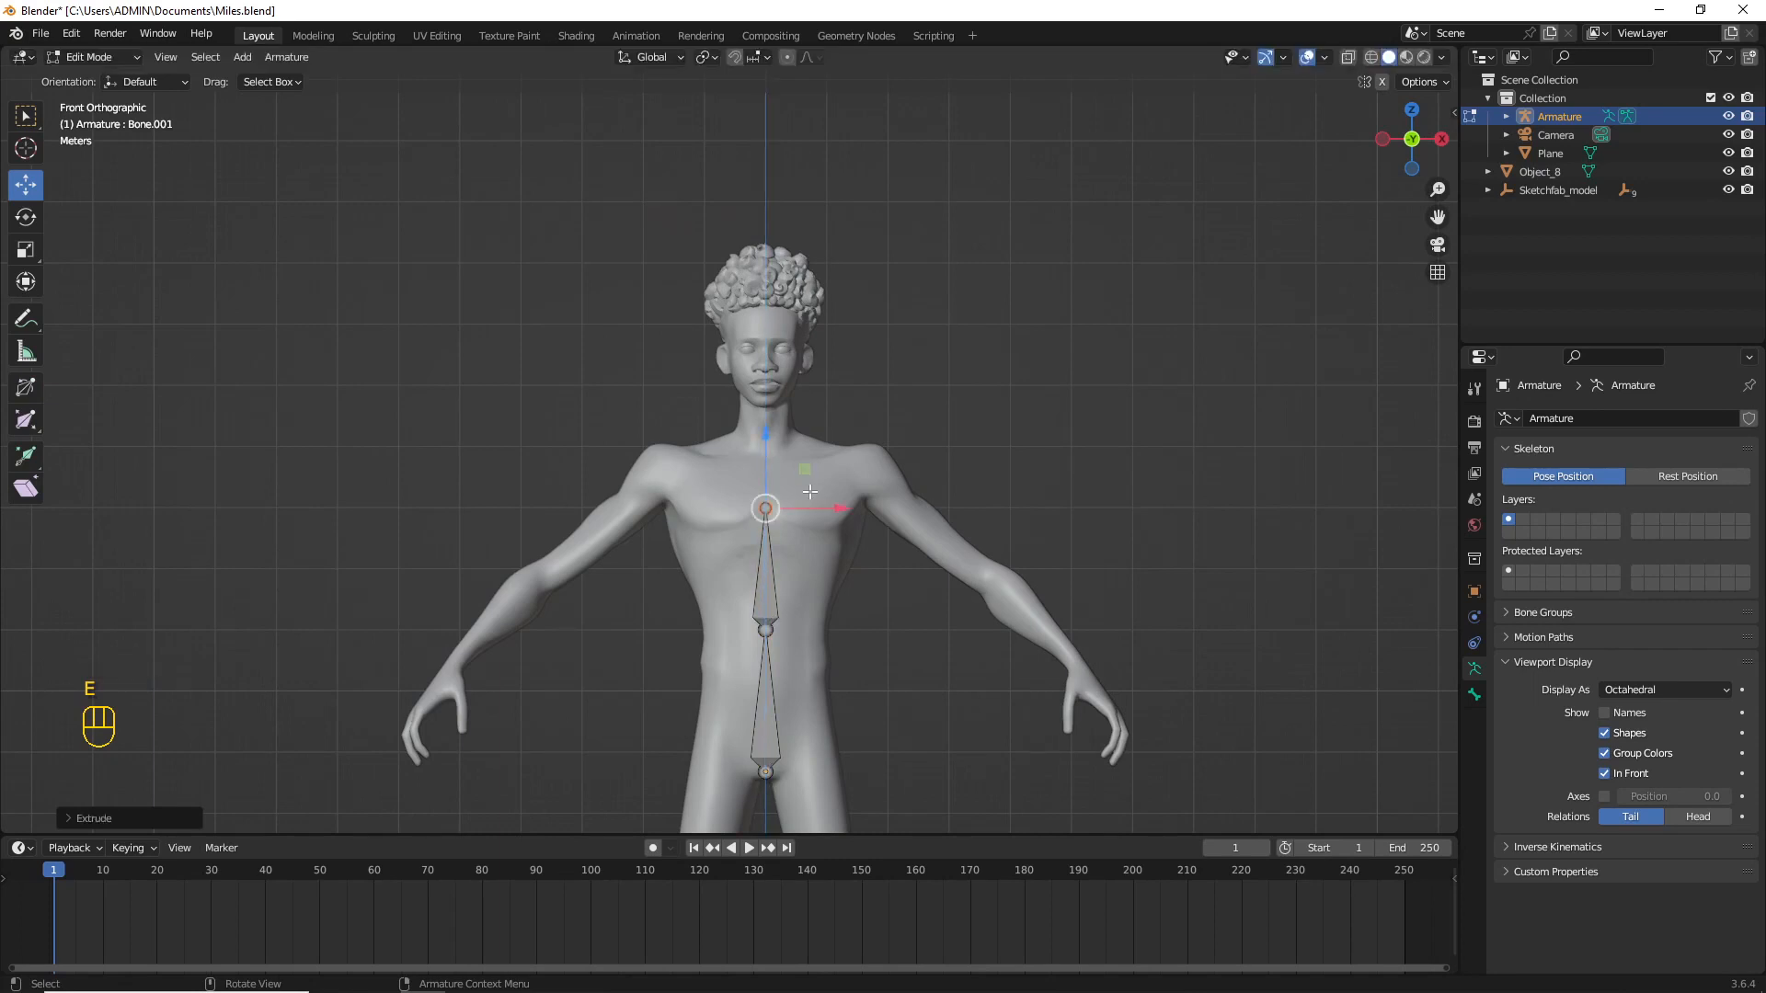
key(e)
key(z)
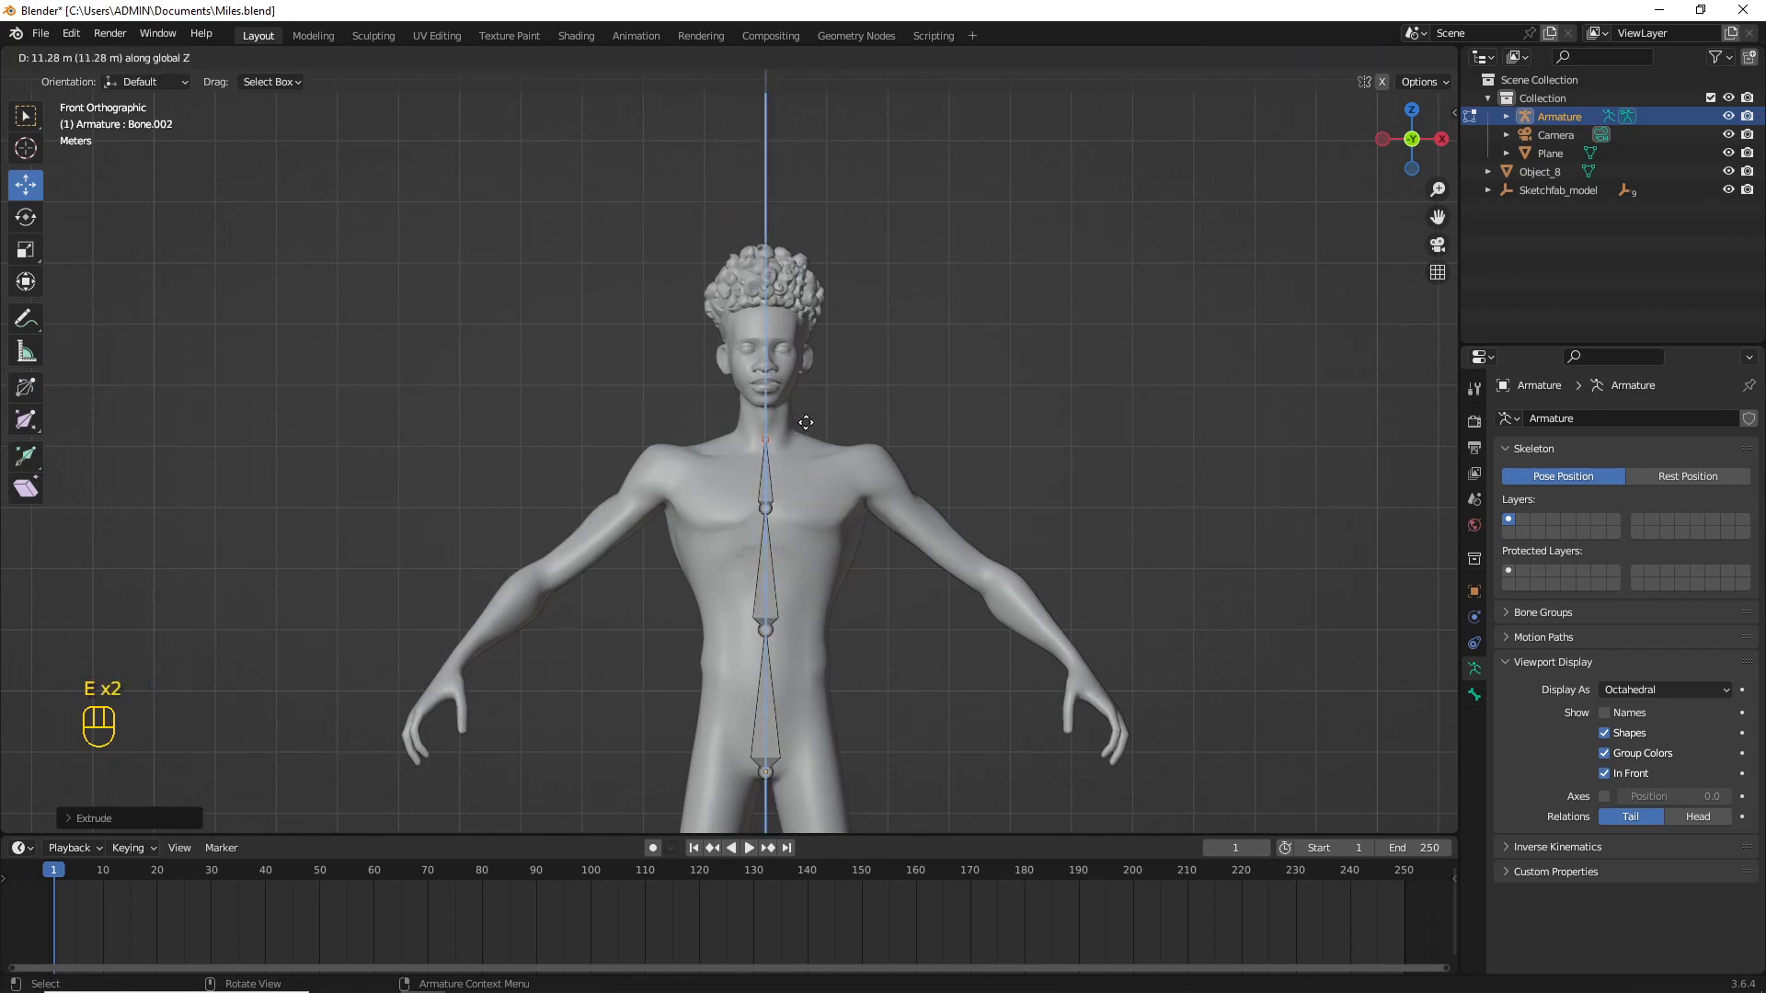
right_click(805, 423)
Step: In the right side view, shift the spine joints back to follow the torso and adjust the neck-base joint
key(KP_3)
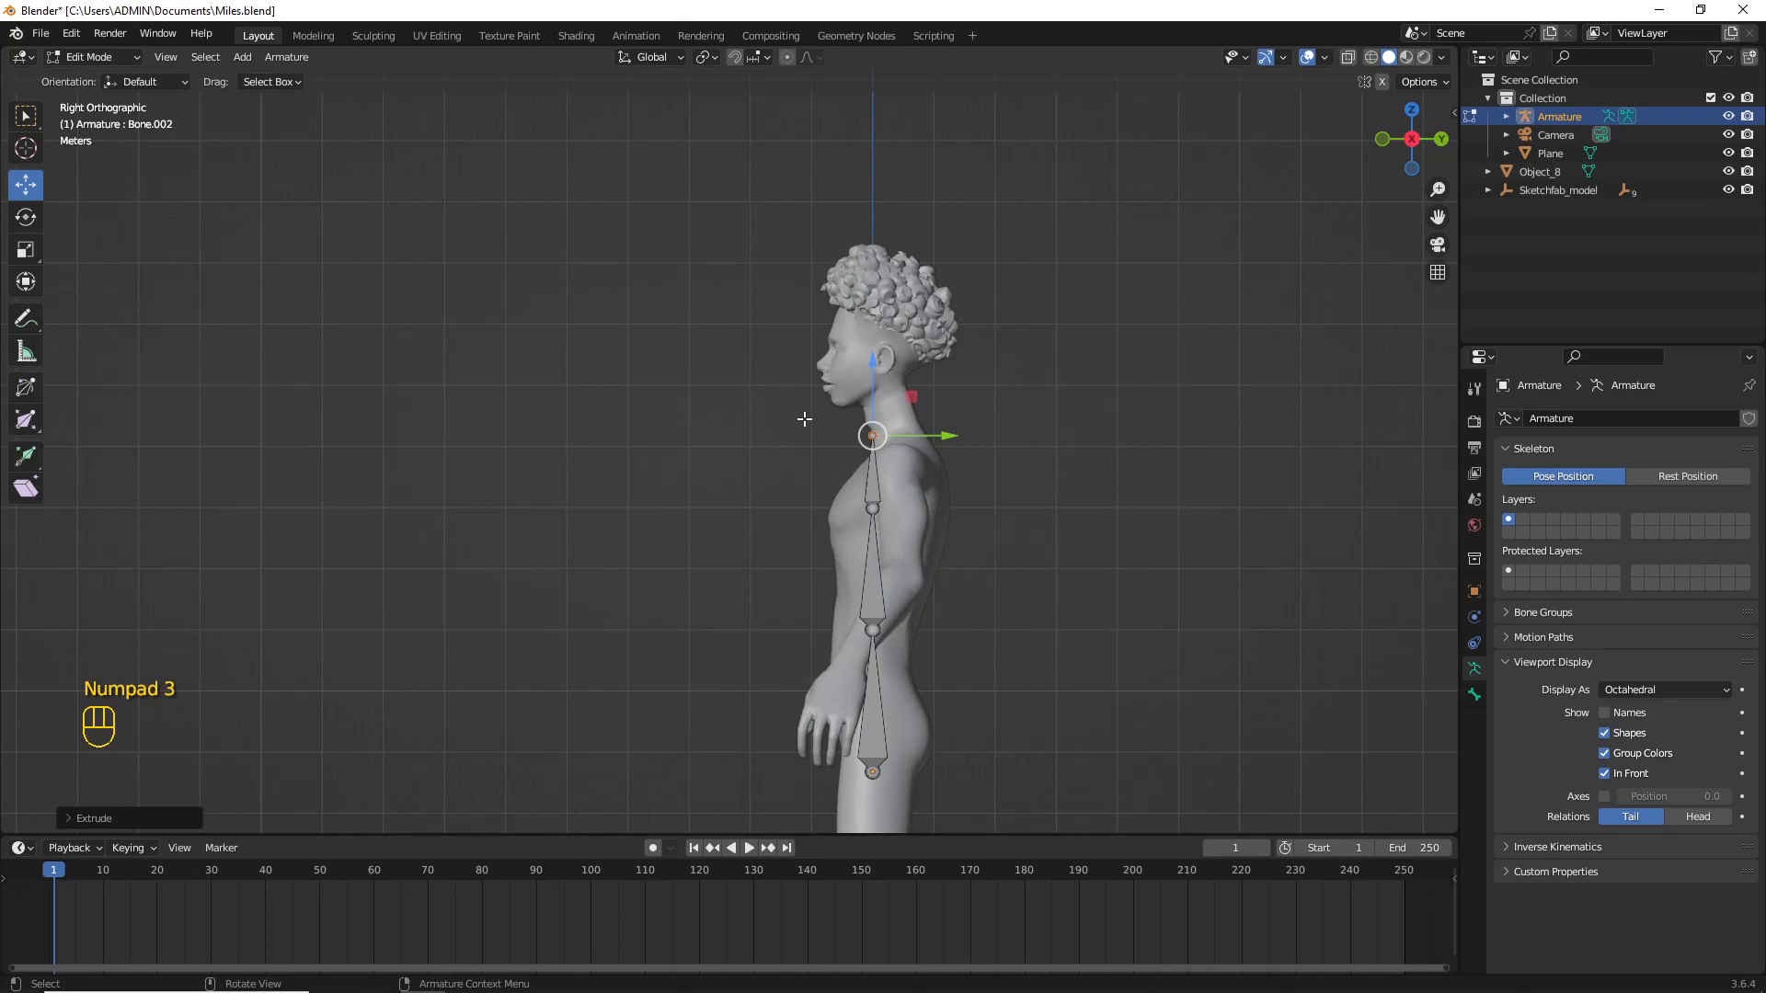
scroll(808, 421, up, 1)
click(916, 564)
drag(975, 593, 1002, 597)
click(907, 431)
drag(957, 433, 986, 438)
shift+middle_drag(986, 439, 820, 590)
scroll(989, 552, up, 1)
scroll(819, 591, up, 1)
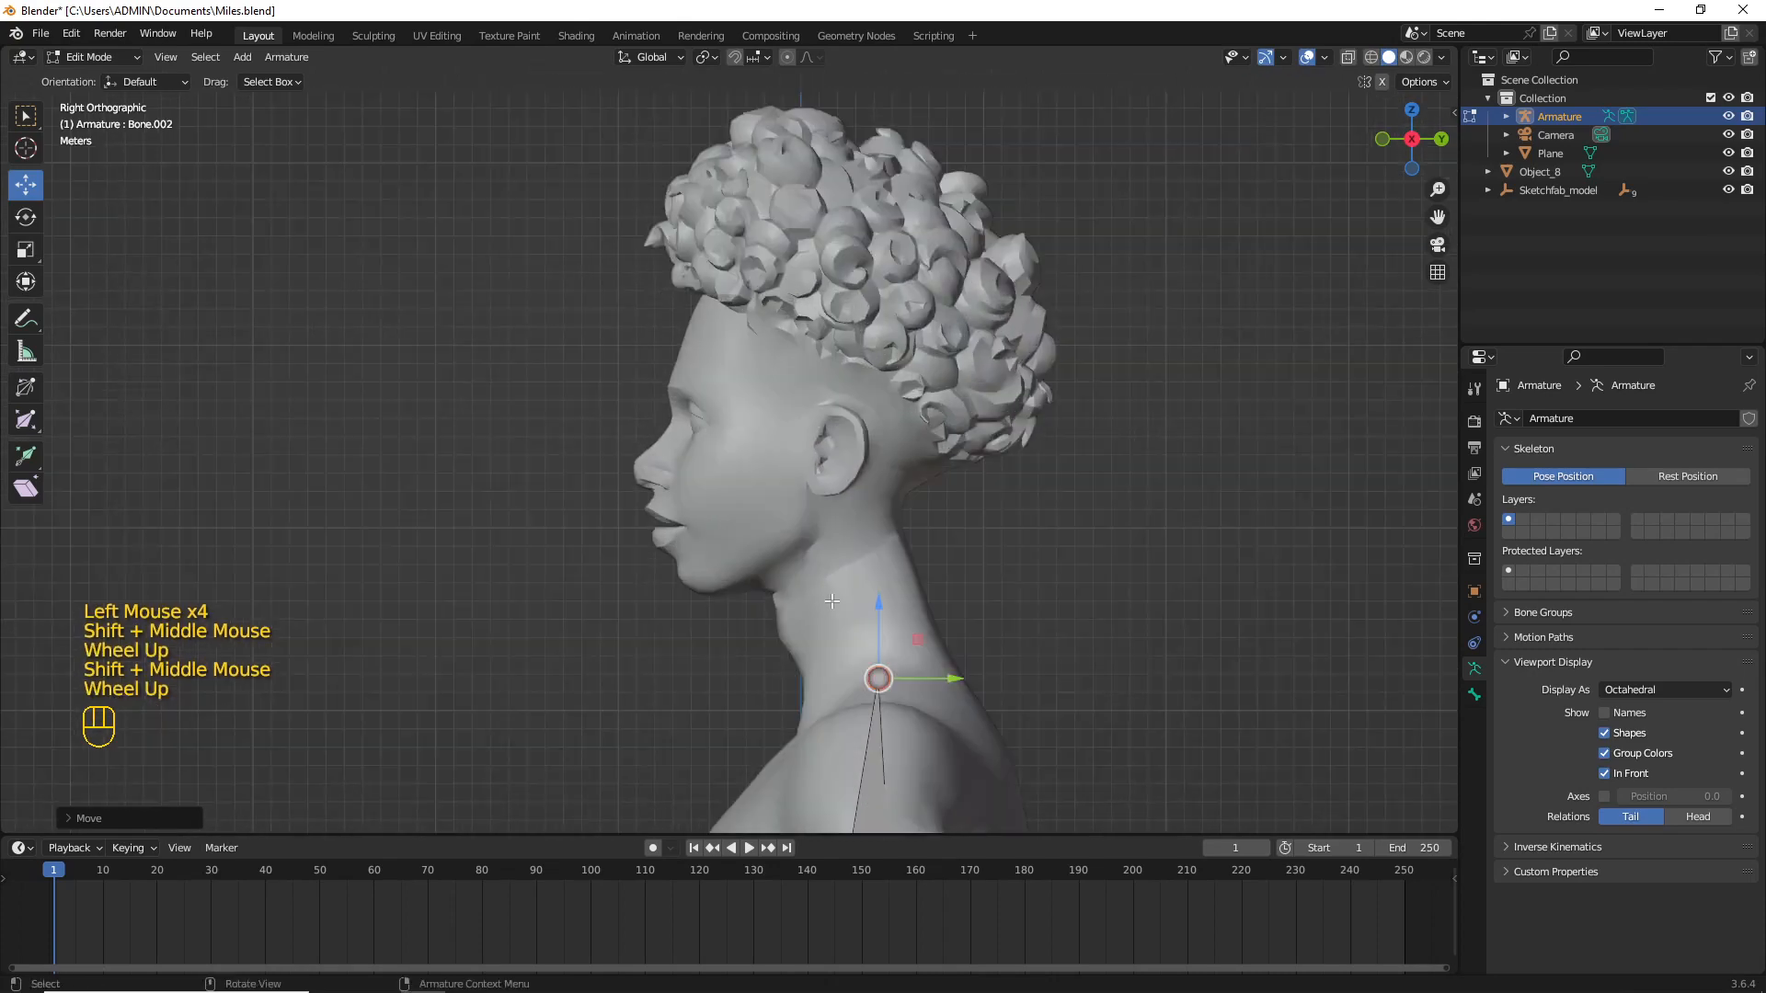
click(873, 607)
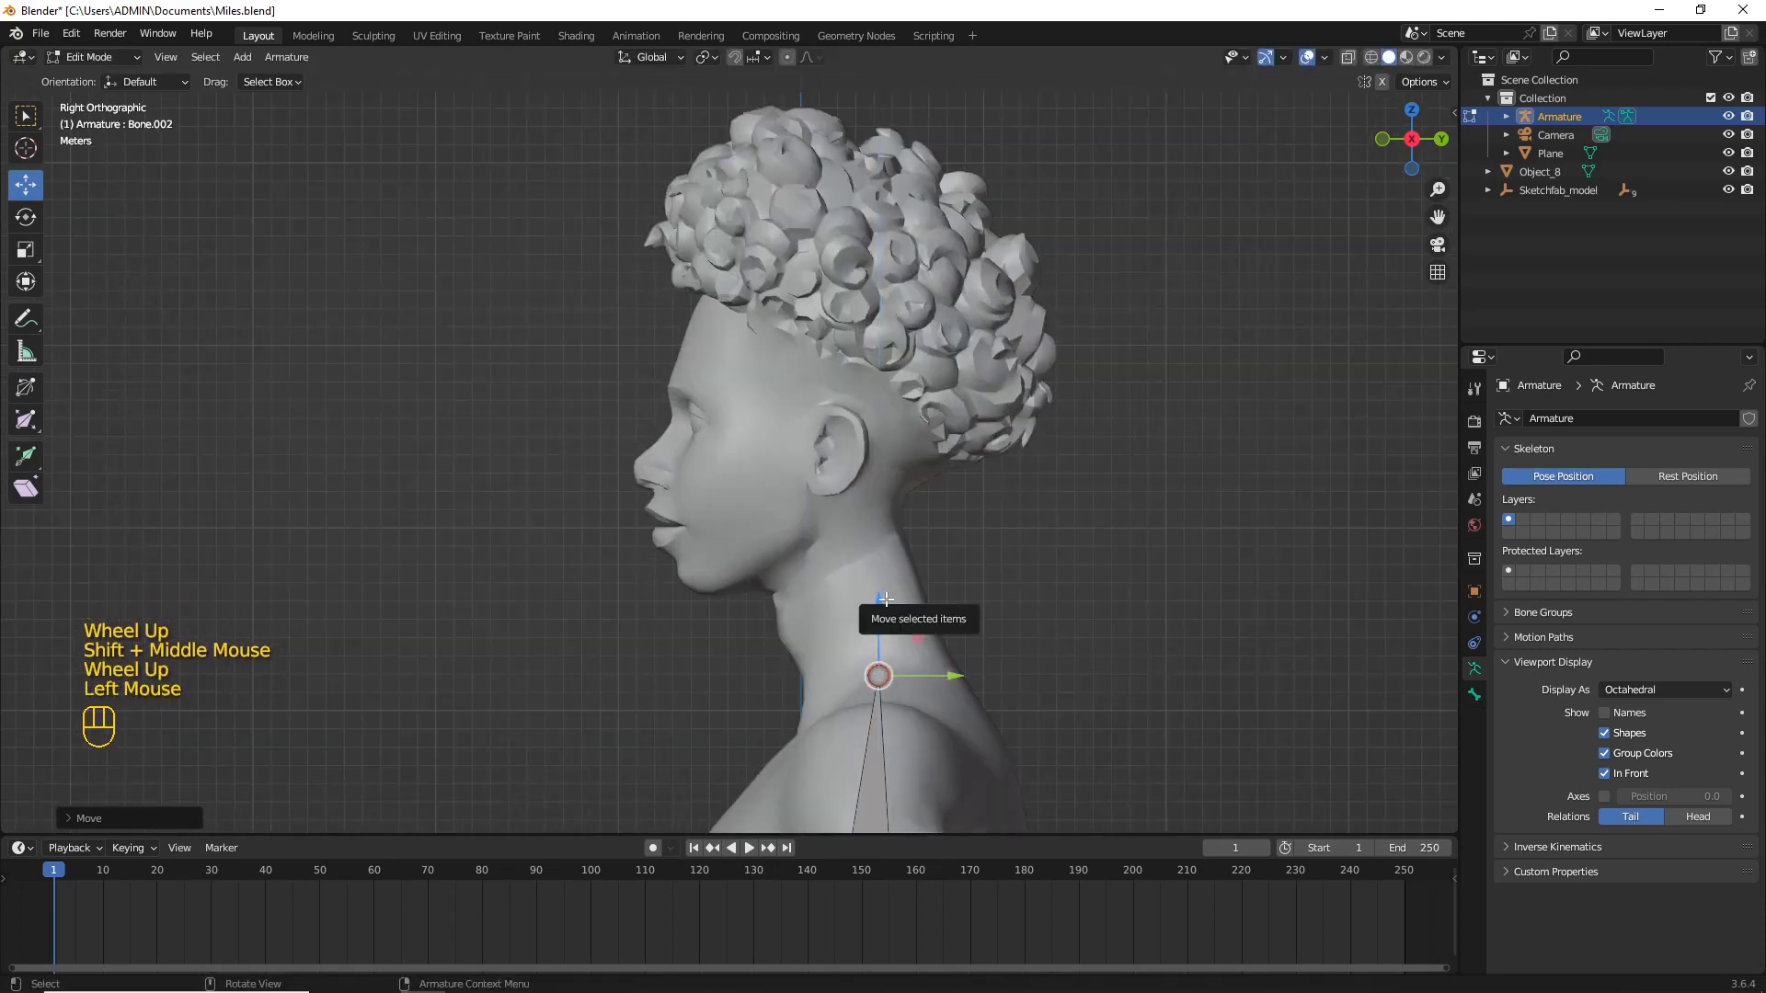
Step: Extrude a neck bone ending below the ear and a head bone running up to the top of the head
key(e)
click(921, 480)
drag(938, 527, 884, 550)
drag(811, 464, 812, 483)
key(e)
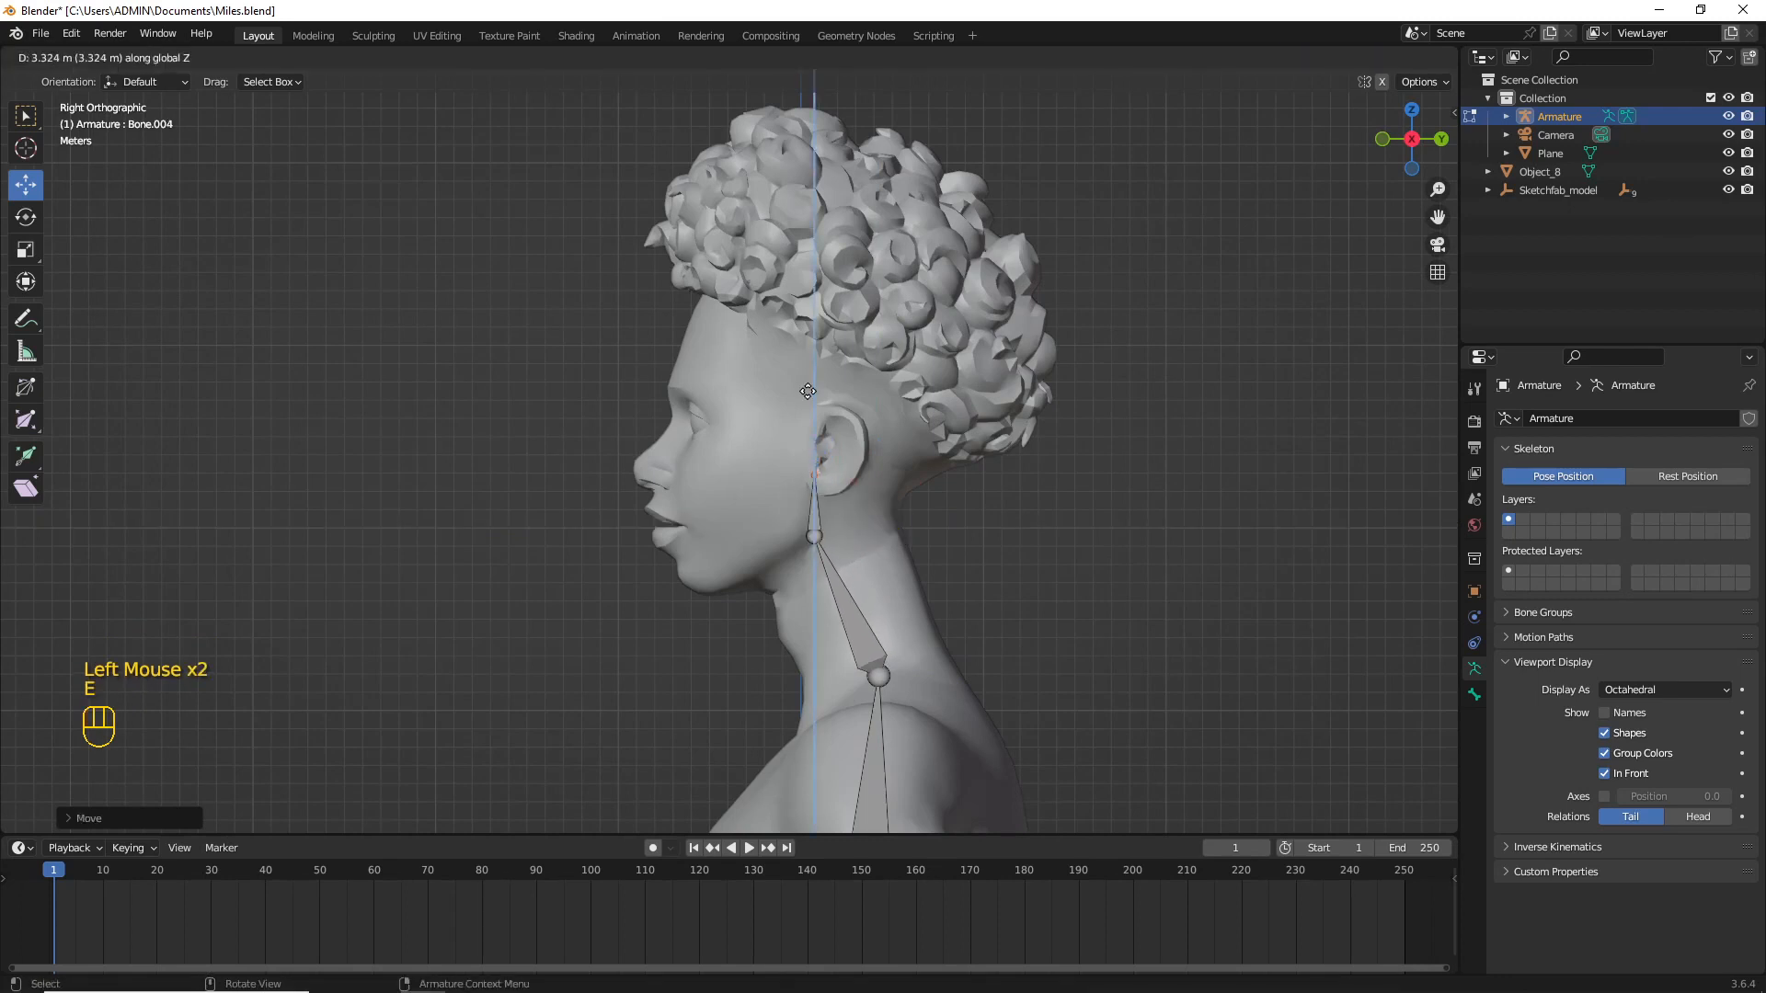
click(777, 247)
click(856, 295)
Step: In the front view, extrude a clavicle bone from the neck base to the character's left shoulder joint
key(KP_1)
scroll(803, 390, up, 2)
click(803, 390)
shift+middle_drag(803, 390, 785, 457)
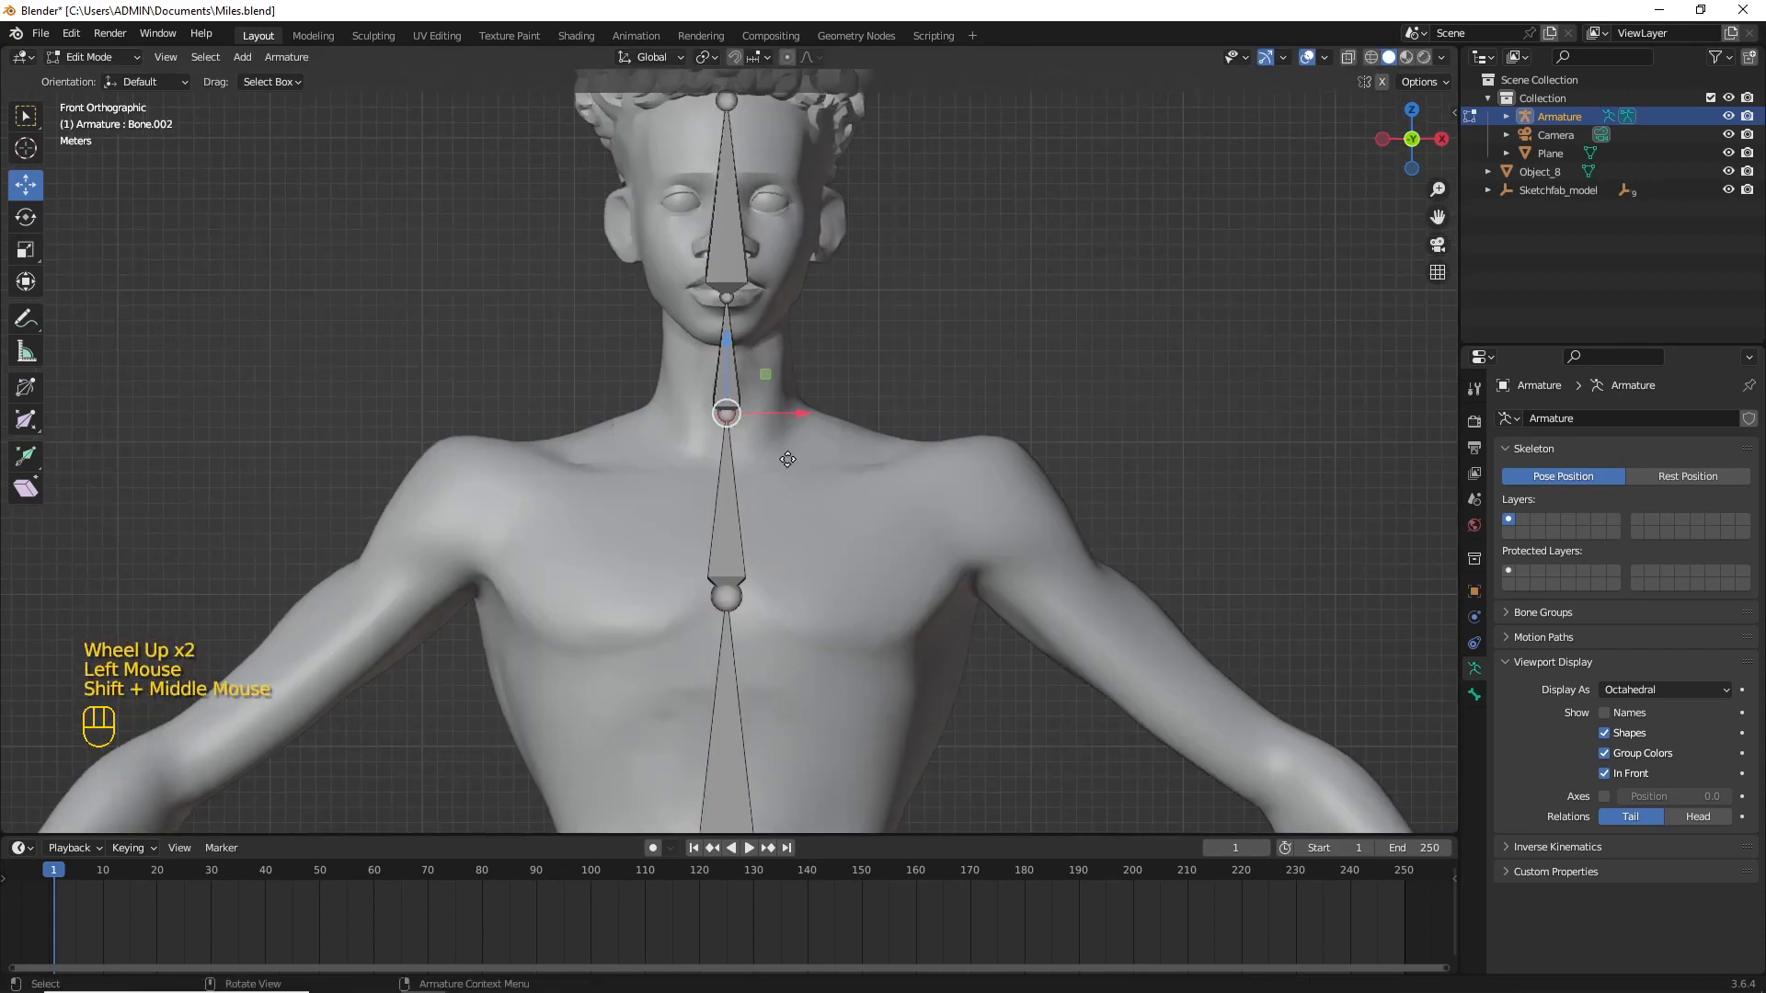
key(e)
click(1042, 520)
drag(986, 362, 986, 446)
Step: Enable snapping to Volume and extrude the left upper-arm bone from the shoulder to the elbow
scroll(993, 464, down, 2)
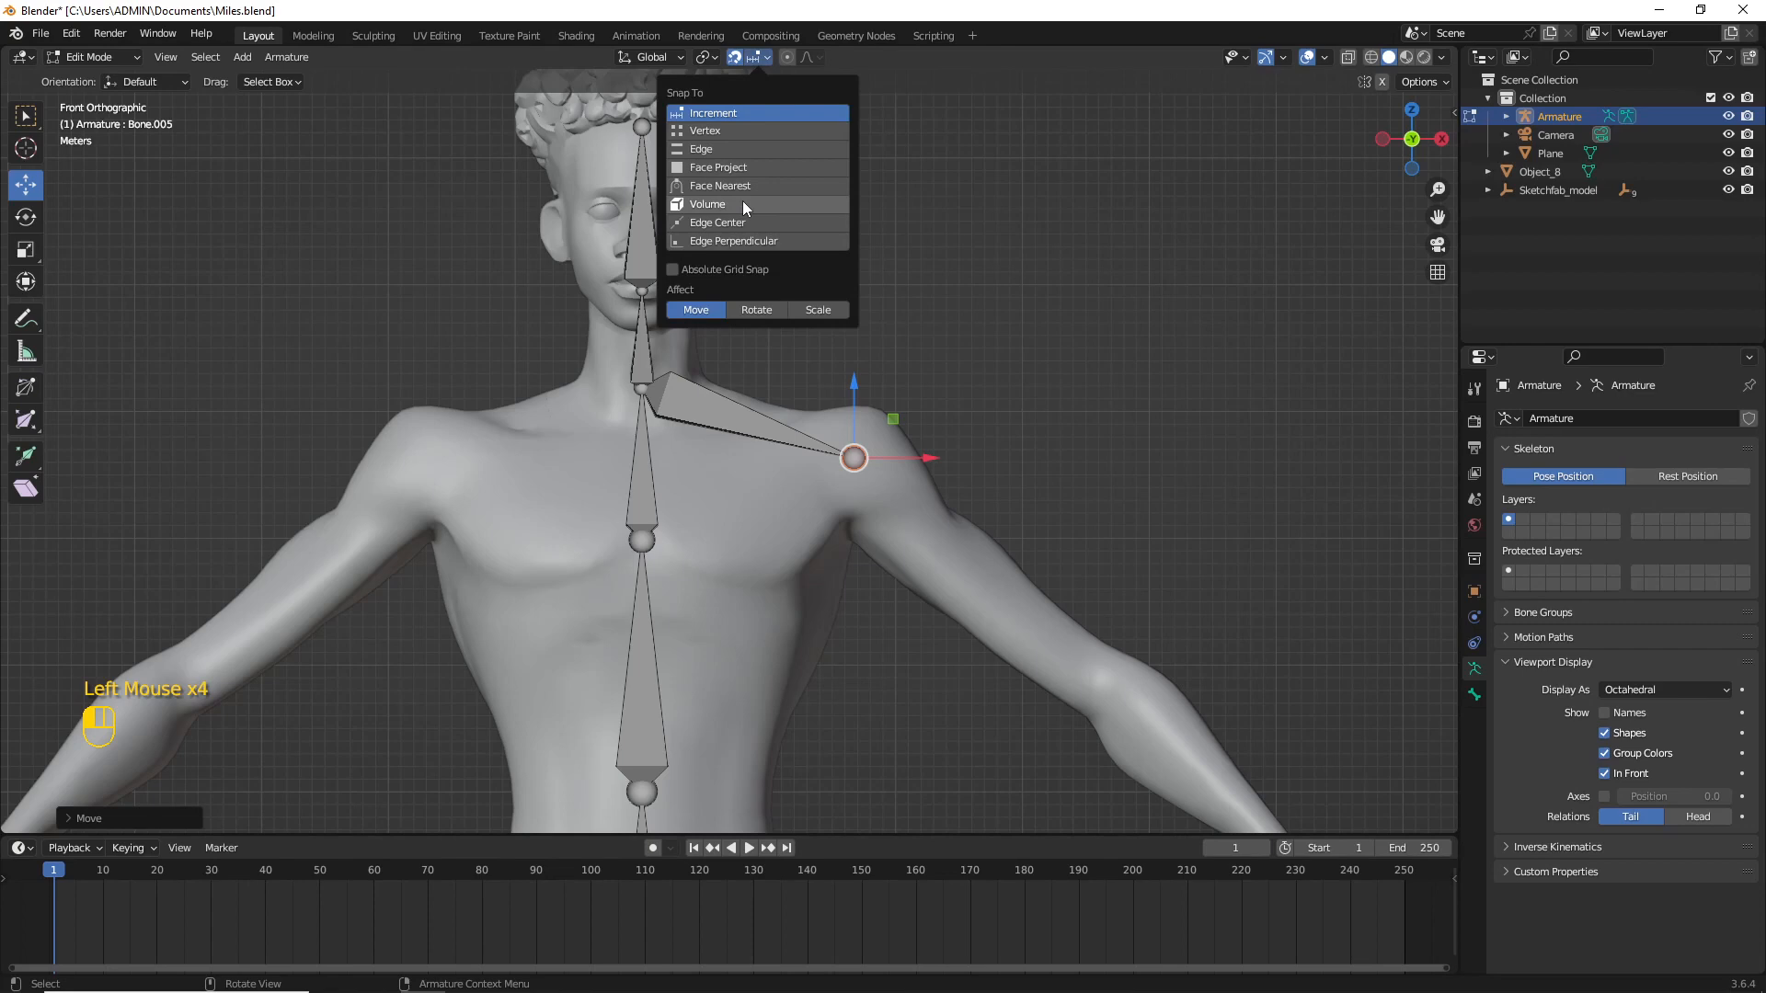
click(743, 203)
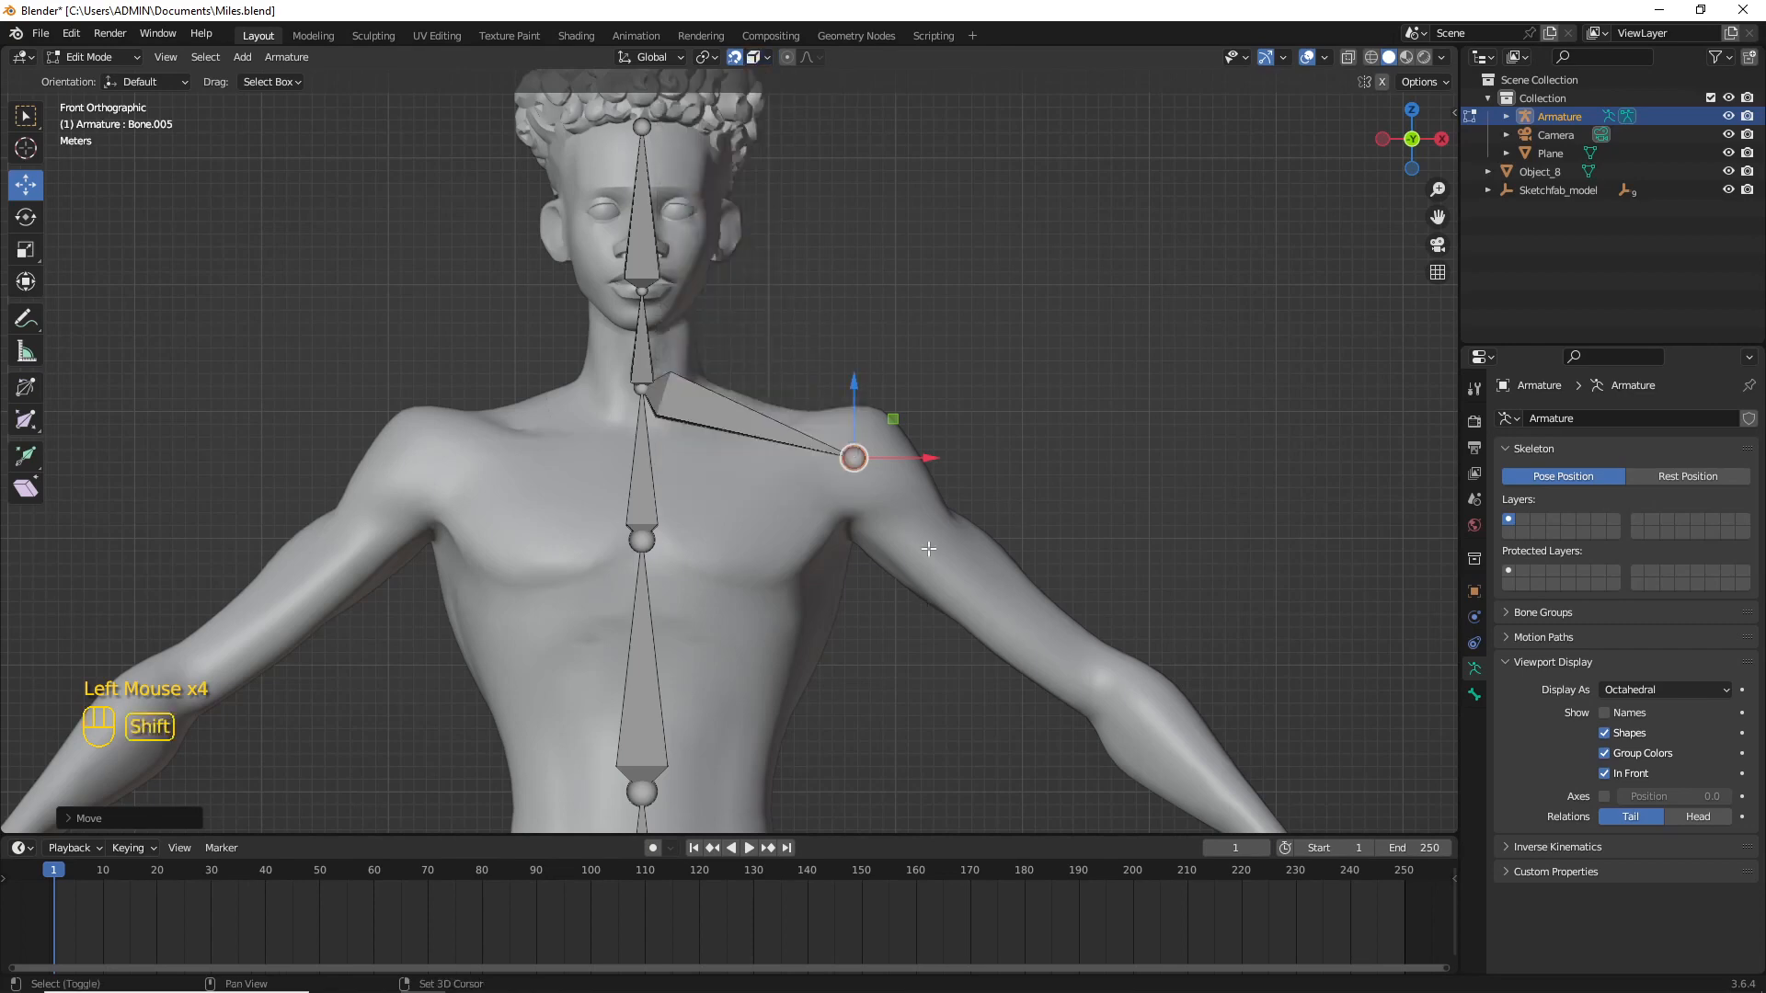
shift+middle_drag(928, 549, 864, 403)
key(e)
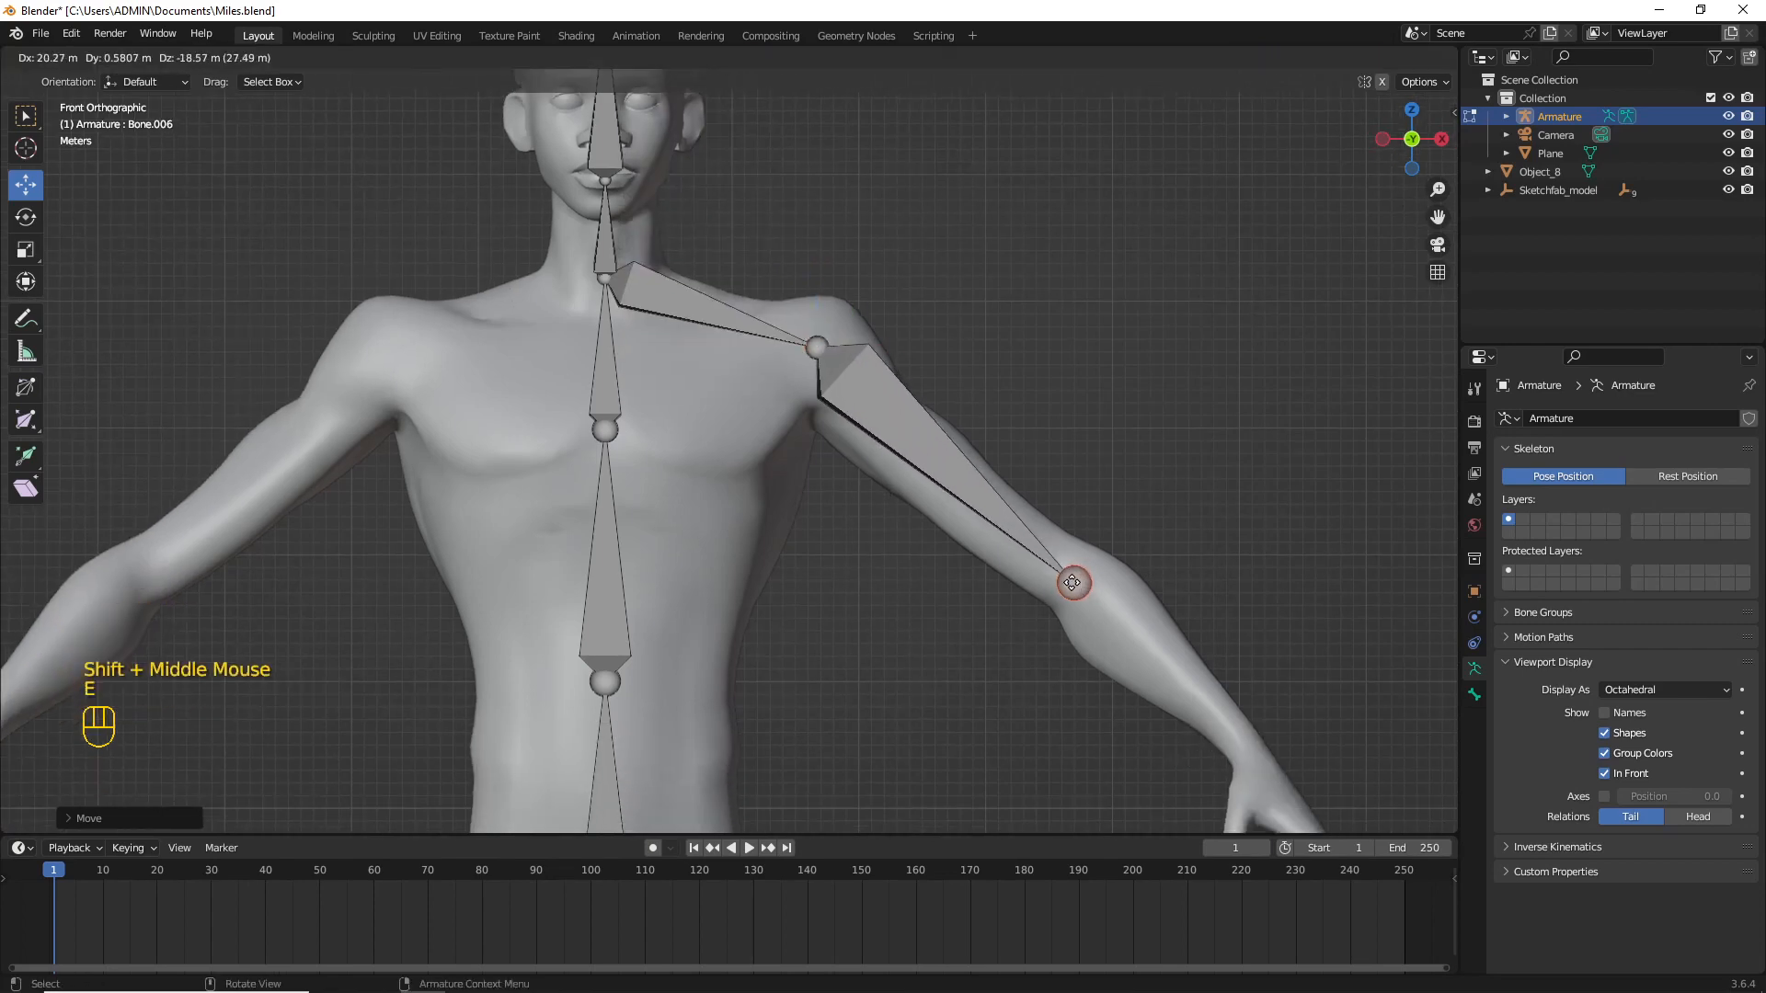
click(1072, 581)
Step: Extrude the left forearm bone from the elbow to the wrist
scroll(1072, 580, down, 2)
shift+middle_drag(1046, 580, 978, 516)
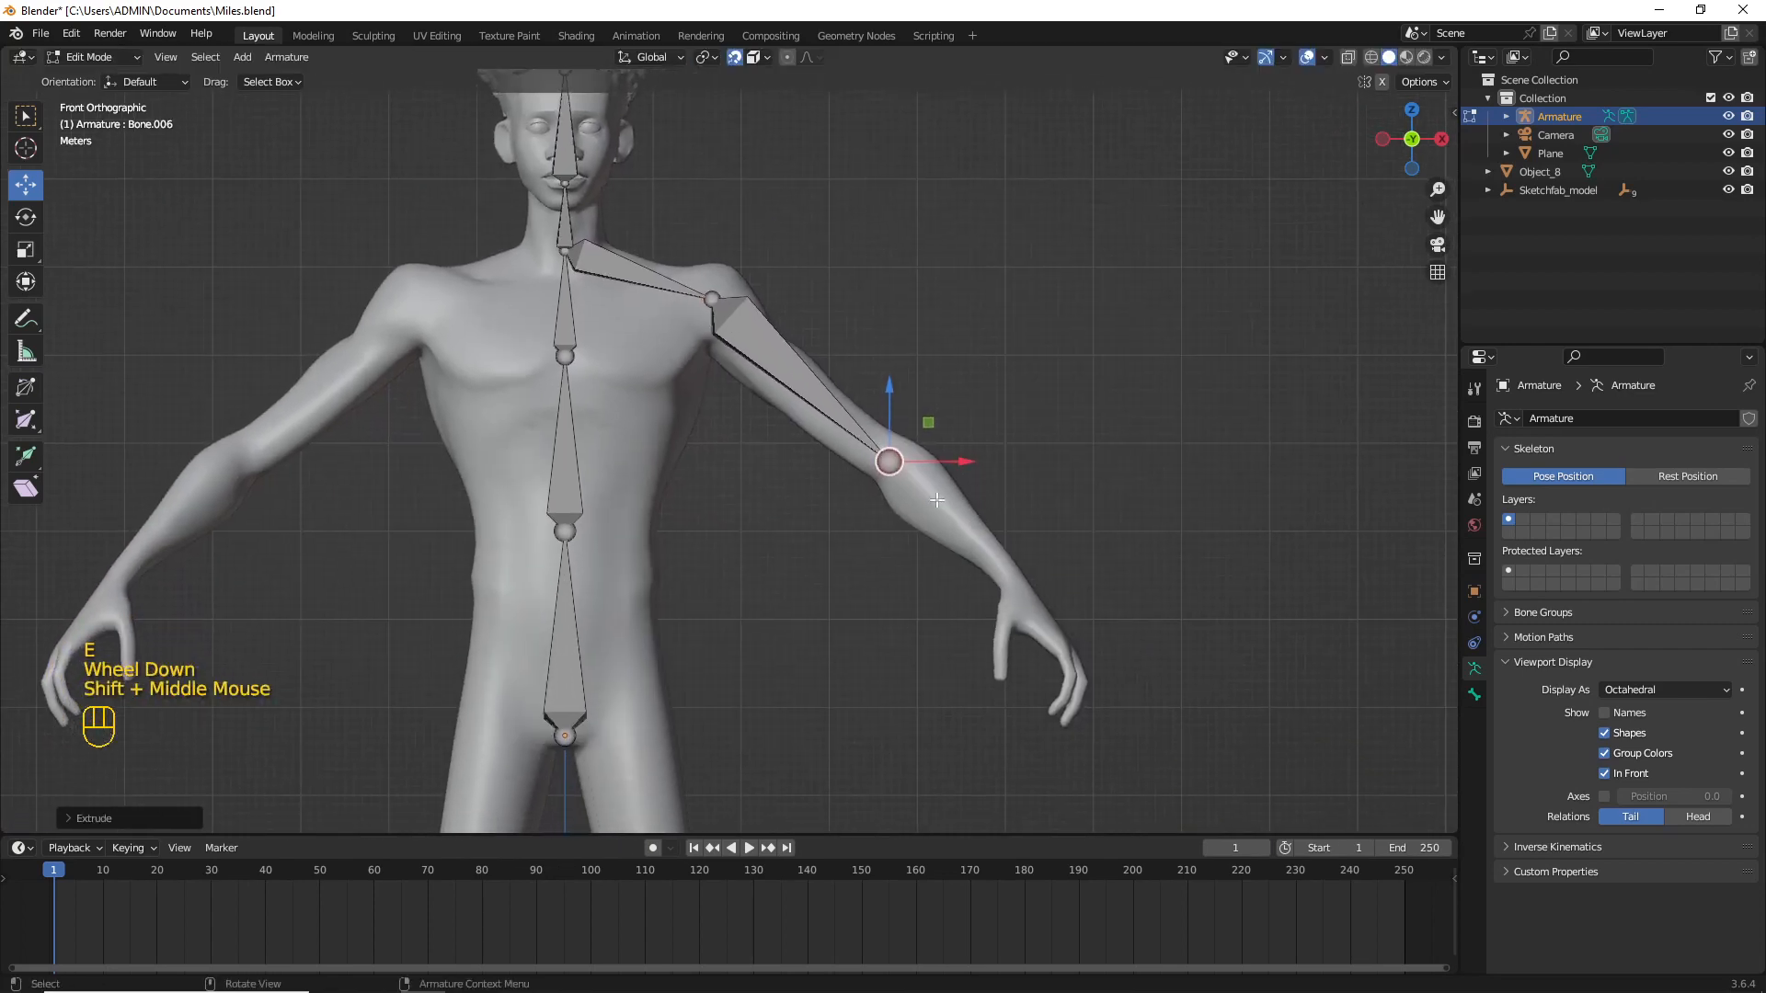
key(e)
click(1019, 585)
Step: Extrude a chain of three bones from the left wrist through the thumb to its tip
middle_drag(1018, 585, 828, 648)
shift+middle_drag(828, 648, 906, 580)
scroll(906, 579, up, 1)
middle_drag(906, 579, 1059, 550)
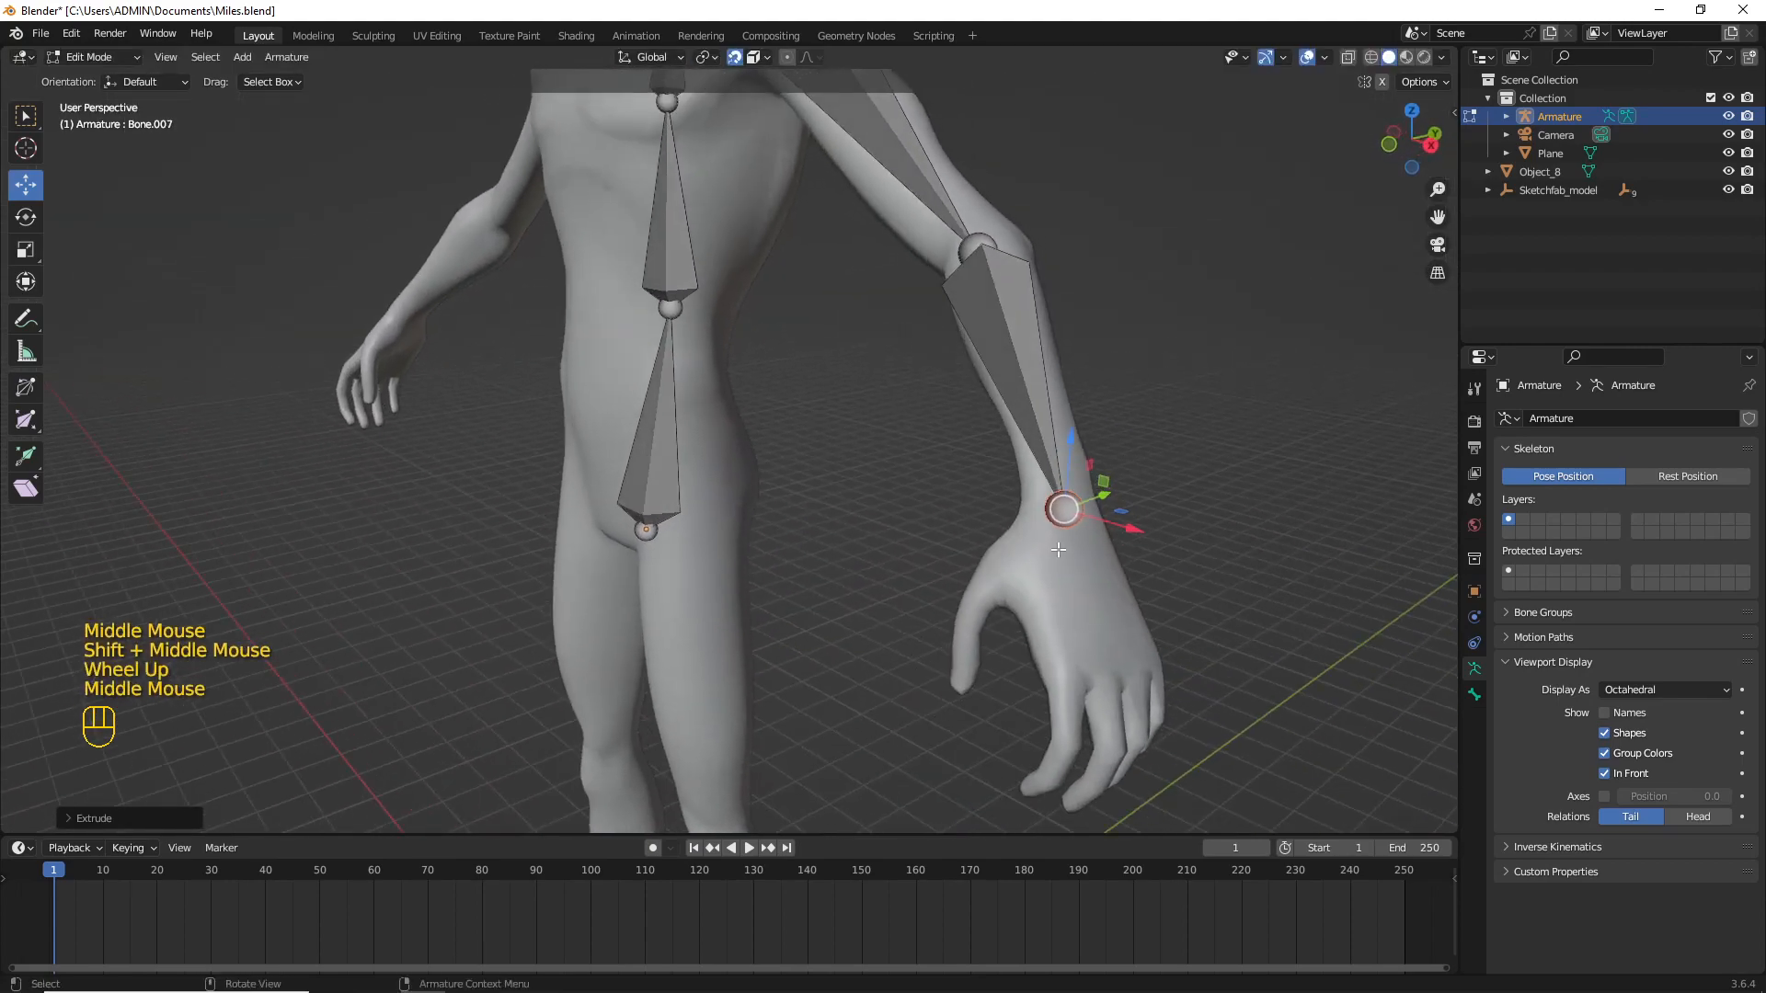
key(e)
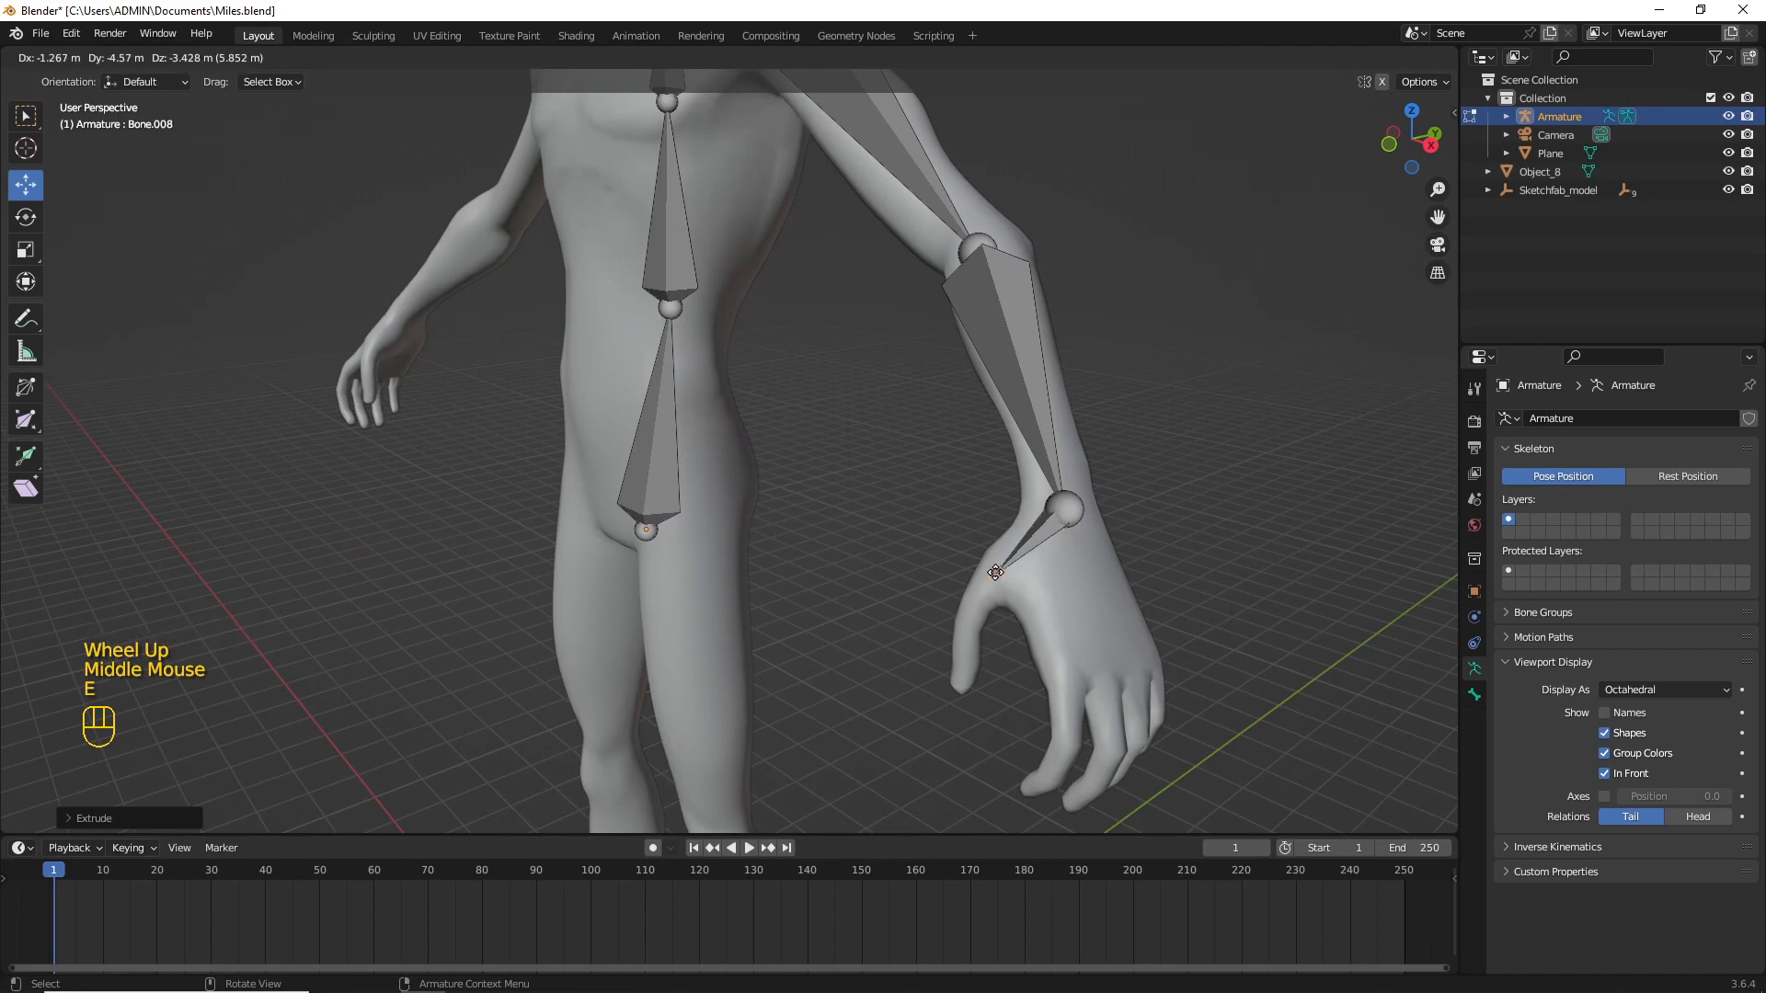
click(994, 578)
middle_drag(994, 578, 1018, 554)
key(e)
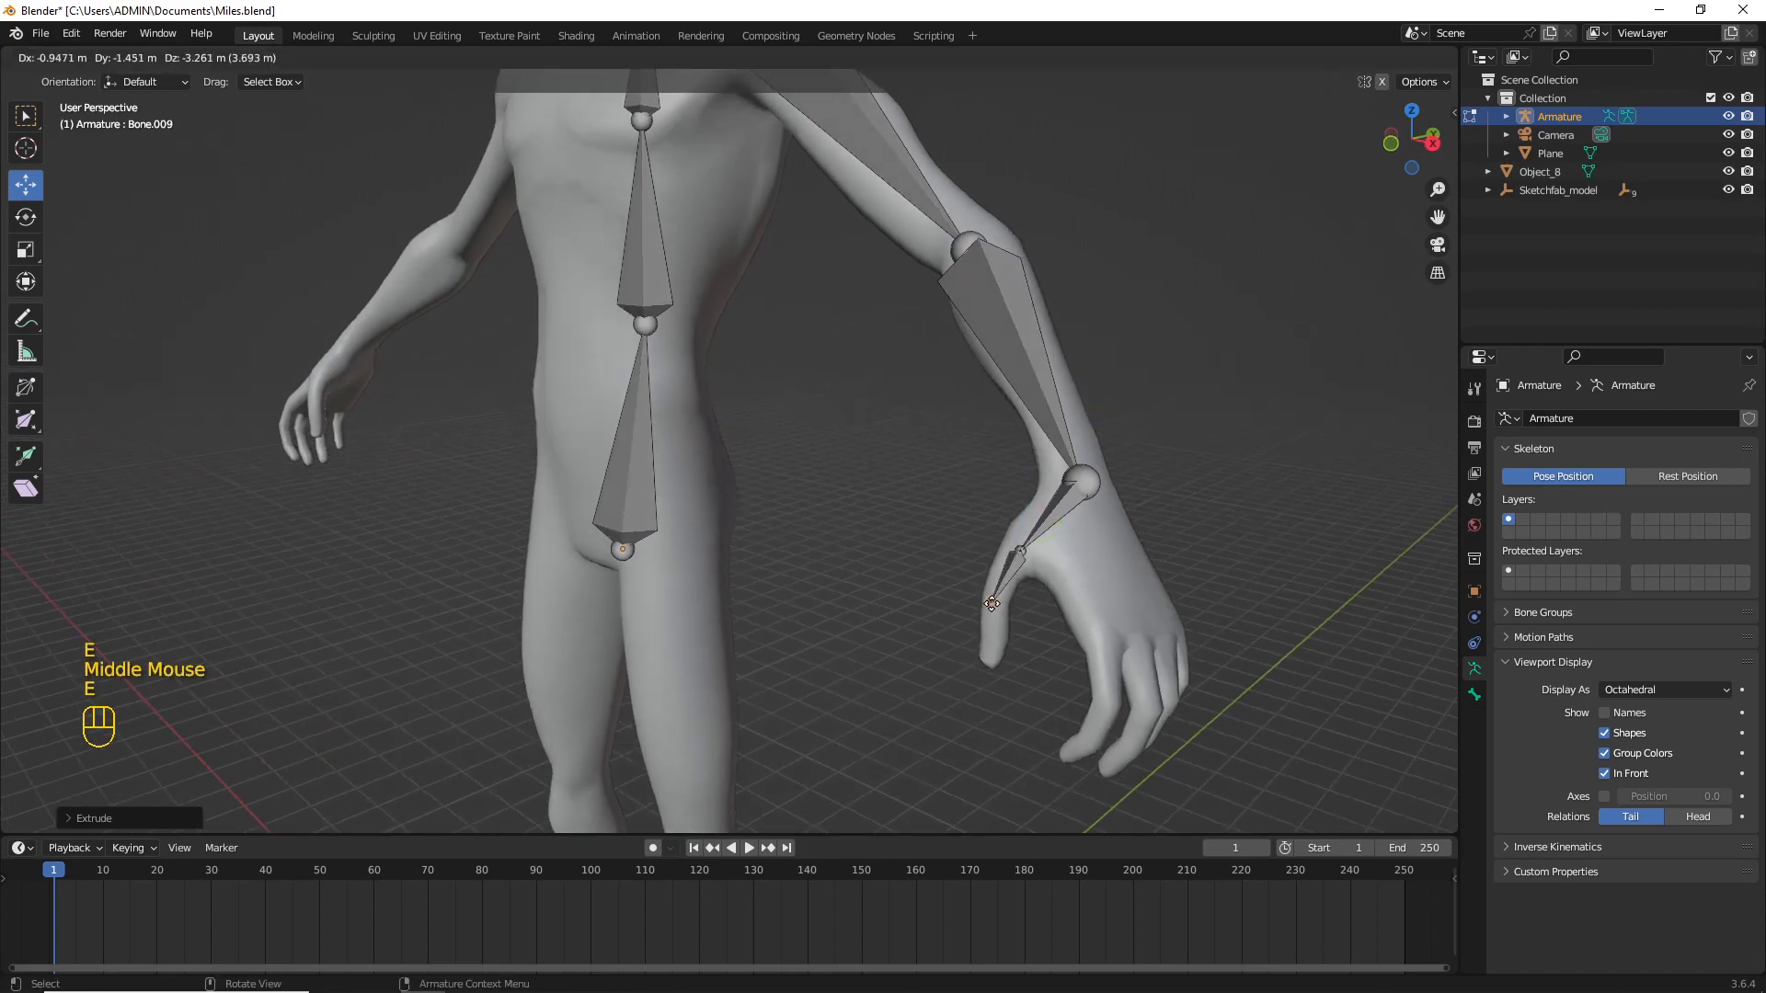
click(995, 604)
key(e)
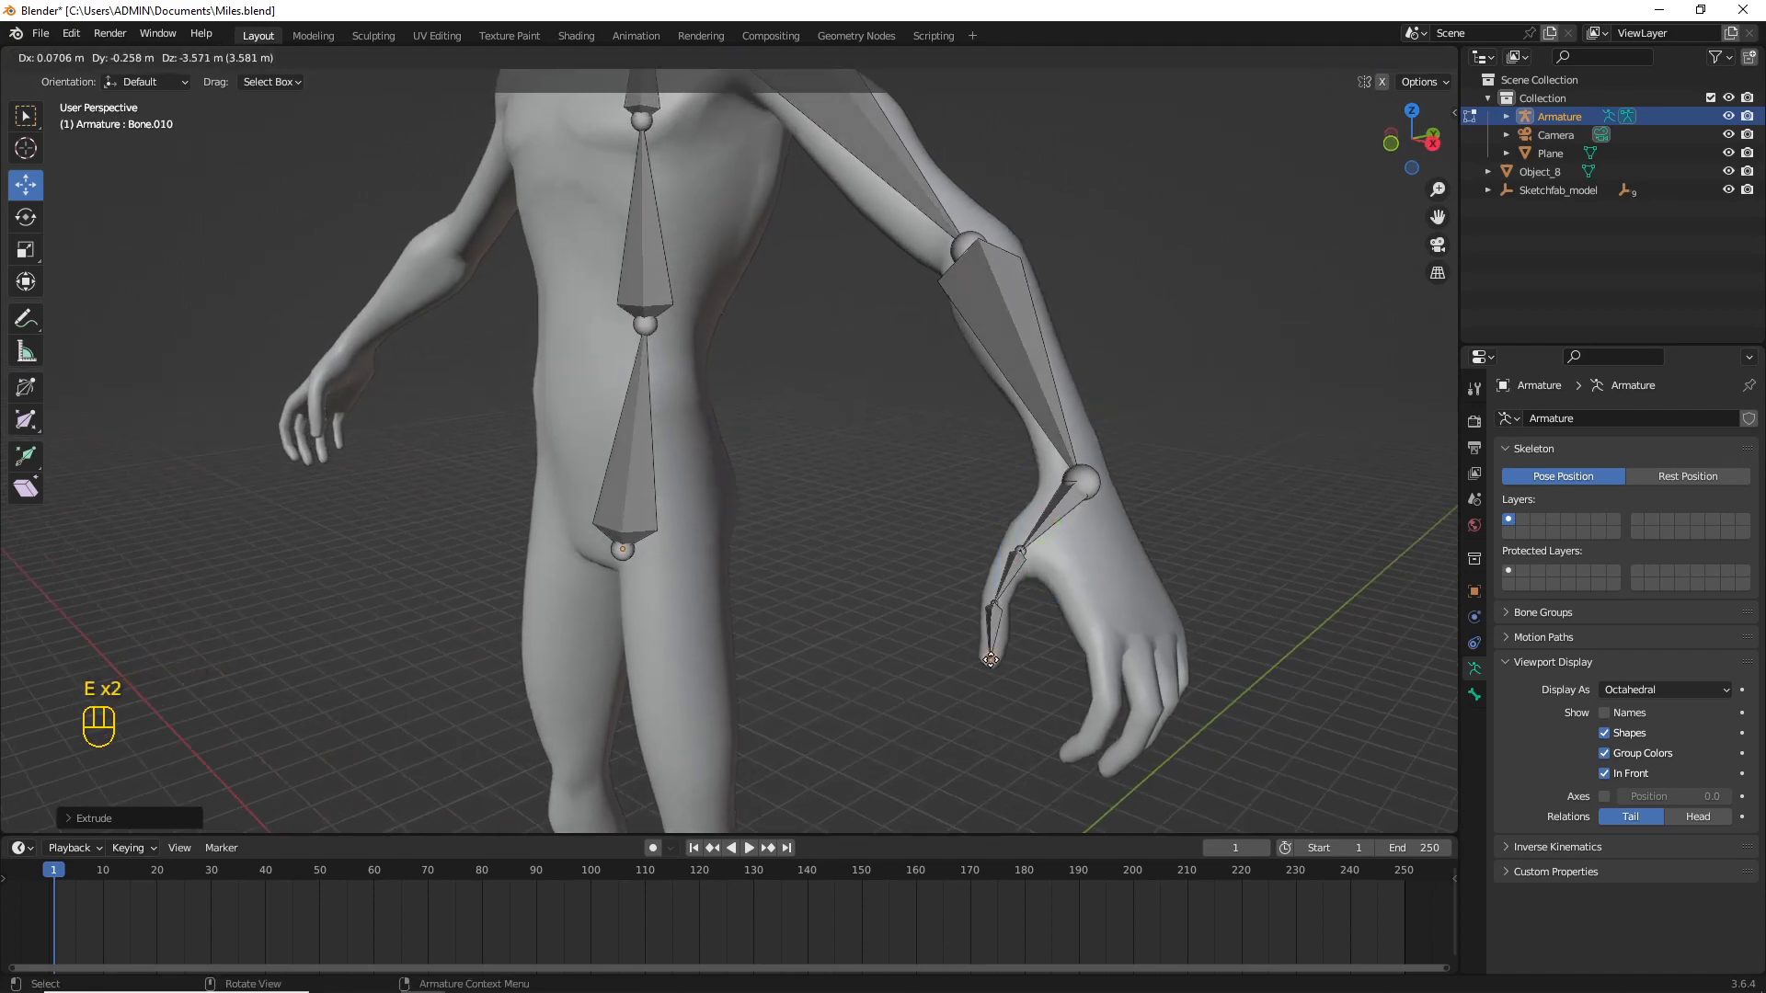
click(991, 659)
Step: Extrude a chain of four bones from the left wrist through the index finger to its tip
middle_drag(1071, 575, 998, 552)
click(986, 493)
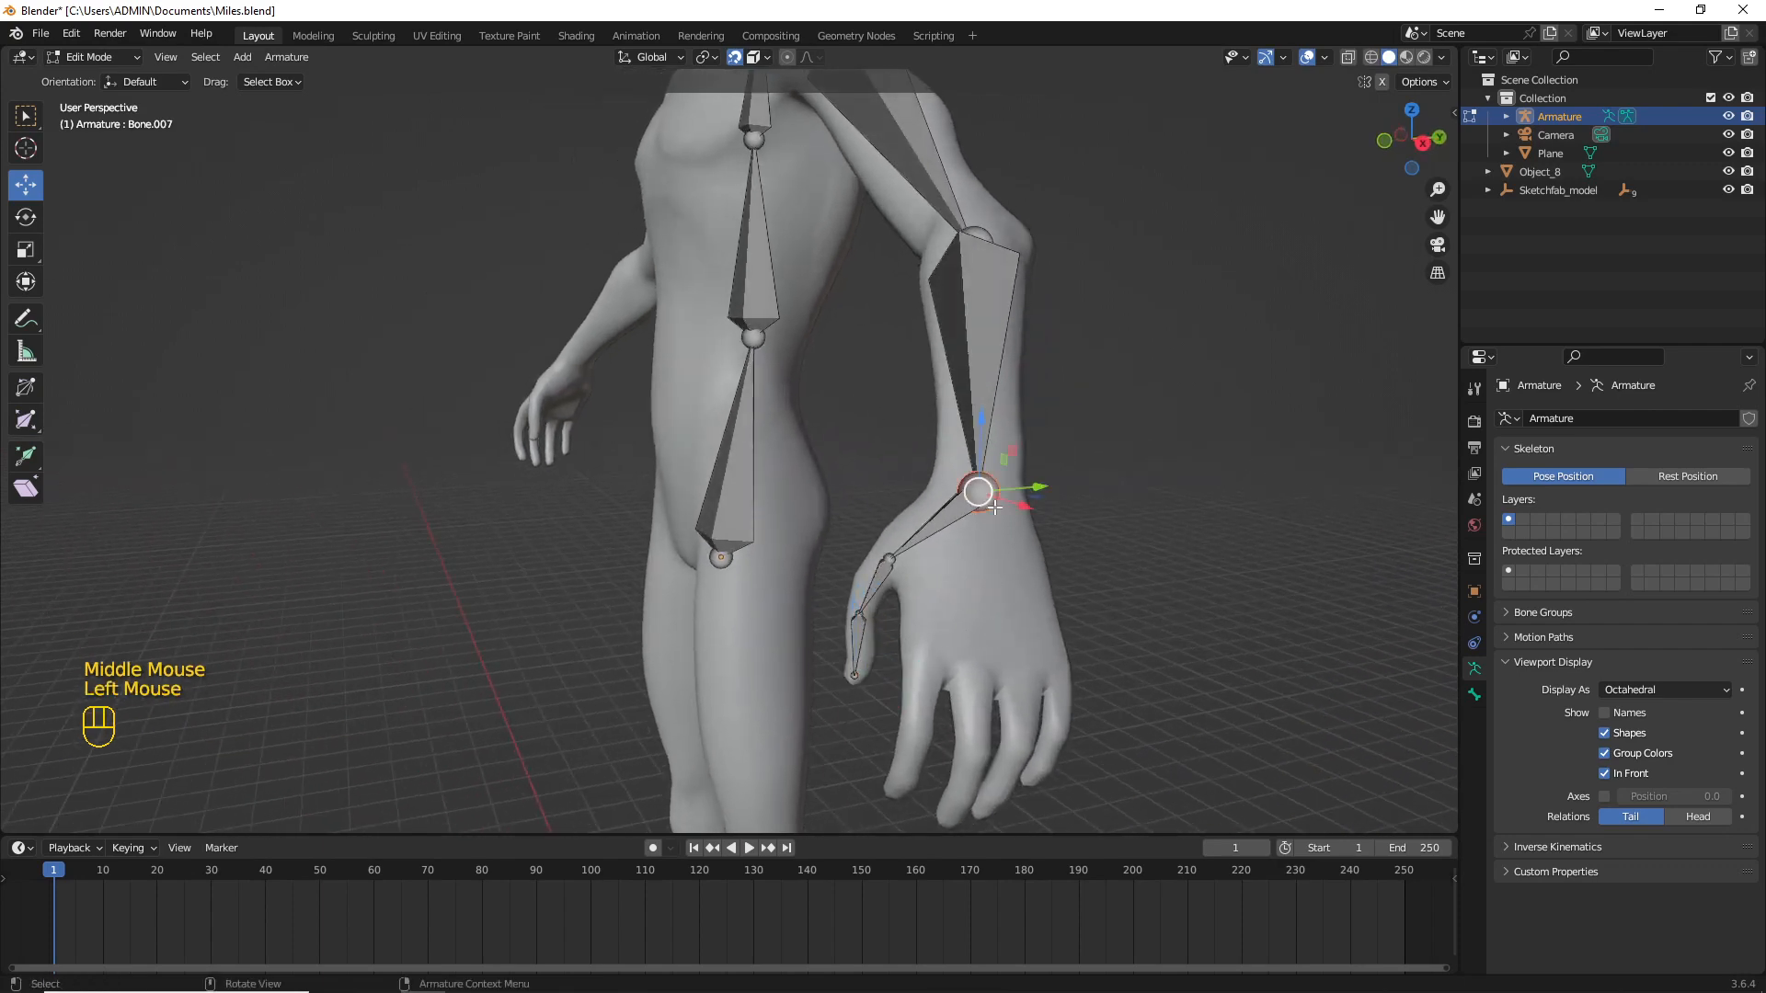
middle_drag(978, 491, 995, 489)
key(e)
click(954, 648)
key(e)
click(946, 723)
key(e)
click(930, 769)
middle_drag(930, 769, 1021, 708)
middle_drag(1021, 708, 1100, 651)
scroll(1100, 650, up, 1)
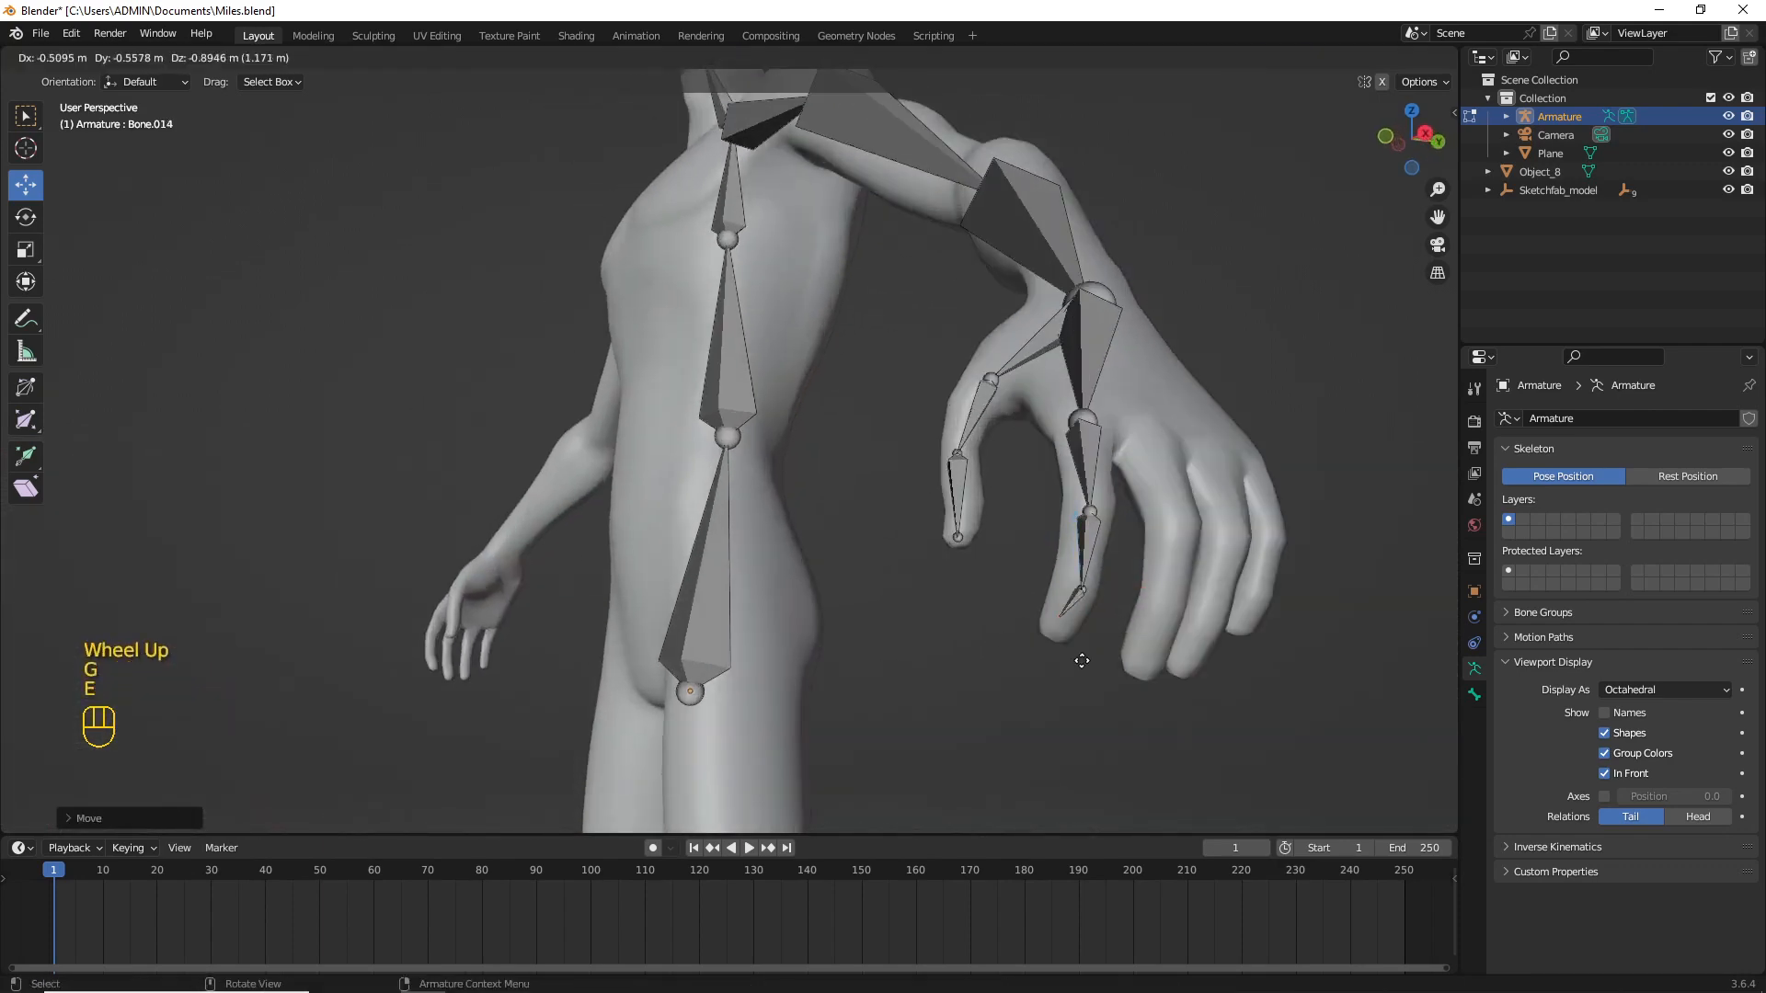
key(e)
click(927, 581)
Step: Extrude a bone chain from the left wrist through the middle finger to its tip
key(e)
click(919, 701)
middle_drag(920, 701, 998, 534)
key(e)
click(955, 615)
Step: Extrude a bone chain from the left wrist through the ring finger to its tip
key(e)
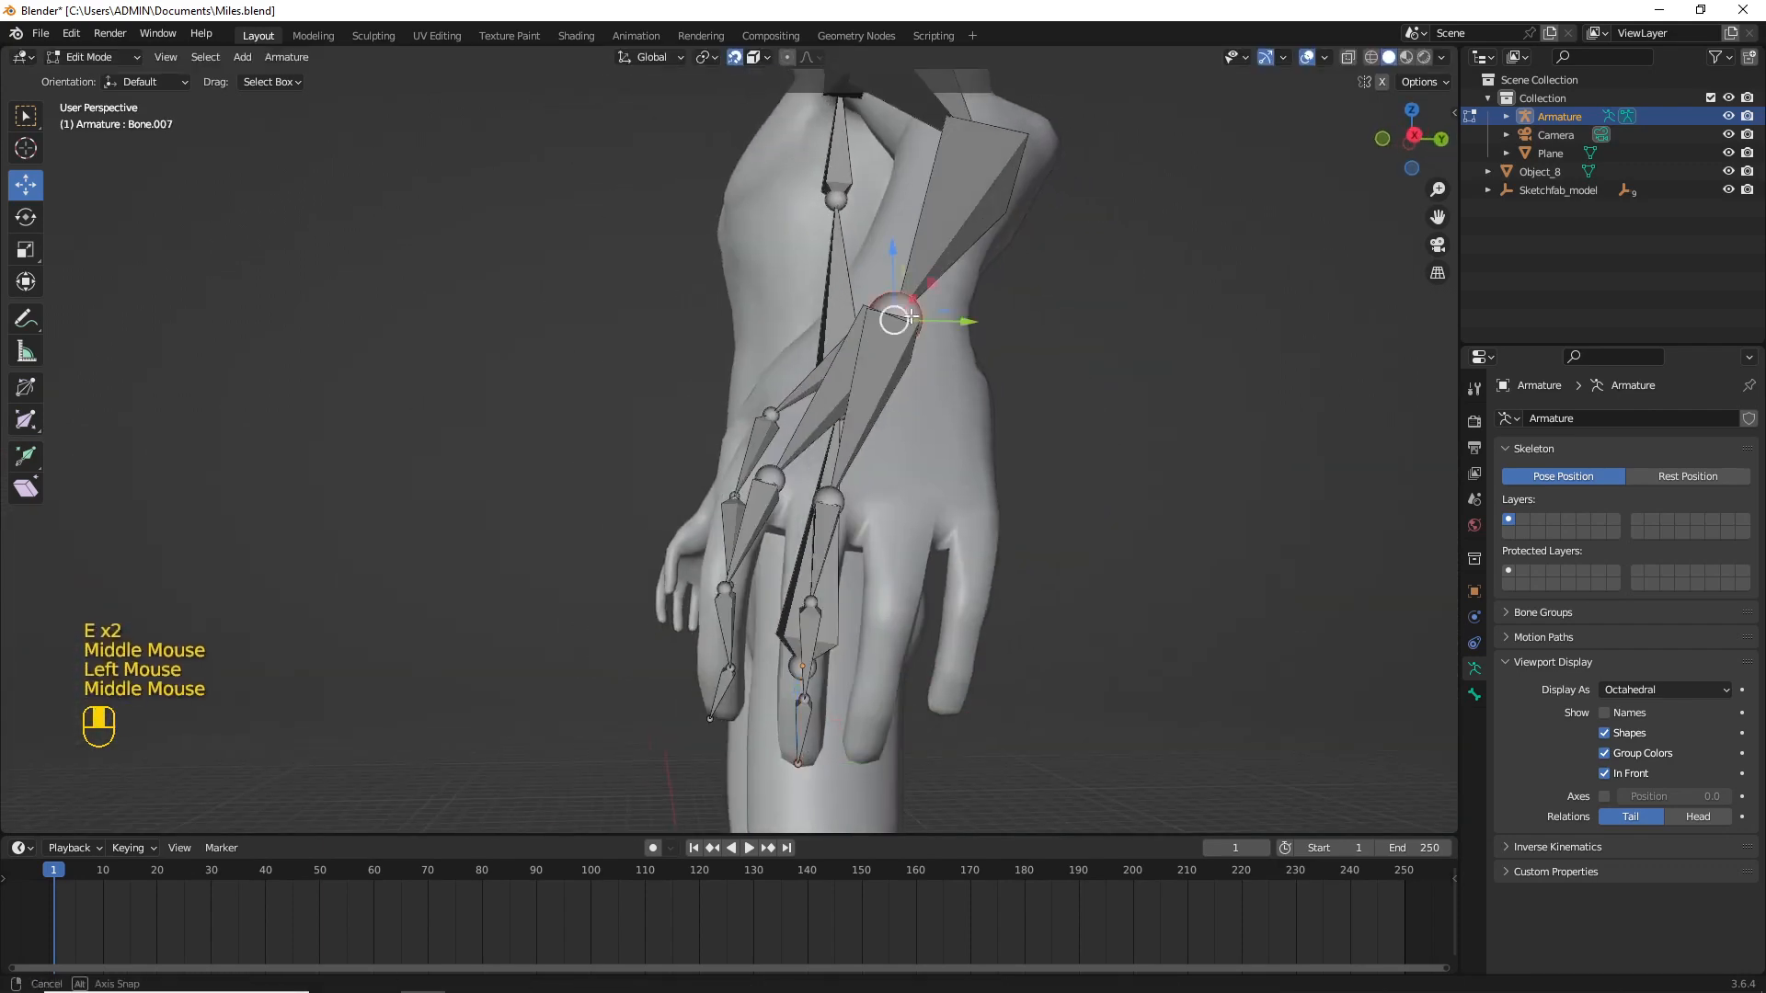
click(932, 641)
key(e)
click(911, 733)
key(e)
click(894, 773)
Step: Extrude a bone chain from the left wrist through the little finger to its tip
middle_drag(894, 773, 930, 525)
click(940, 343)
click(1041, 655)
key(e)
click(1024, 705)
key(e)
click(1006, 751)
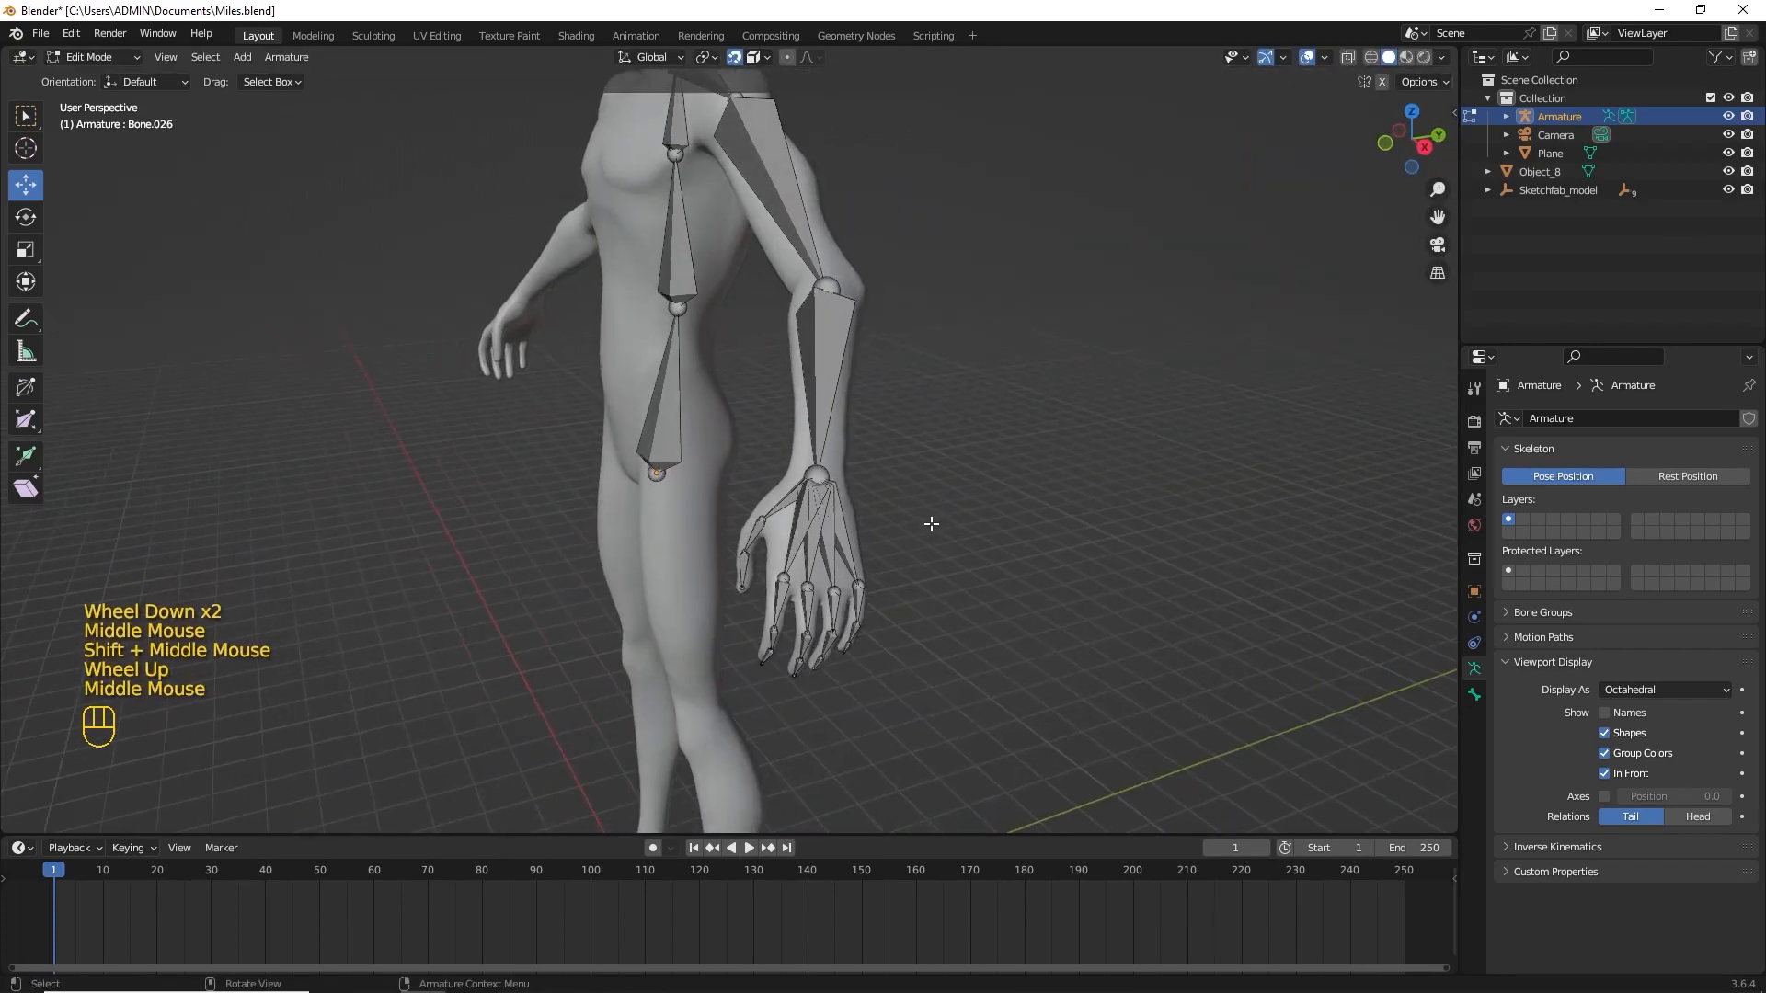
Step: Extrude a control bone about 8.9 m backward along the global Y axis from the left wrist joint
click(858, 519)
key(e)
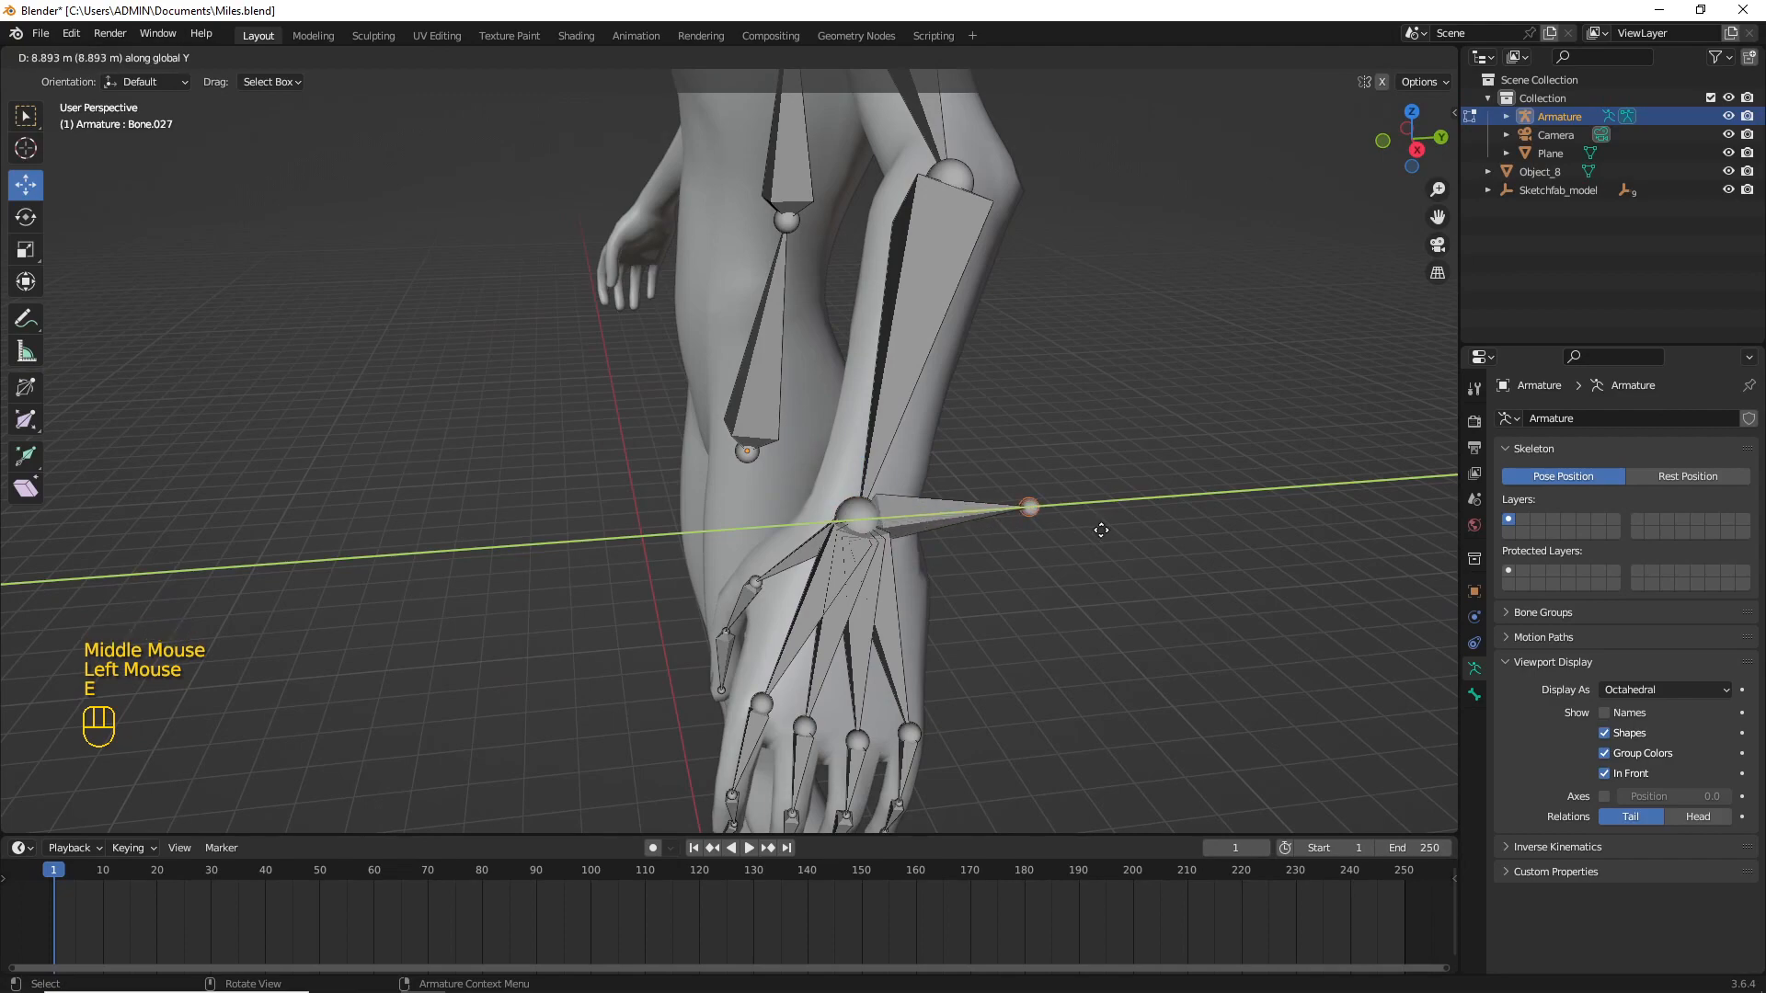
click(1101, 529)
scroll(920, 487, down, 2)
middle_drag(920, 487, 846, 533)
scroll(922, 505, up, 1)
Step: Select the backward-pointing wrist control bone and turn off its Deform option
key(alt+a)
scroll(922, 505, down, 2)
scroll(880, 491, down, 1)
scroll(875, 519, down, 1)
scroll(874, 517, up, 1)
click(875, 515)
scroll(875, 513, up, 1)
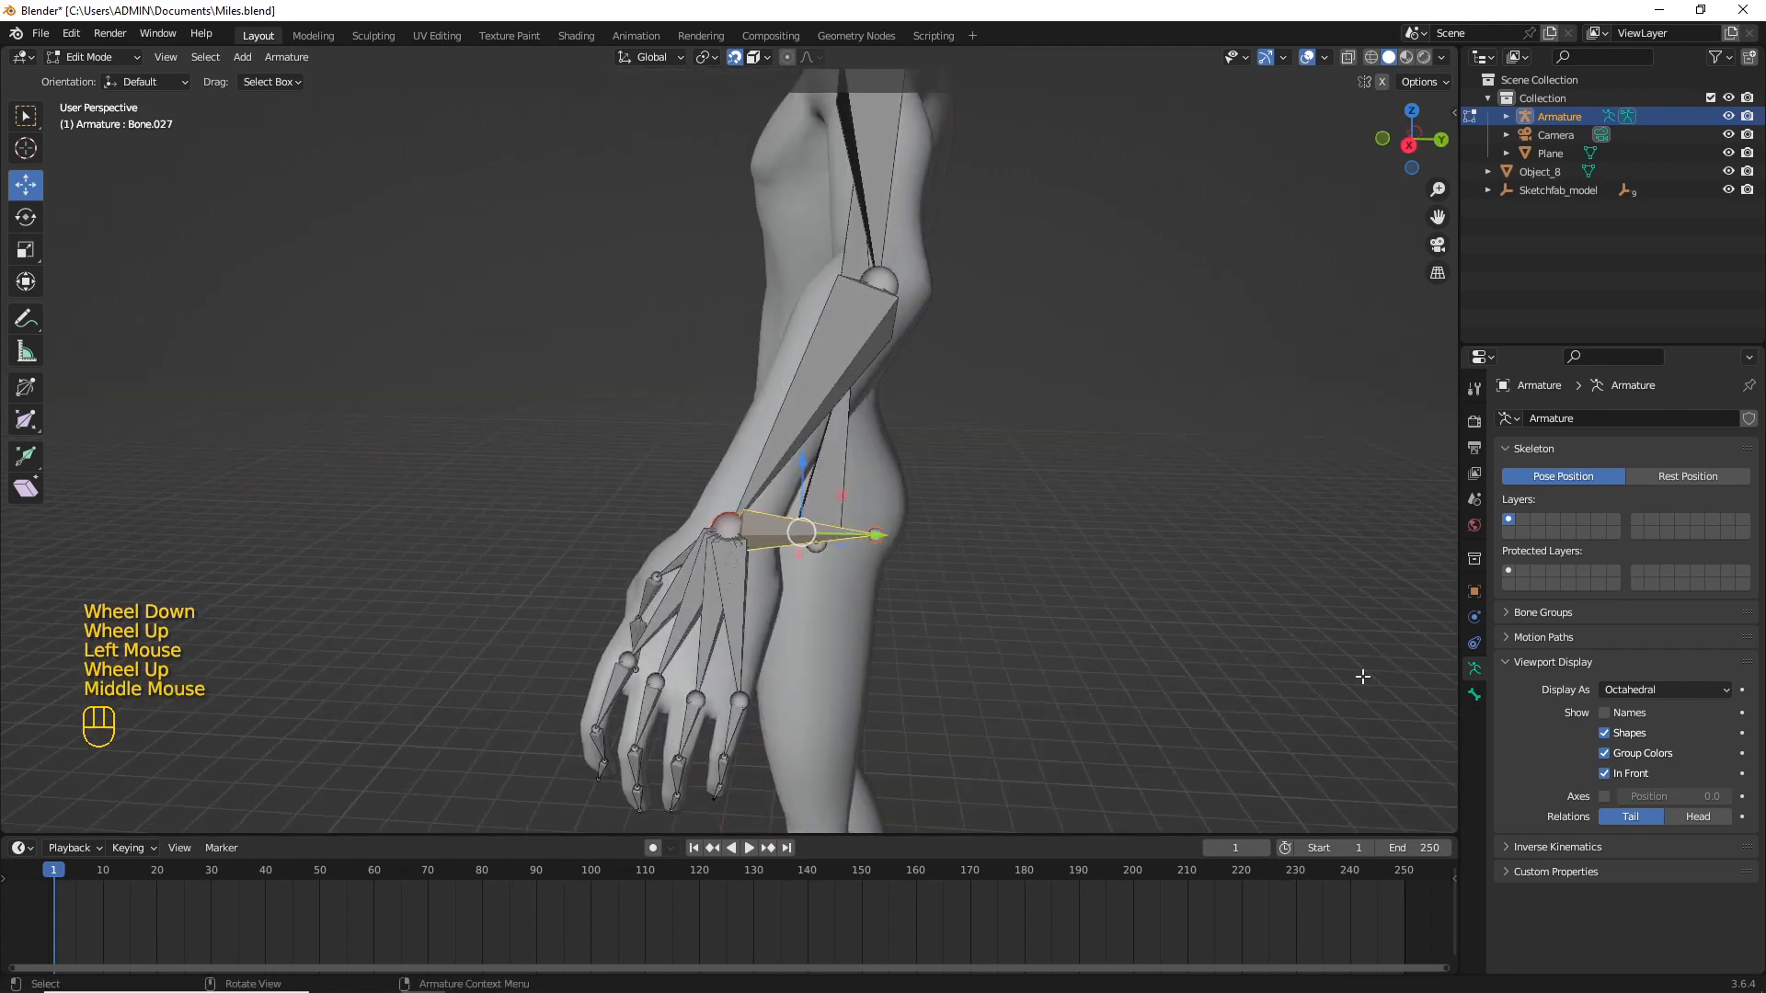
click(1477, 696)
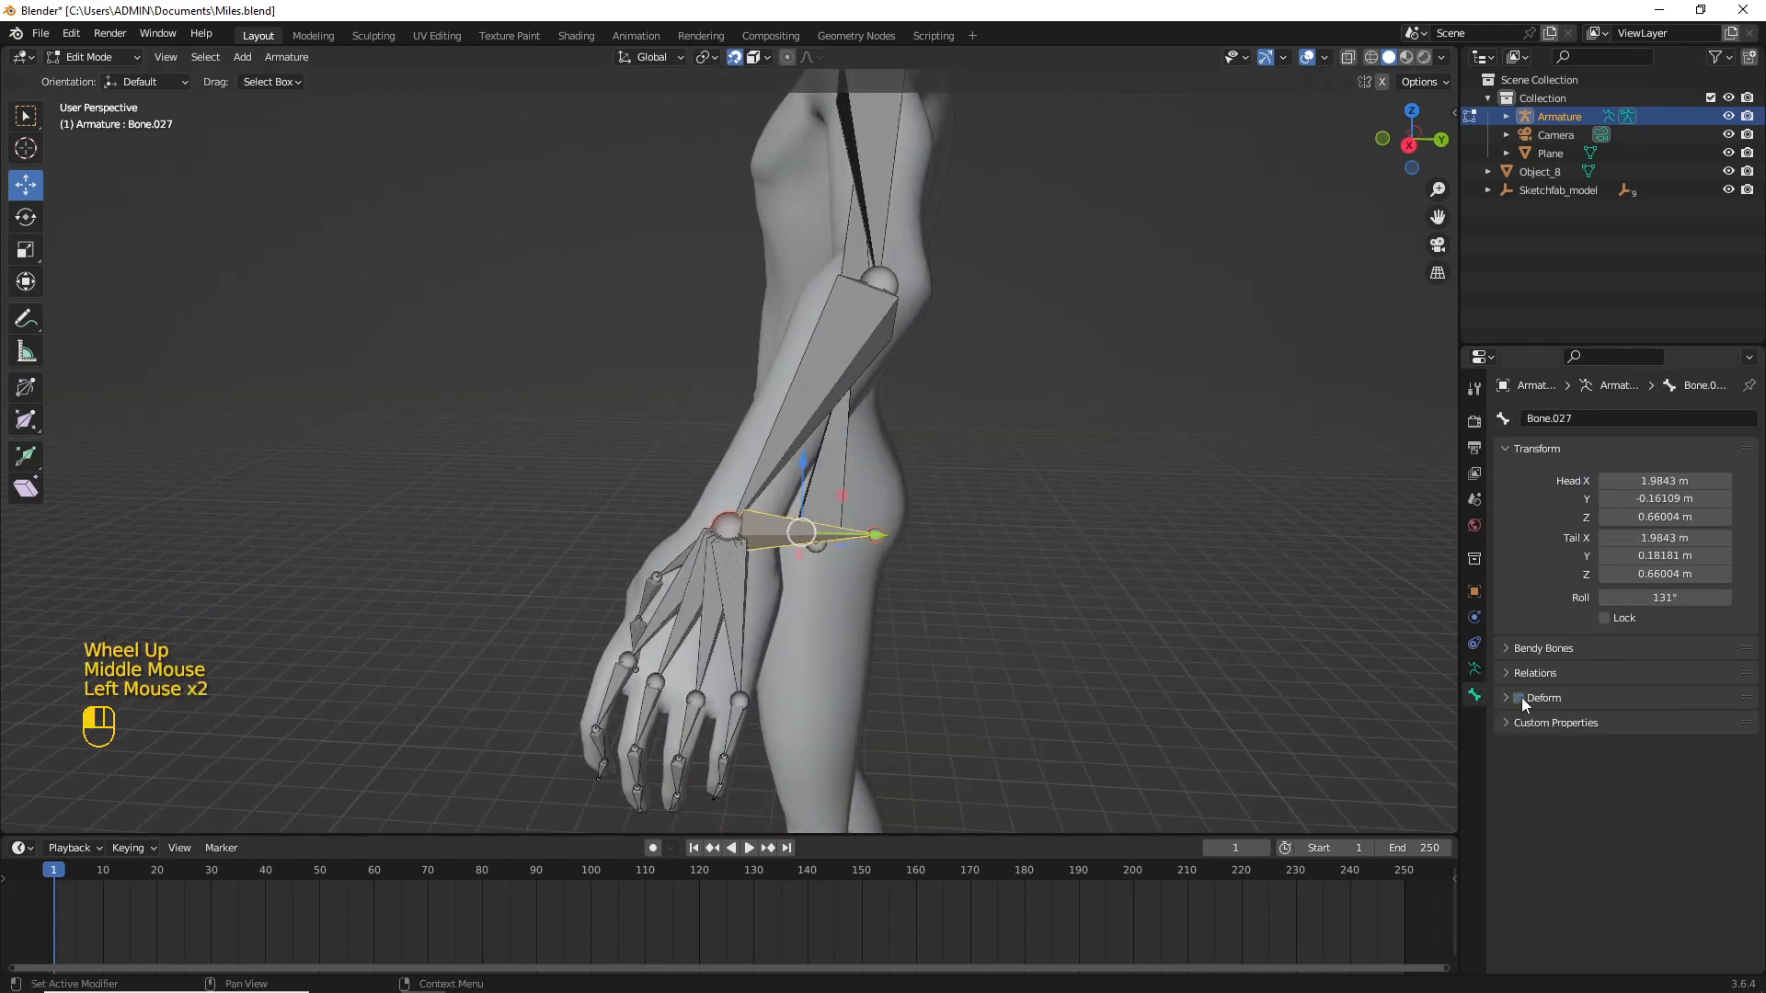
Step: Clear the parent of the wrist control bone and deselect everything
middle_drag(790, 498, 824, 495)
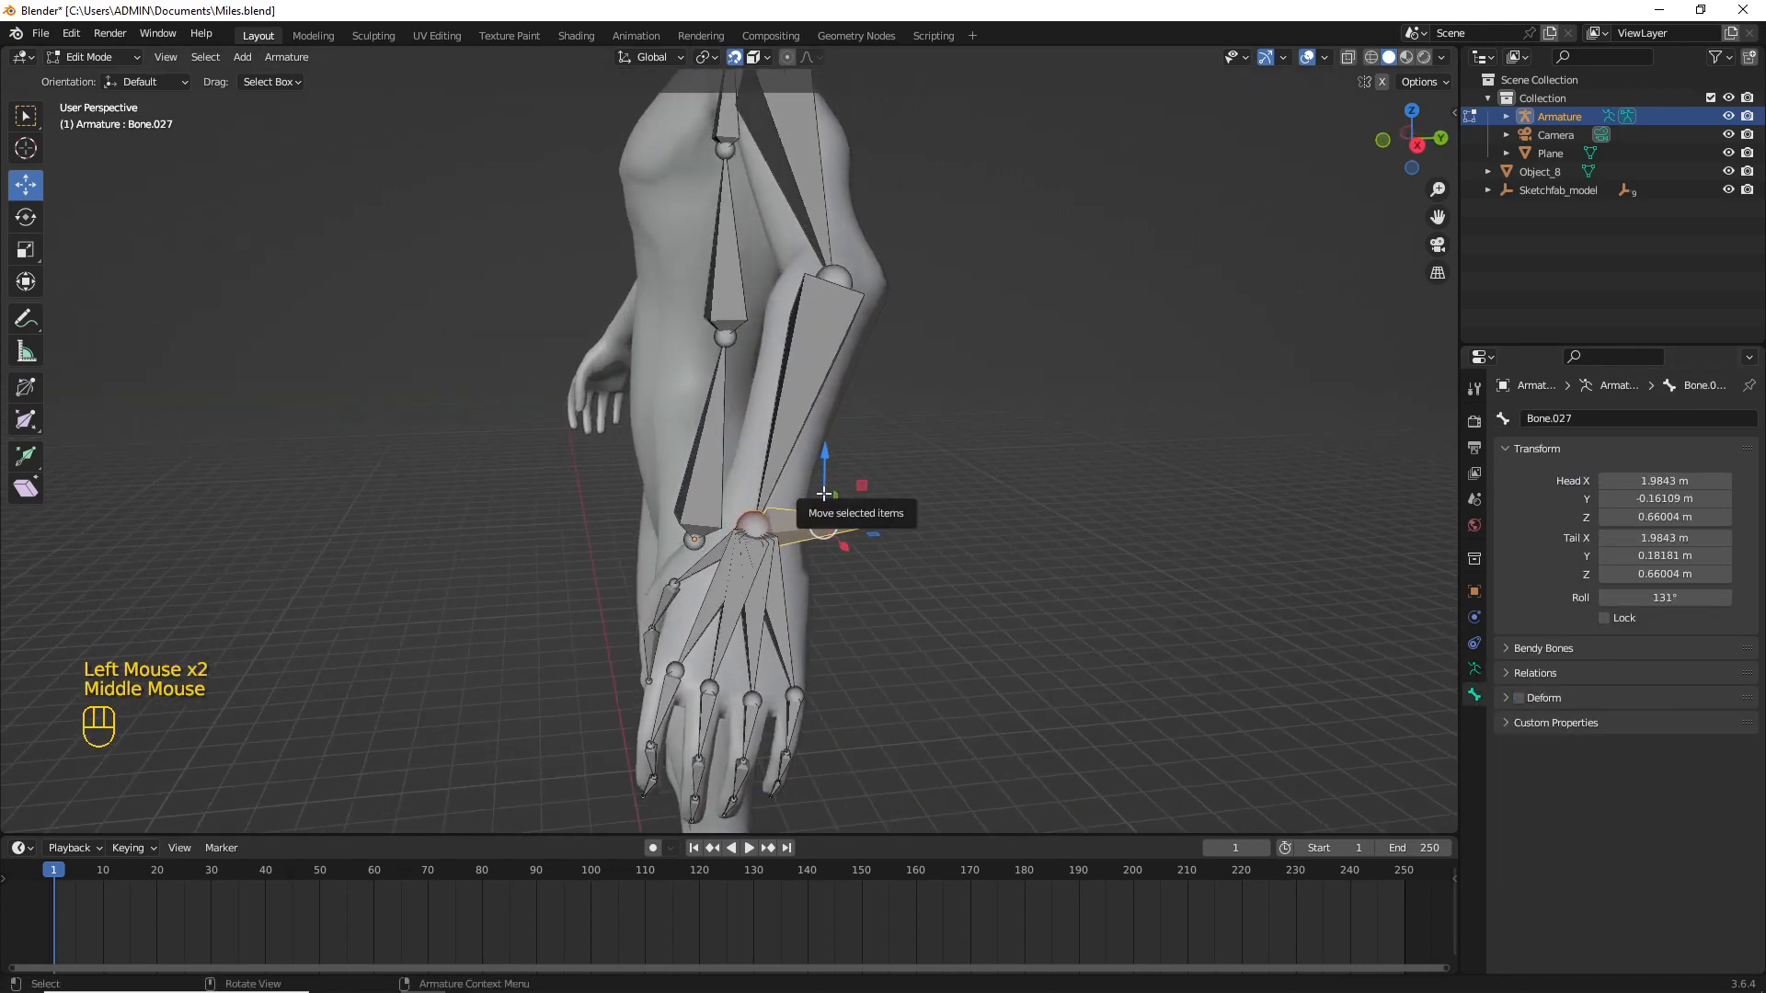
key(alt+p)
click(824, 497)
scroll(824, 496, down, 3)
middle_drag(824, 496, 906, 469)
key(alt+a)
Step: In the front view, extrude a hip bone from the pelvis joint and place its tip at about X 0.28 m, Z 0.39 m
scroll(799, 426, down, 2)
key(KP_1)
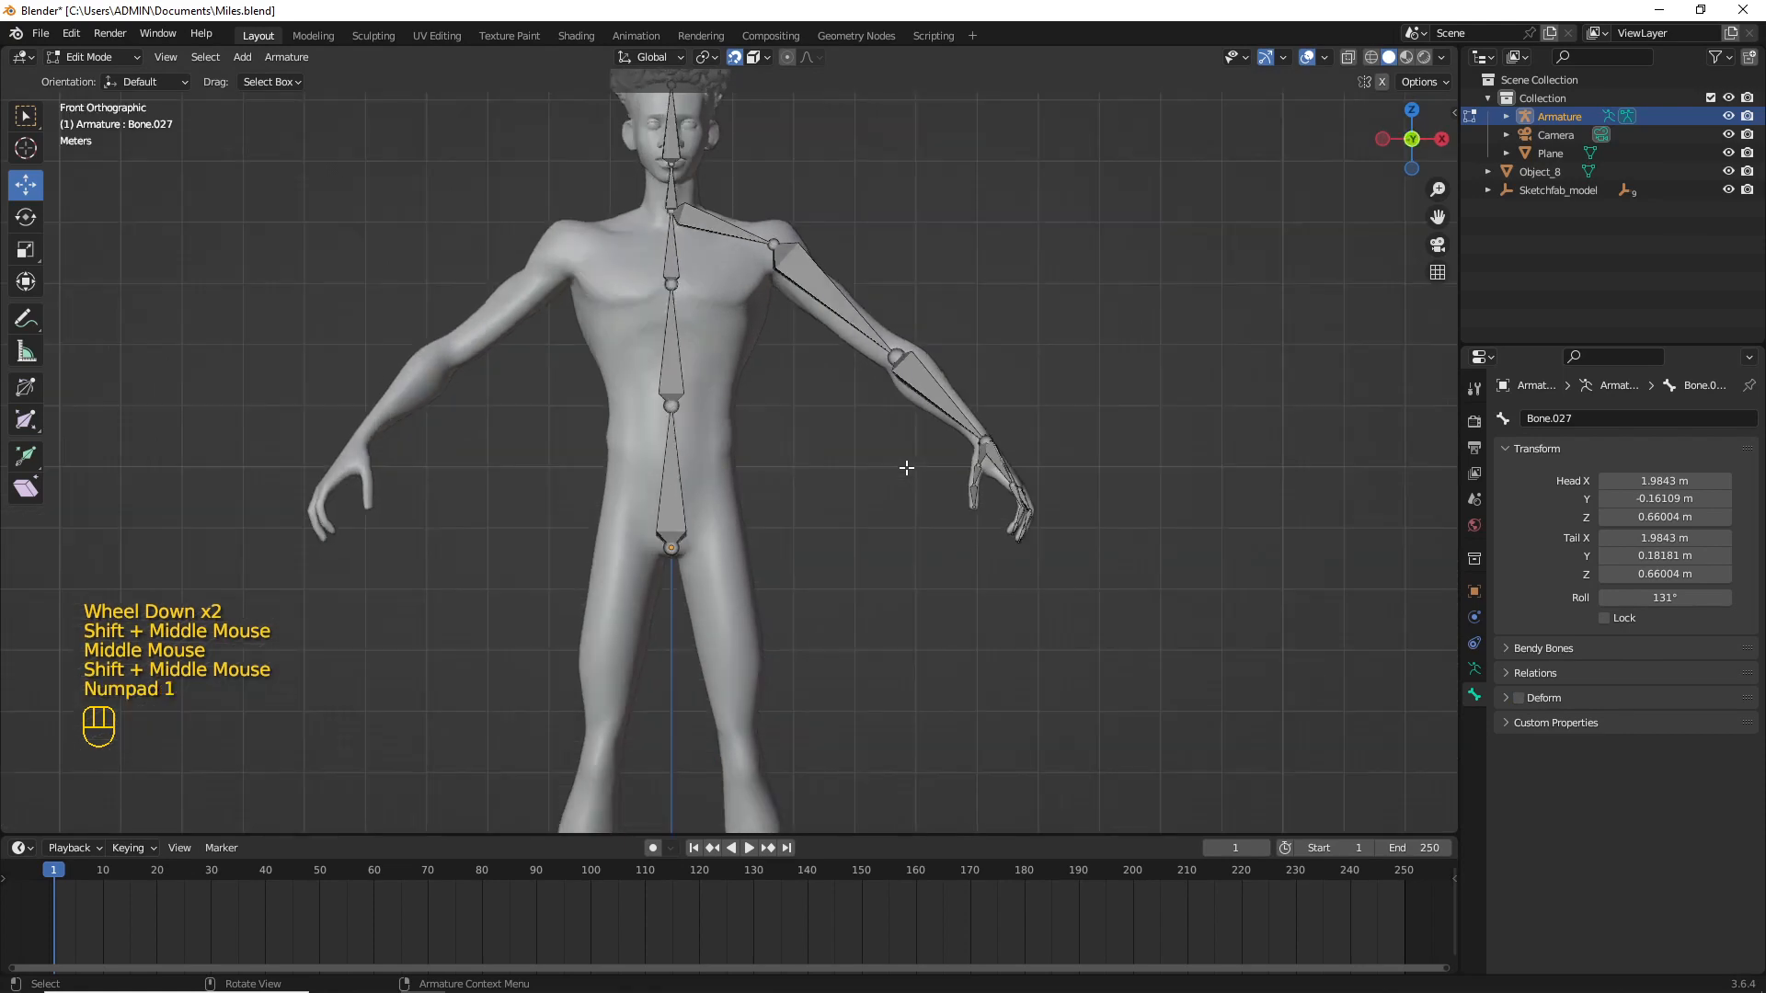
shift+middle_drag(800, 530, 807, 524)
scroll(709, 507, up, 3)
click(659, 501)
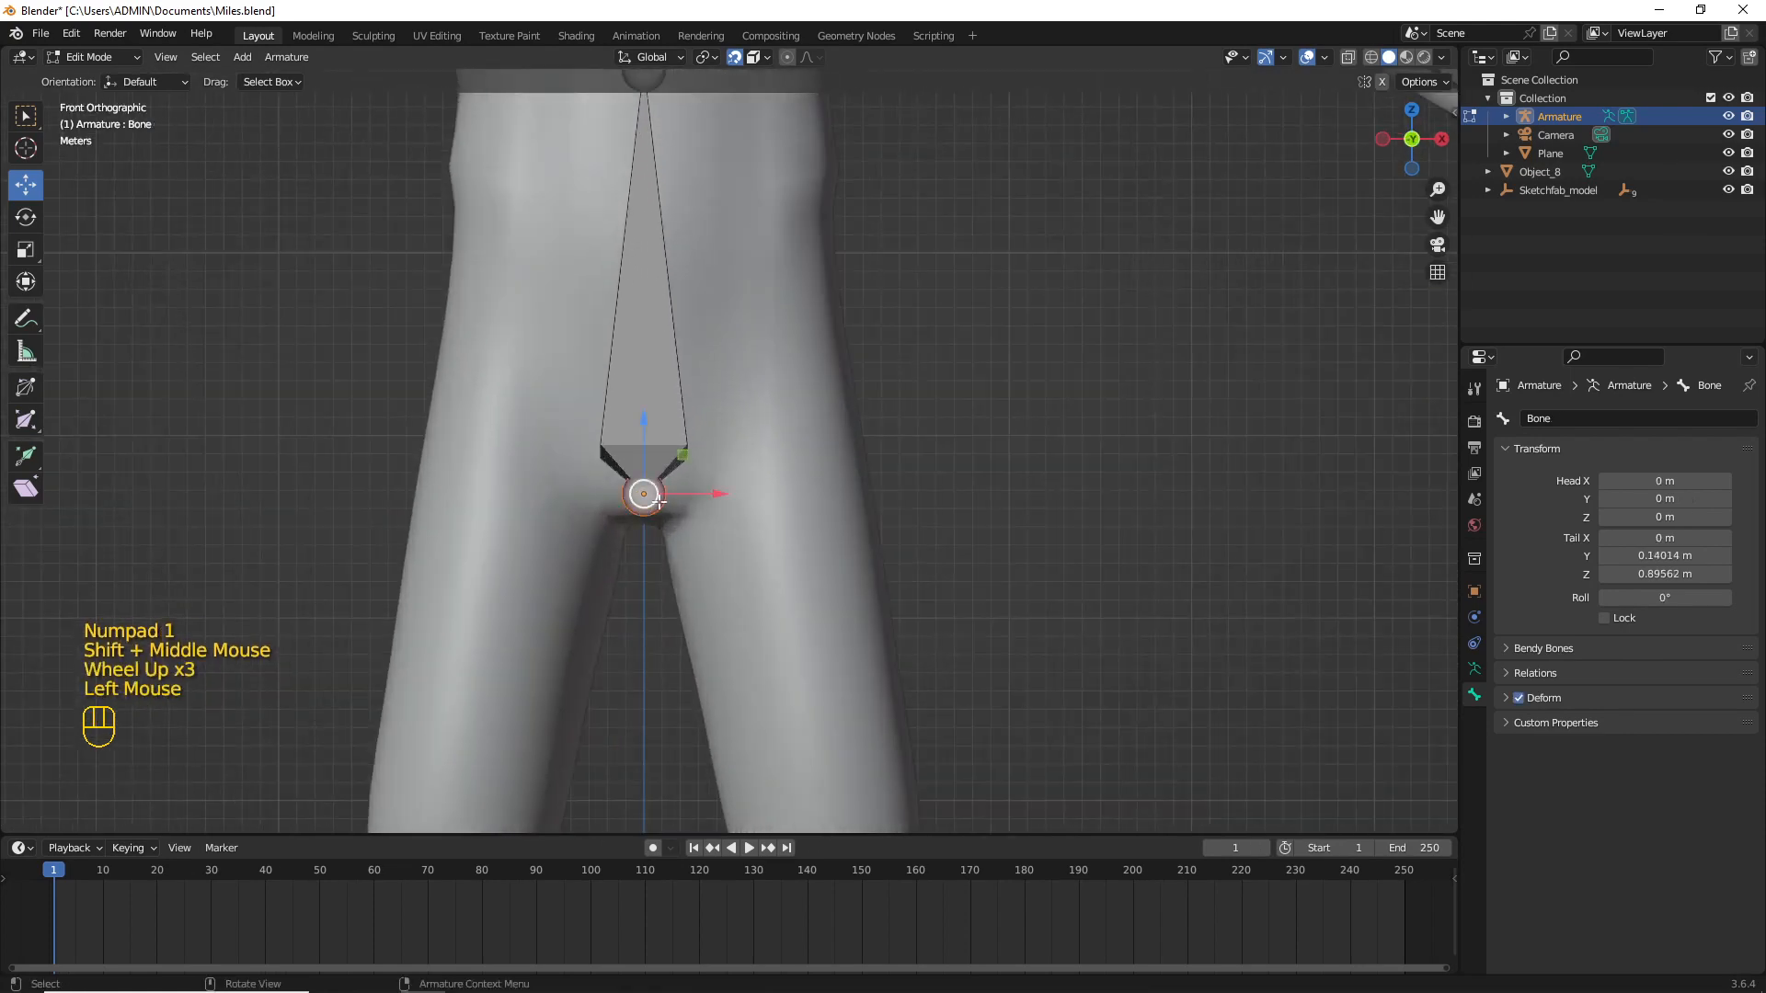
key(e)
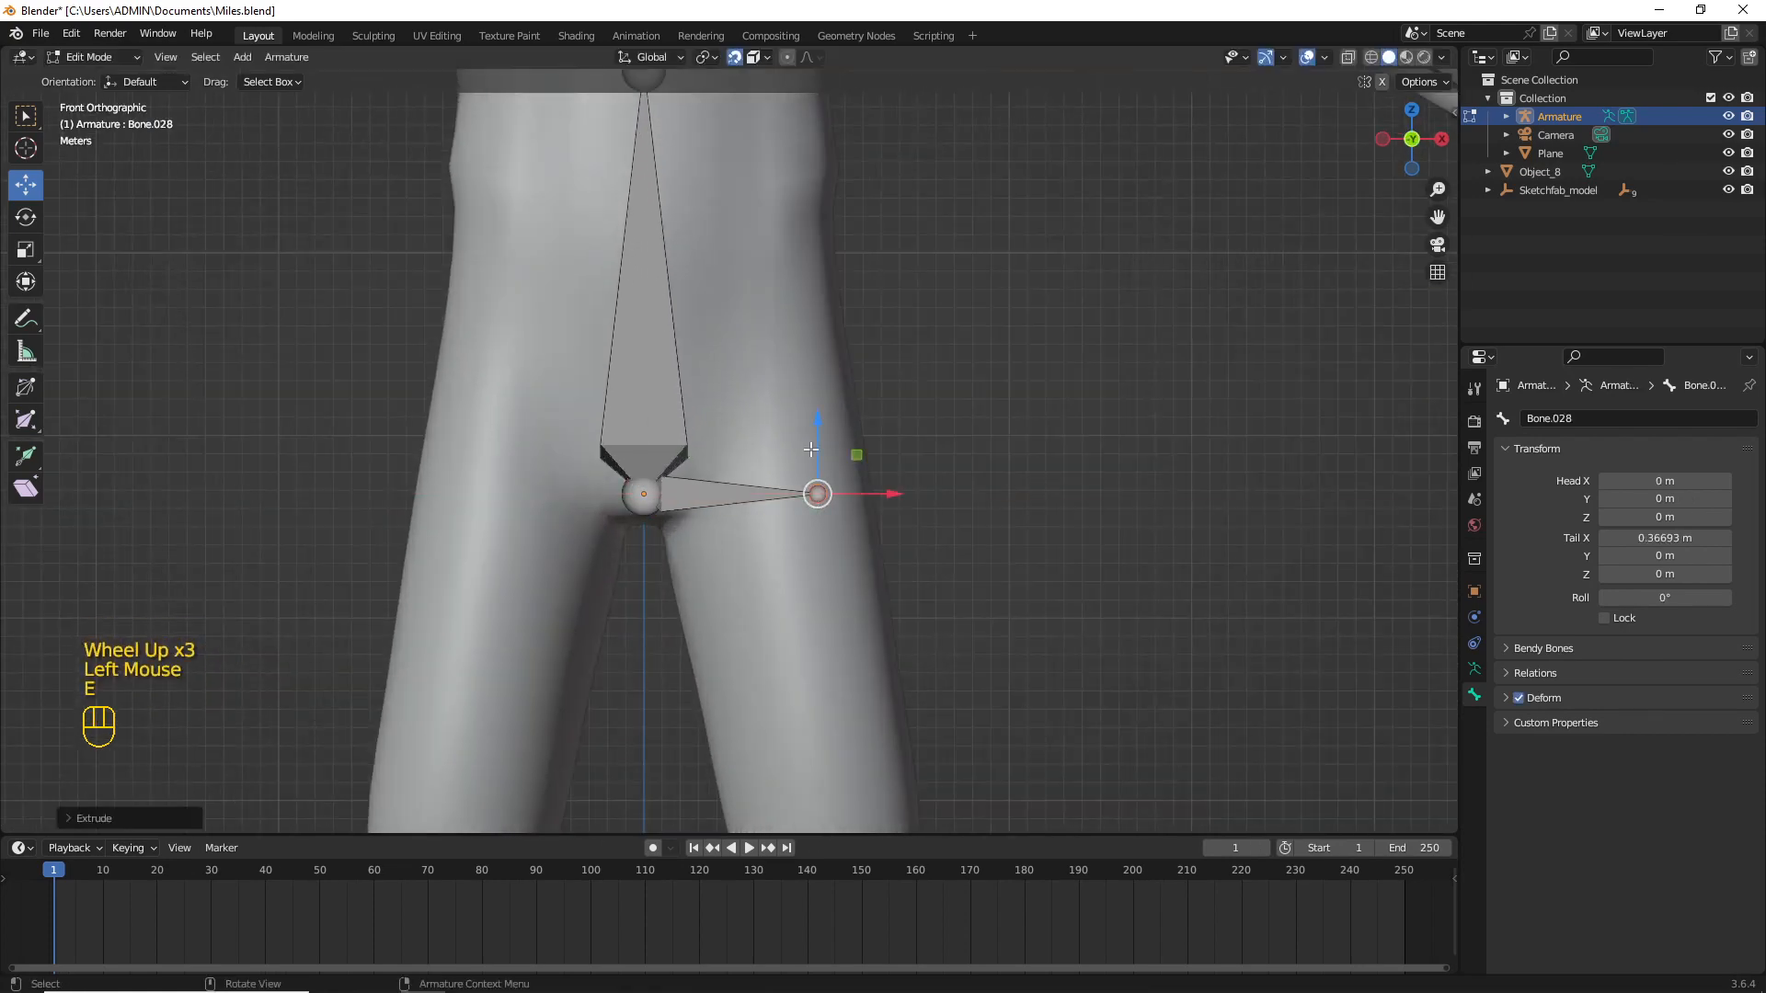
click(812, 324)
drag(811, 324, 773, 334)
Step: Extrude a thigh bone from the hip bone's tip down to the knee, at about X 0.49 m, Z -1.38 m
scroll(773, 334, down, 3)
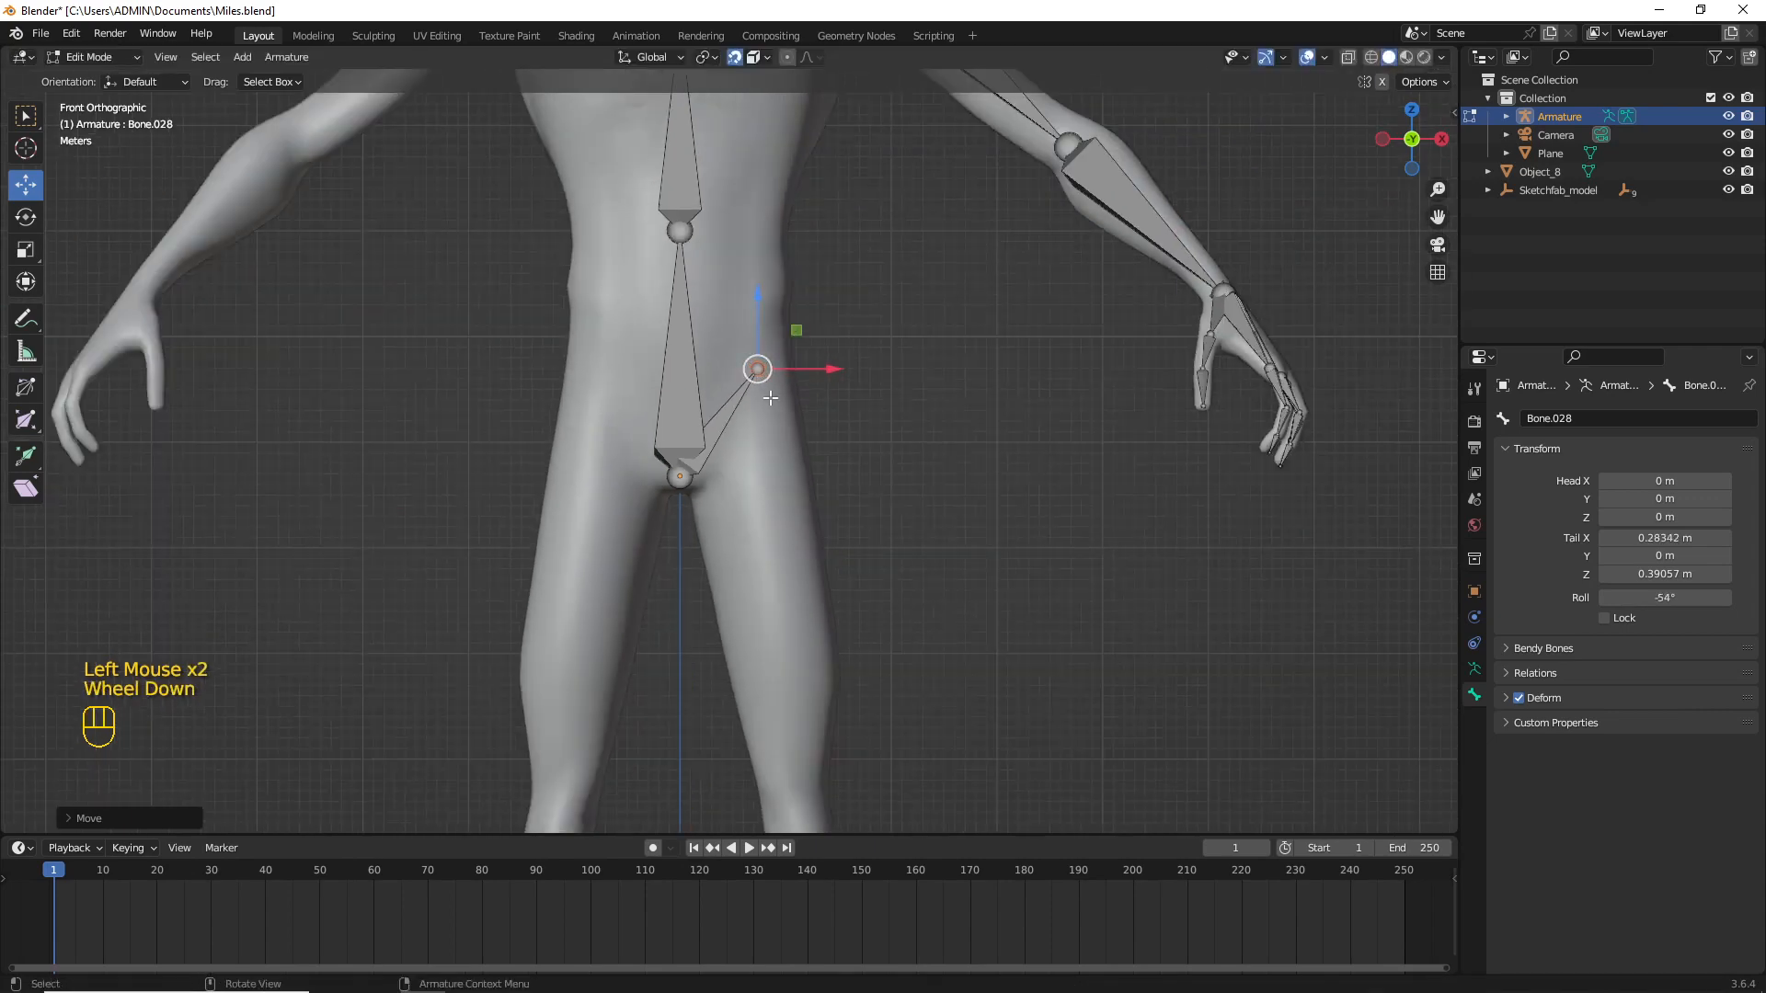
scroll(771, 397, down, 1)
key(e)
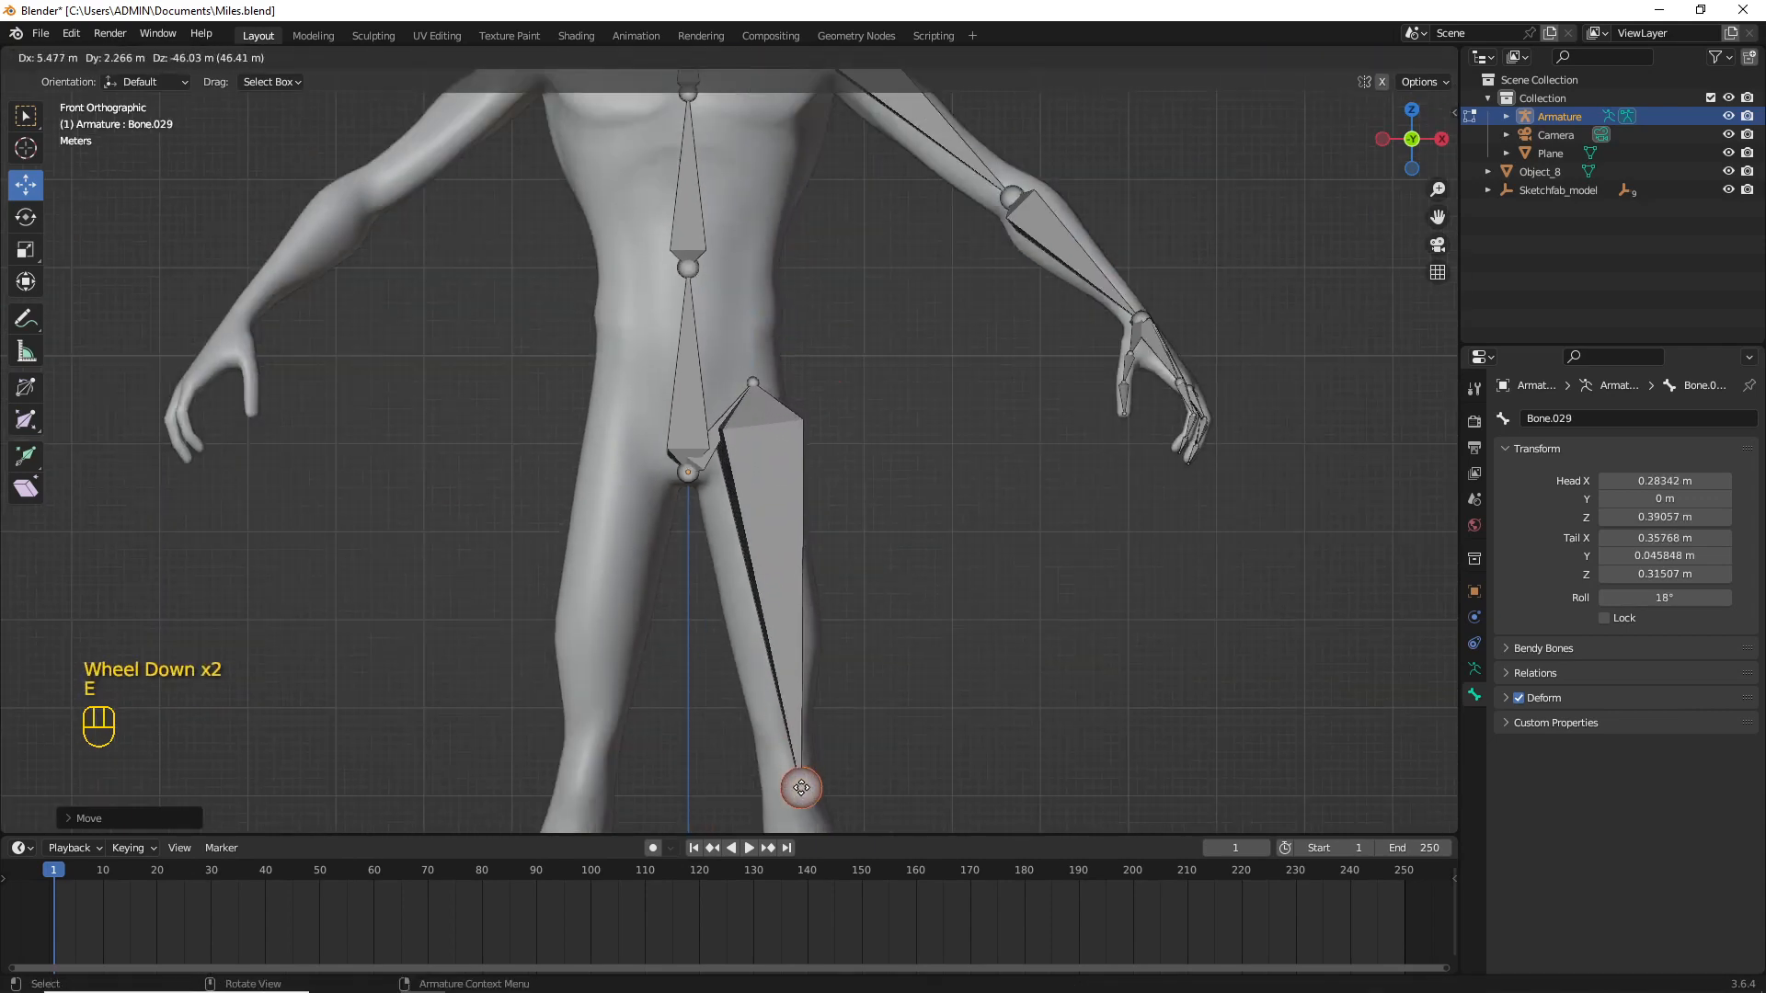
click(802, 786)
Step: In the right side view, extrude a shin bone from the knee joint to the ankle, at about Y 0.16 m, Z -2.94 m
key(KP_3)
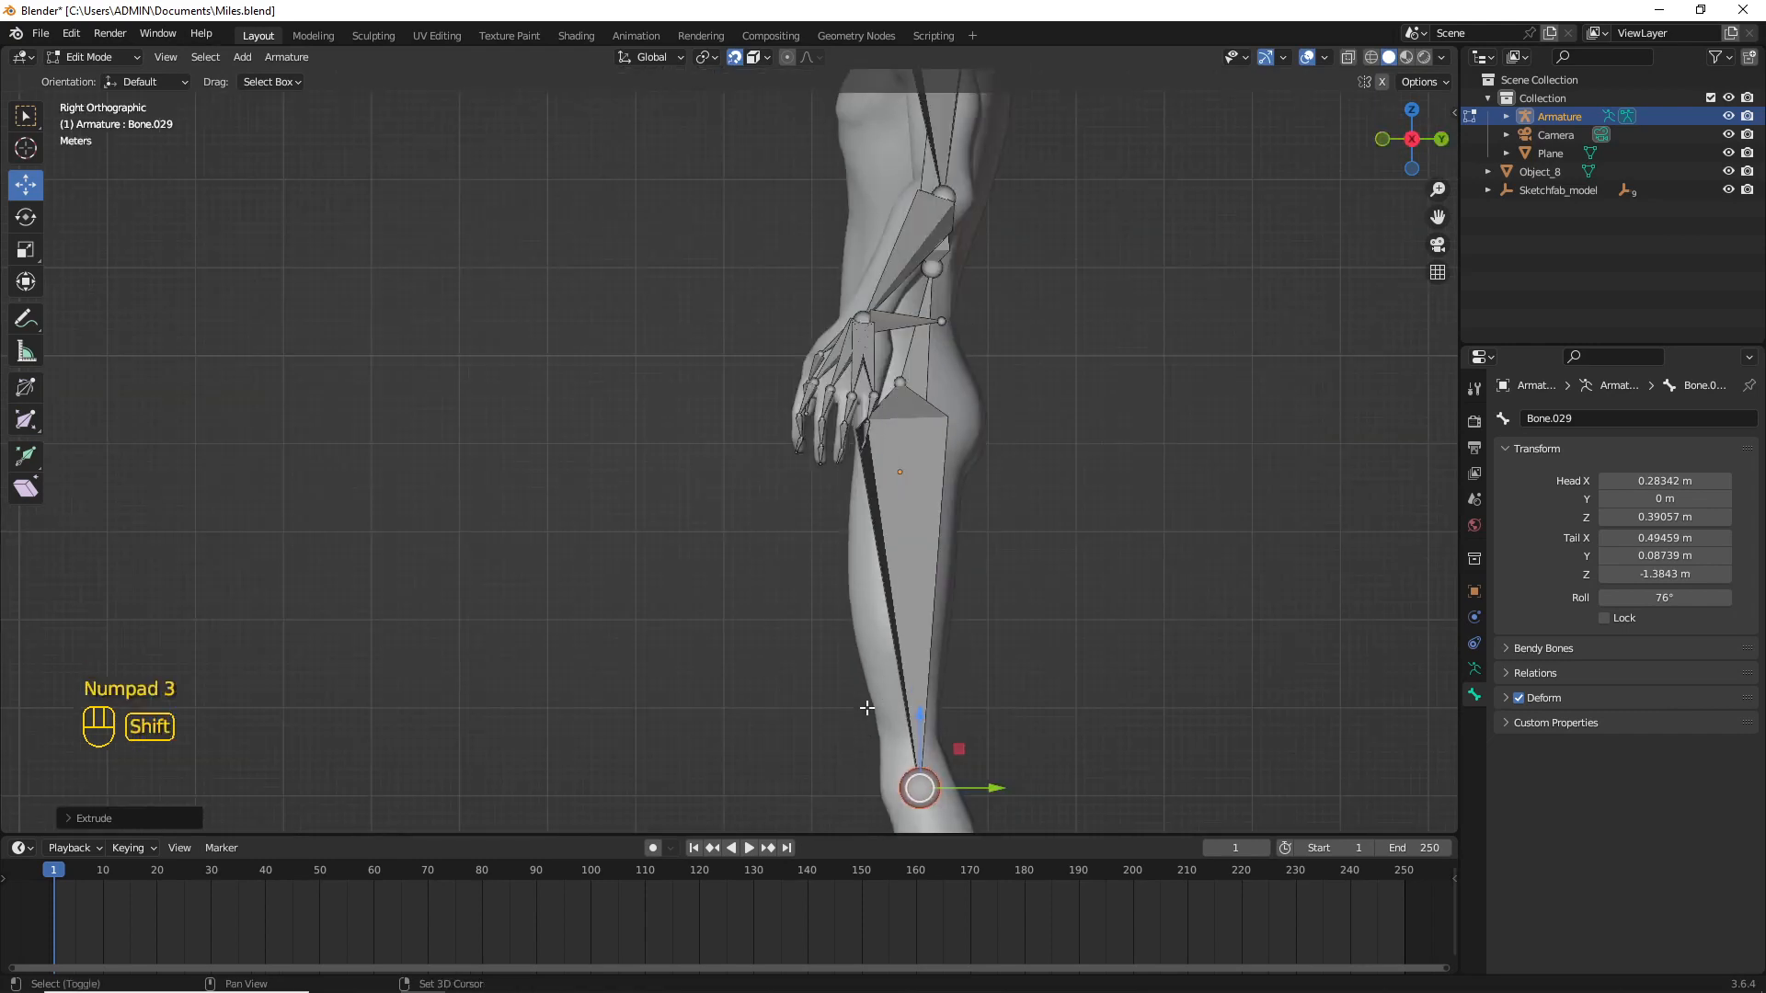
shift+middle_drag(869, 730, 751, 422)
shift+middle_drag(854, 484, 838, 416)
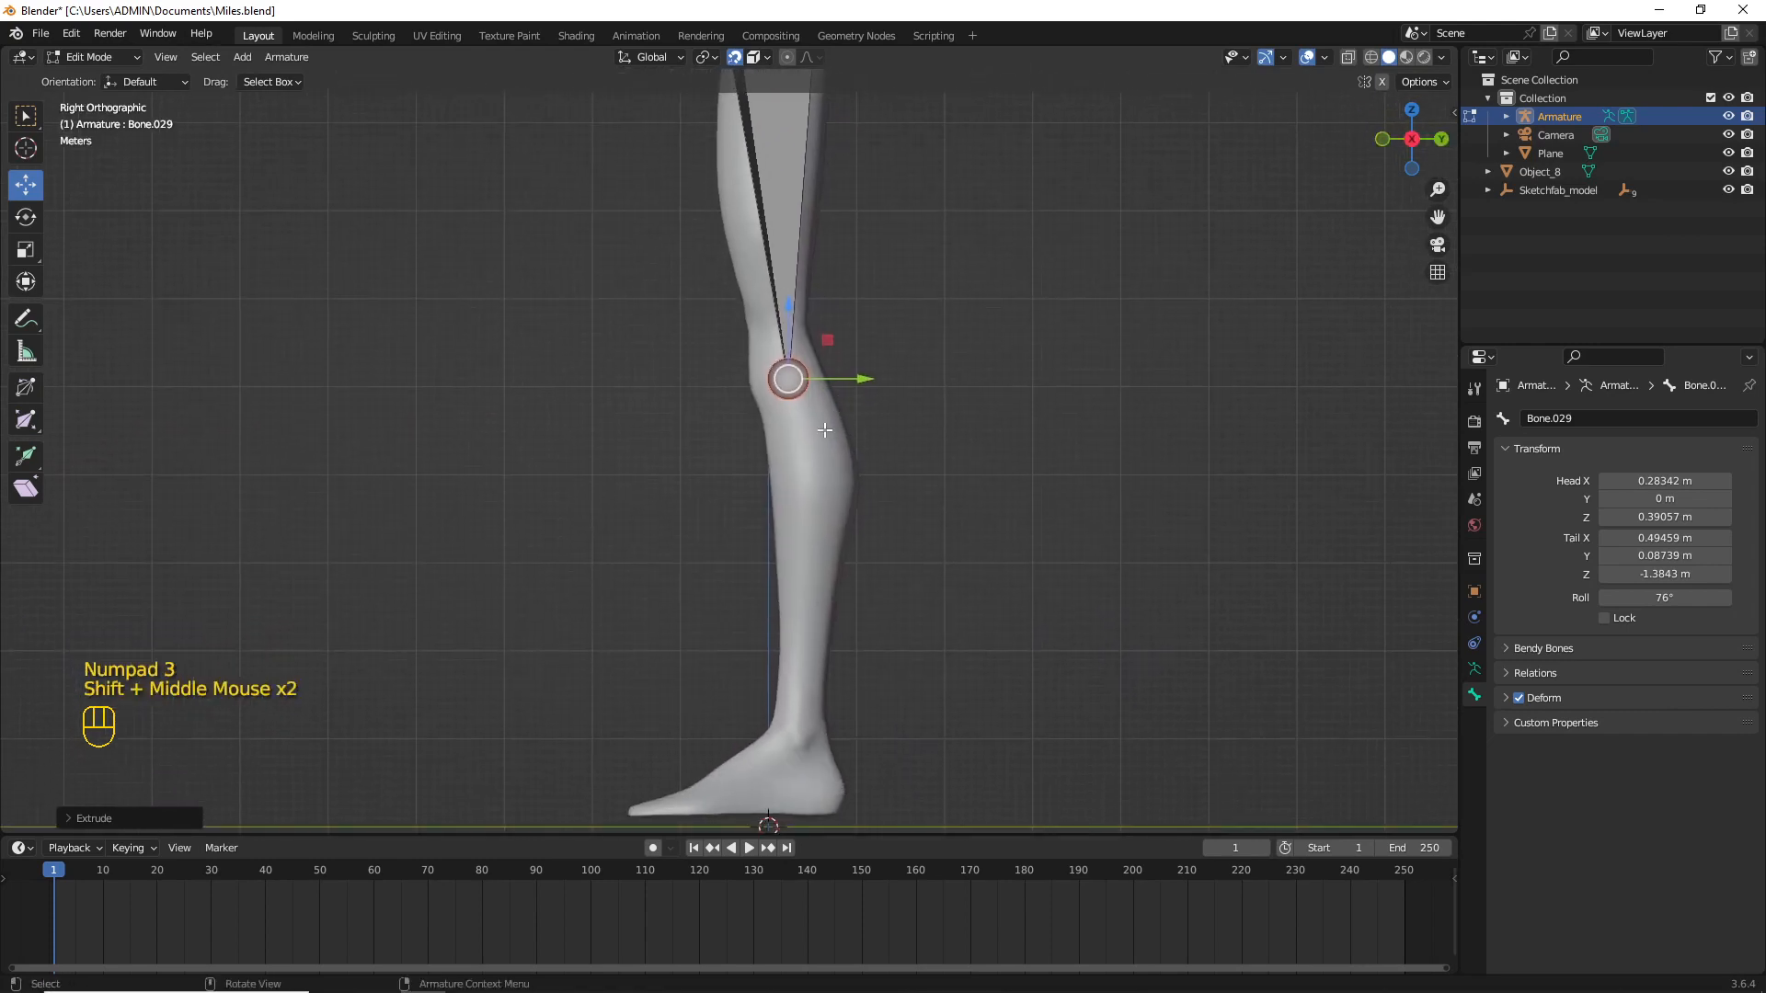
key(e)
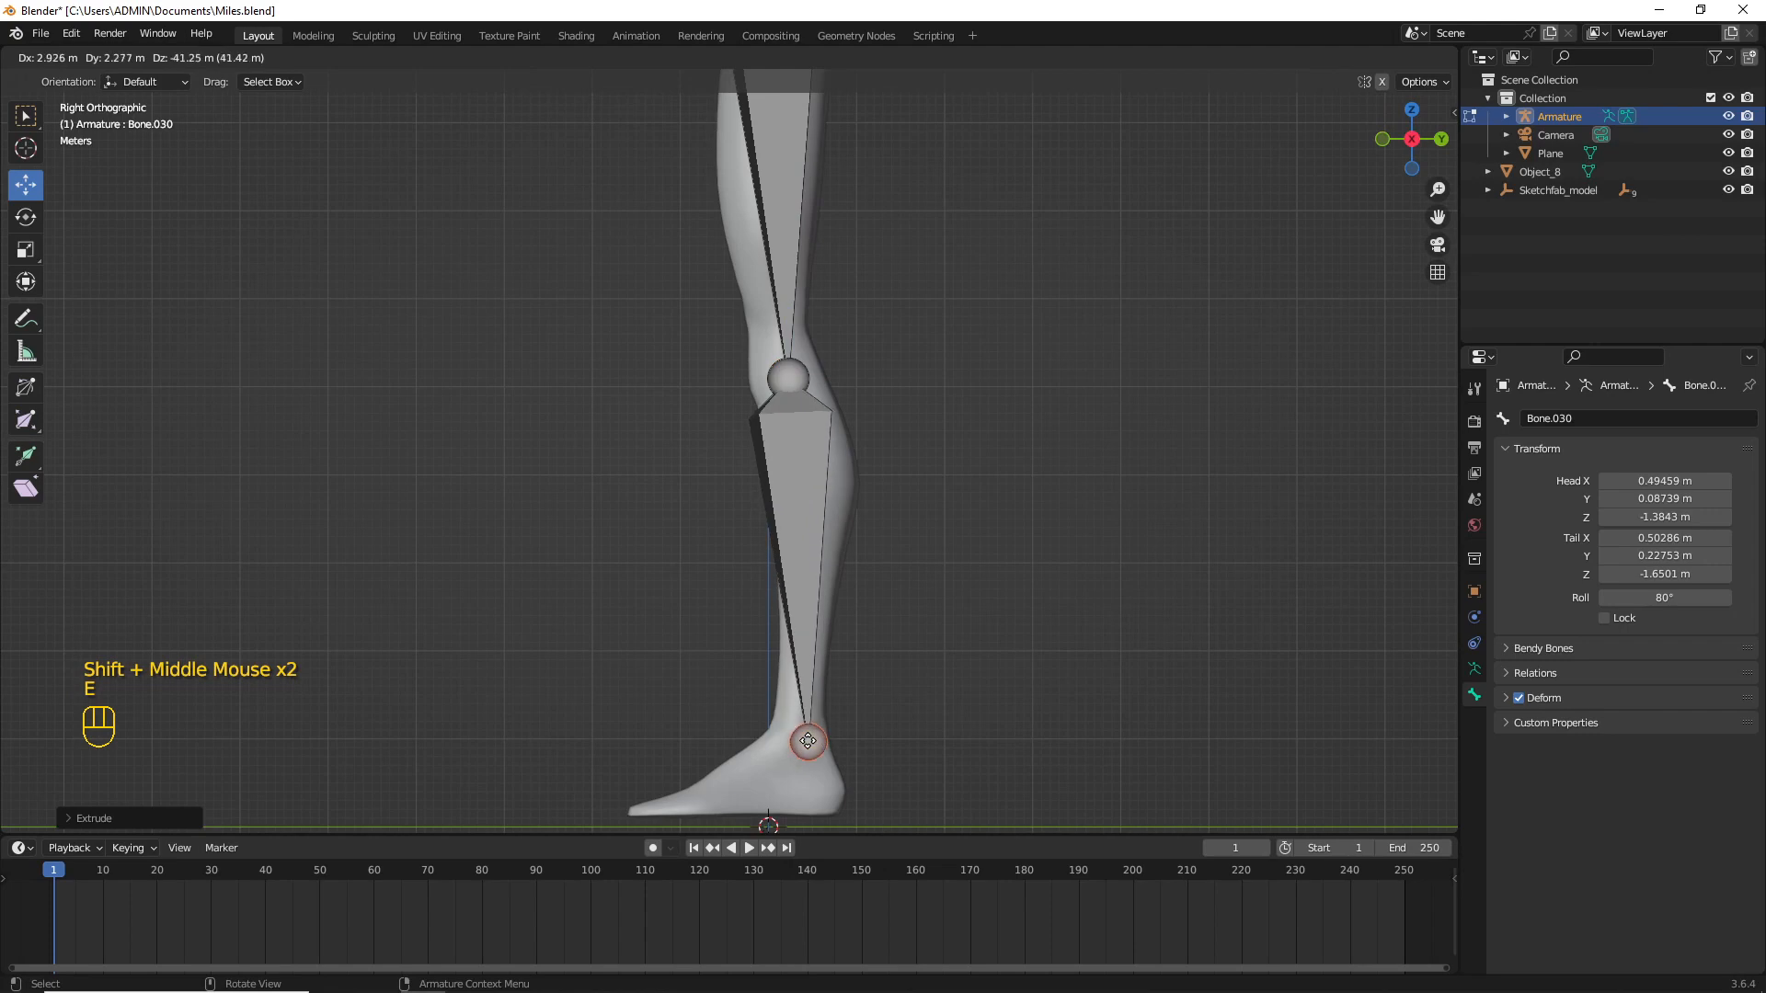
click(805, 734)
Step: Extrude a heel bone down along global Z from the ankle and shift its tip back to about Y 0.24 m, Z -3.25 m
shift+middle_drag(805, 734, 809, 619)
scroll(841, 579, up, 1)
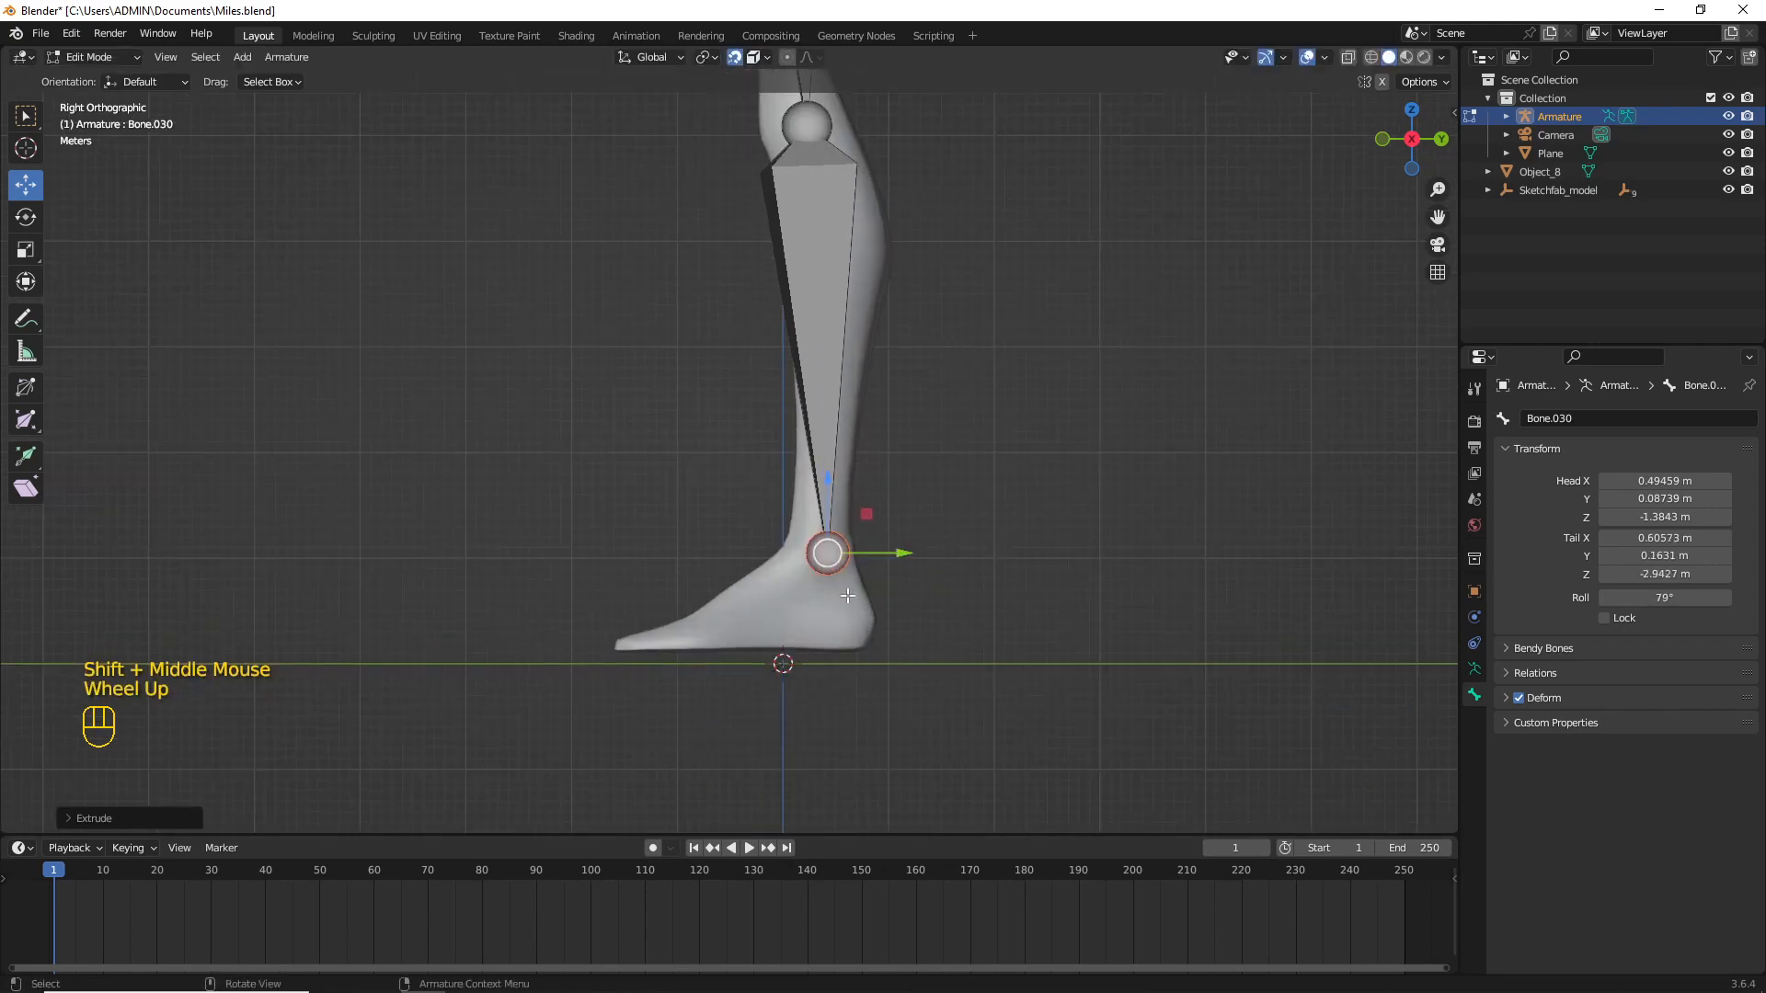
key(e)
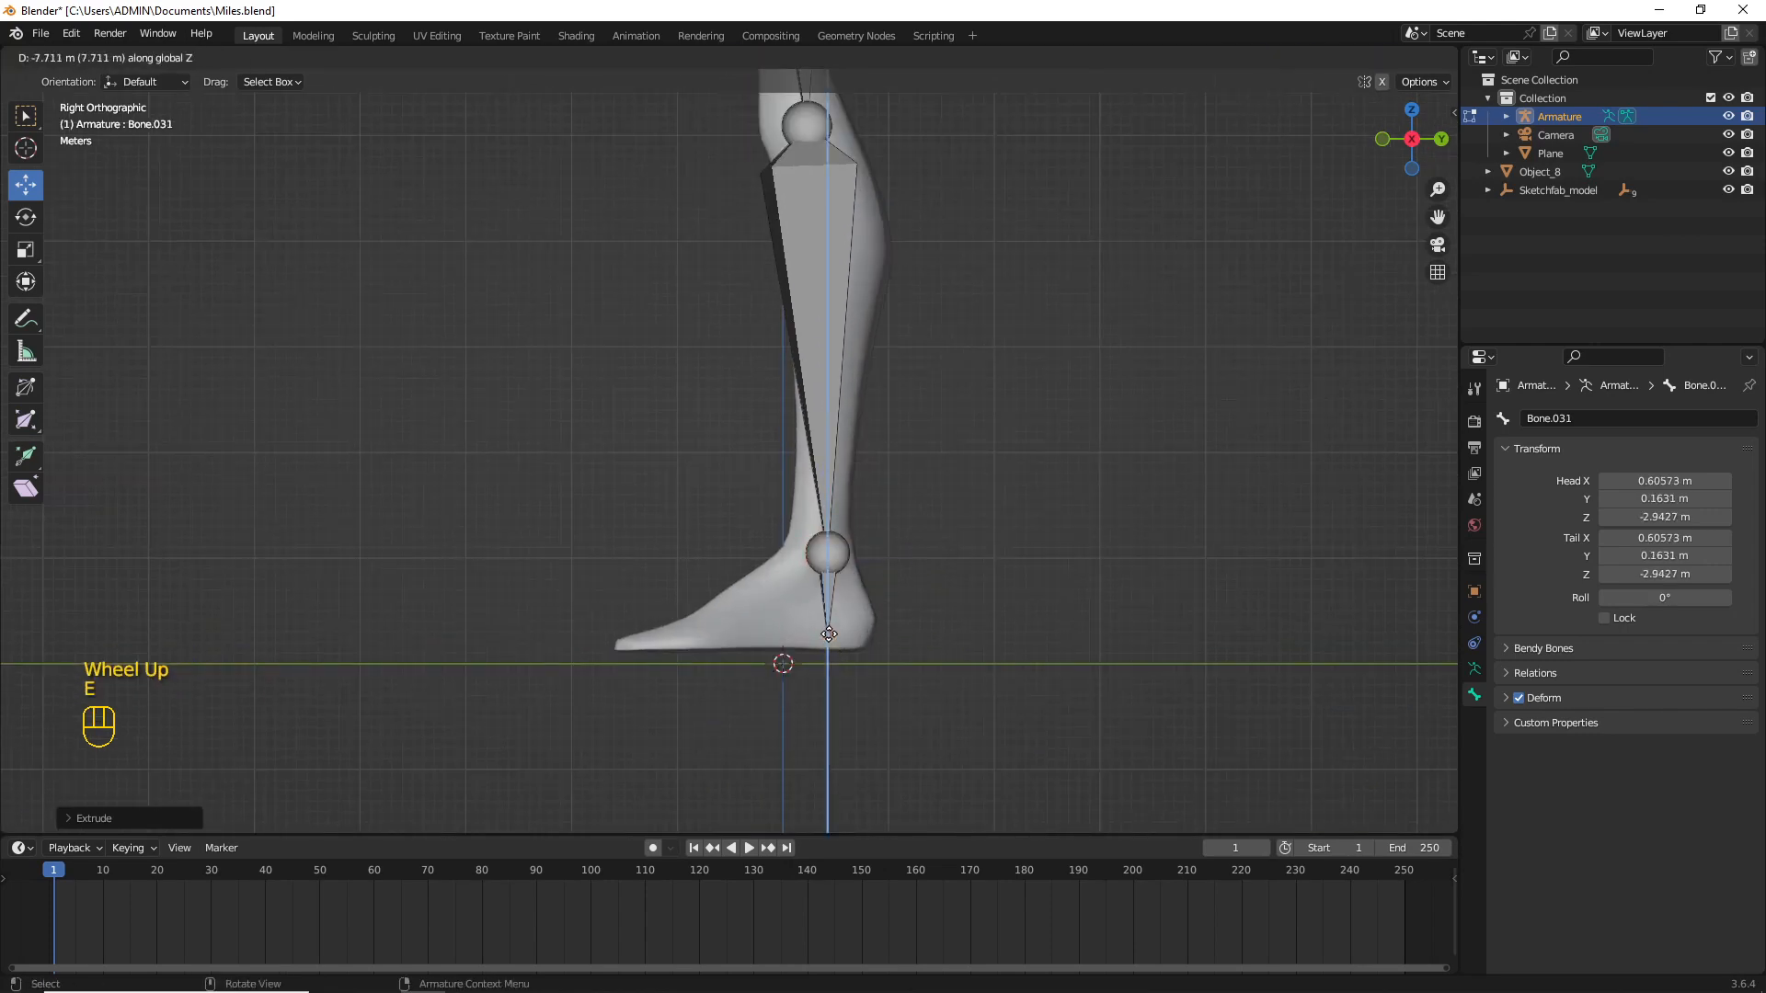
click(828, 633)
drag(896, 634, 936, 638)
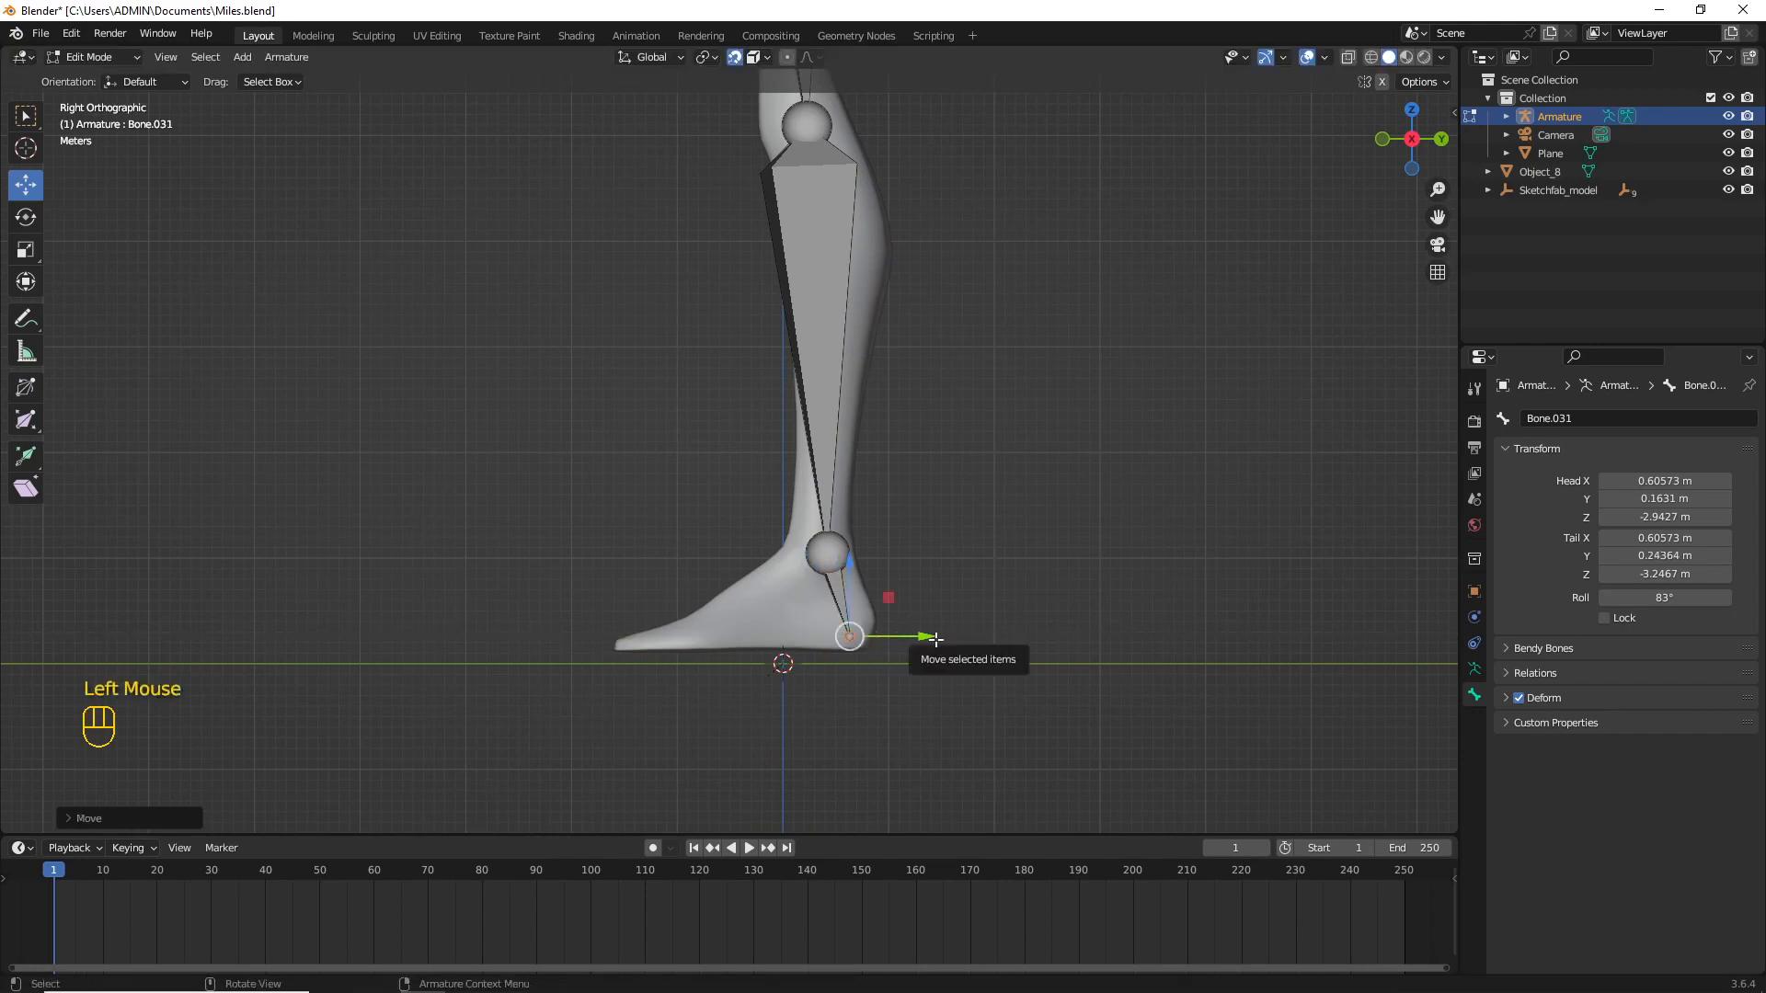
Step: Extrude a foot bone forward along global Y to about Y -0.19 m, raise it to Z -3.20 m, and lower its tip to about Z -3.23 m
key(e)
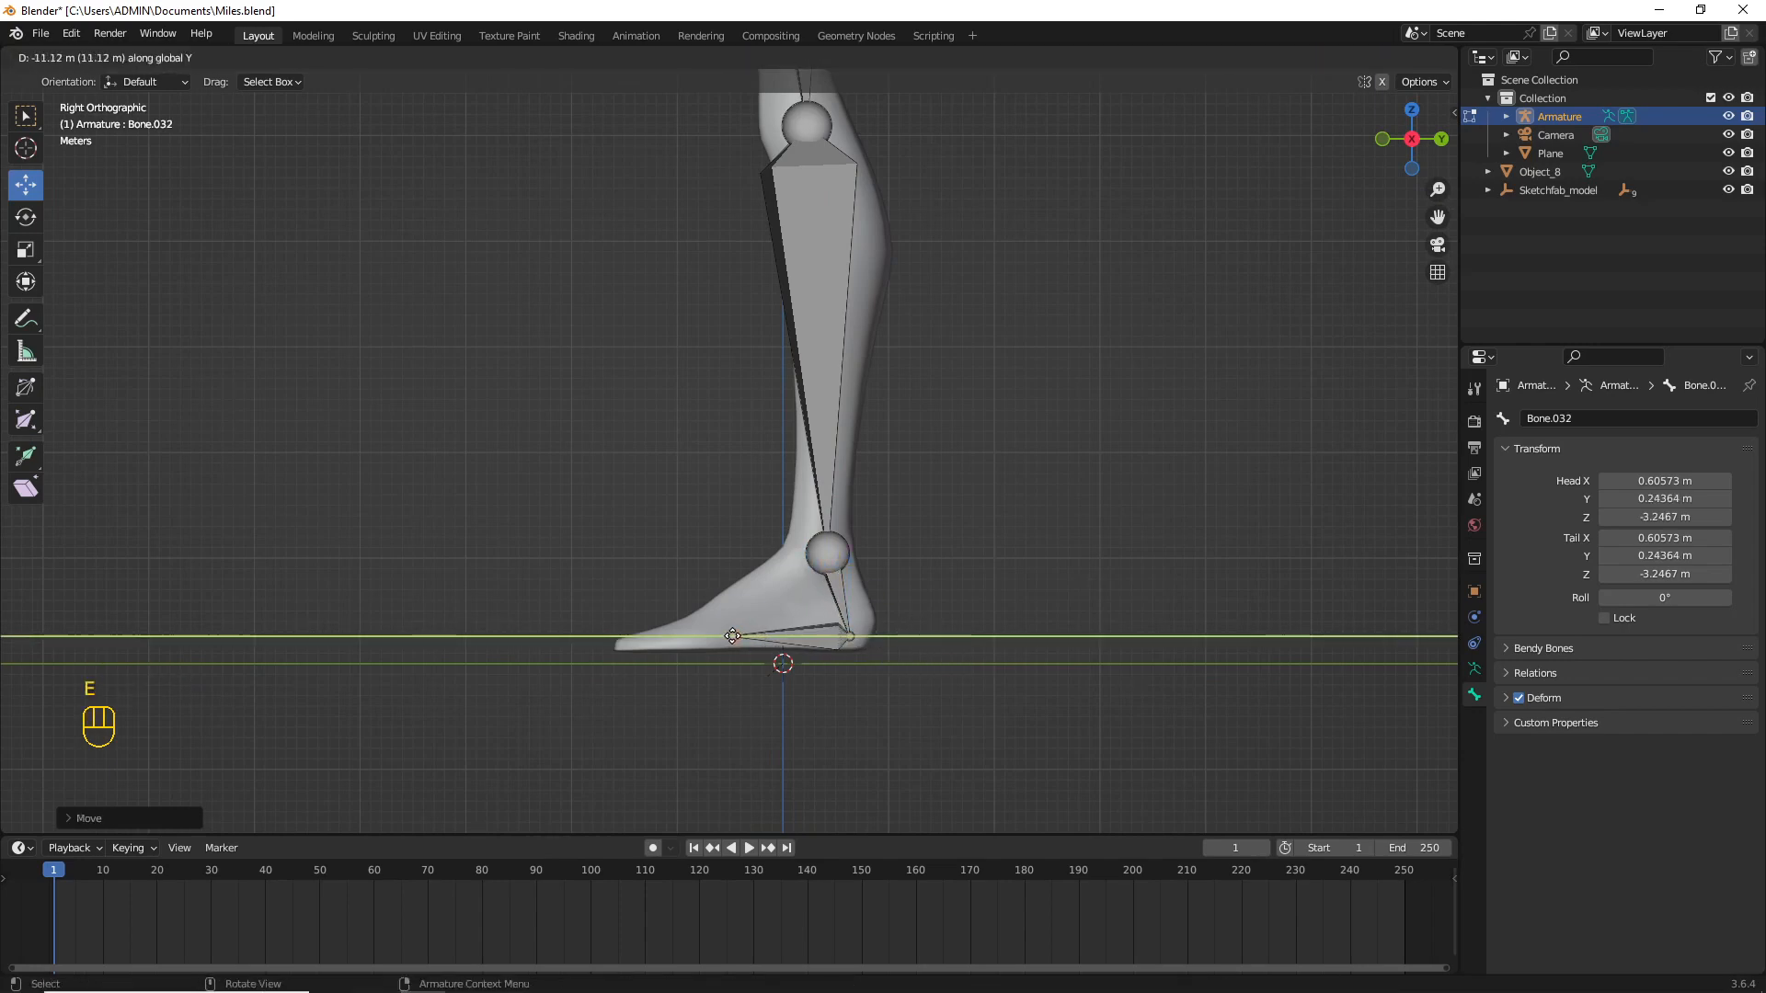
click(732, 636)
drag(807, 636, 807, 562)
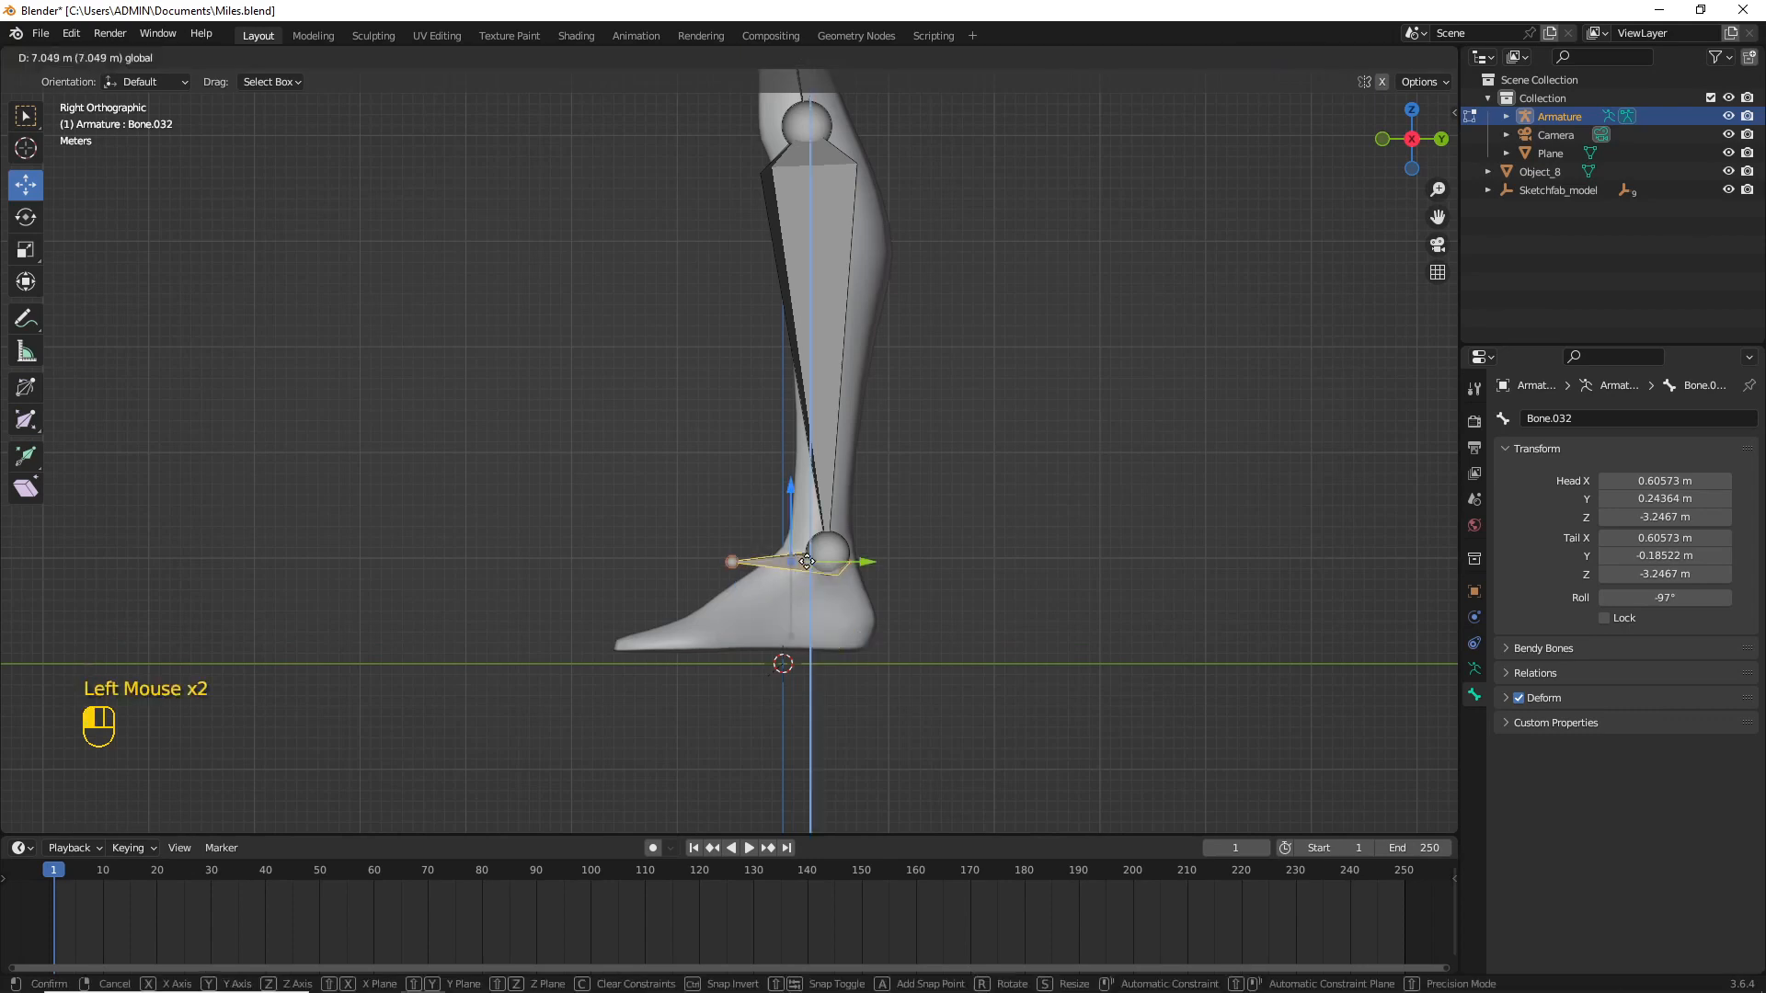
drag(780, 624, 781, 625)
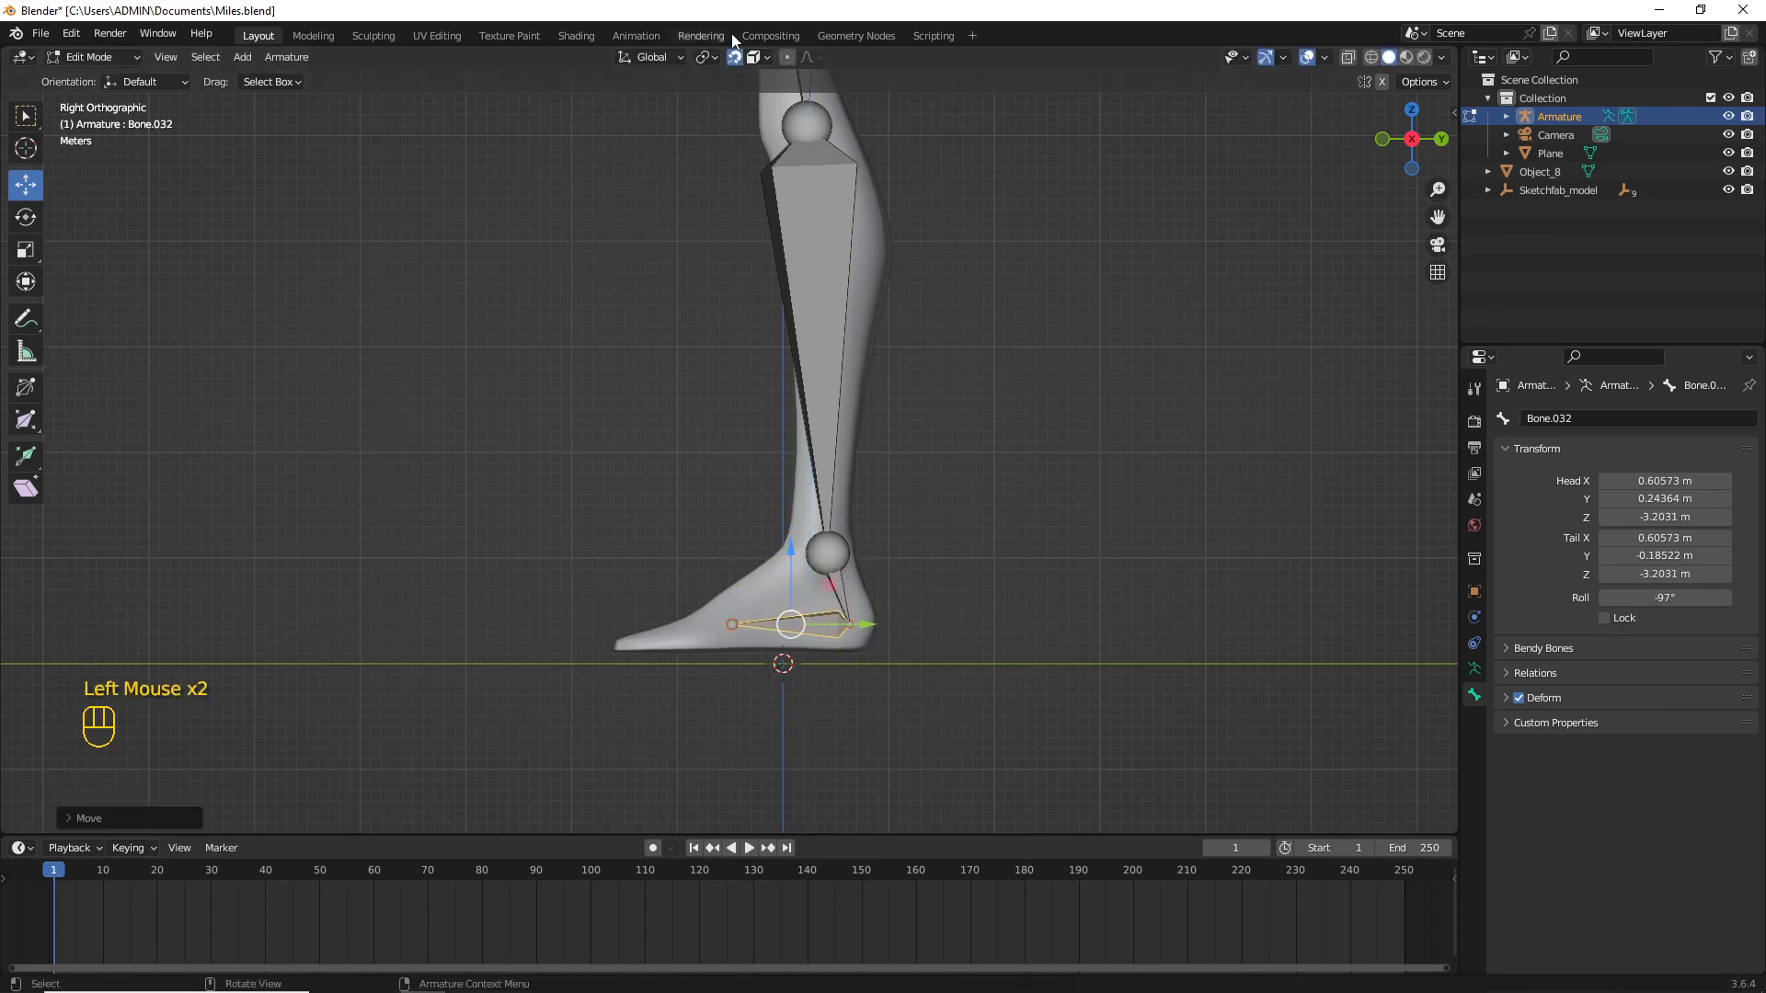
click(733, 627)
drag(735, 563, 723, 577)
Step: Extrude a toe bone from the foot bone's front joint and place its tip near the end of the toes
key(e)
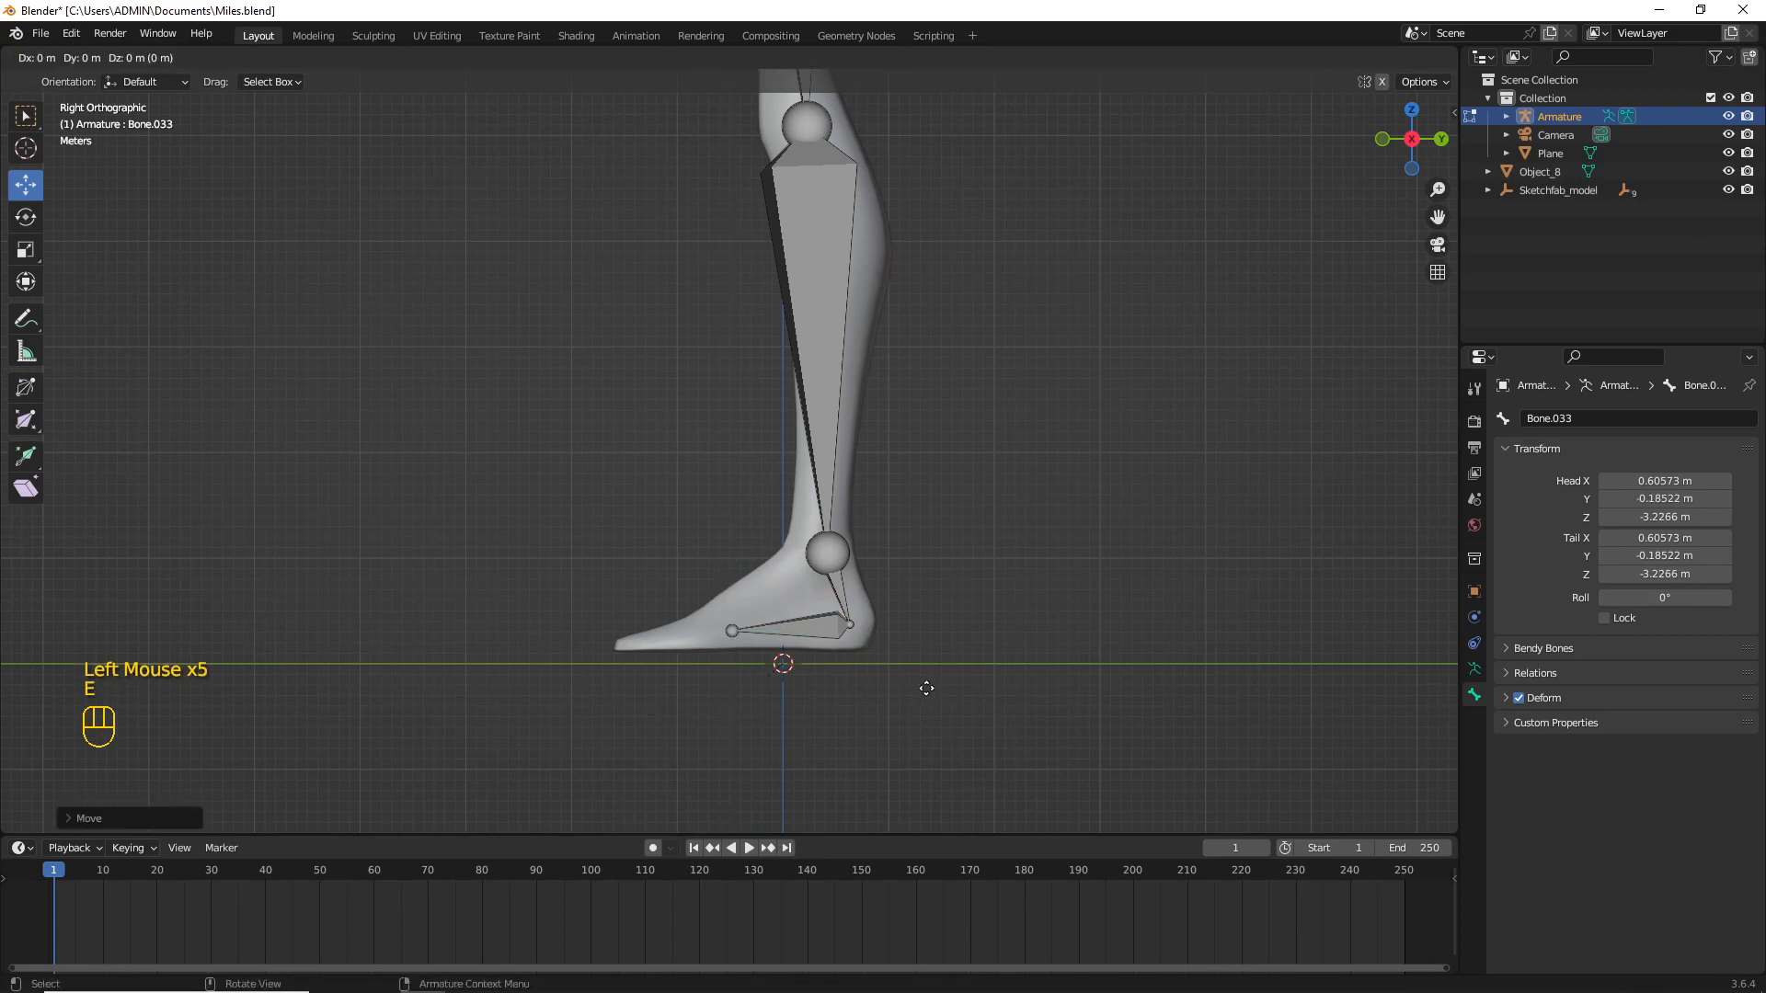
click(809, 690)
drag(643, 561, 629, 569)
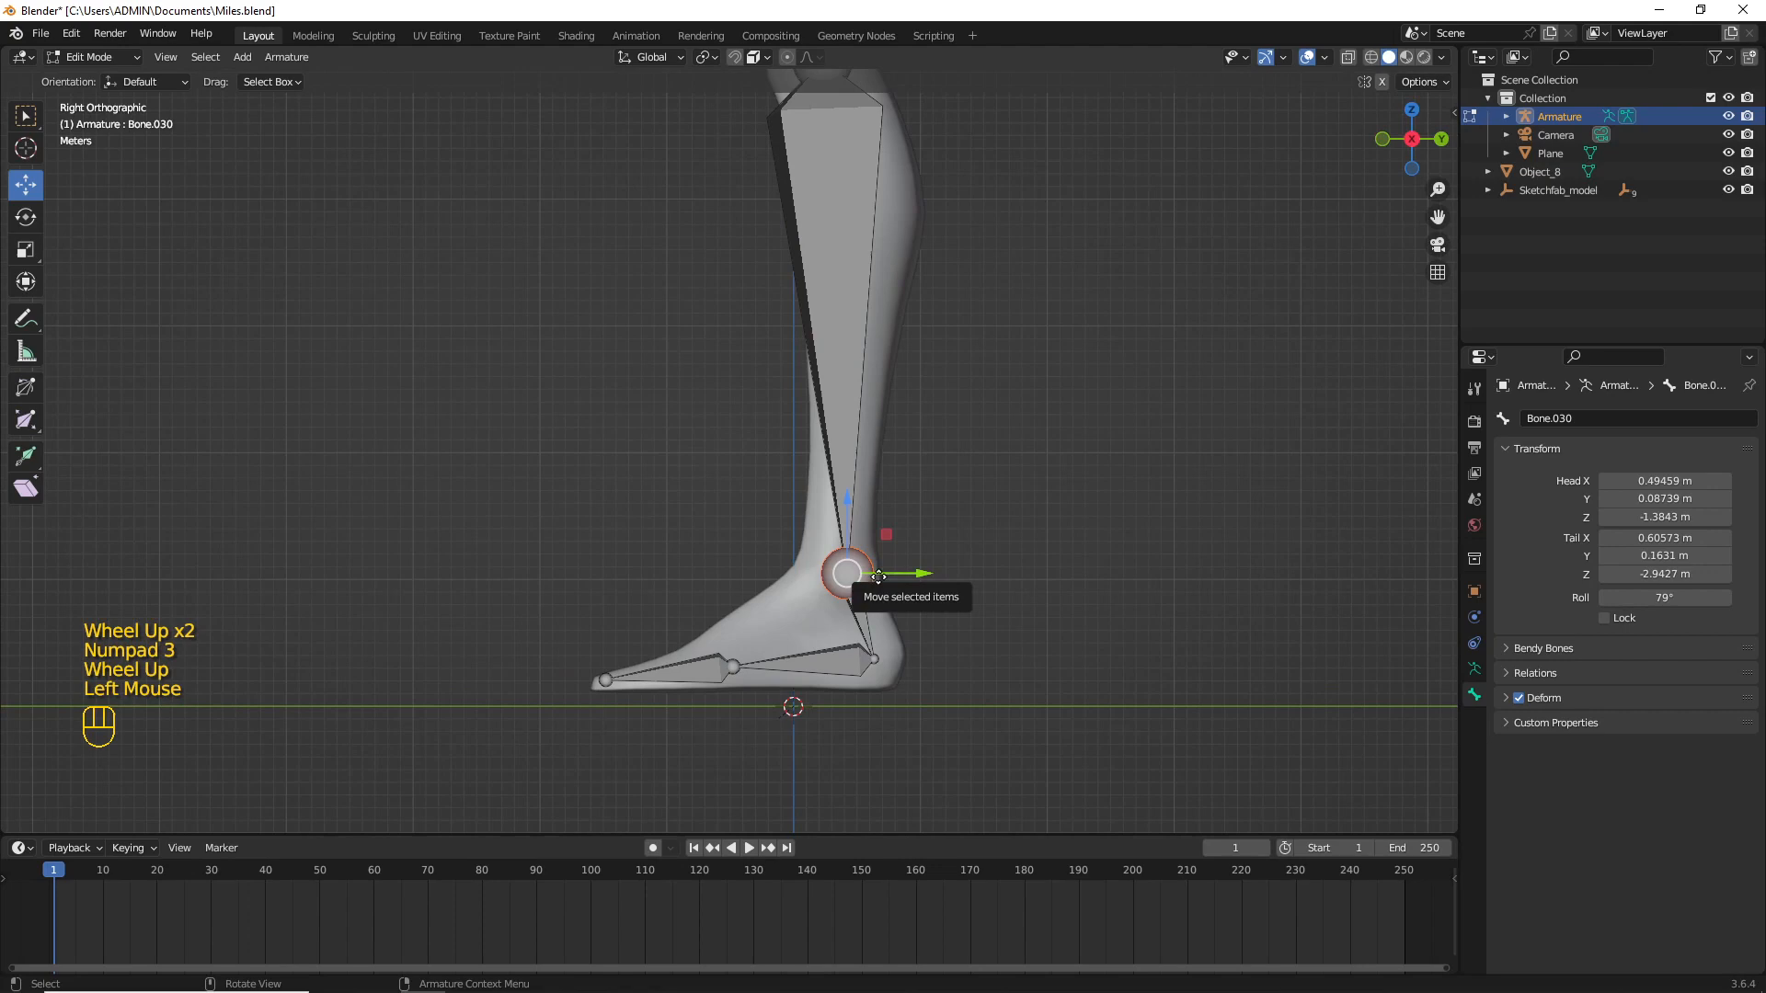
Step: Extrude a control bone backward from the ankle joint along global Y, with its tip at about Y 0.59 m
key(e)
key(y)
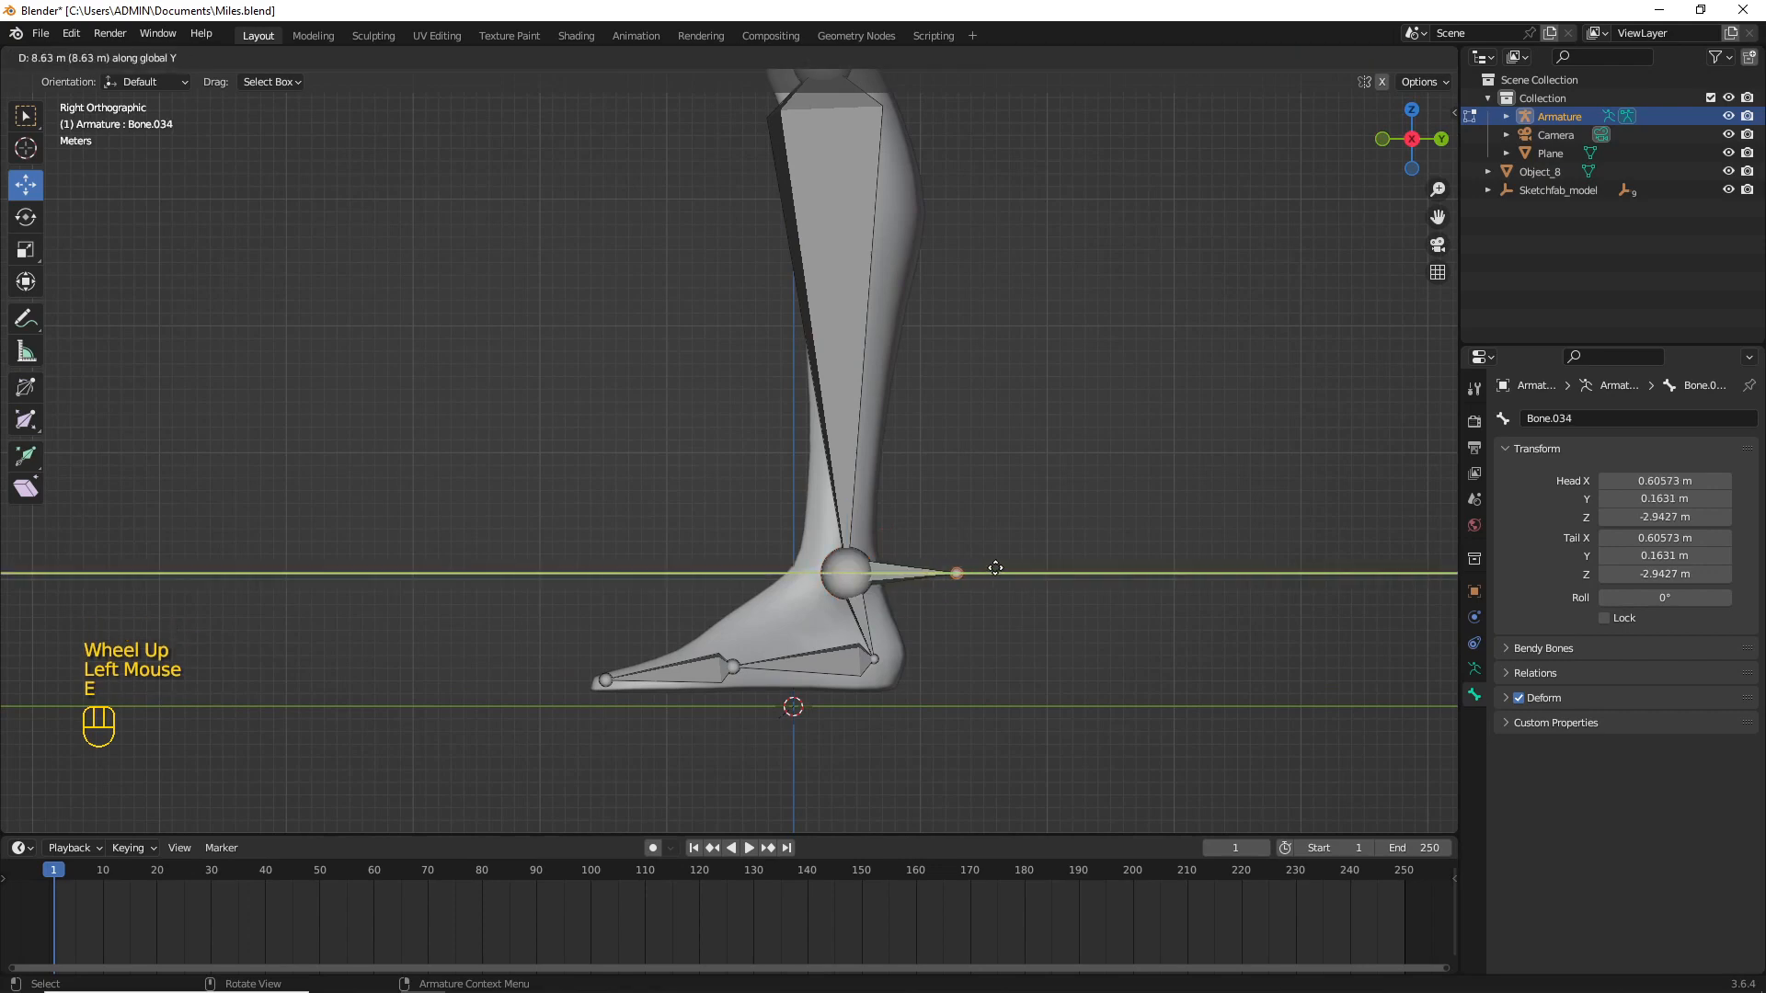
click(1021, 562)
Step: Turn off Deform for the ankle control bone, clear its parent, and deselect everything
click(921, 567)
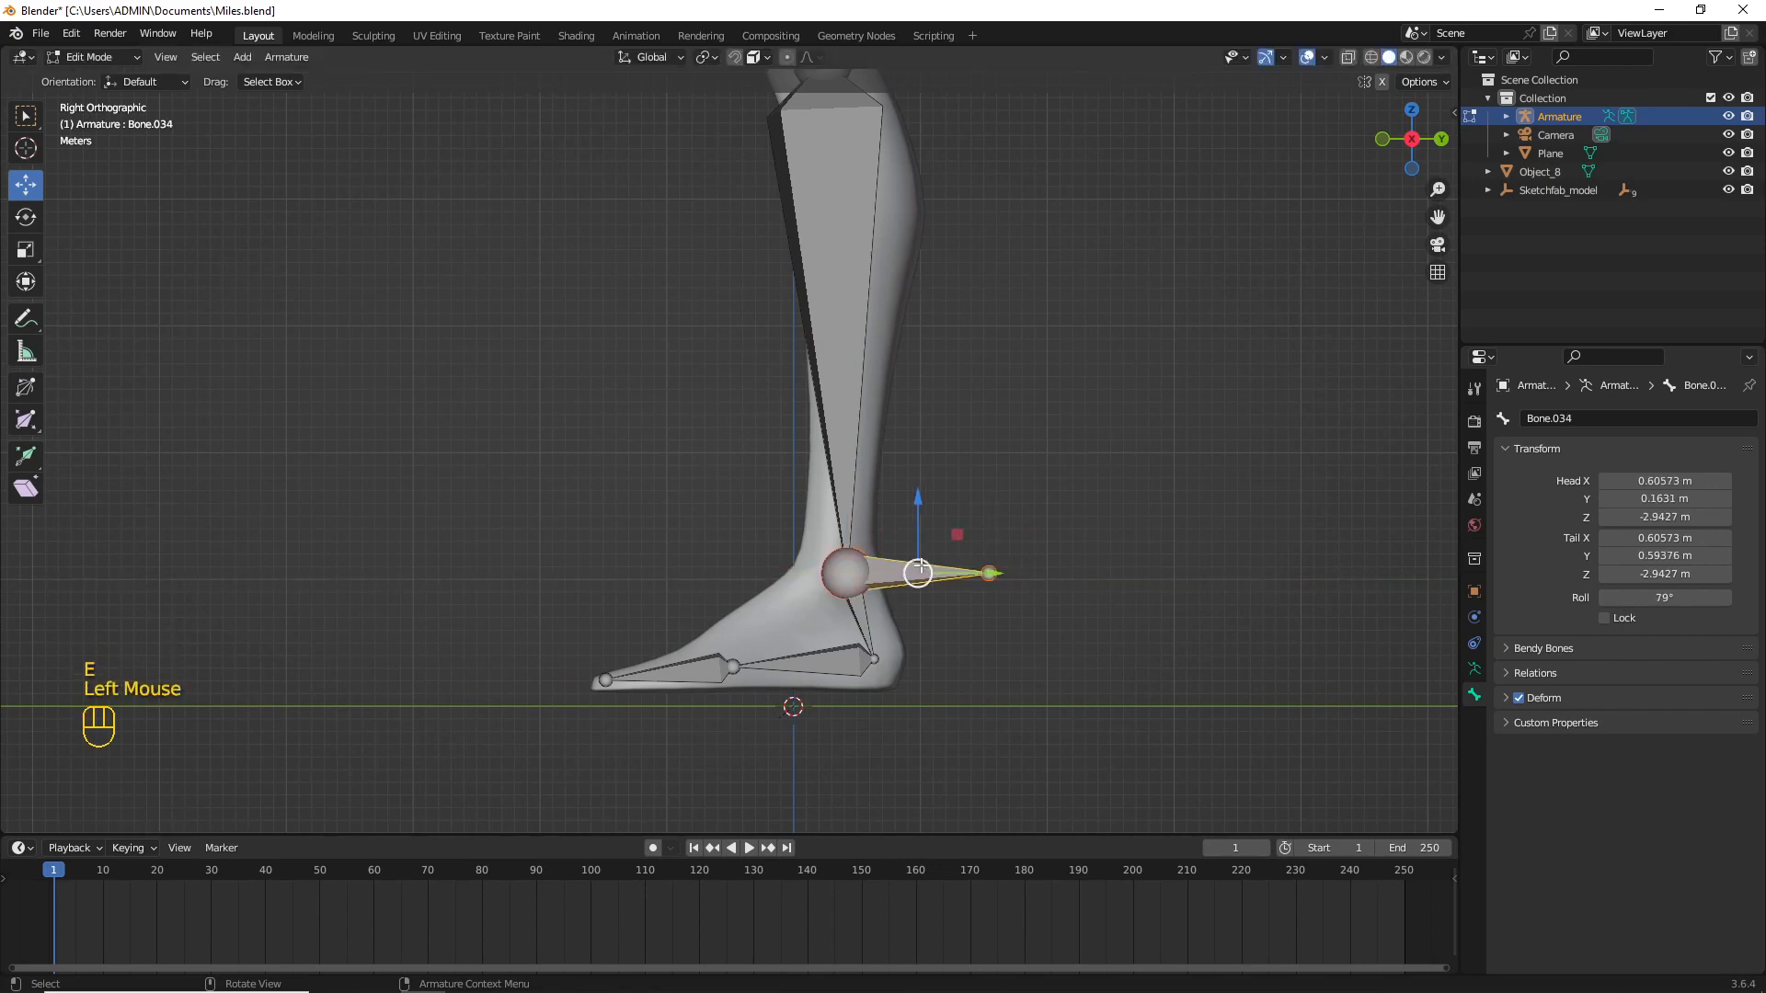
click(1521, 699)
key(alt+p)
scroll(963, 616, down, 4)
middle_drag(963, 616, 849, 378)
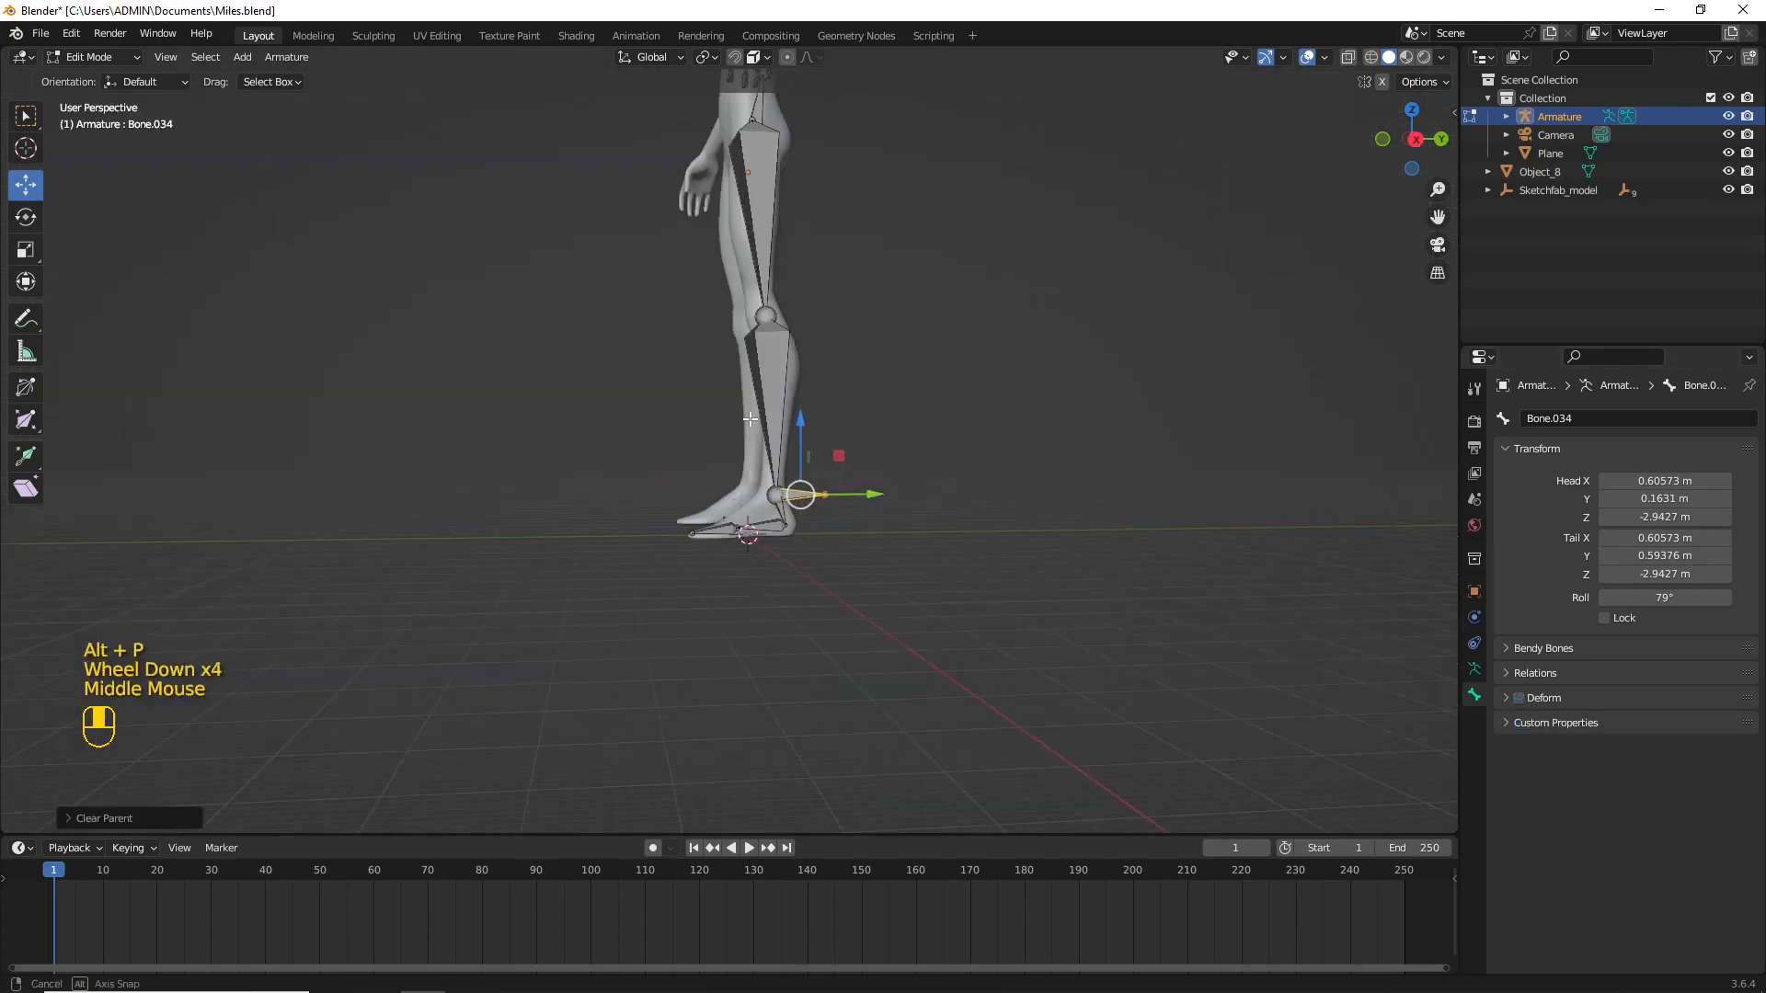
key(alt+a)
Step: Select the lower lip's inner edge loop on the body mesh and snap the 3D cursor to it, leaving mesh editing
scroll(848, 378, down, 2)
shift+middle_drag(819, 258, 768, 515)
middle_drag(768, 515, 754, 497)
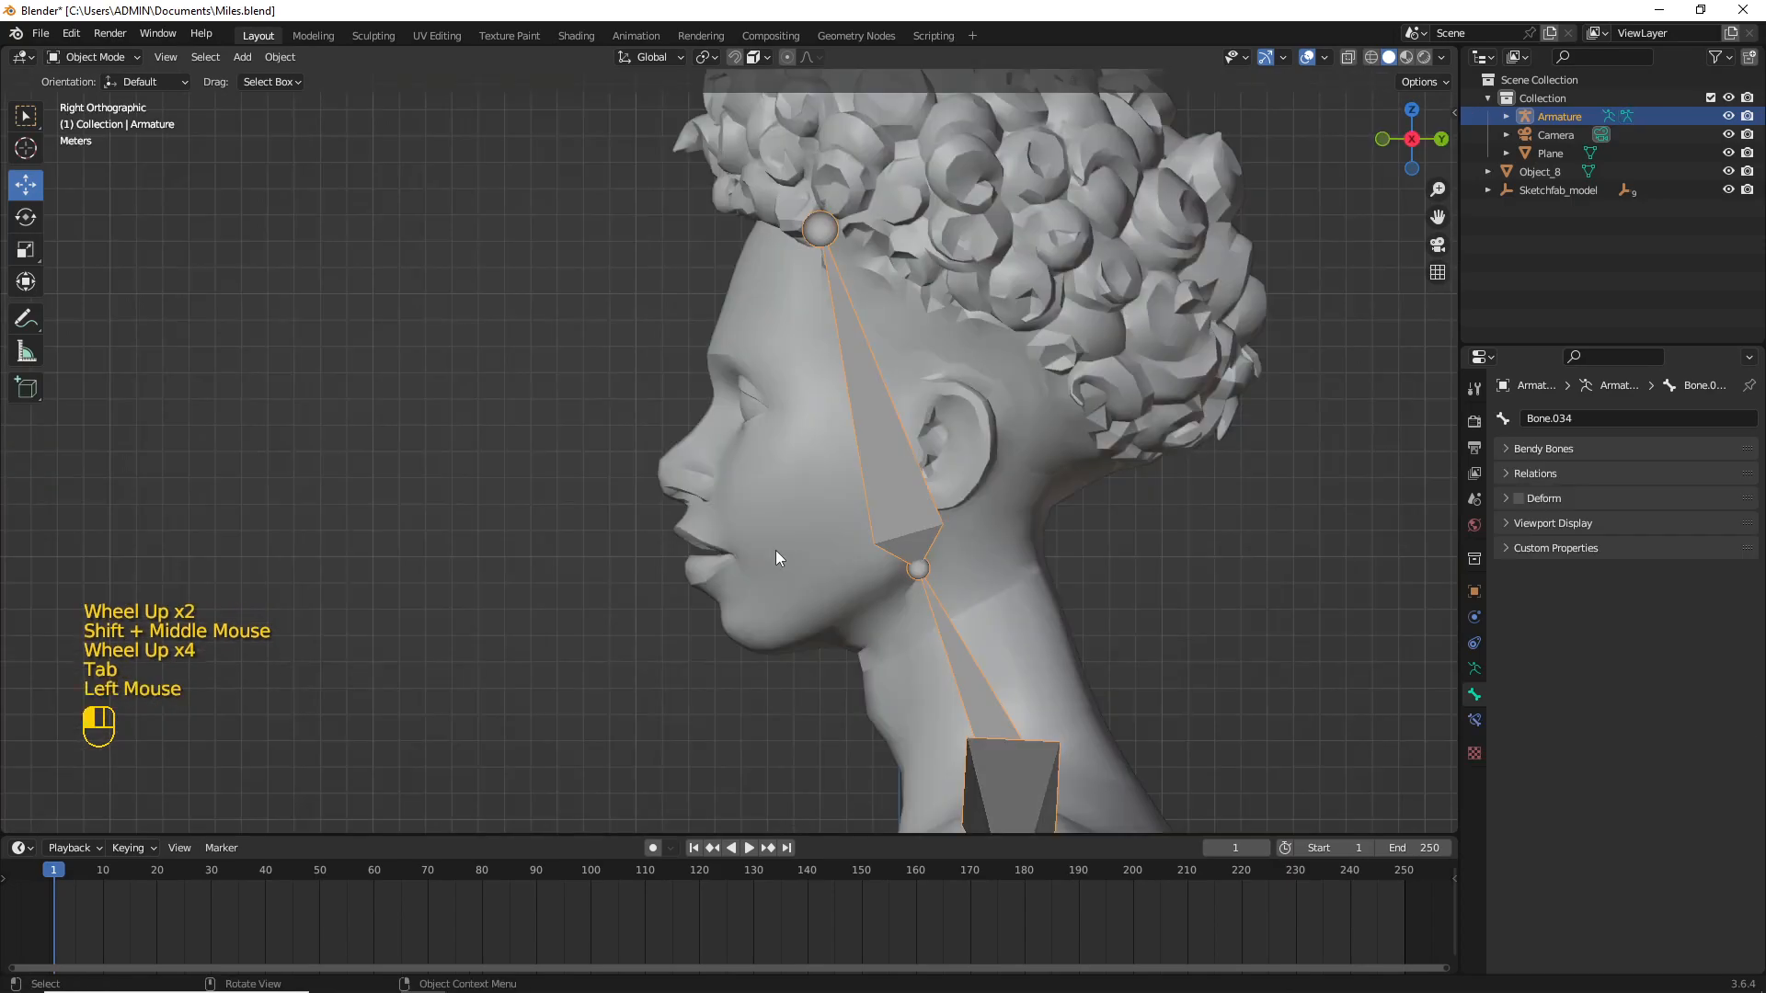
click(775, 550)
scroll(771, 552, up, 1)
key(Tab)
shift+middle_drag(773, 553, 843, 531)
key(alt+a)
scroll(874, 543, up, 1)
alt+click(842, 532)
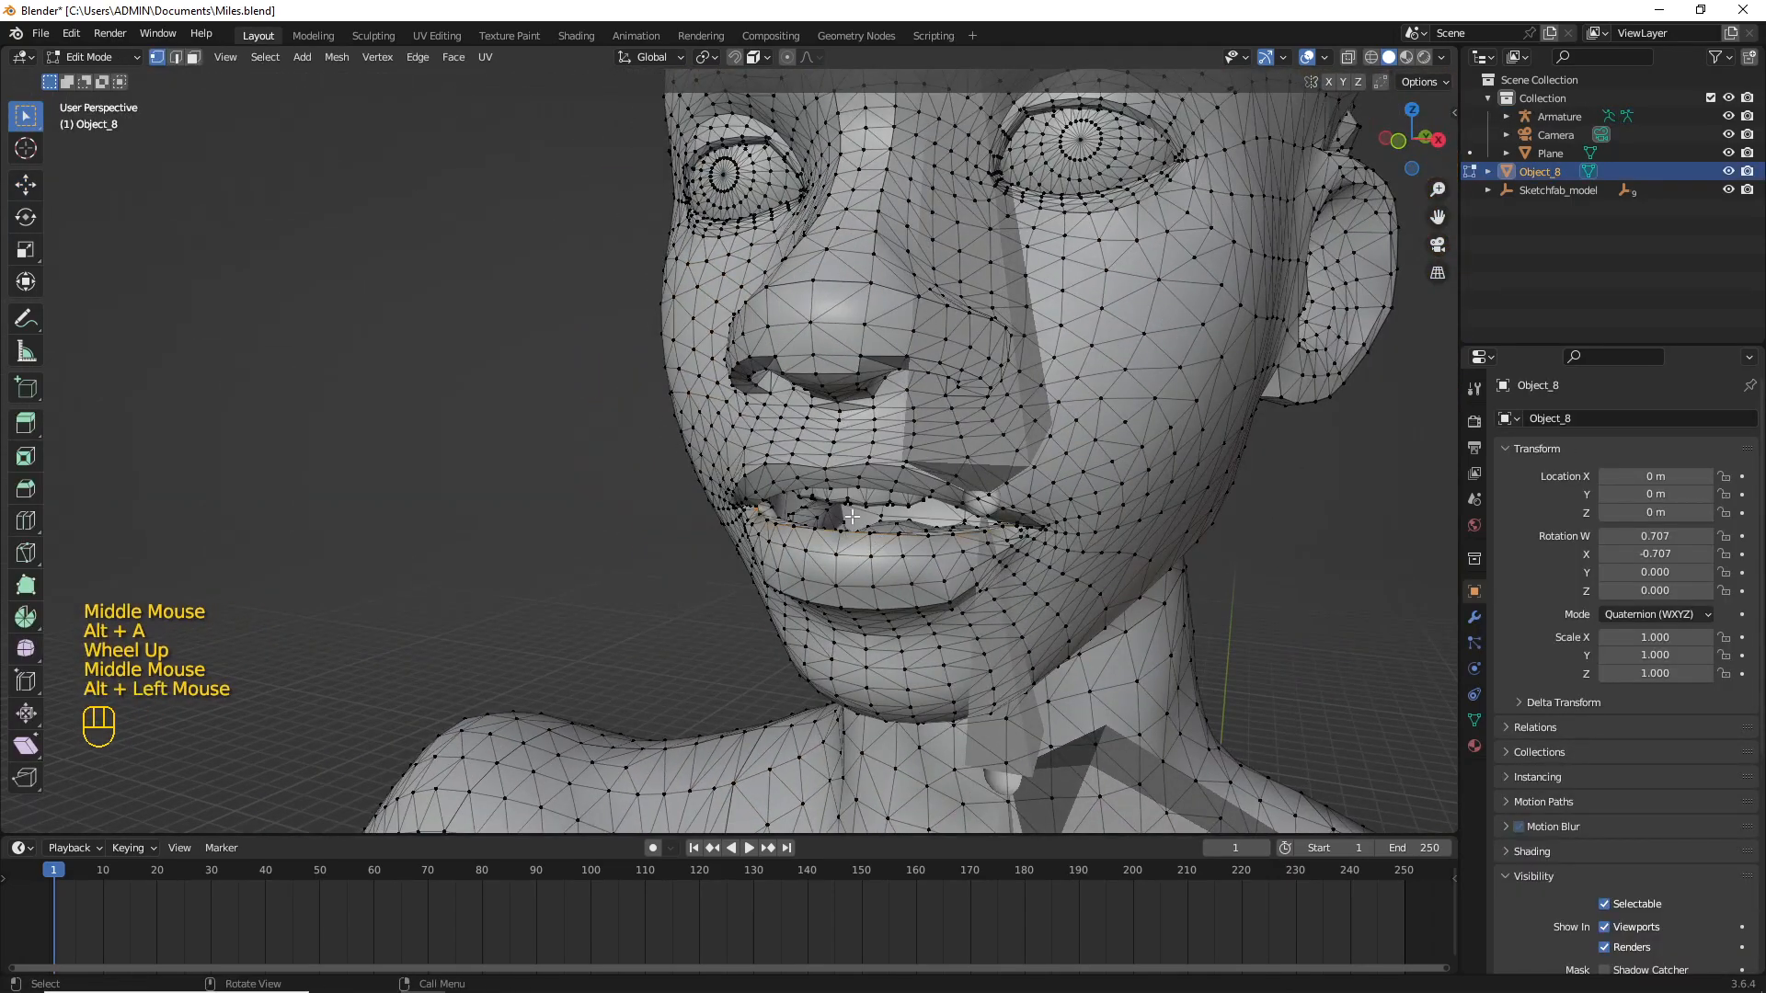
key(shift+s)
click(855, 619)
key(Tab)
Step: Edit the armature in the right side view and add a new bone at the 3D cursor between the lips
middle_drag(870, 571, 828, 524)
click(1118, 432)
key(KP_3)
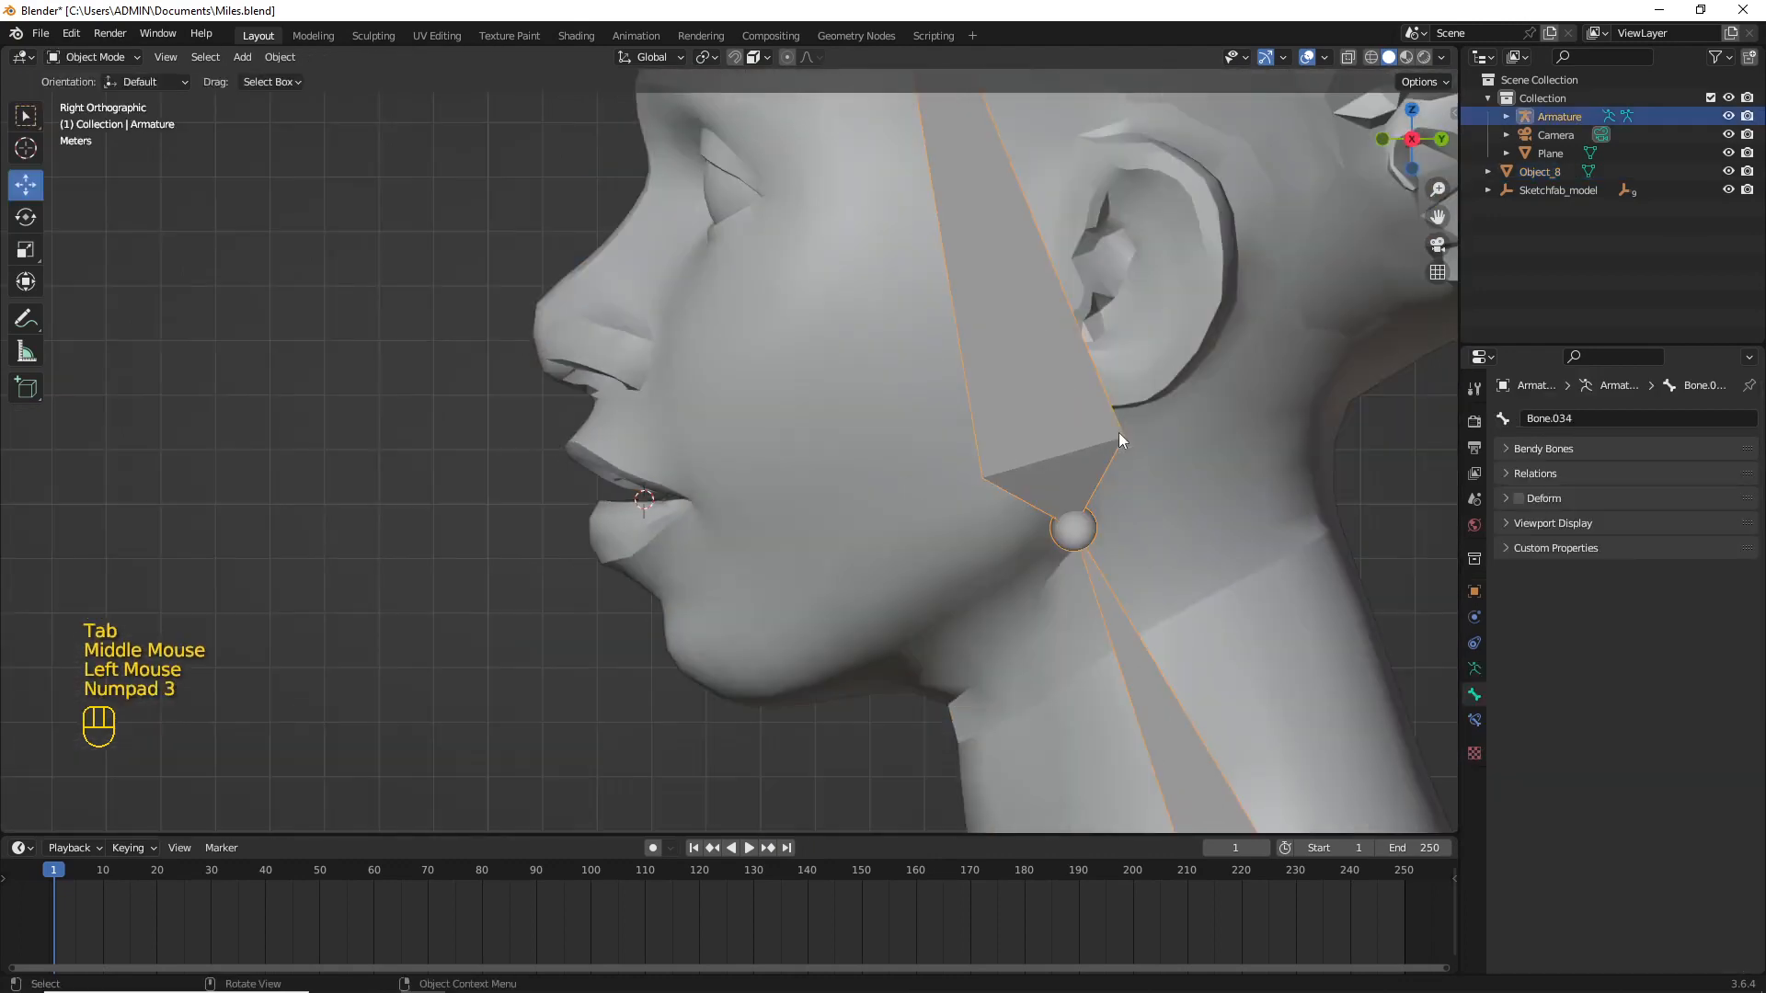
scroll(1040, 443, down, 2)
key(Tab)
key(shift+a)
scroll(801, 221, up, 2)
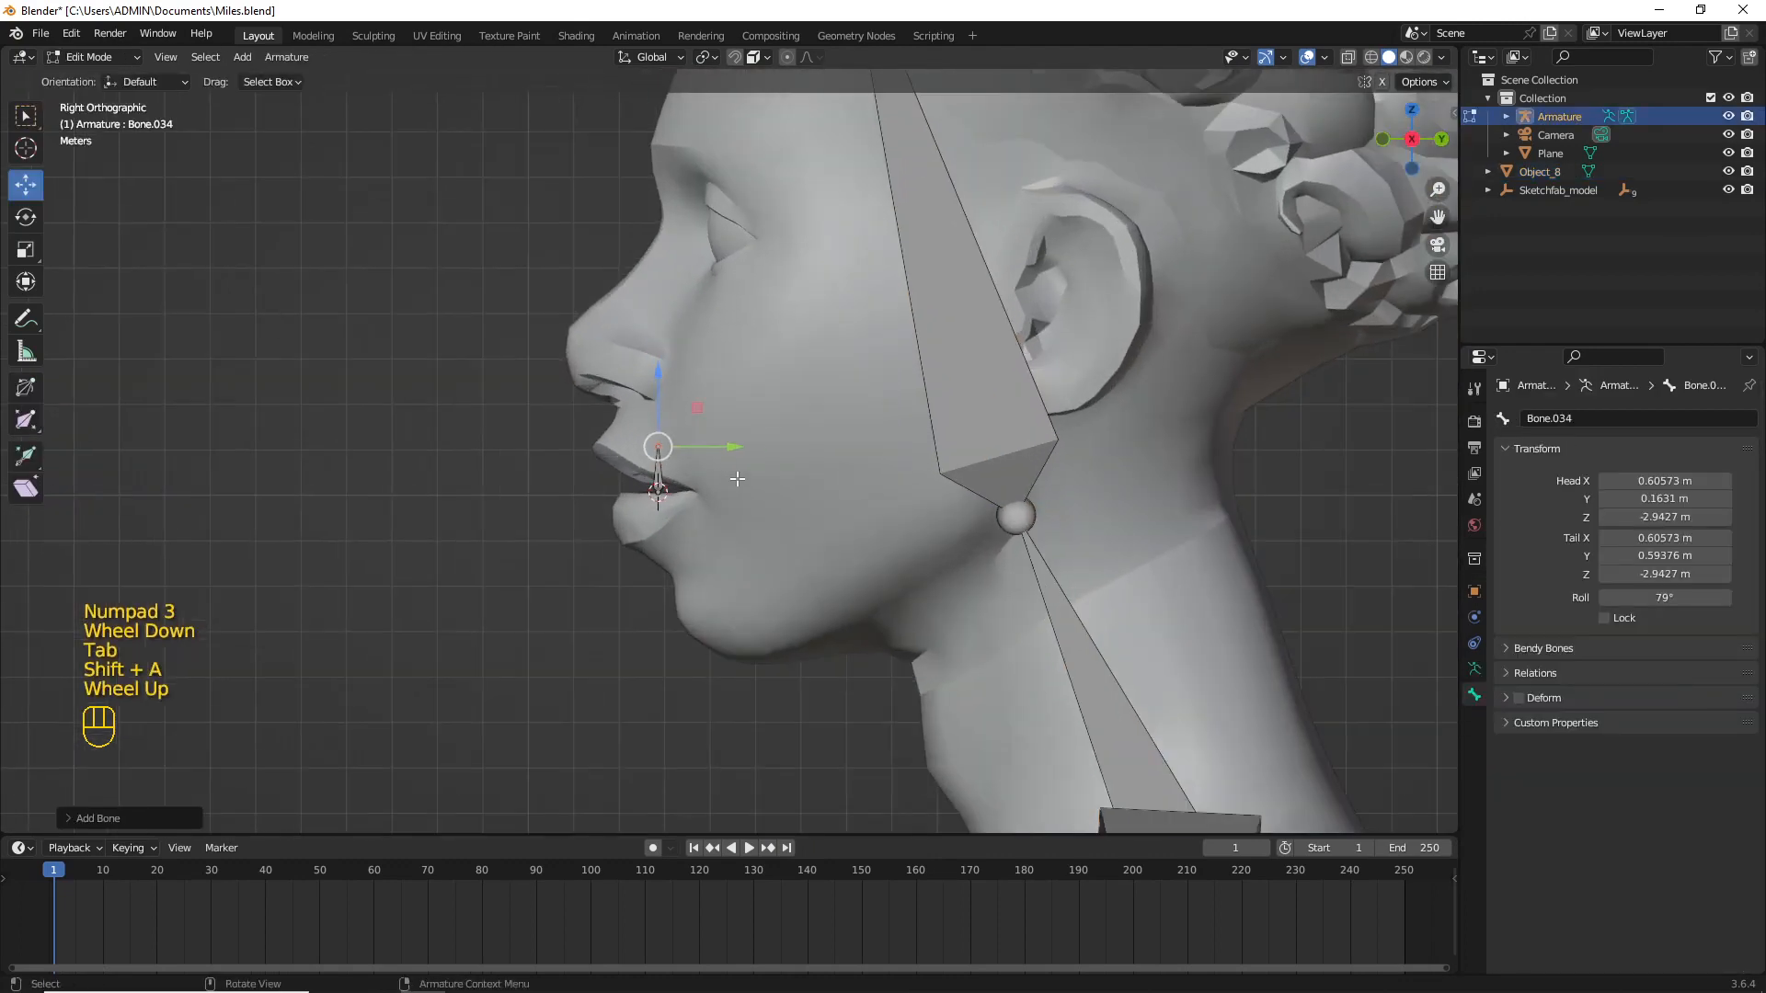
Step: Rotate the new mouth bone to point forward, enlarge it, and move it inside the head, spanning about Y -0.07 to -0.26 m at Z 2.44 m
click(800, 222)
key(r)
click(729, 440)
key(s)
click(1012, 604)
drag(627, 493, 863, 490)
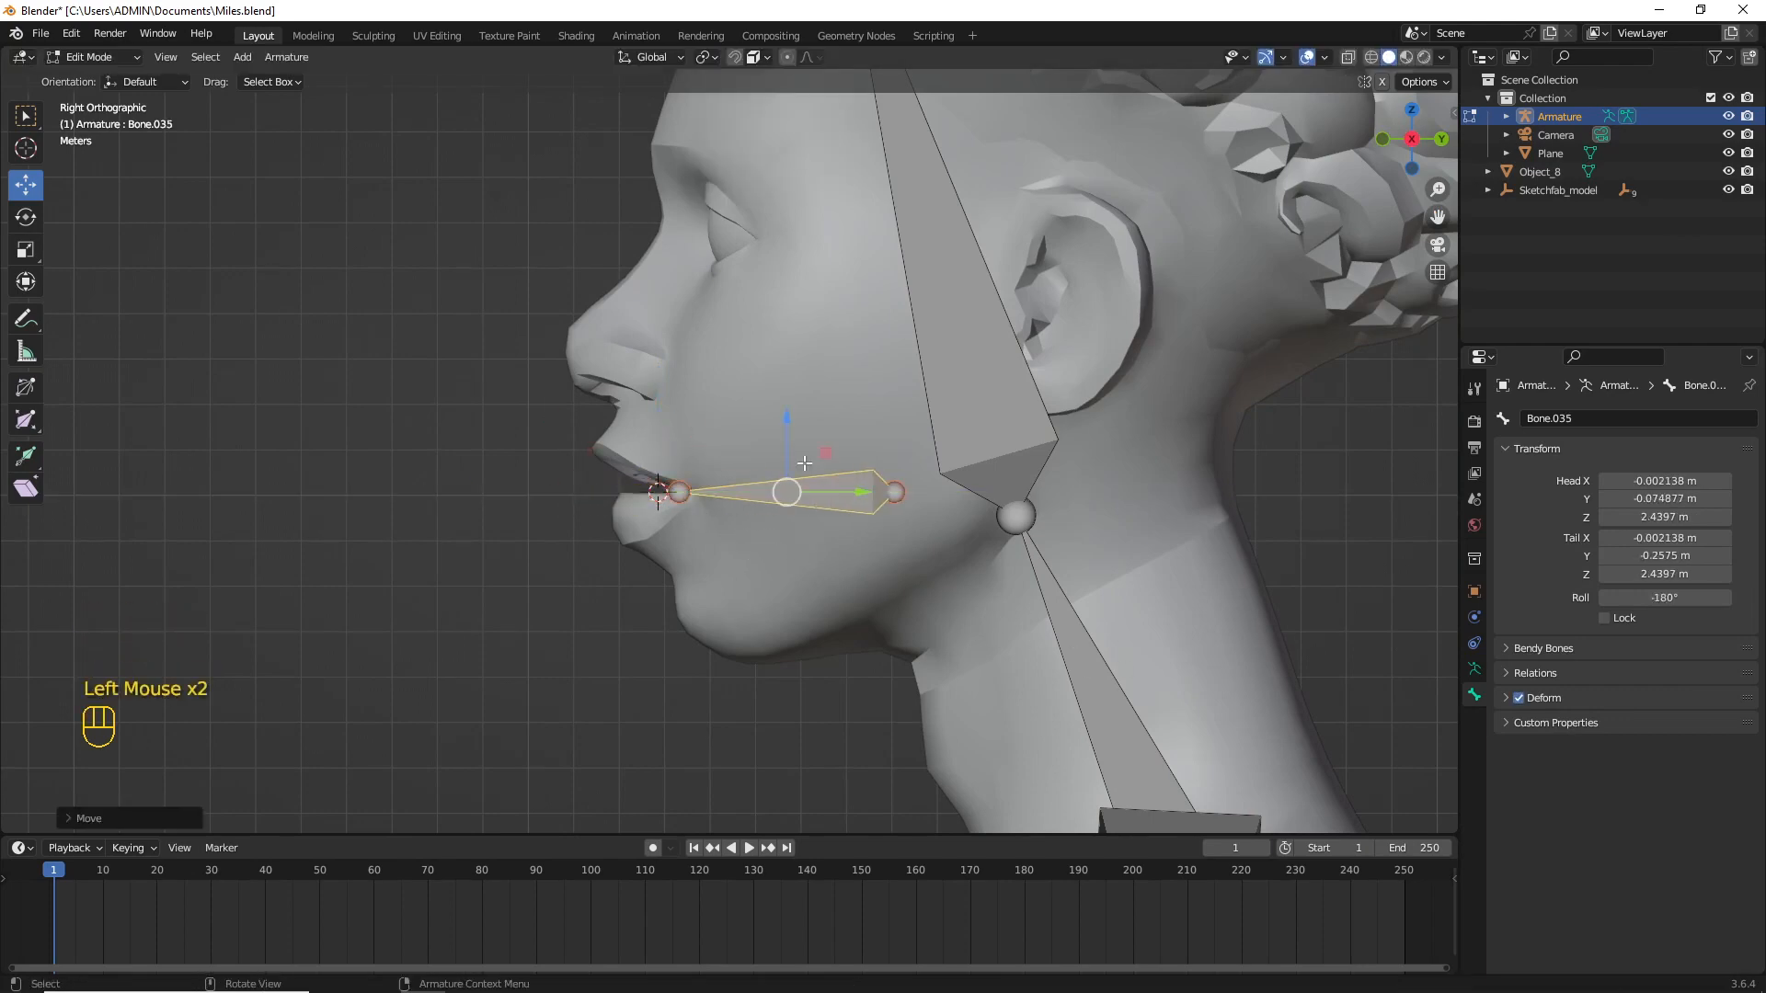
Step: Lower the mouth bone into a jaw bone with its tip at the chin, and duplicate it as an upper-jaw bone
drag(788, 425, 789, 465)
click(680, 531)
drag(680, 460, 680, 551)
drag(894, 531, 938, 500)
click(679, 622)
key(shift+d)
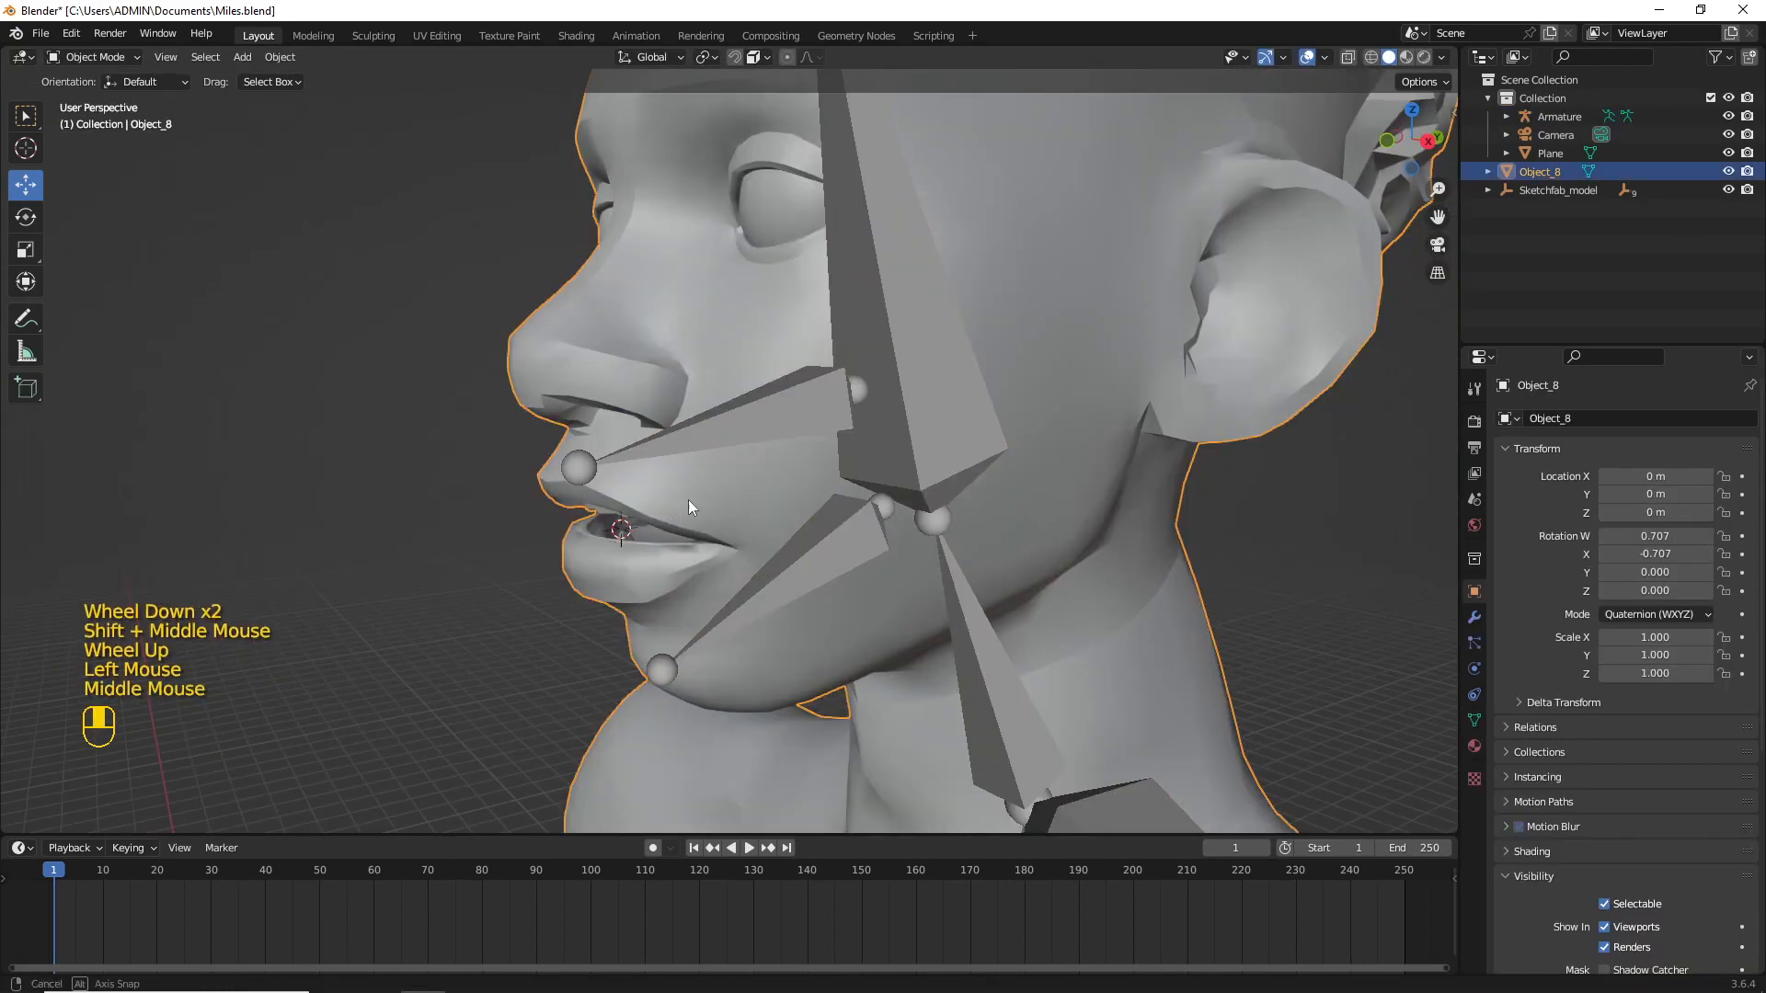
Step: Select the middle of the upper lip on the body mesh and snap the 3D cursor to it, leaving mesh editing
scroll(688, 500, up, 1)
key(Tab)
scroll(687, 451, up, 1)
middle_drag(640, 470, 737, 442)
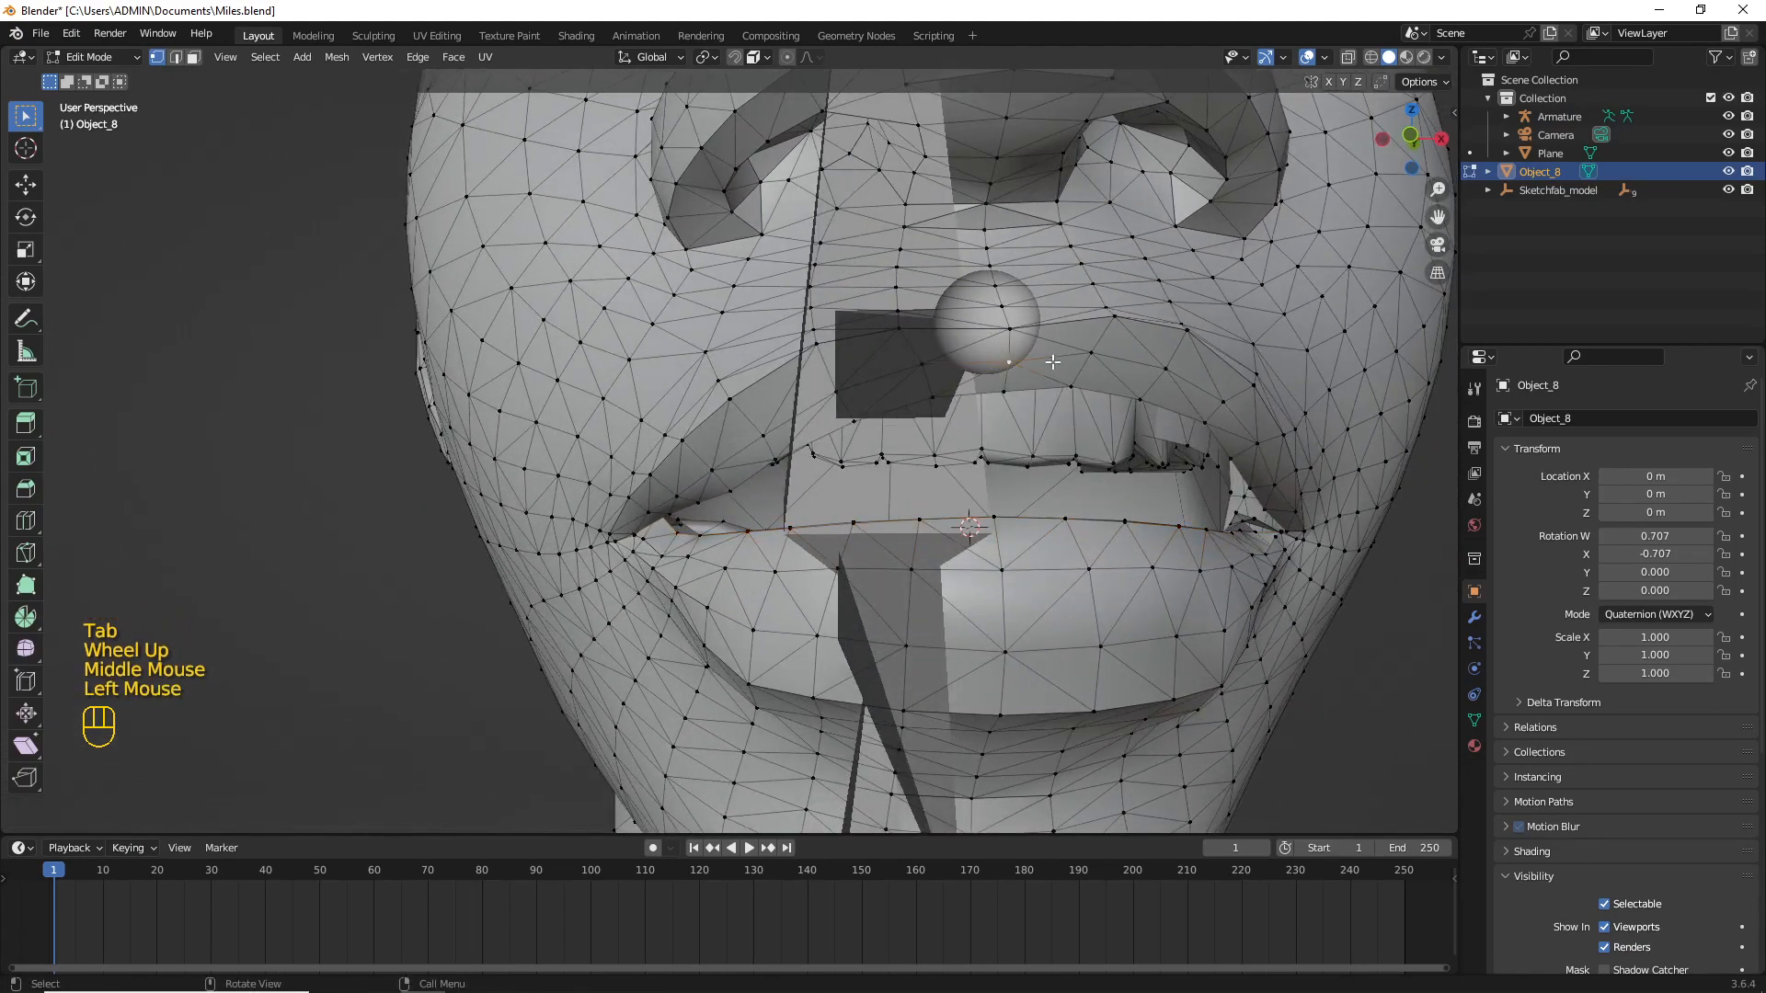
key(shift+s)
click(1106, 472)
key(Tab)
Step: In the armature, add a small bone at the 3D cursor and fit it to the middle of the upper lip
click(832, 355)
key(Tab)
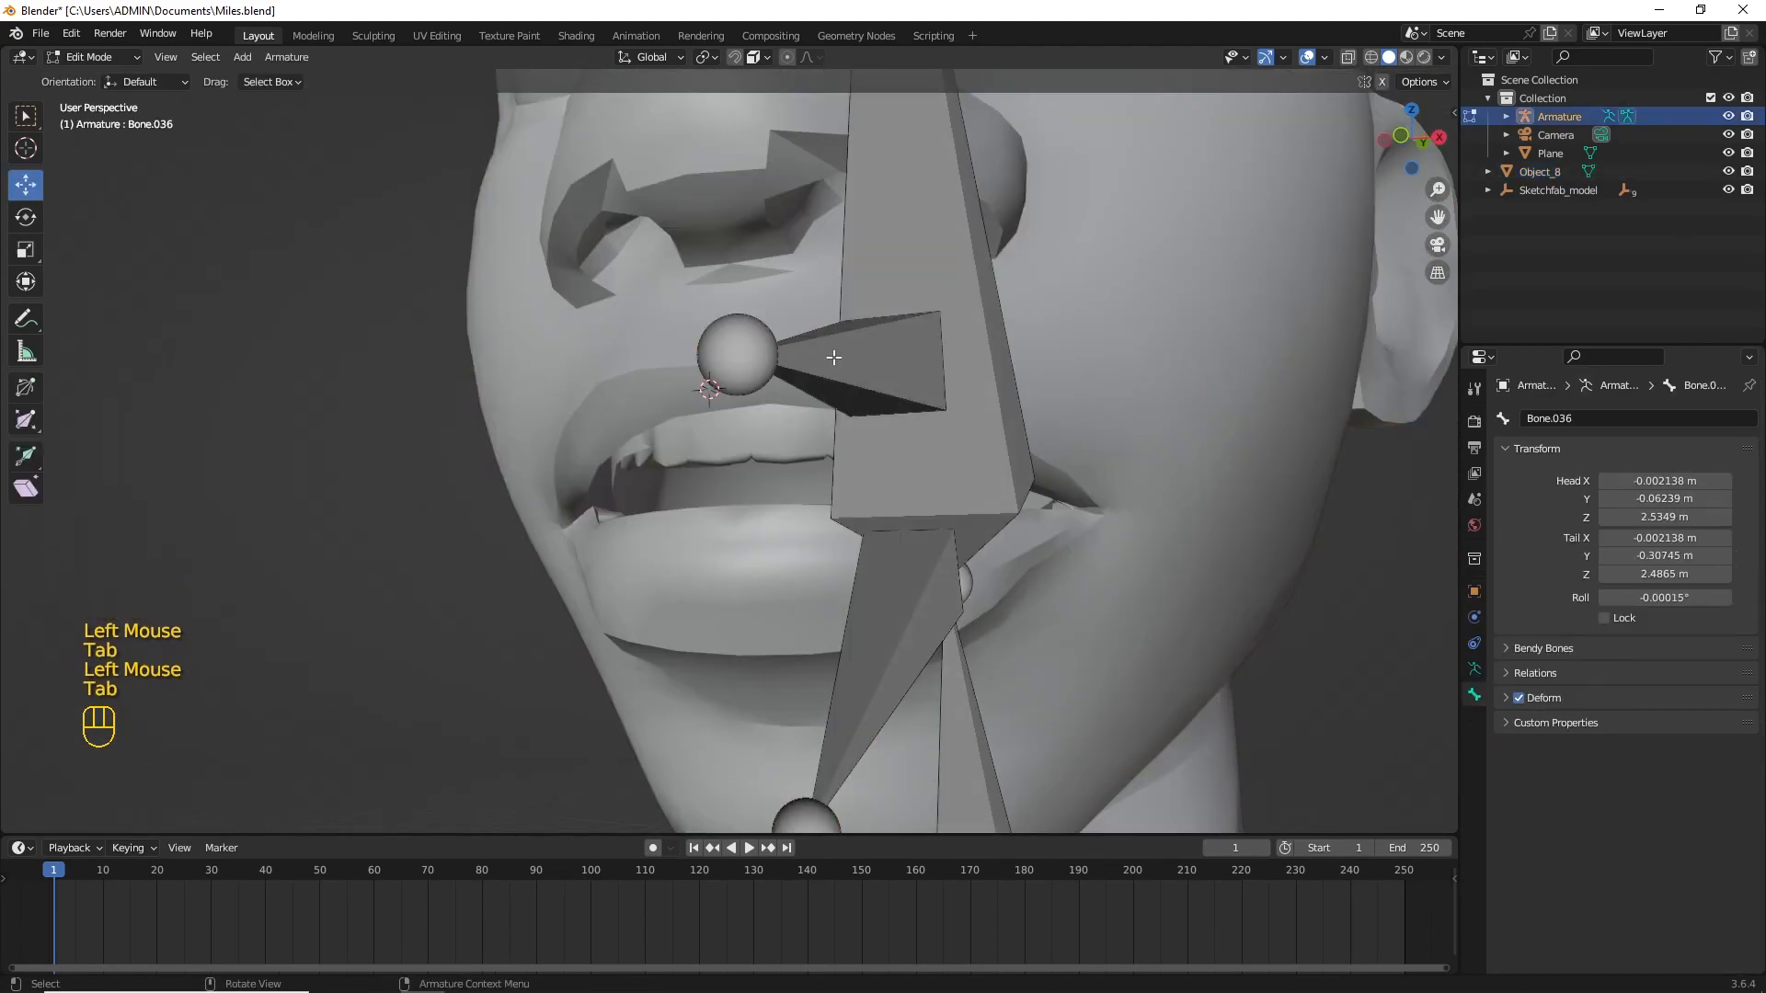
key(shift+a)
key(KP_3)
scroll(446, 457, up, 1)
drag(446, 314, 444, 396)
Step: In the front view, hide the large head bone that covers the mouth area
key(KP_1)
shift+middle_drag(644, 497, 736, 506)
click(804, 508)
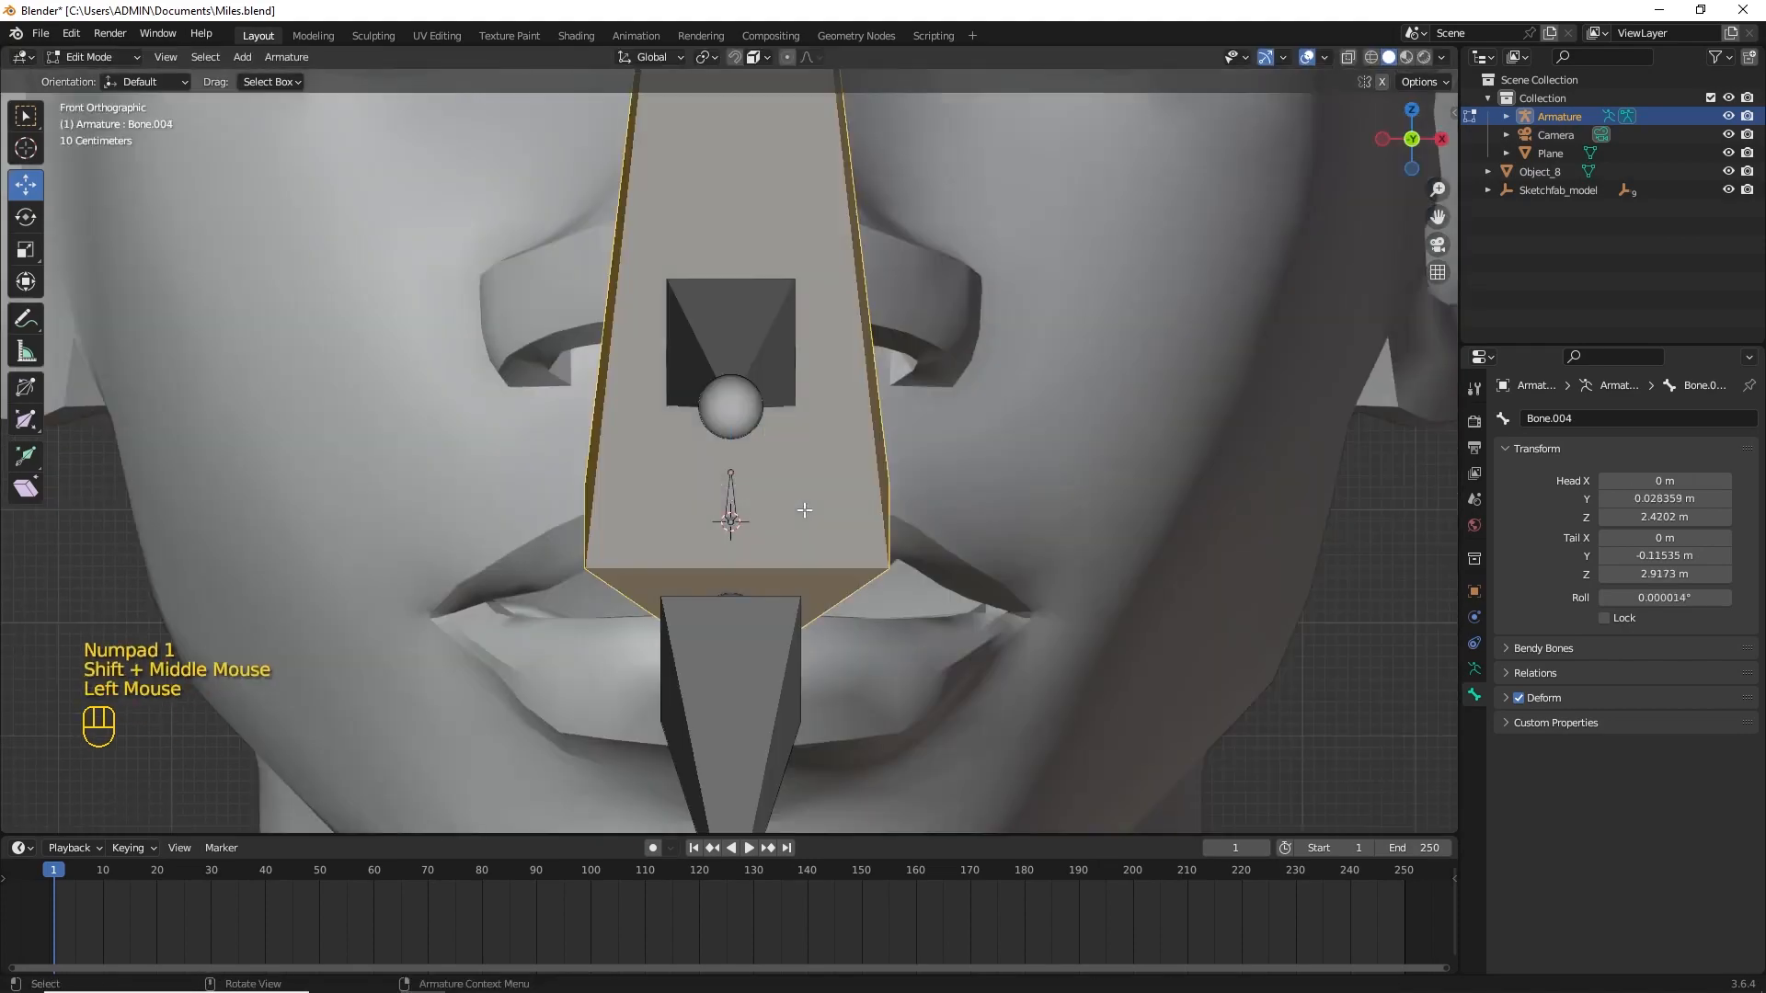
key(h)
Step: Duplicate the central upper-lip bone toward the character's left and position the copy inside the upper lip
click(732, 511)
key(shift+d)
drag(802, 499, 974, 500)
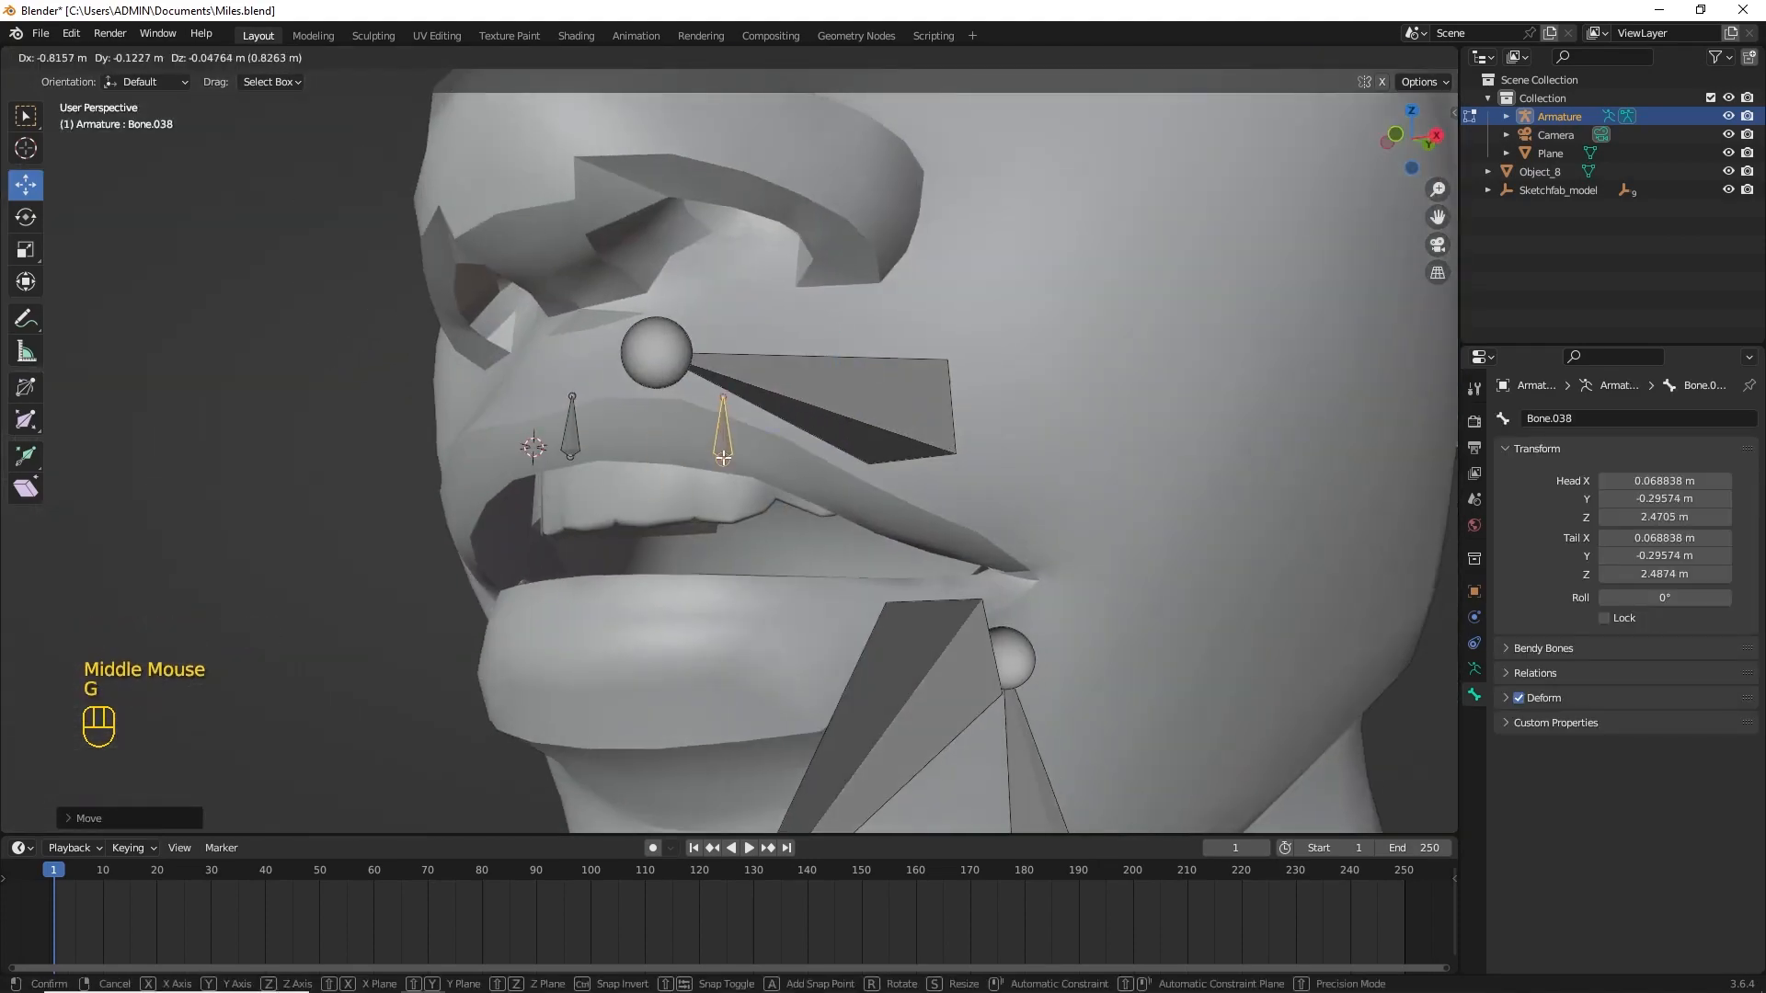
click(723, 458)
middle_drag(723, 458, 689, 487)
key(g)
click(596, 593)
Step: Duplicate another upper-lip bone and adjust the left-side copies to follow the lip's curve, ending with nothing selected
key(shift+d)
click(979, 501)
click(841, 455)
key(g)
click(524, 515)
click(819, 515)
key(g)
click(764, 533)
middle_drag(1011, 184, 743, 125)
scroll(743, 460, down, 2)
middle_drag(743, 460, 809, 469)
drag(655, 533, 776, 505)
key(alt+a)
Step: Duplicate a lip bone to the left mouth corner, enlarge it to span about Z 2.42 to 2.46 m, and move it outward
key(KP_3)
click(629, 507)
key(shift+d)
drag(714, 444, 713, 497)
key(s)
click(765, 670)
key(KP_1)
drag(986, 562, 1044, 568)
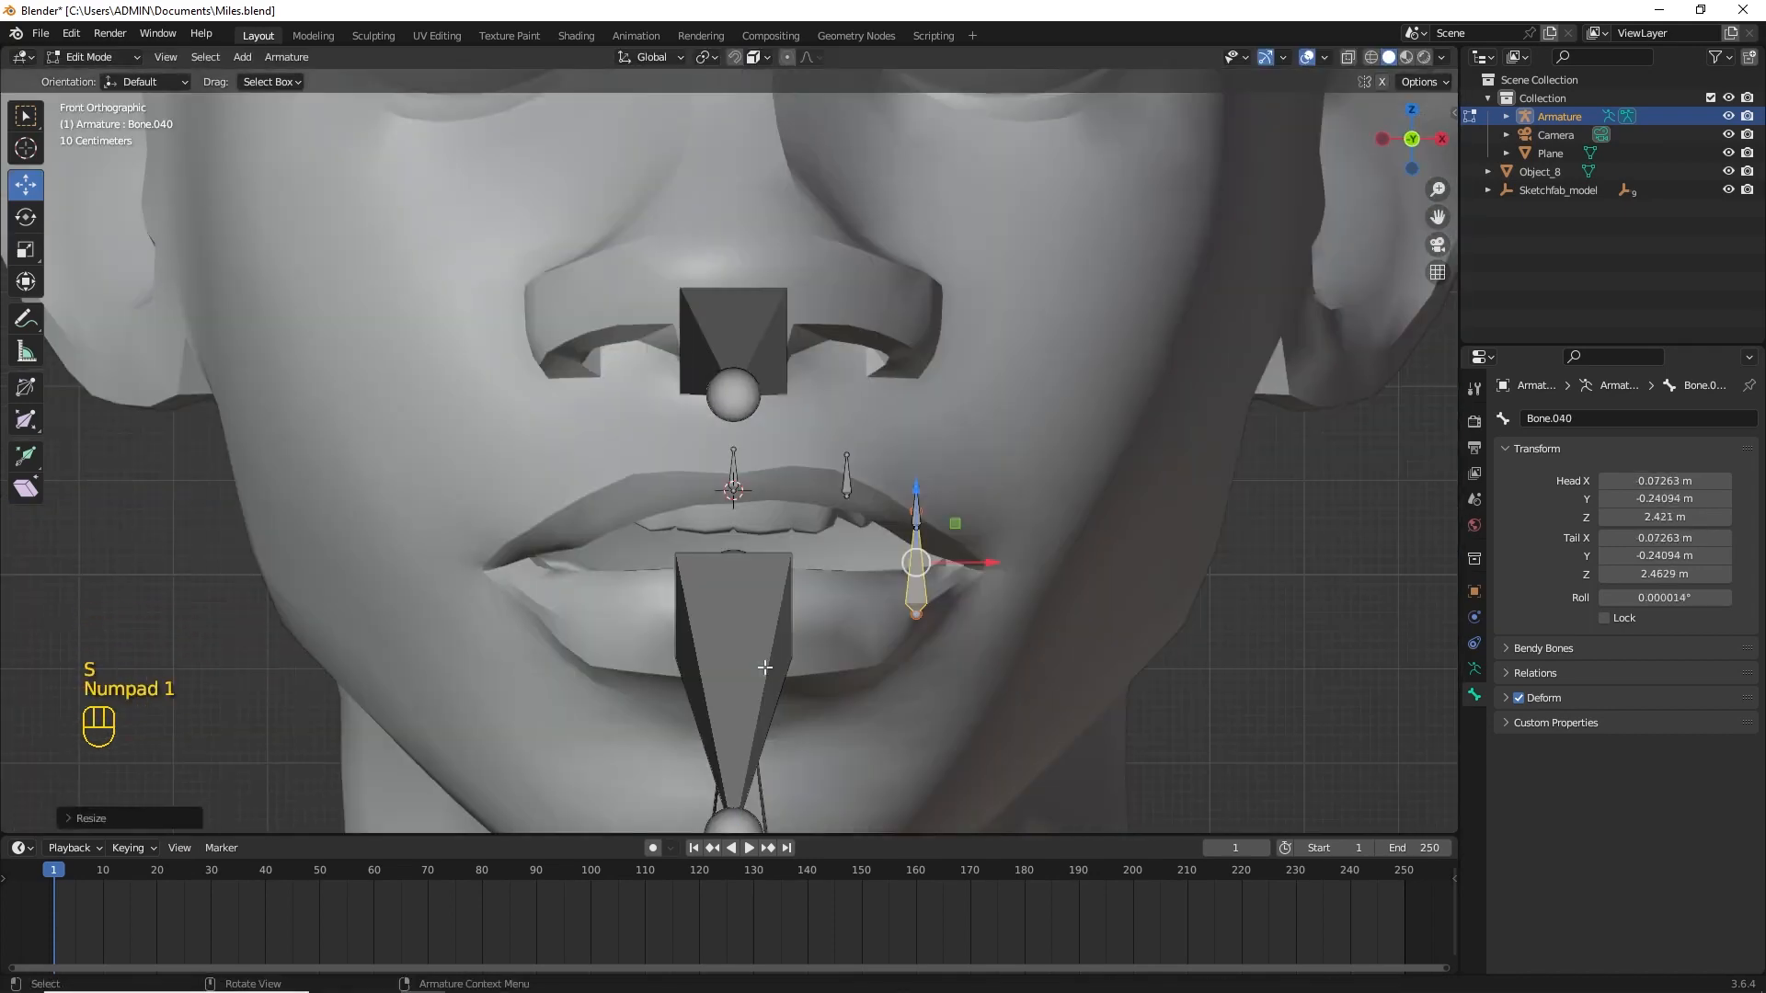
Step: Duplicate the outer upper-lip bone, move the copy down into the lower lip, and scale it up
middle_drag(1044, 567, 819, 487)
click(808, 473)
key(shift+d)
drag(806, 419, 791, 515)
scroll(791, 515, up, 1)
key(s)
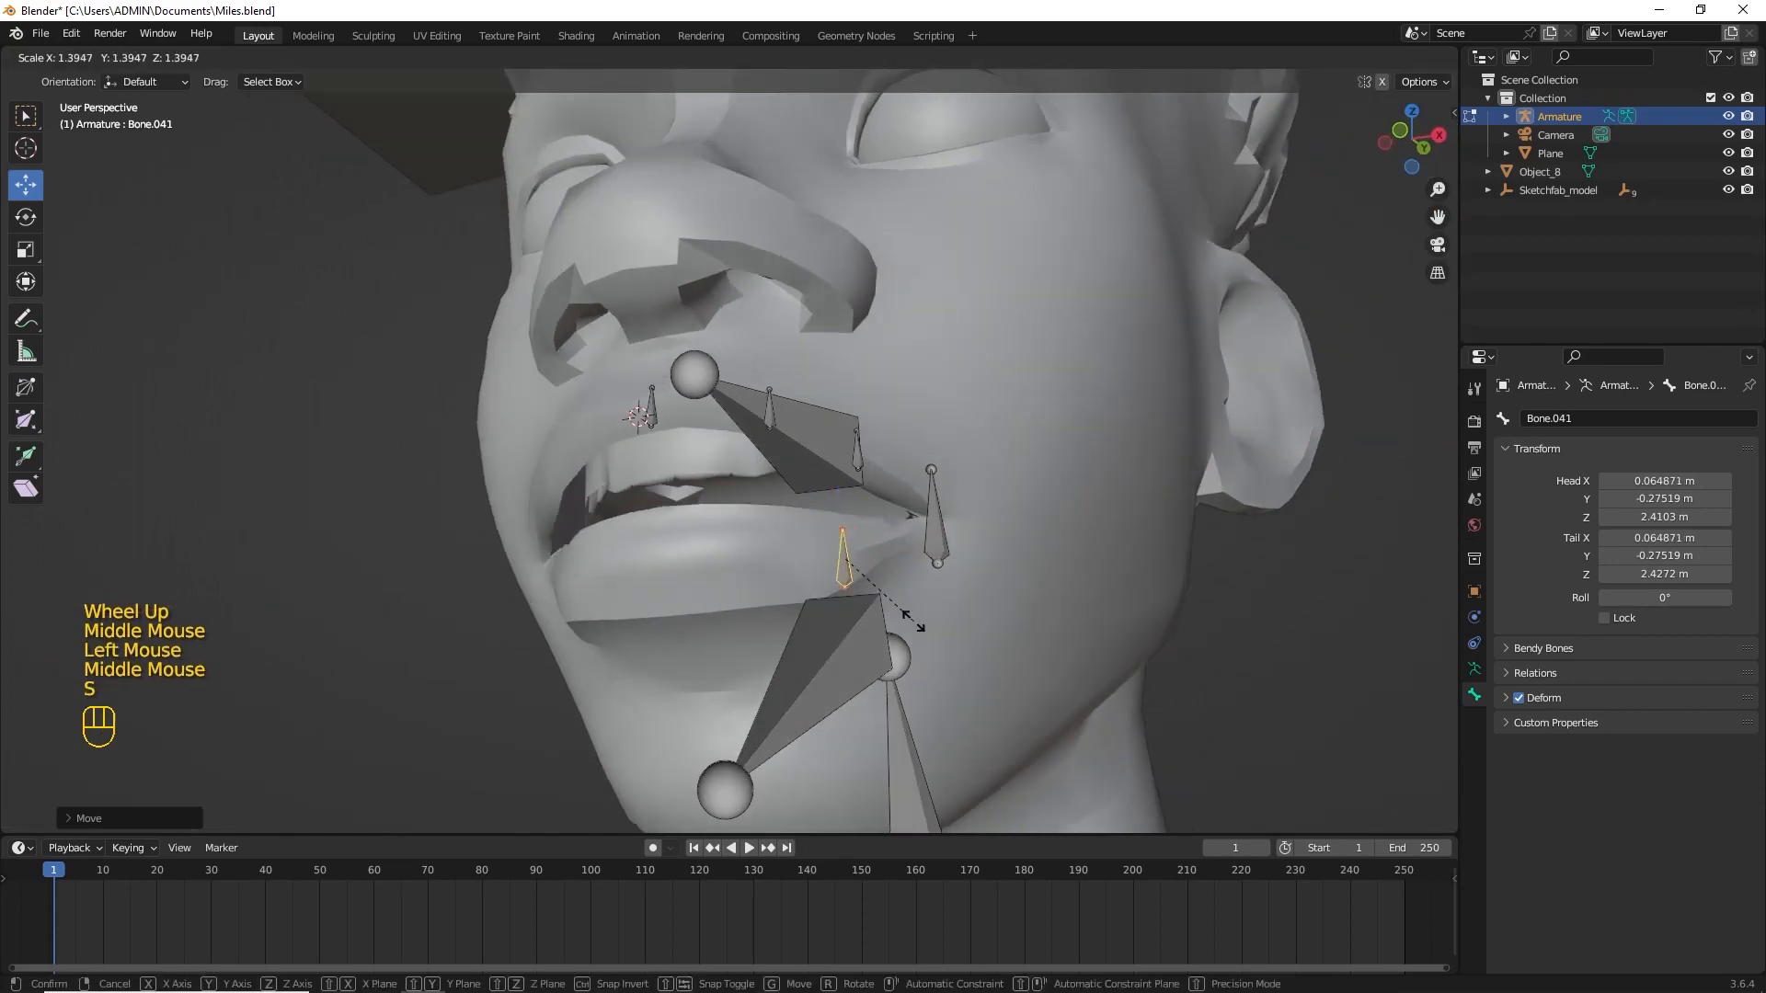
click(899, 599)
Step: Duplicate the lower-lip bone twice toward the middle of the lower lip and deselect everything
key(KP_1)
middle_drag(899, 599, 832, 667)
key(shift+d)
drag(833, 667, 769, 644)
key(shift+d)
middle_drag(722, 635, 708, 635)
click(709, 635)
key(alt+a)
Step: In the right side view, parent the upper-lip bones to the upper-jaw bone with Keep Offset
key(KP_1)
key(KP_3)
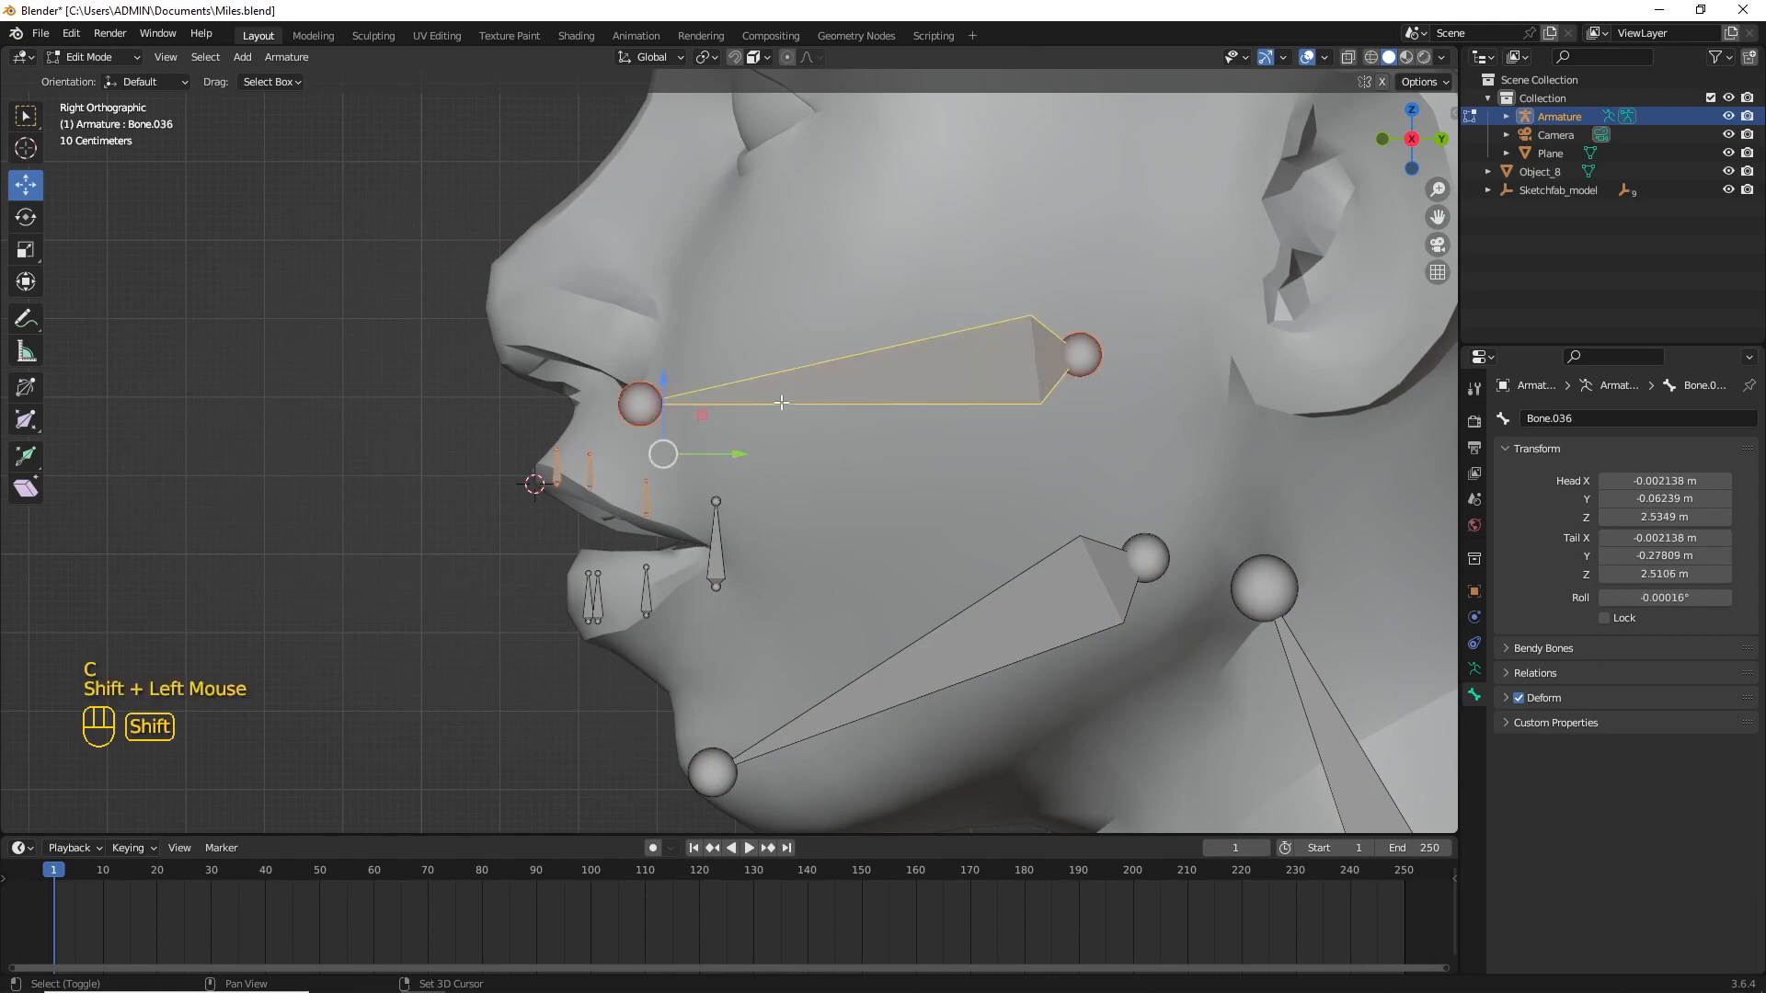
key(ctrl+p)
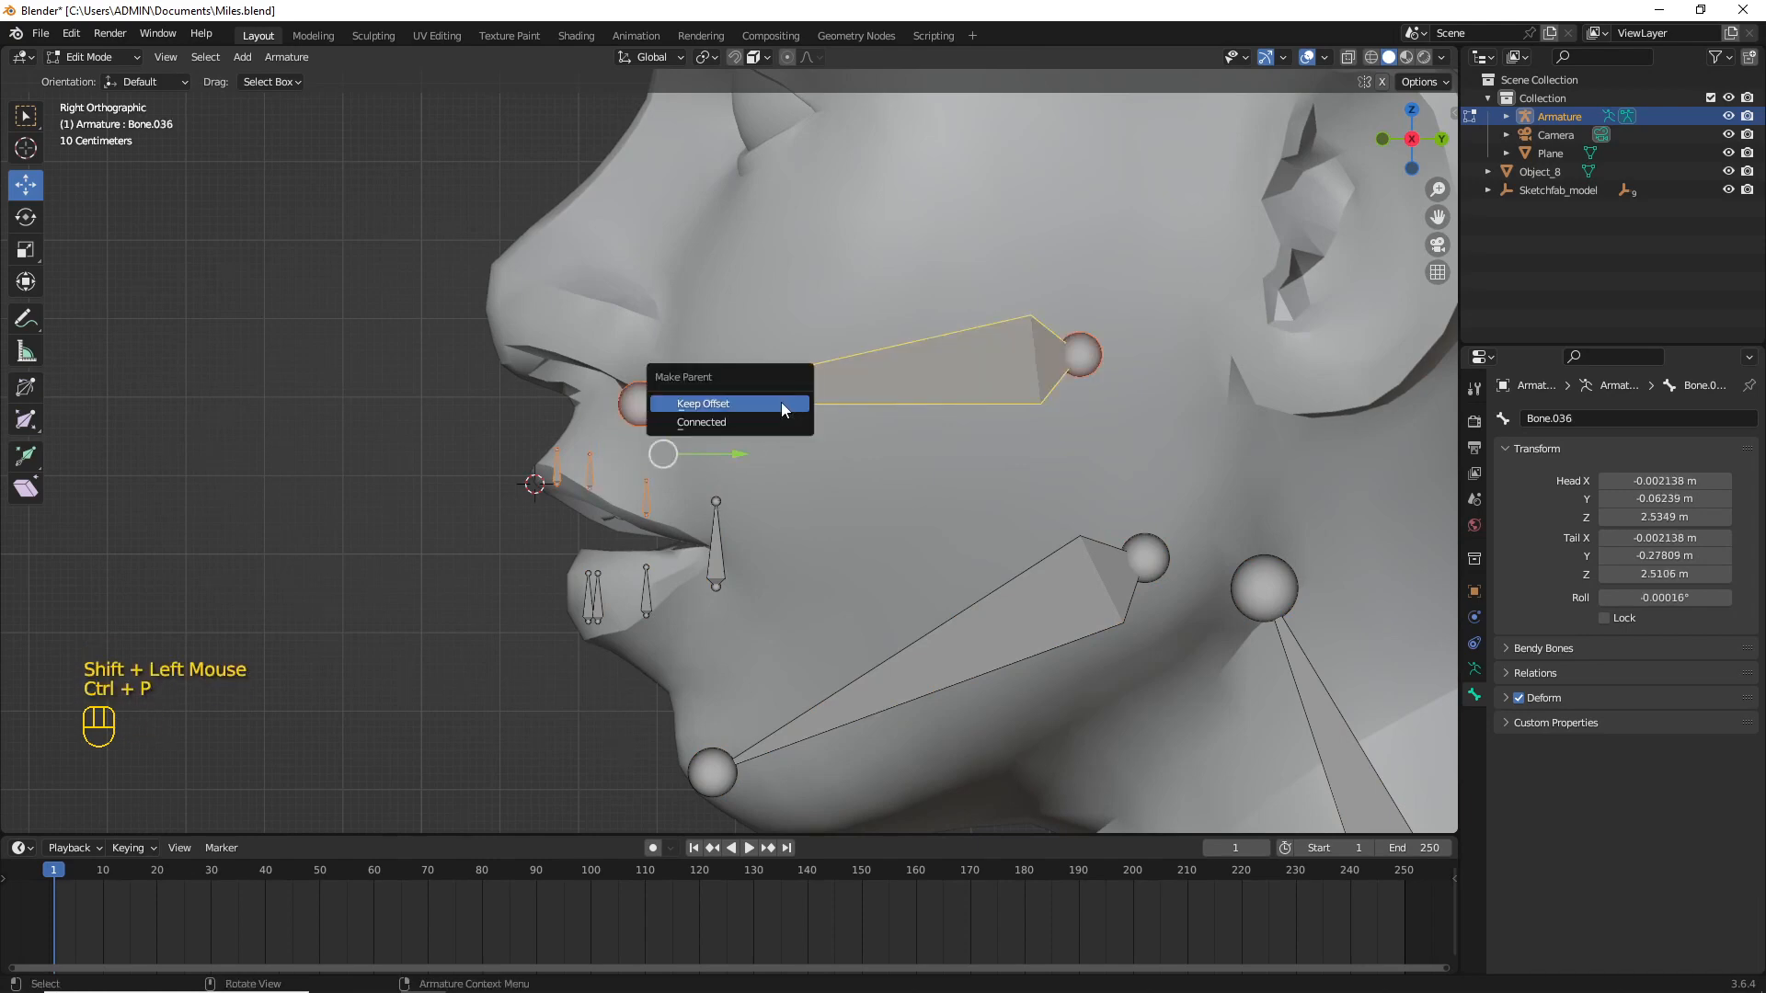
click(781, 401)
key(alt+a)
scroll(841, 498, down, 2)
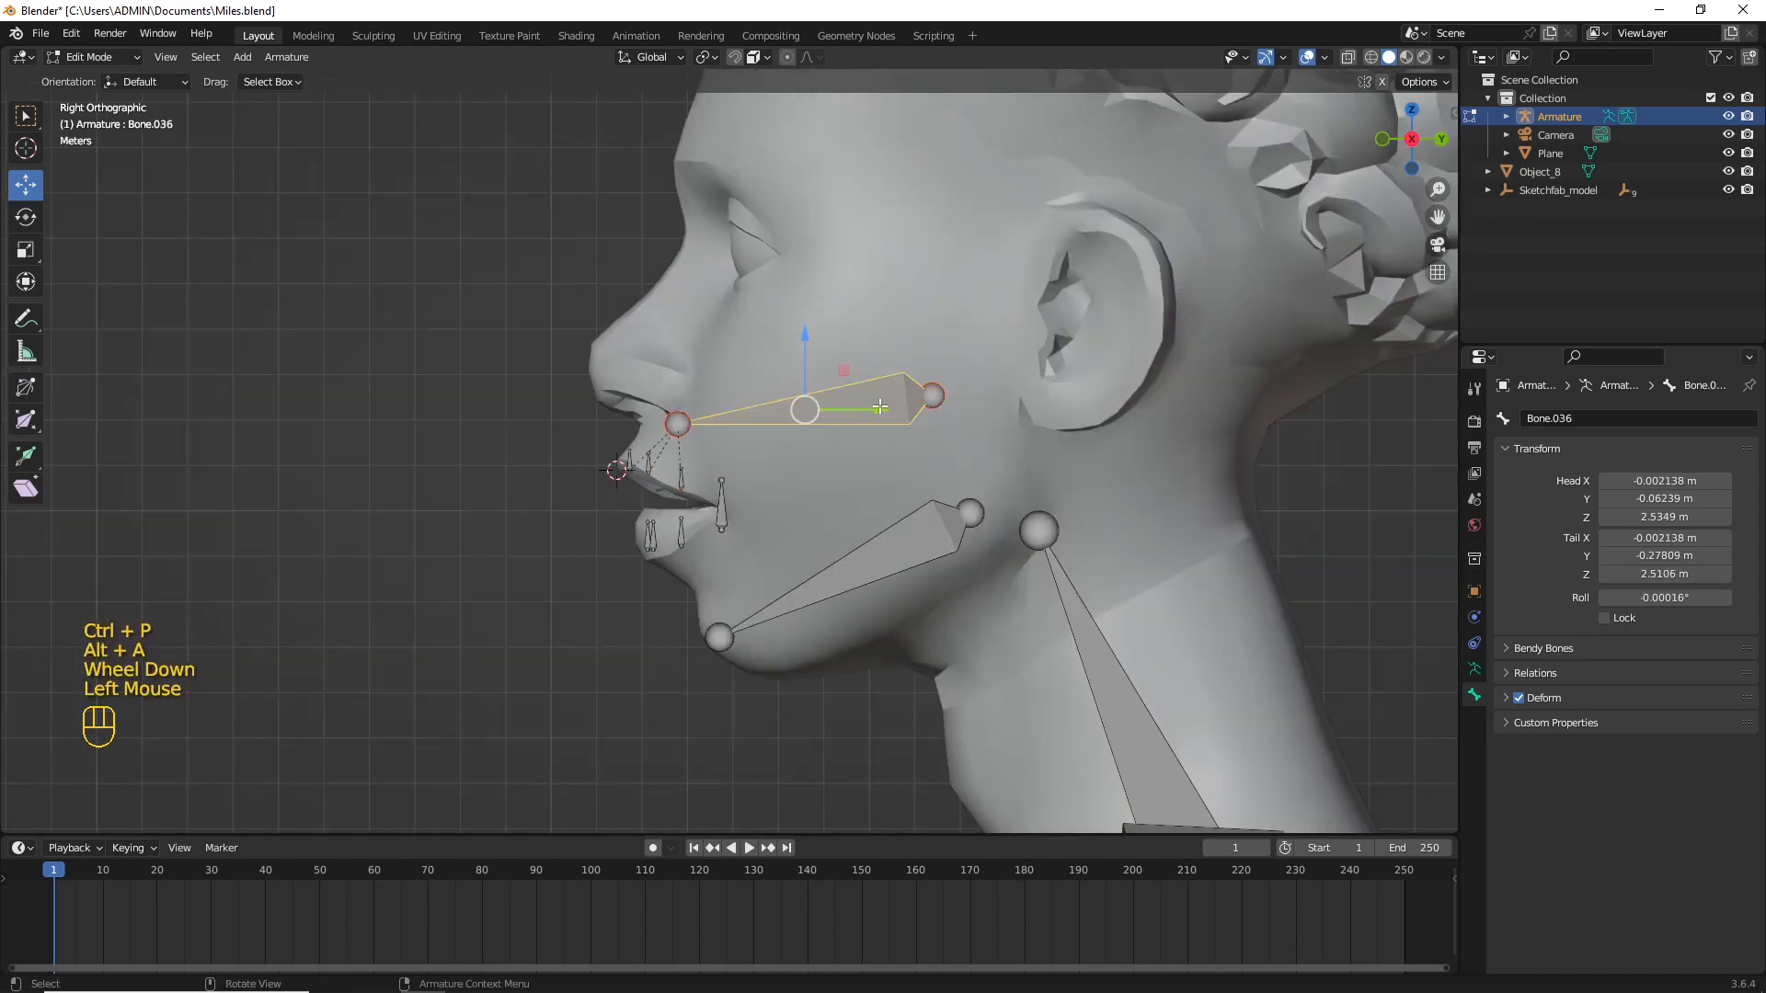
Step: Unhide the head bone and clear the bone selection
scroll(880, 406, down, 2)
key(alt+h)
key(alt+a)
scroll(786, 410, up, 1)
click(786, 410)
scroll(786, 410, up, 1)
key(alt+a)
scroll(656, 590, up, 2)
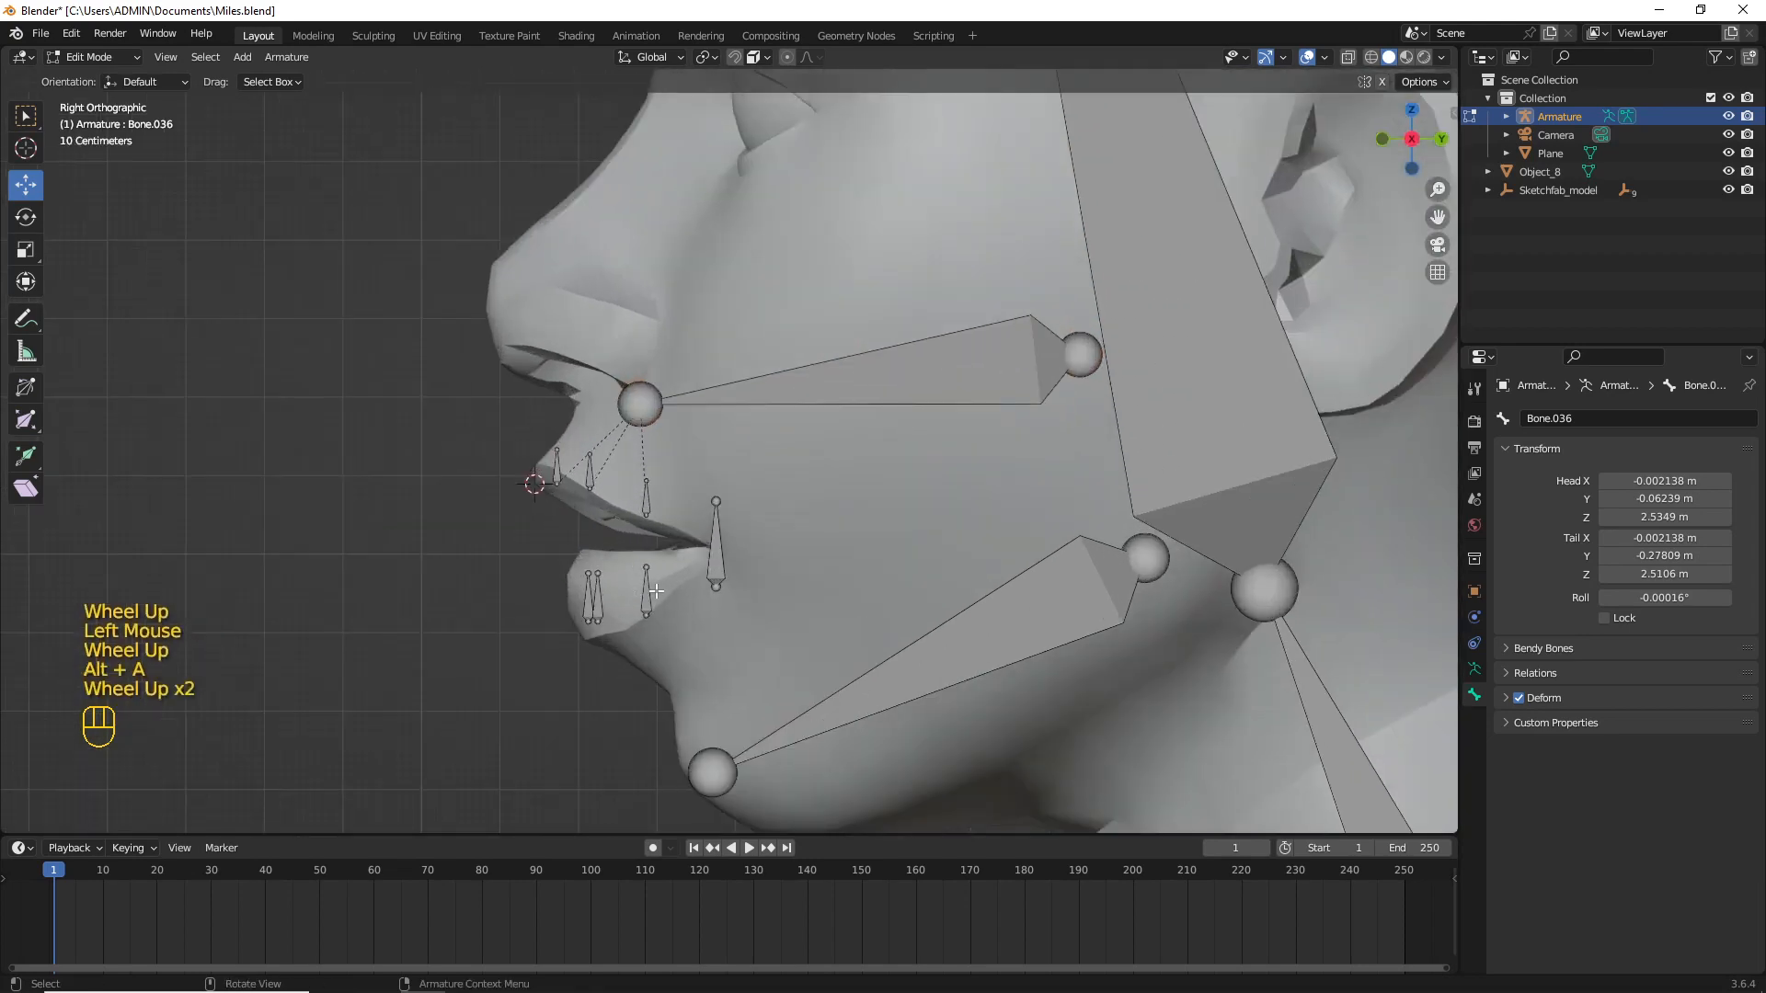
Step: Parent the lower-lip bones to the jaw bone with Keep Offset
shift+click(875, 674)
key(ctrl+p)
click(875, 675)
Step: Parent the mouth-corner bone to the head bone, keeping its offset
click(716, 554)
scroll(858, 499, down, 2)
shift+middle_drag(858, 500, 851, 654)
shift+click(1017, 496)
key(ctrl+p)
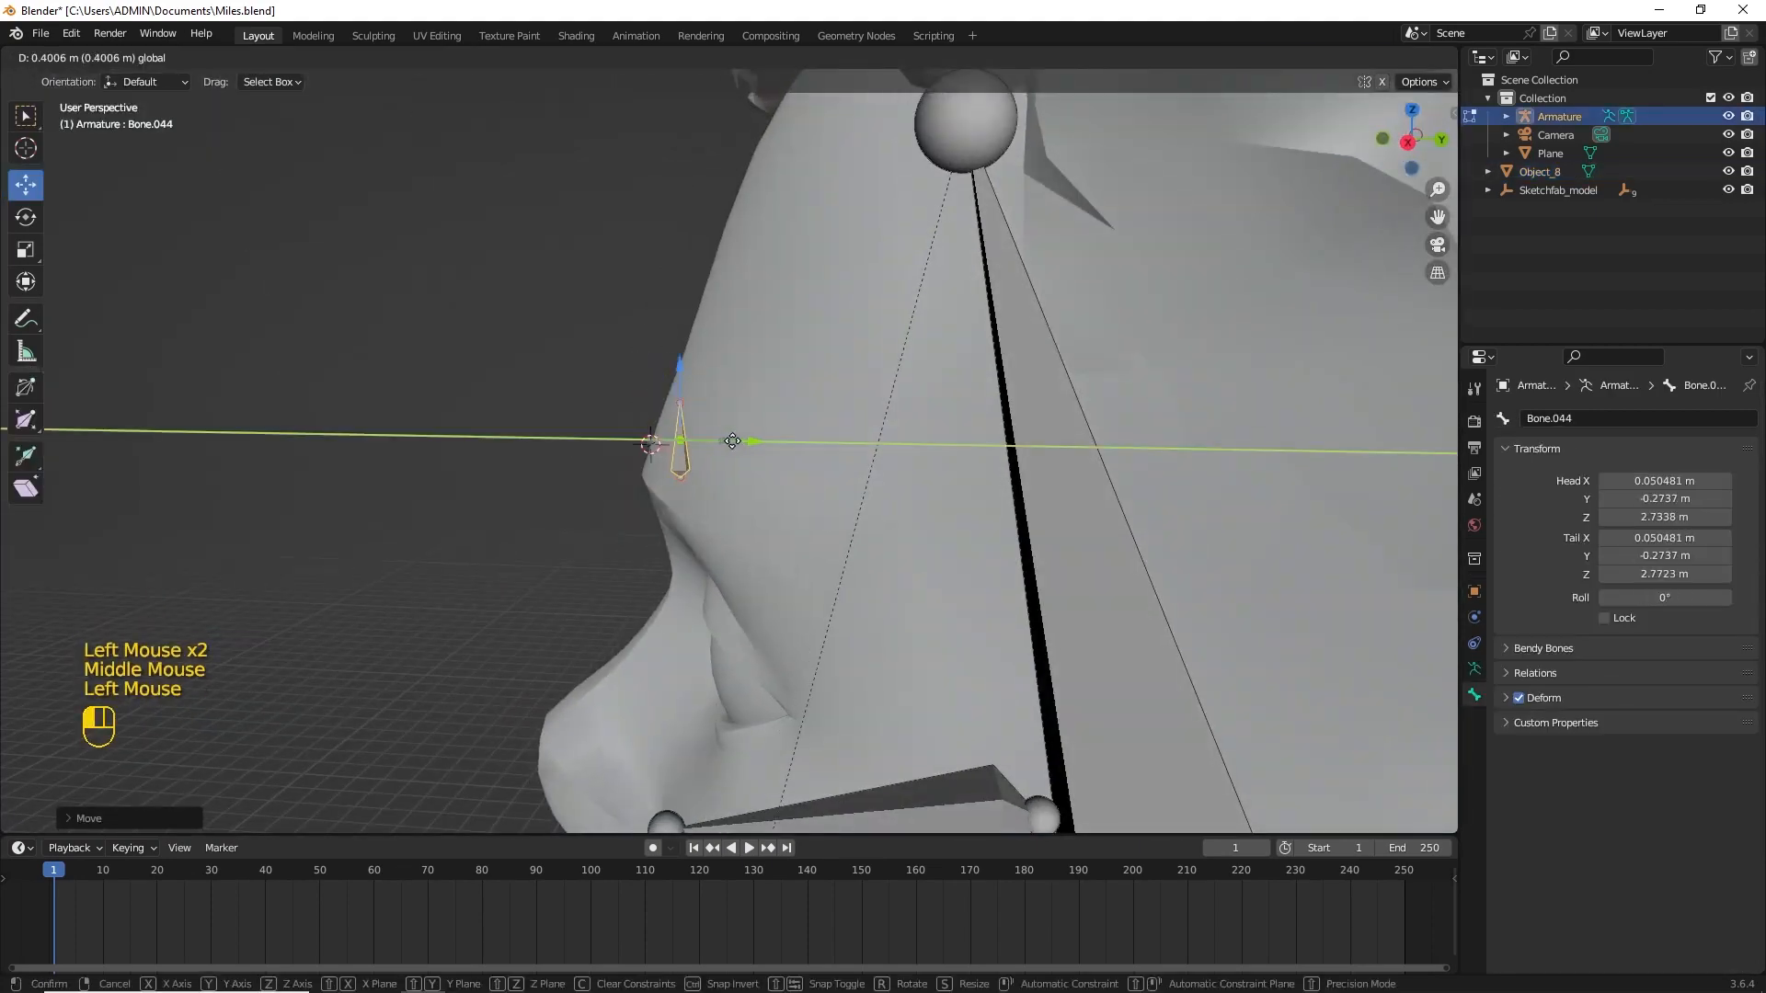
Step: Scale down the first eyebrow bone in front view to fit the inner end of the brow
key(KP_1)
scroll(848, 528, up, 2)
key(s)
click(806, 508)
Step: Duplicate the eyebrow bone twice and position the copies along the brow, fitted to the depth of the face surface
key(shift+d)
click(818, 493)
drag(753, 454, 986, 458)
key(shift+d)
middle_drag(986, 458, 782, 476)
drag(685, 476, 755, 476)
middle_drag(763, 477, 961, 450)
Step: Duplicate another eyebrow bone, scale it down and position it at the outer end of the brow against the face surface
key(shift+d)
drag(940, 477, 1010, 477)
drag(973, 426, 973, 483)
key(s)
click(1049, 525)
middle_drag(1049, 525, 837, 526)
drag(817, 583, 878, 583)
middle_drag(879, 583, 811, 490)
Step: Parent the eyebrow bones to the head bone with Keep Offset and clear the bone selection
key(KP_3)
scroll(758, 528, down, 3)
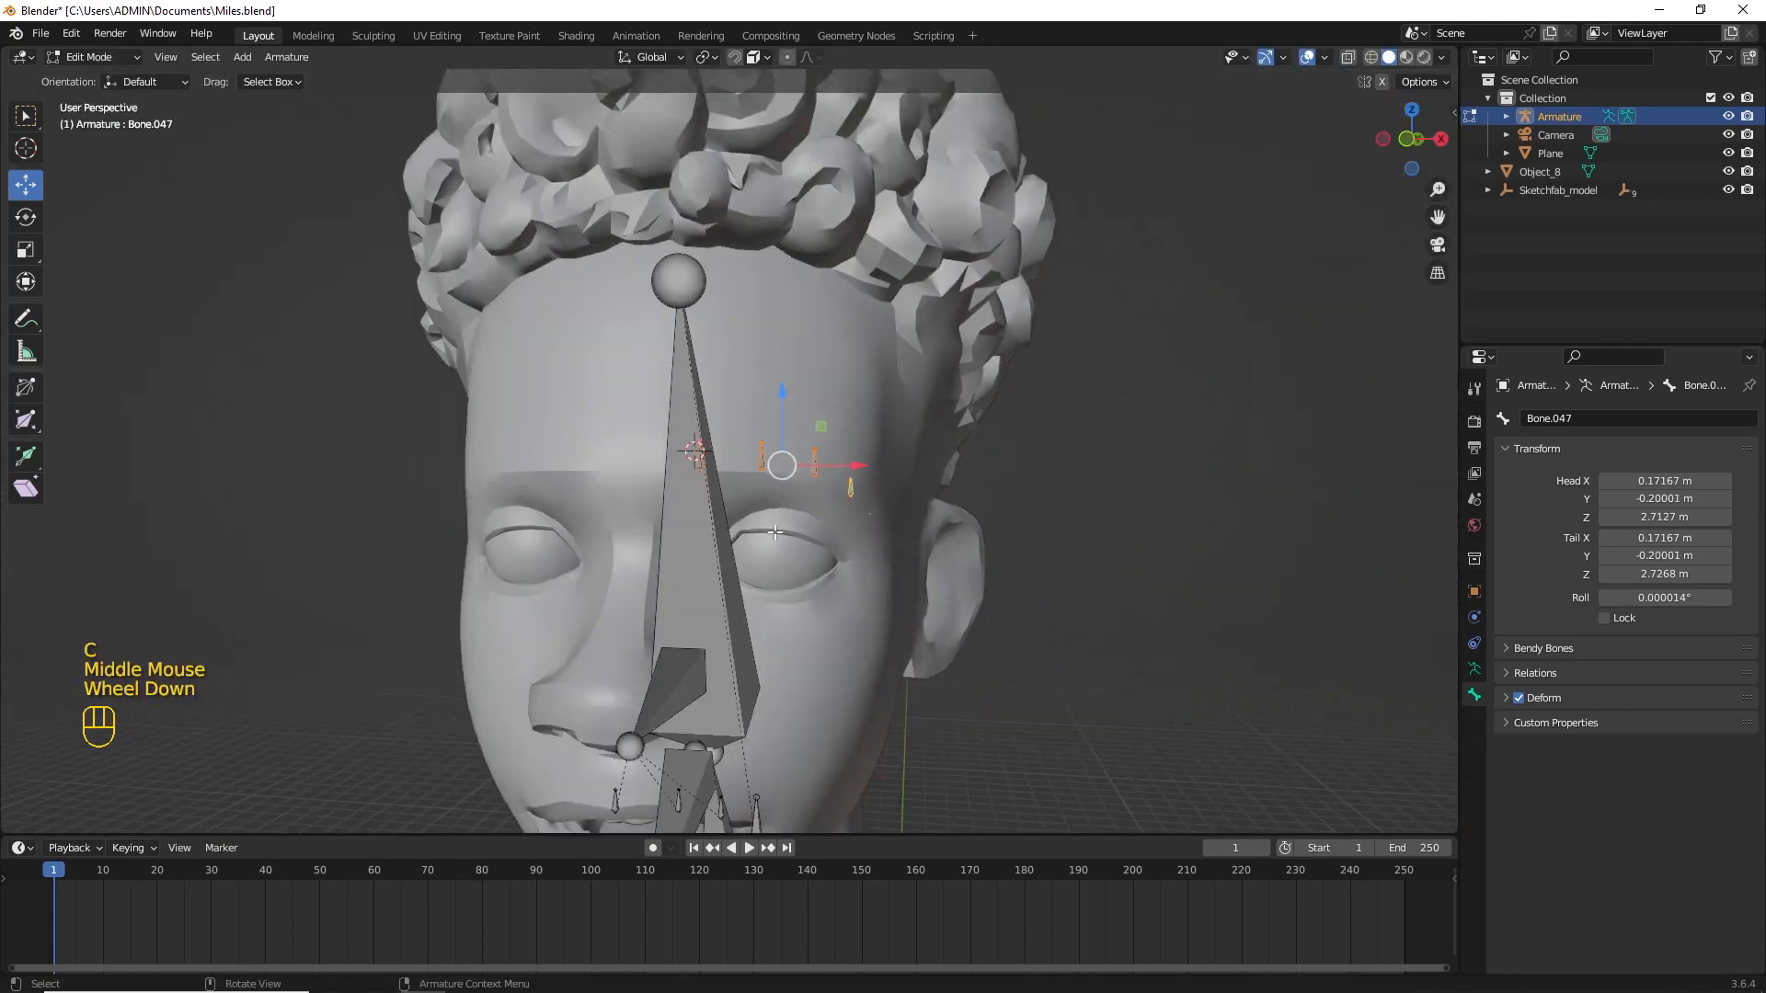
middle_drag(759, 528, 814, 569)
shift+click(814, 568)
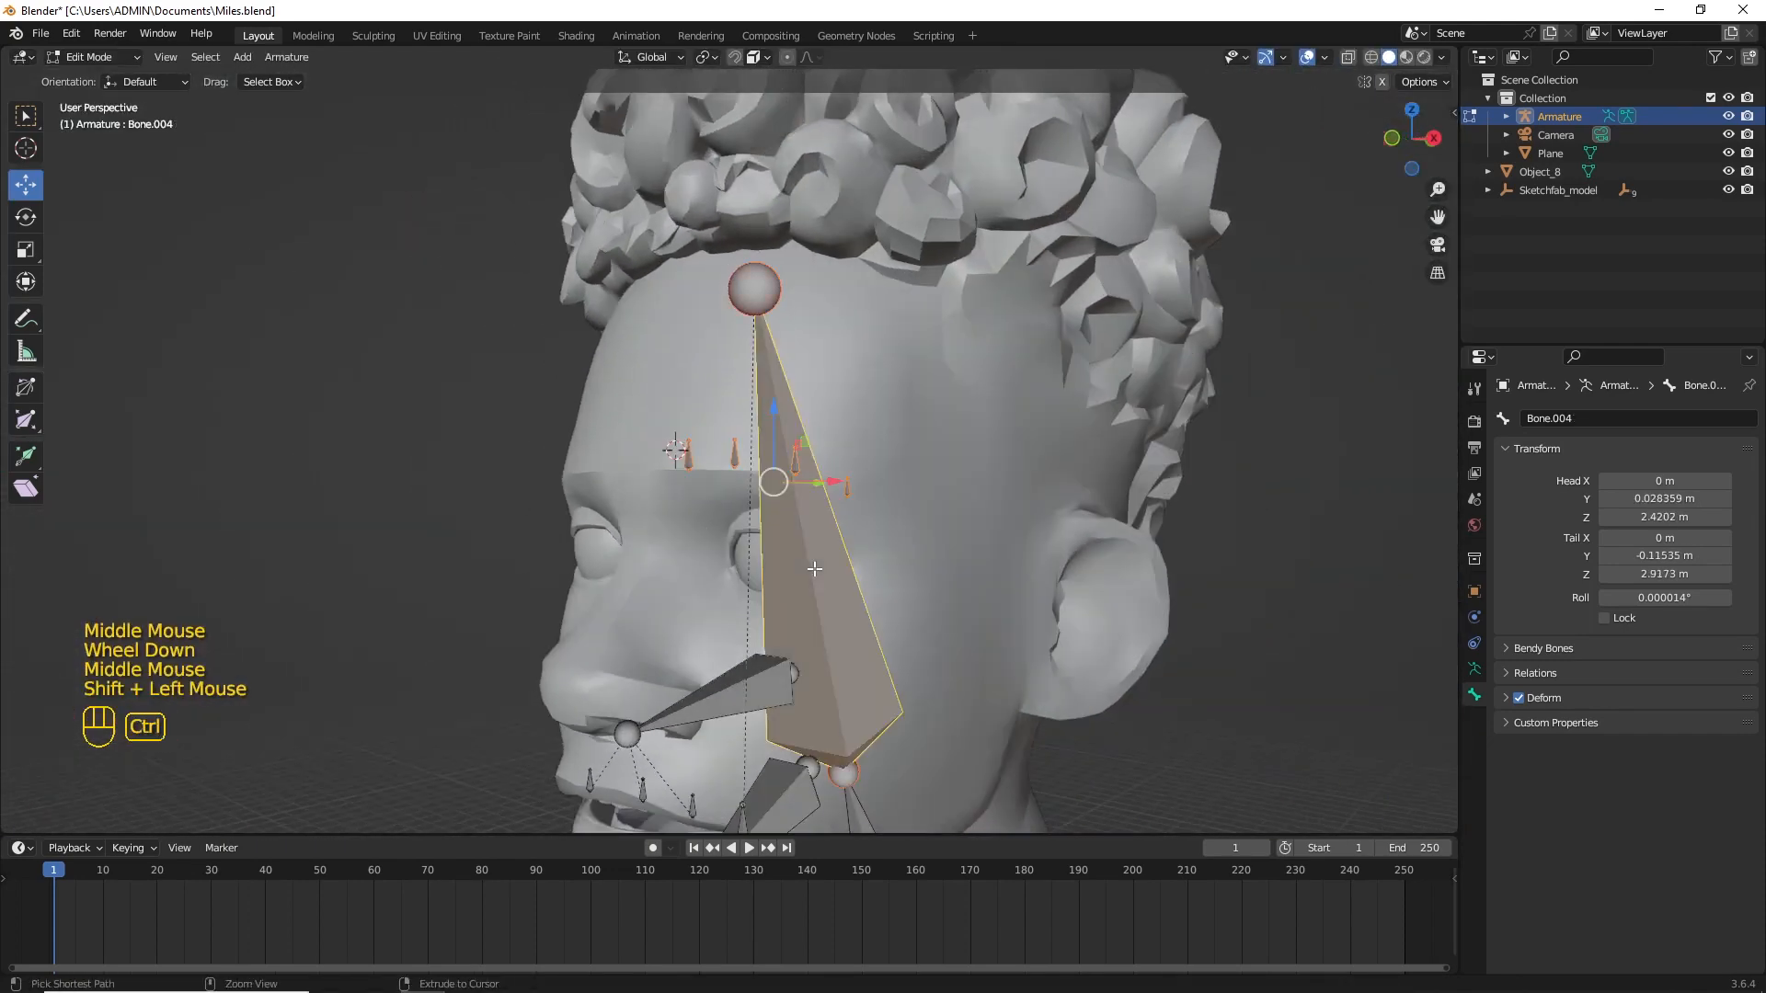
key(ctrl+p)
click(814, 569)
key(alt+a)
scroll(814, 569, down, 1)
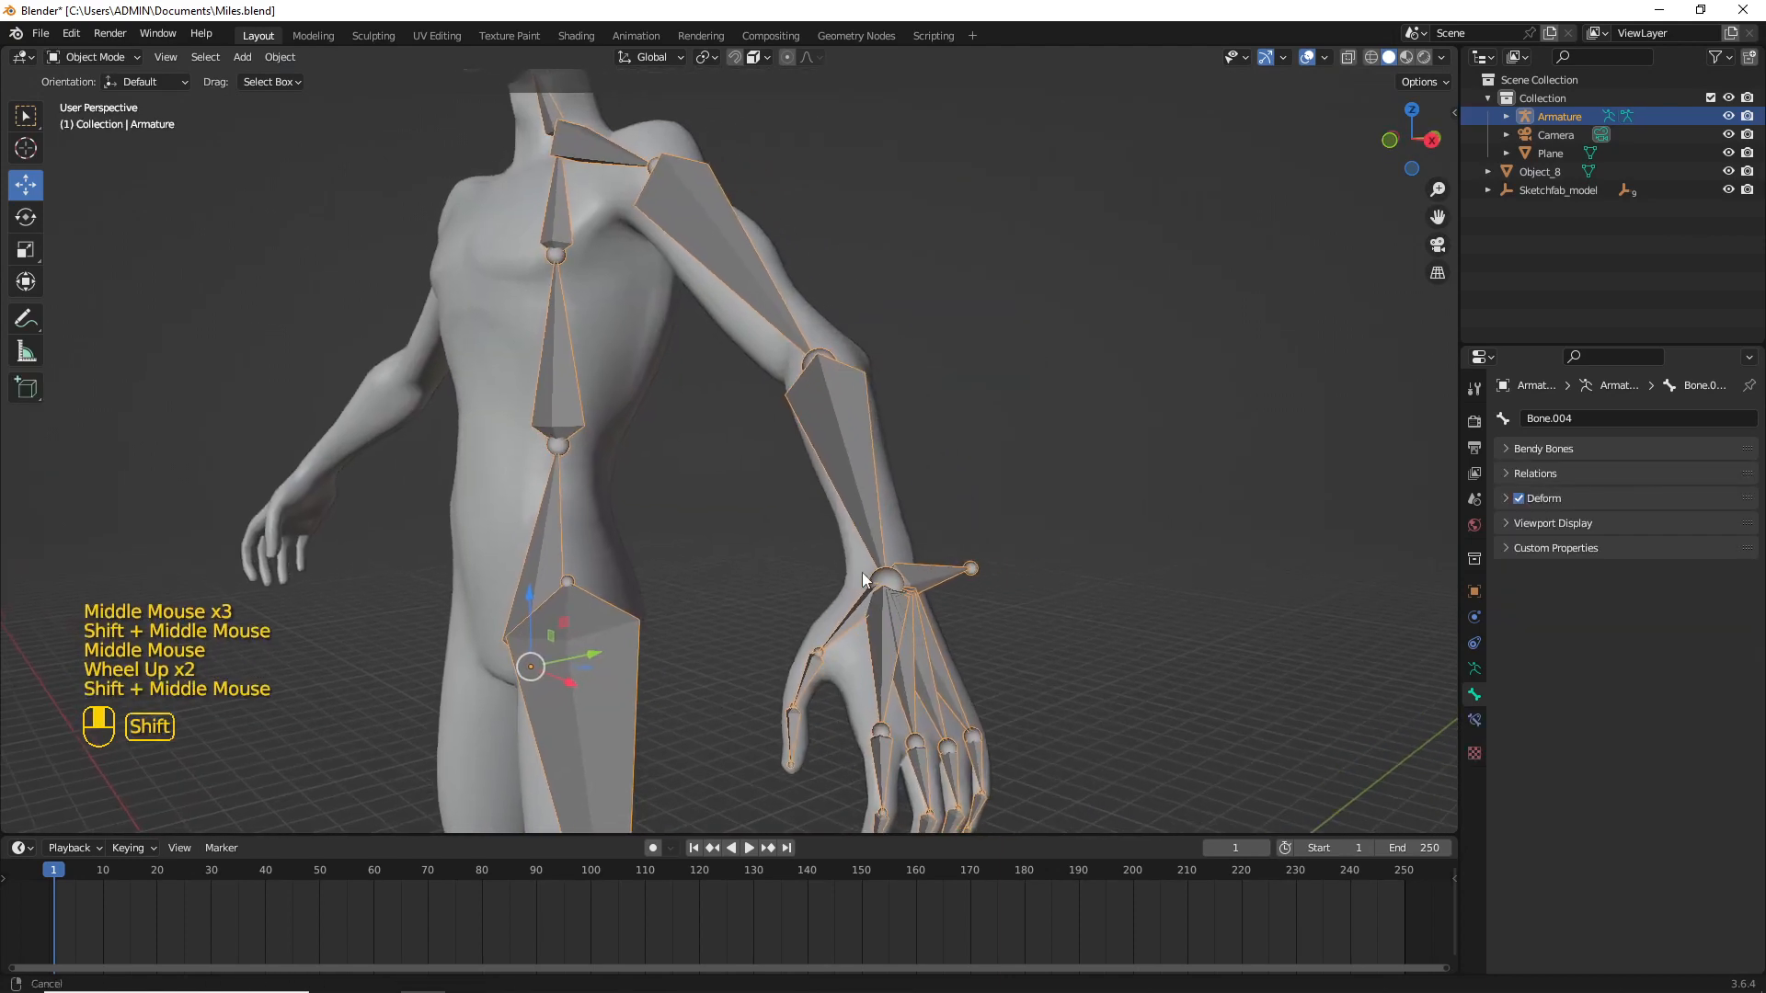
Step: In Pose Mode, add an IK constraint to the forearm bone with the wrist control bone as its target
key(alt+a)
middle_drag(913, 572, 858, 625)
click(852, 629)
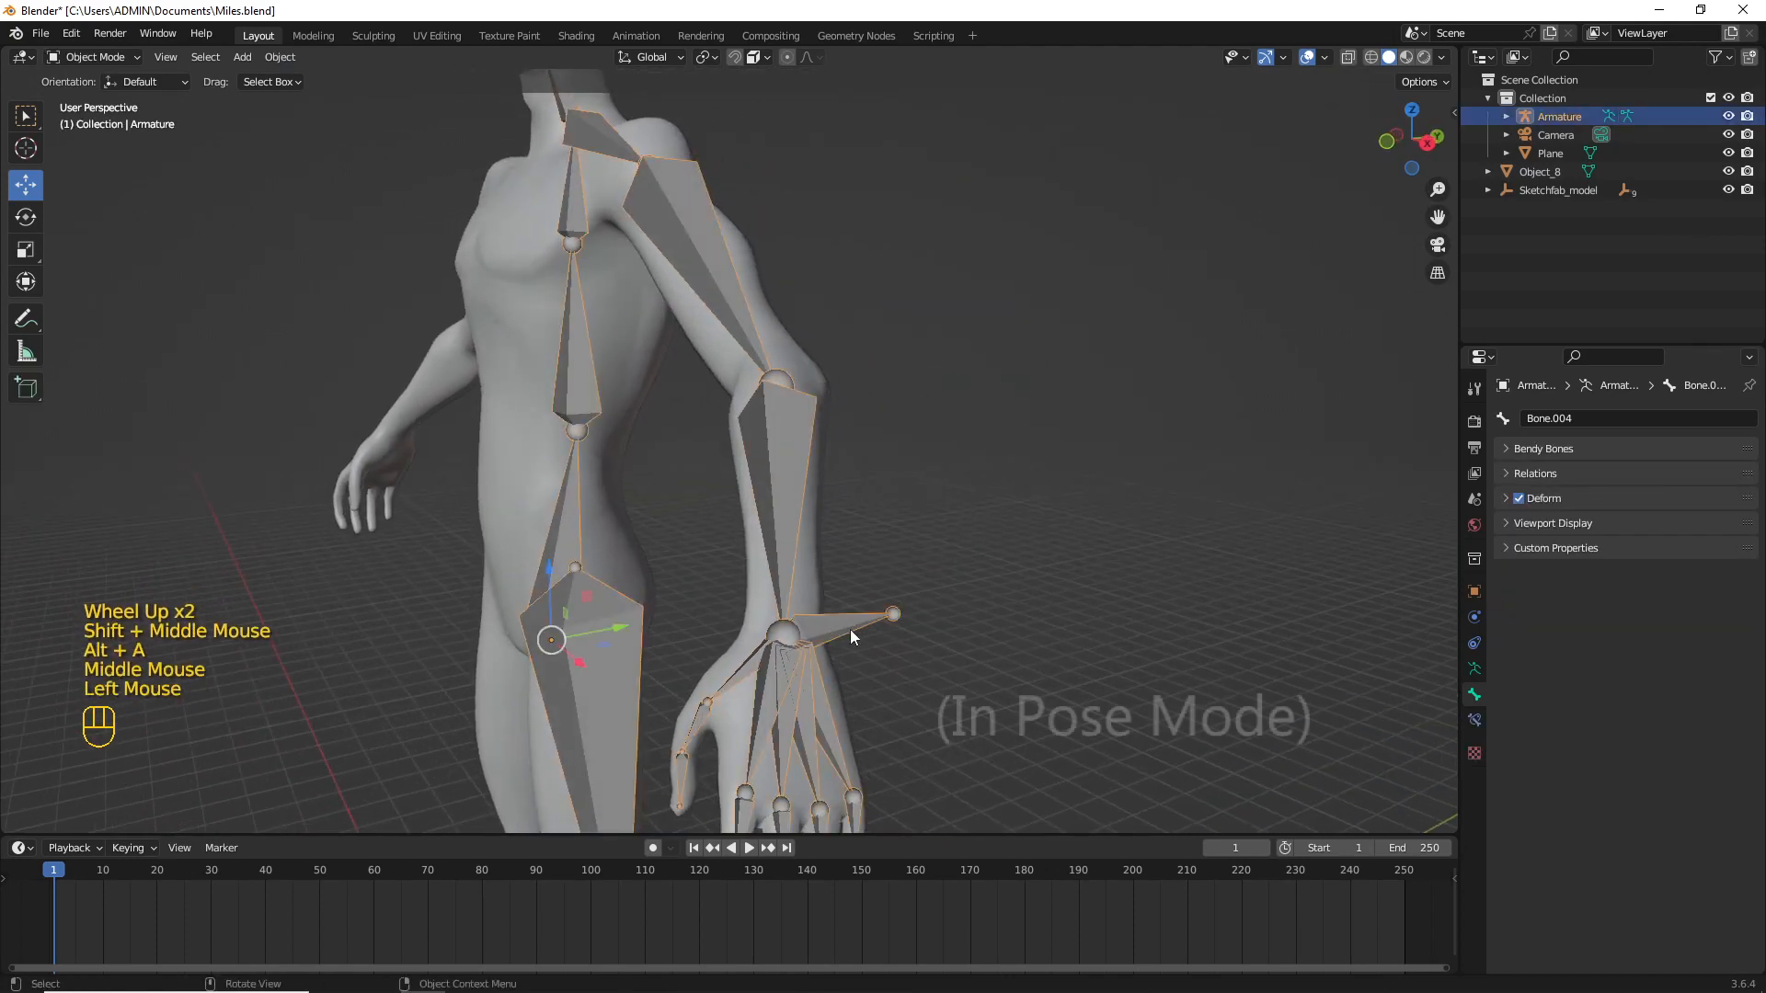
key(ctrl+Tab)
click(850, 625)
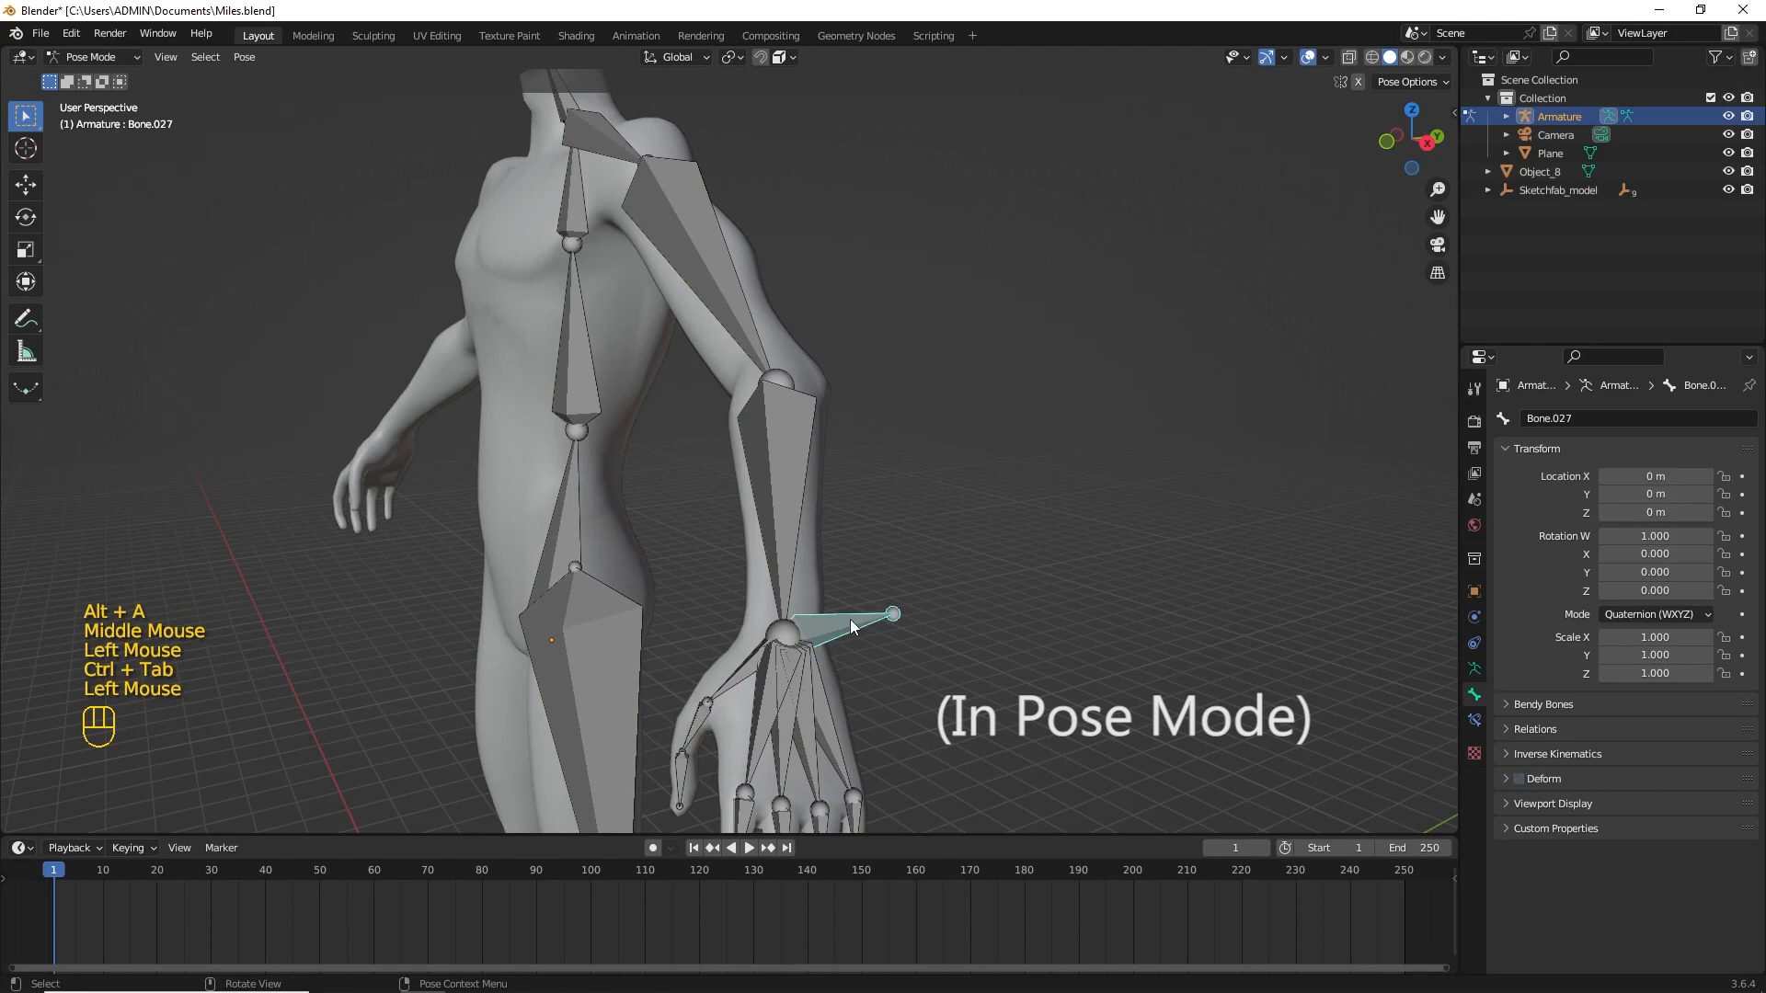
shift+click(788, 529)
key(shift+i)
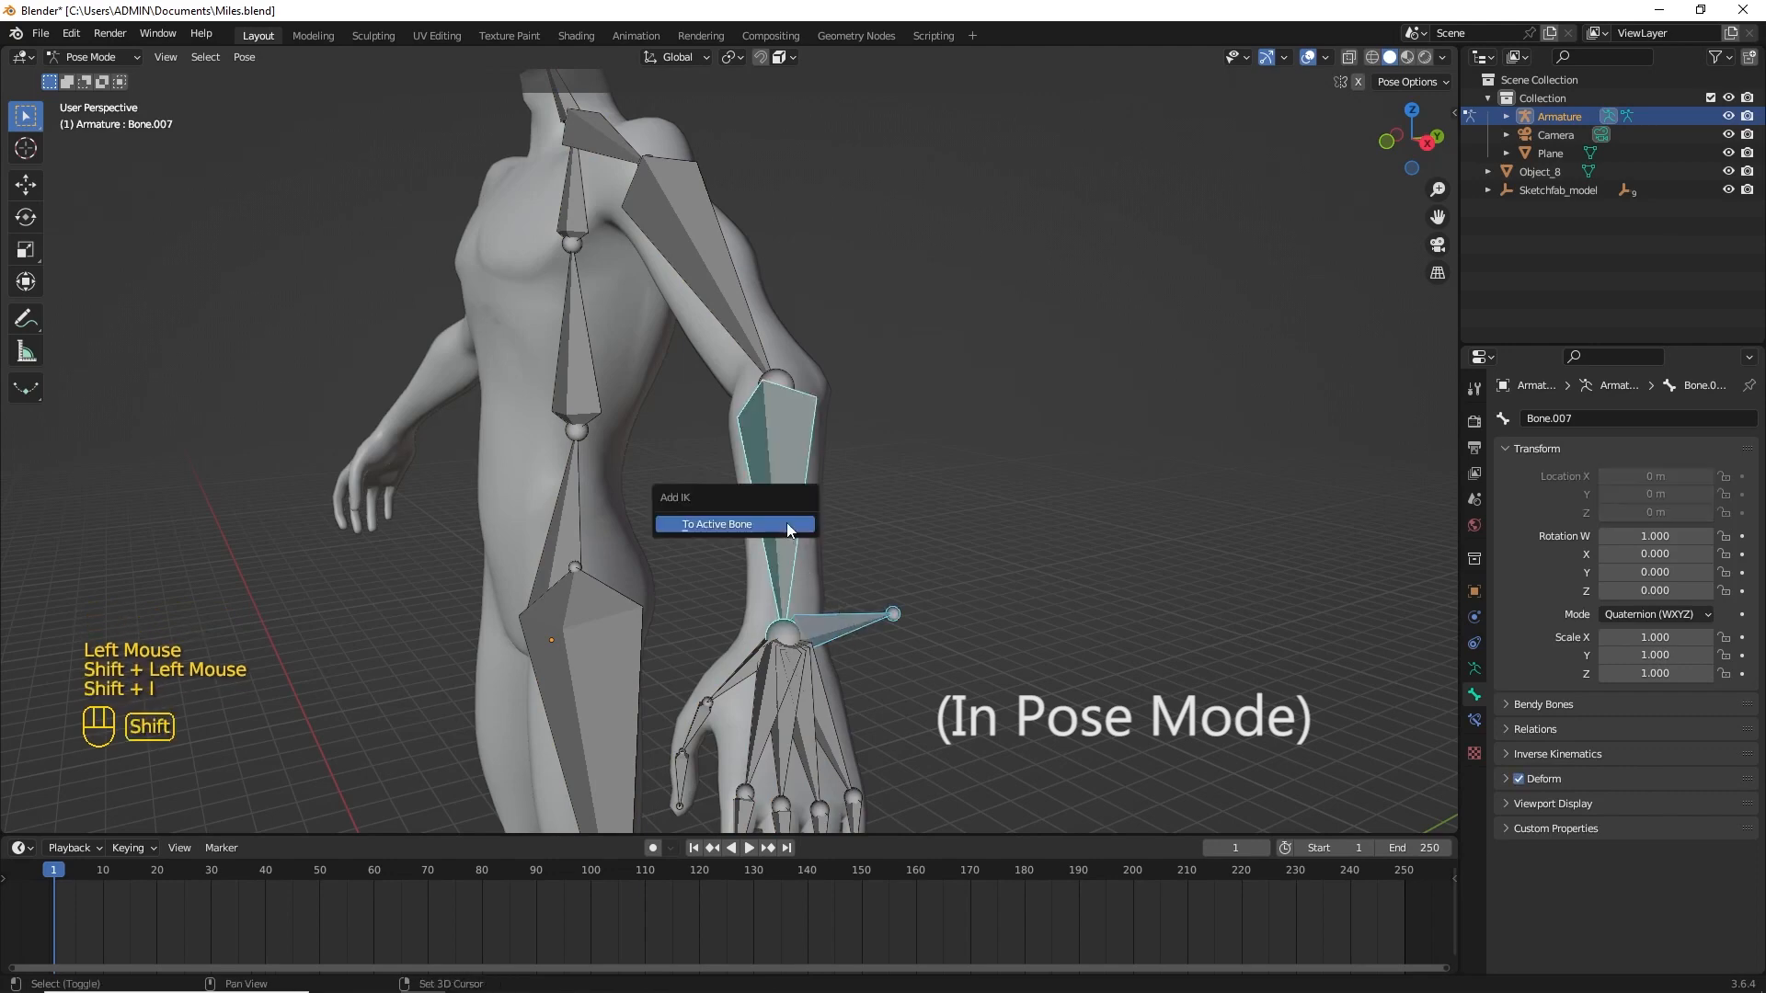
click(787, 522)
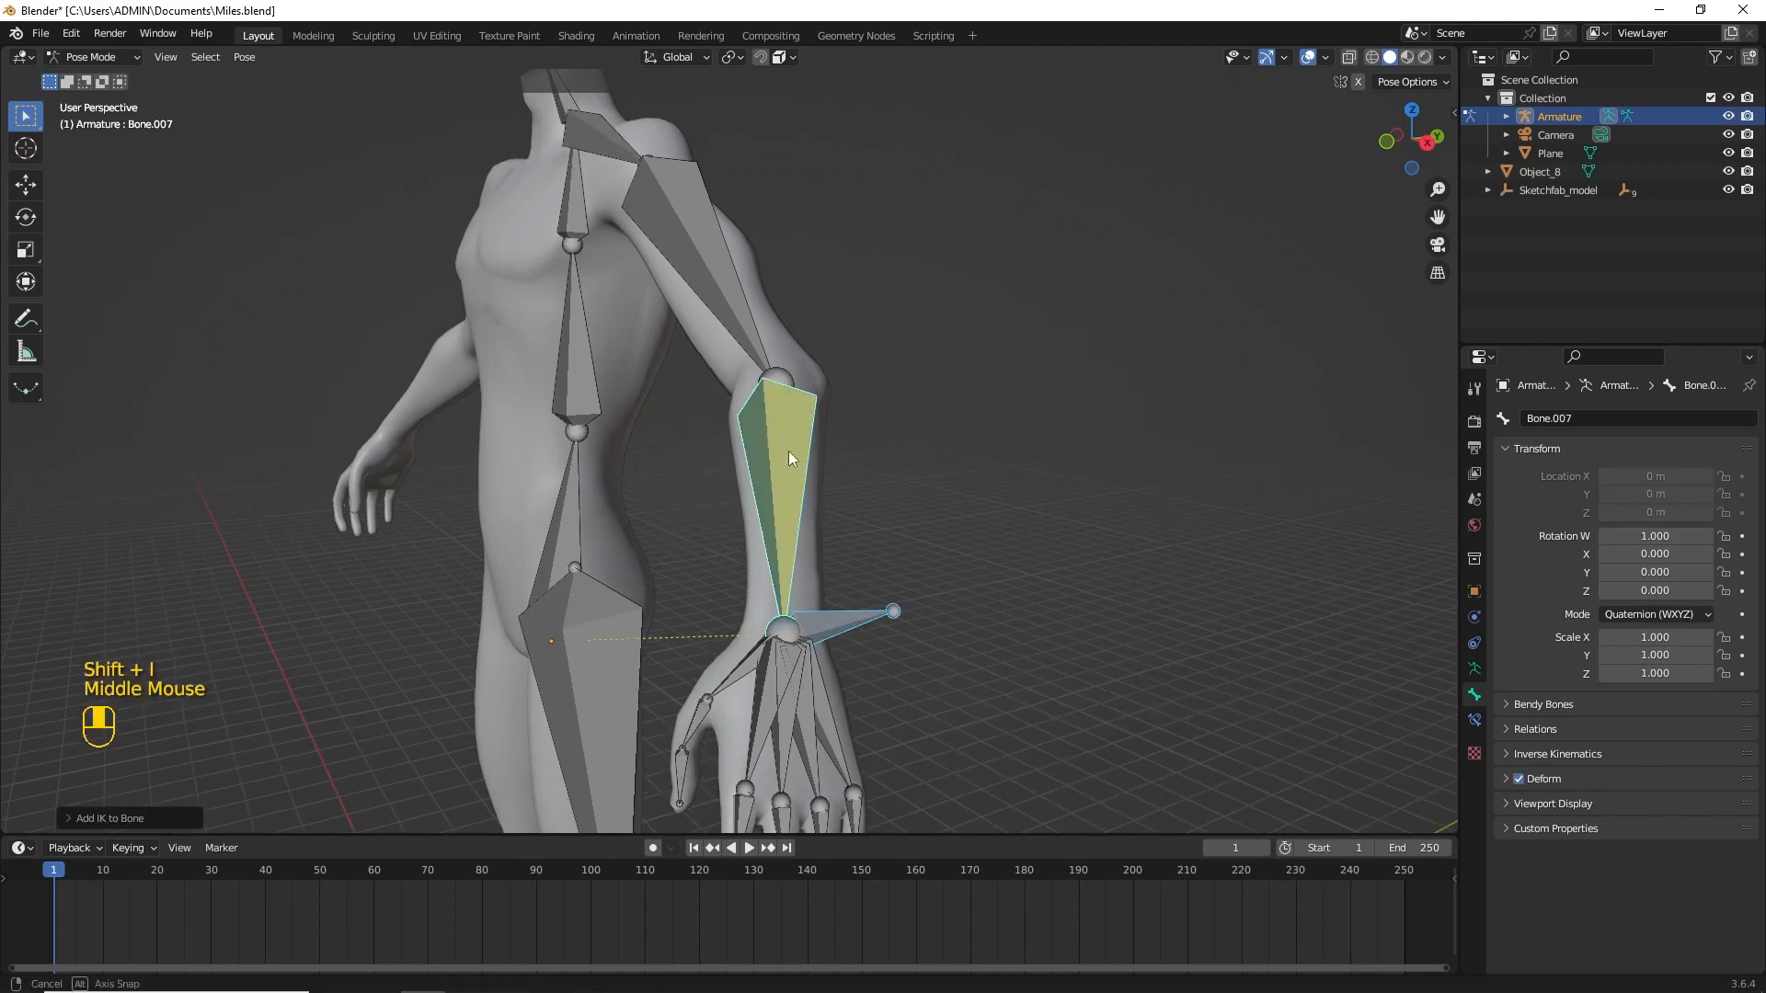
Step: Set the chain length of the forearm's IK constraint to 2
middle_drag(789, 451, 764, 493)
click(763, 493)
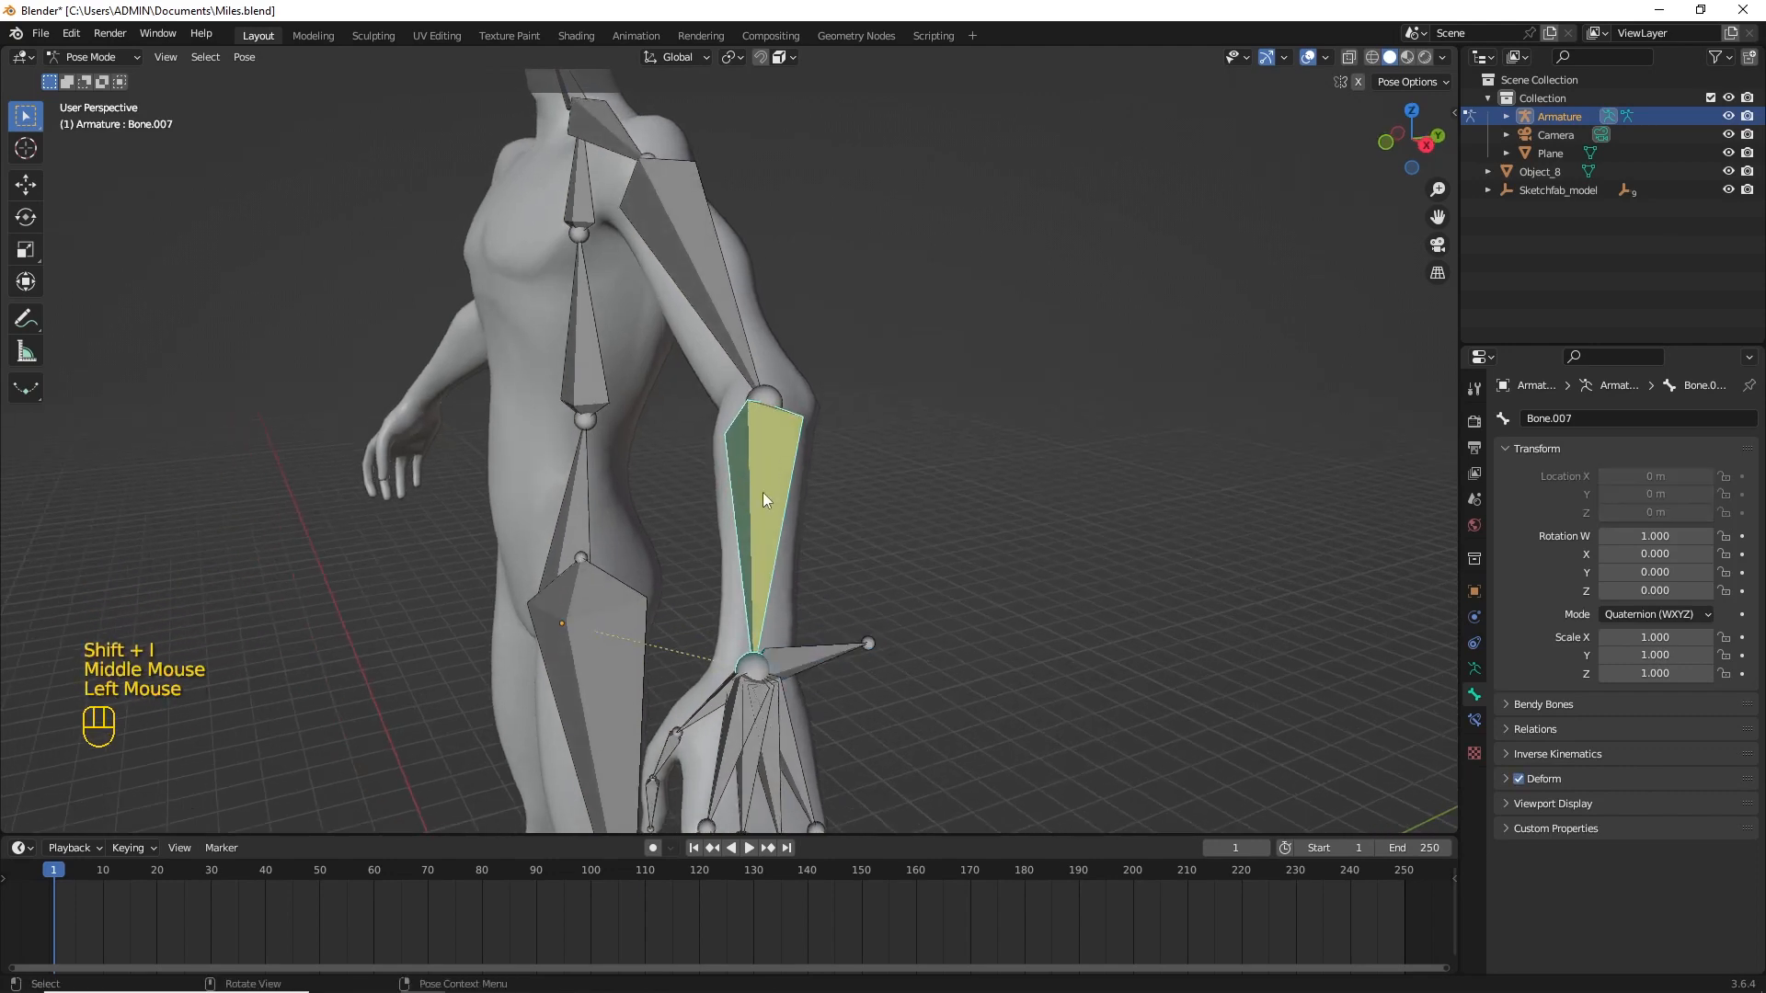
click(1475, 721)
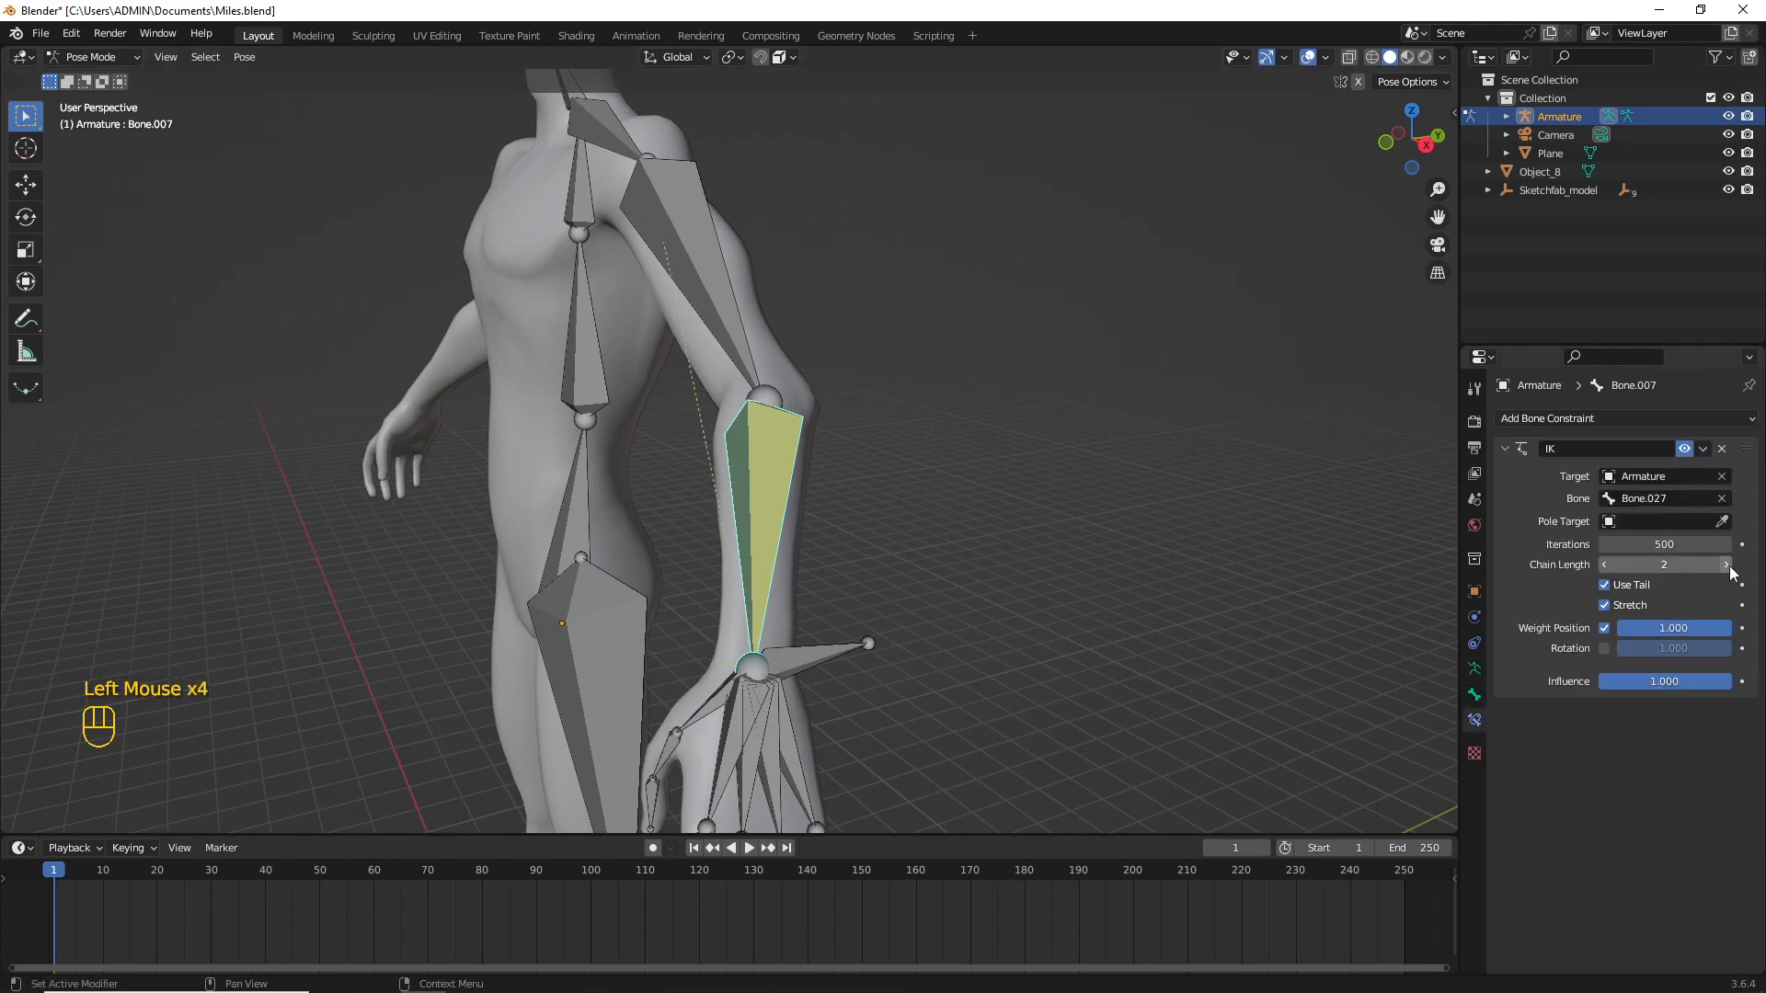
middle_drag(922, 517, 861, 510)
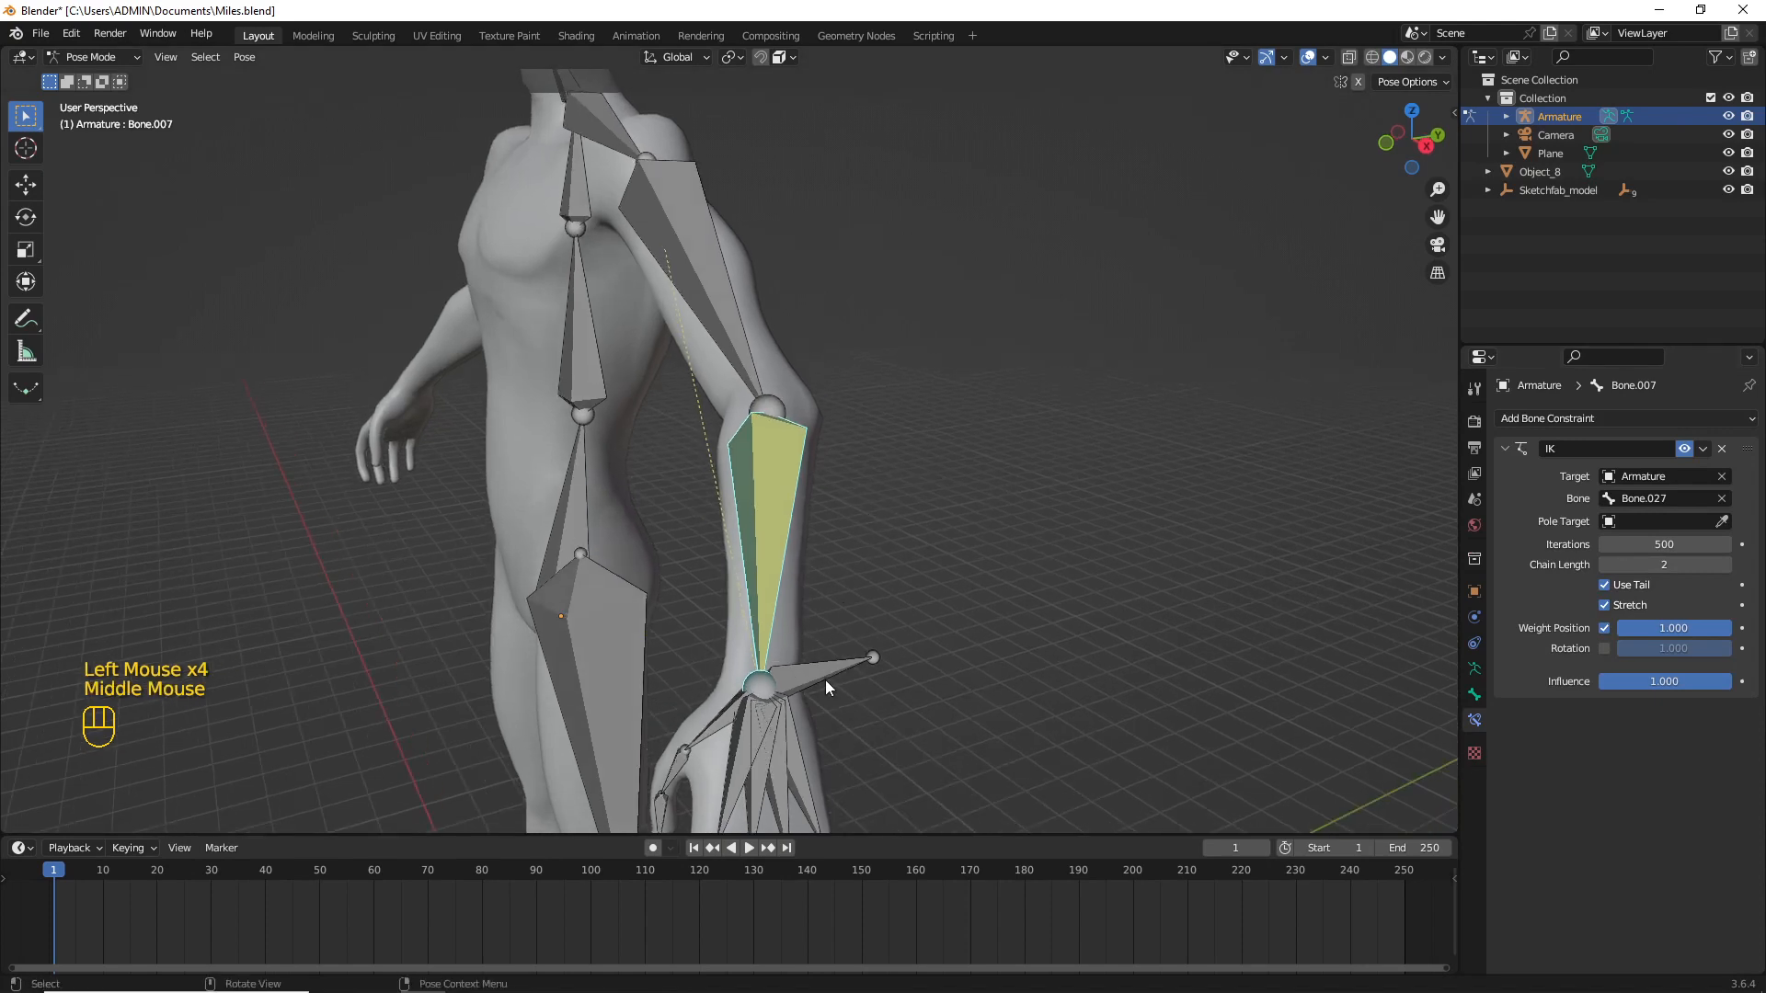
Step: Test the arm IK by moving the wrist control bone, then cancel the move
click(825, 679)
scroll(868, 633, down, 2)
key(g)
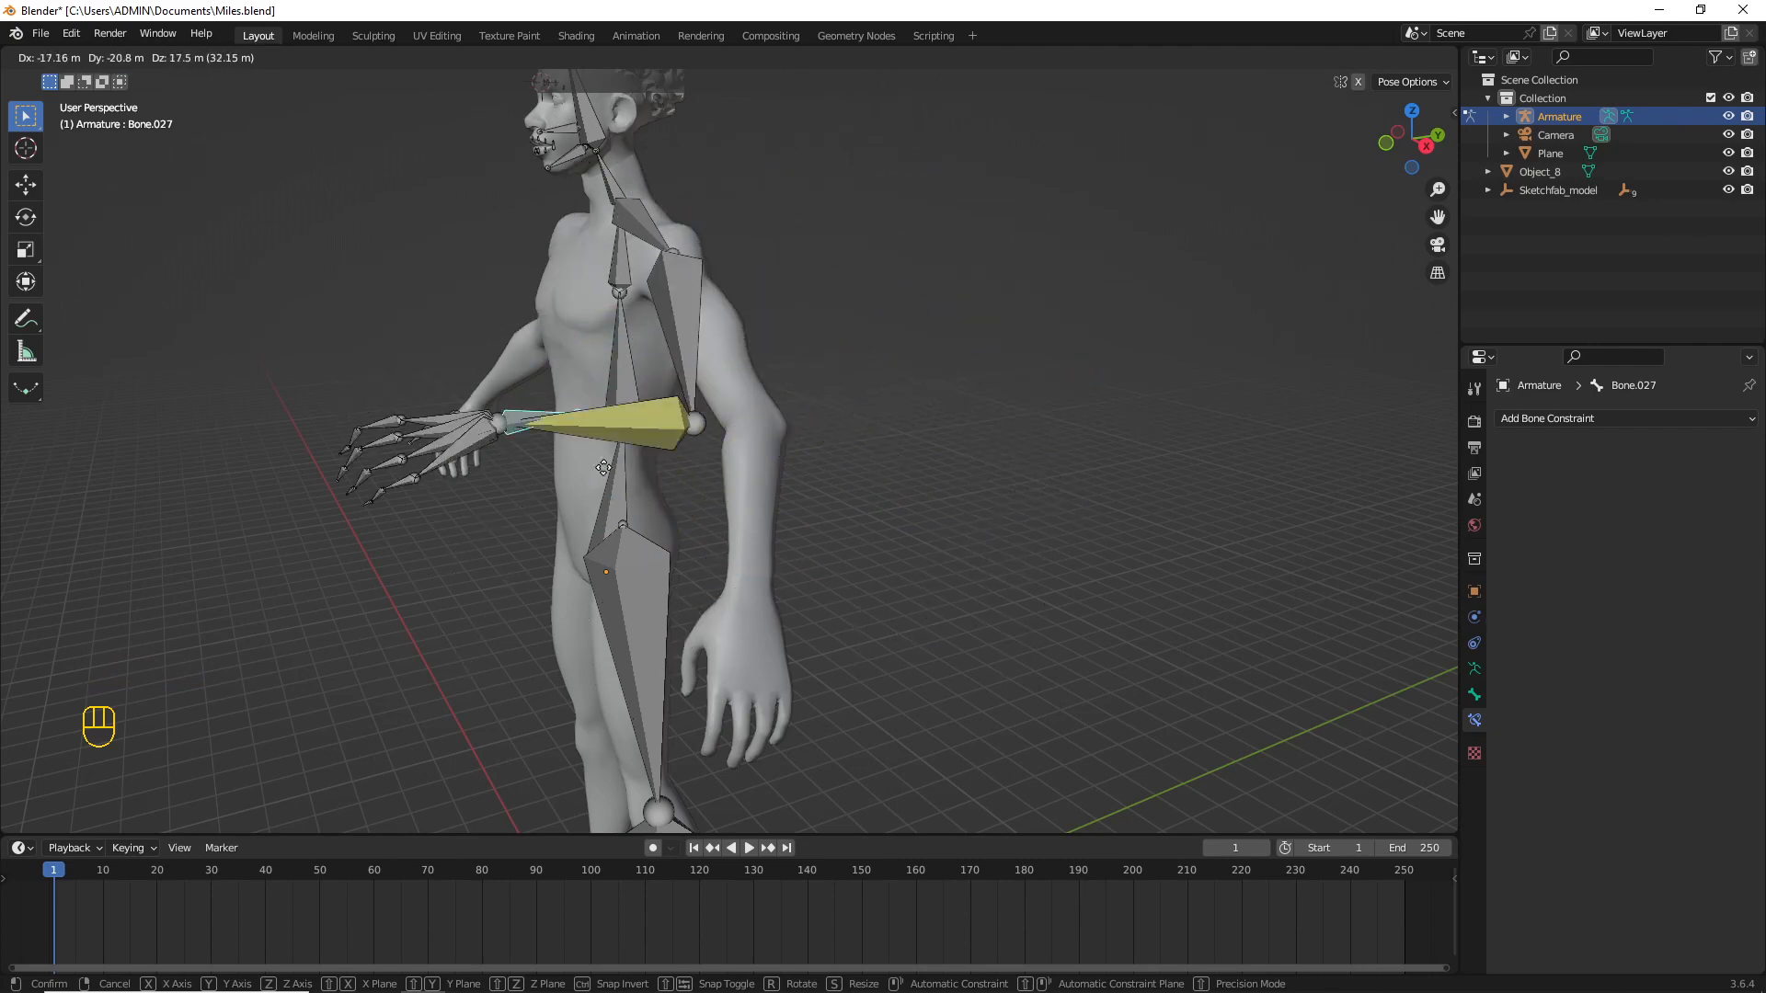
right_click(819, 406)
middle_drag(819, 405, 815, 466)
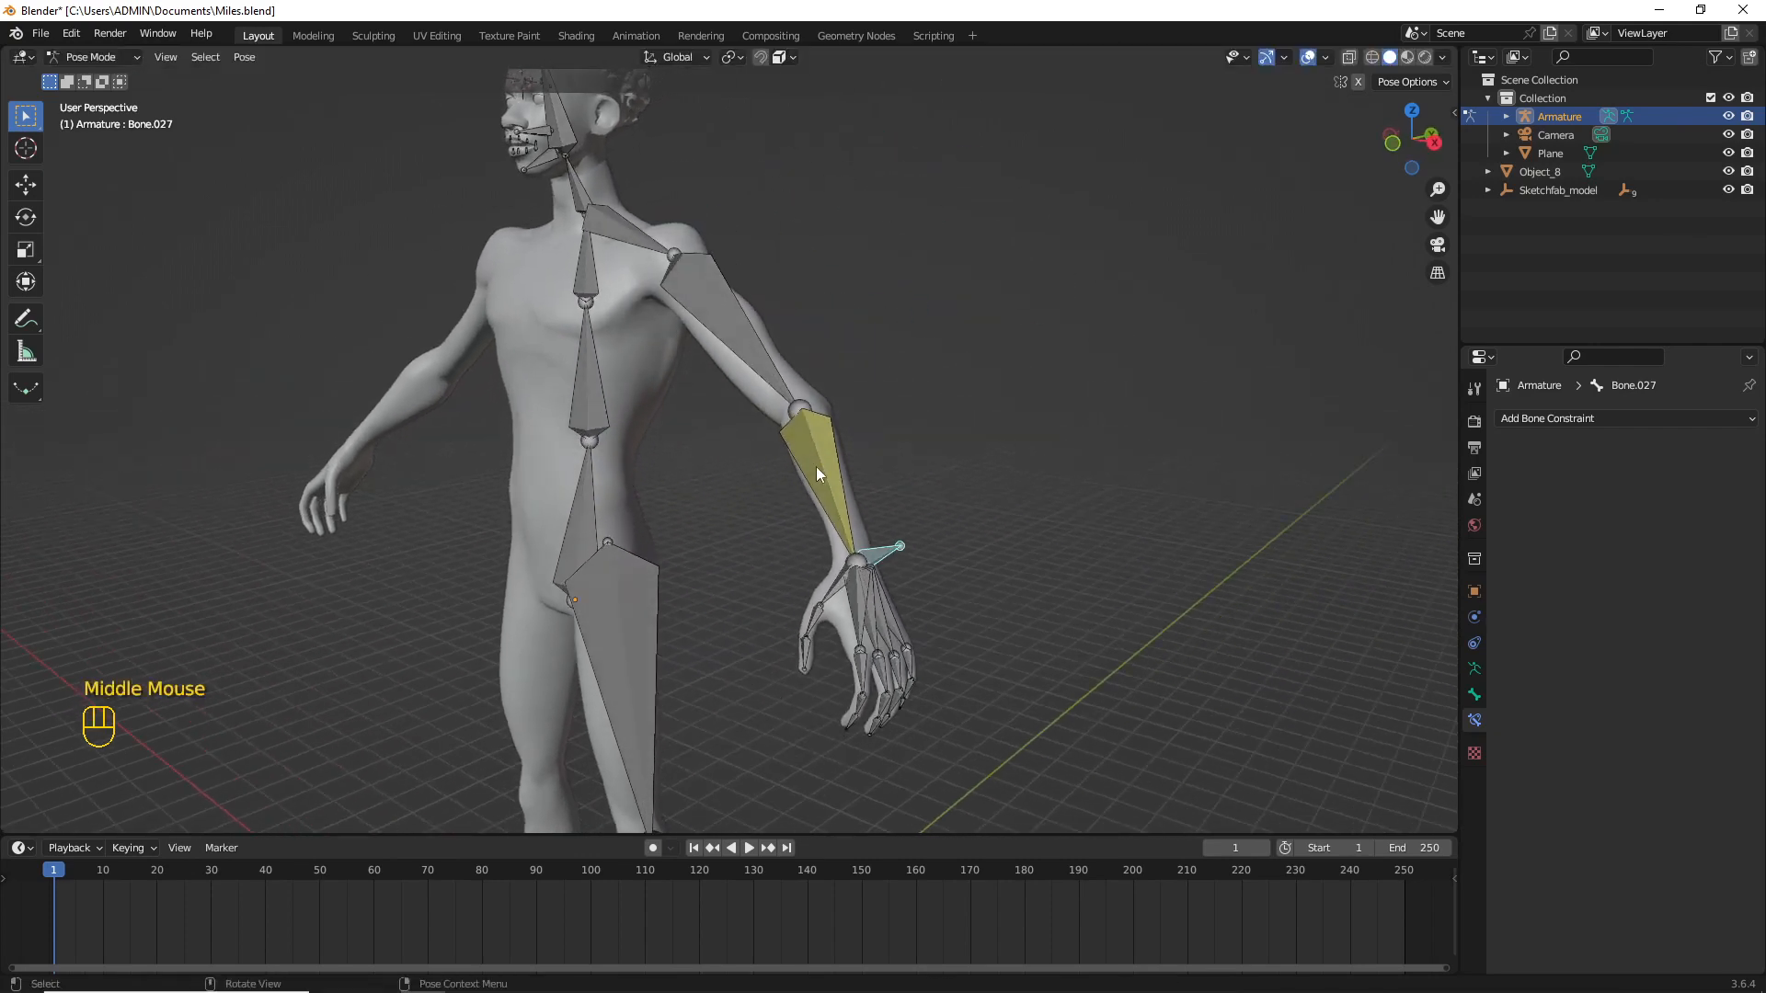
Step: Add an IK constraint to the shin bone targeting the ankle control bone, with a chain length of 2
scroll(815, 466, down, 1)
shift+middle_drag(766, 640, 883, 611)
scroll(797, 565, up, 2)
scroll(720, 577, up, 2)
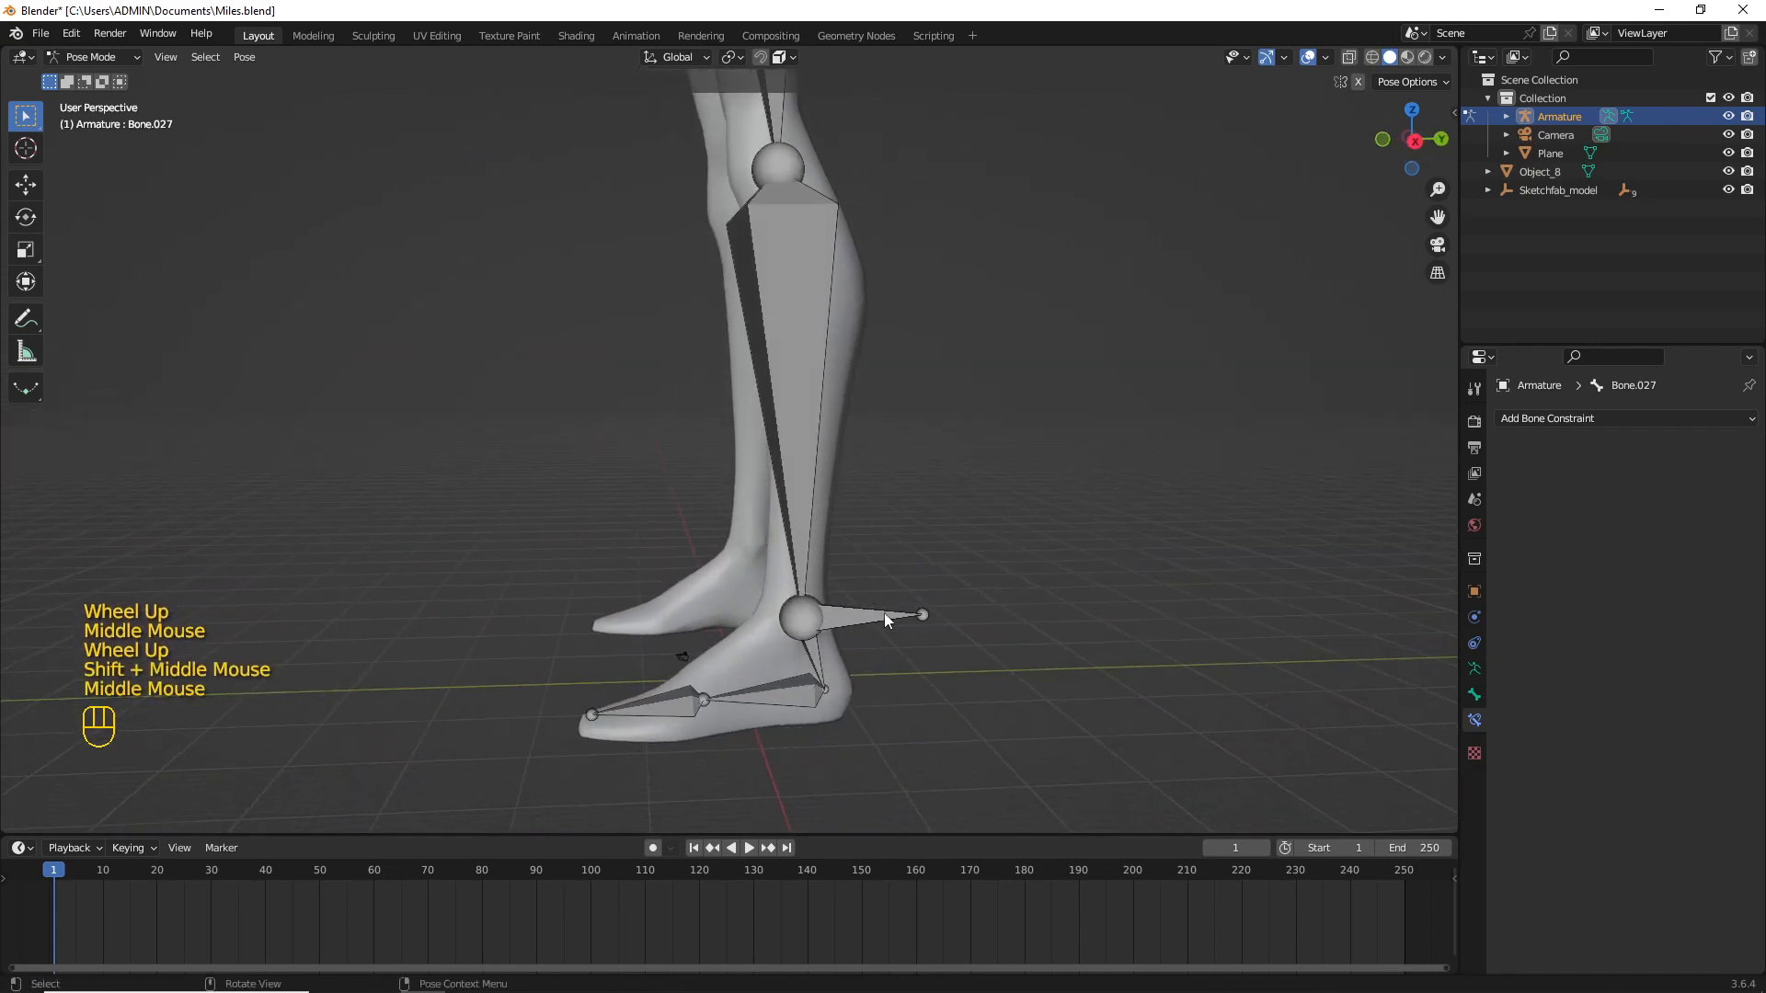
click(881, 613)
shift+click(793, 465)
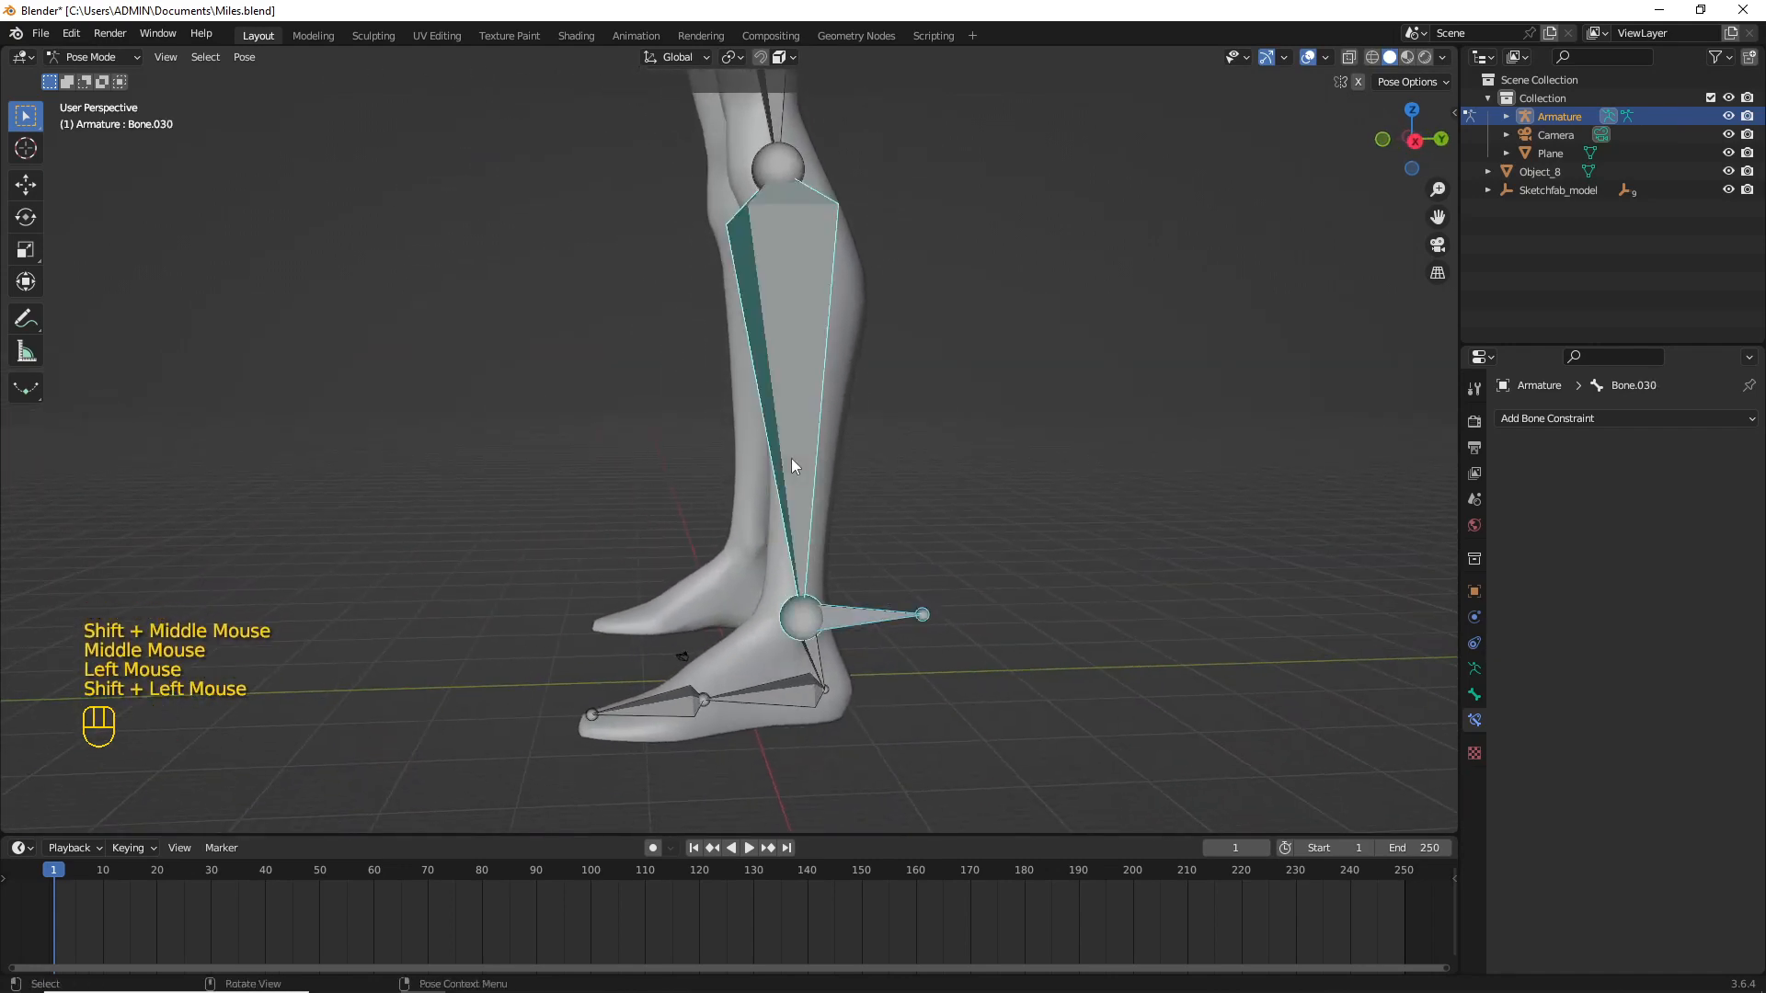
key(shift+i)
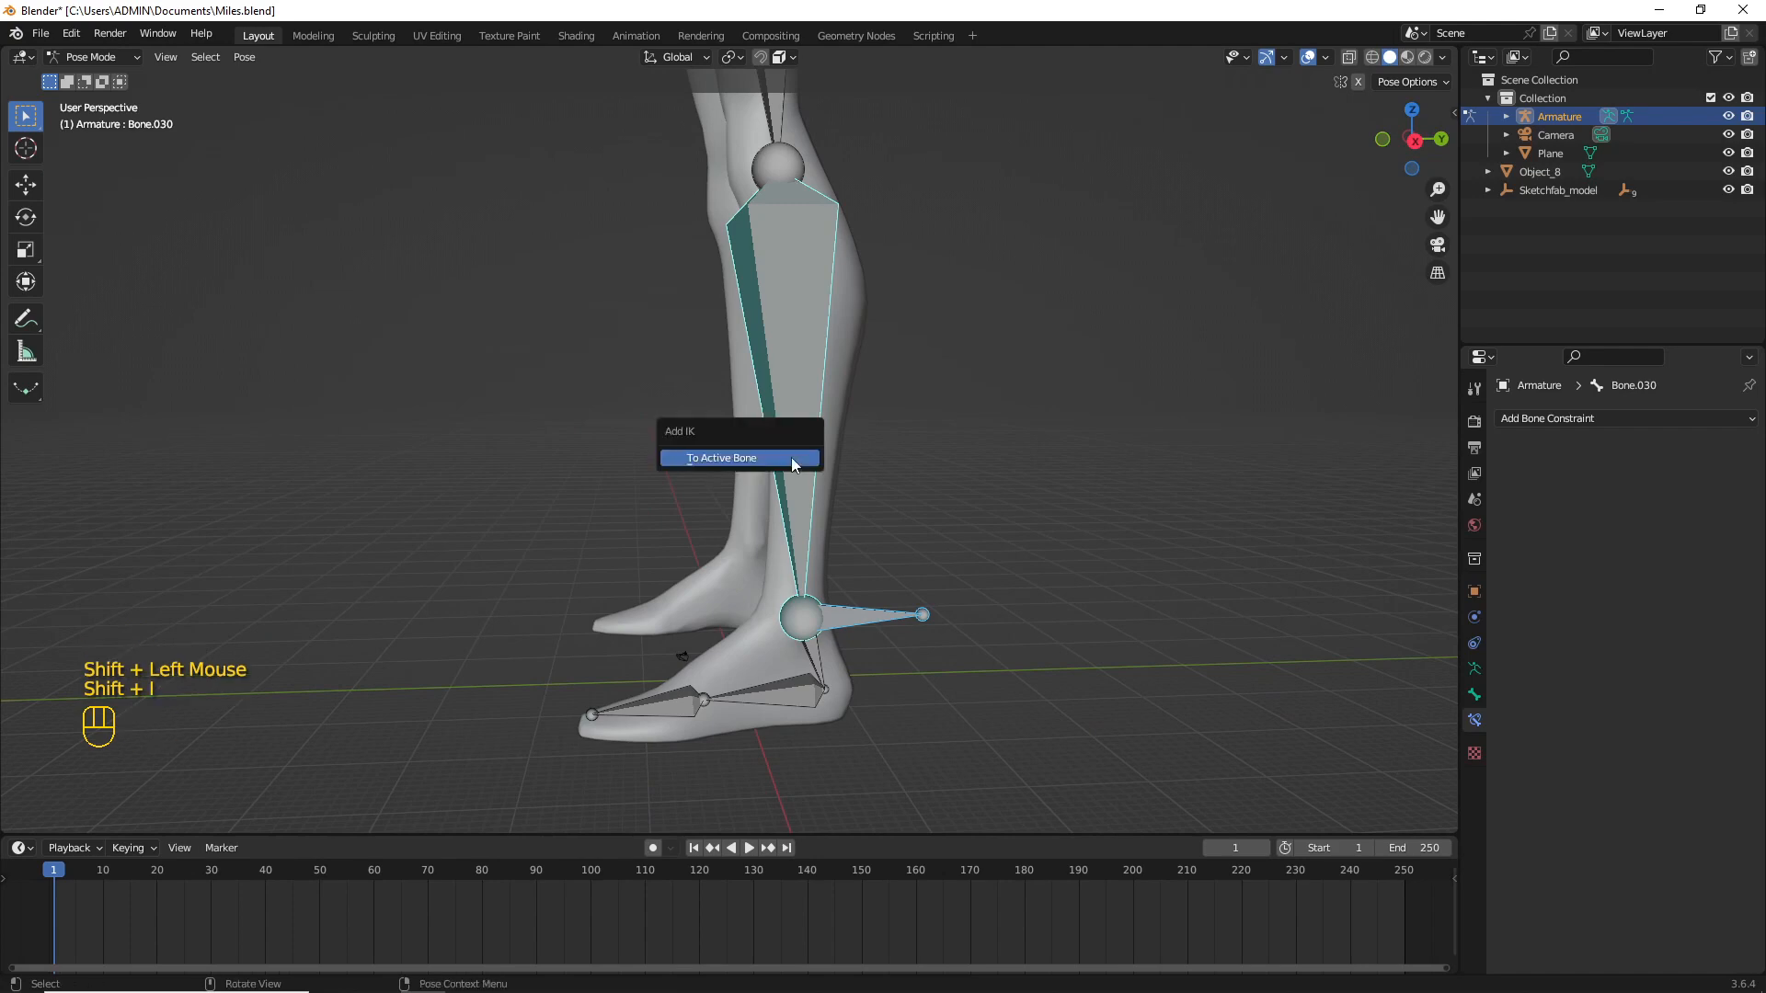
click(791, 459)
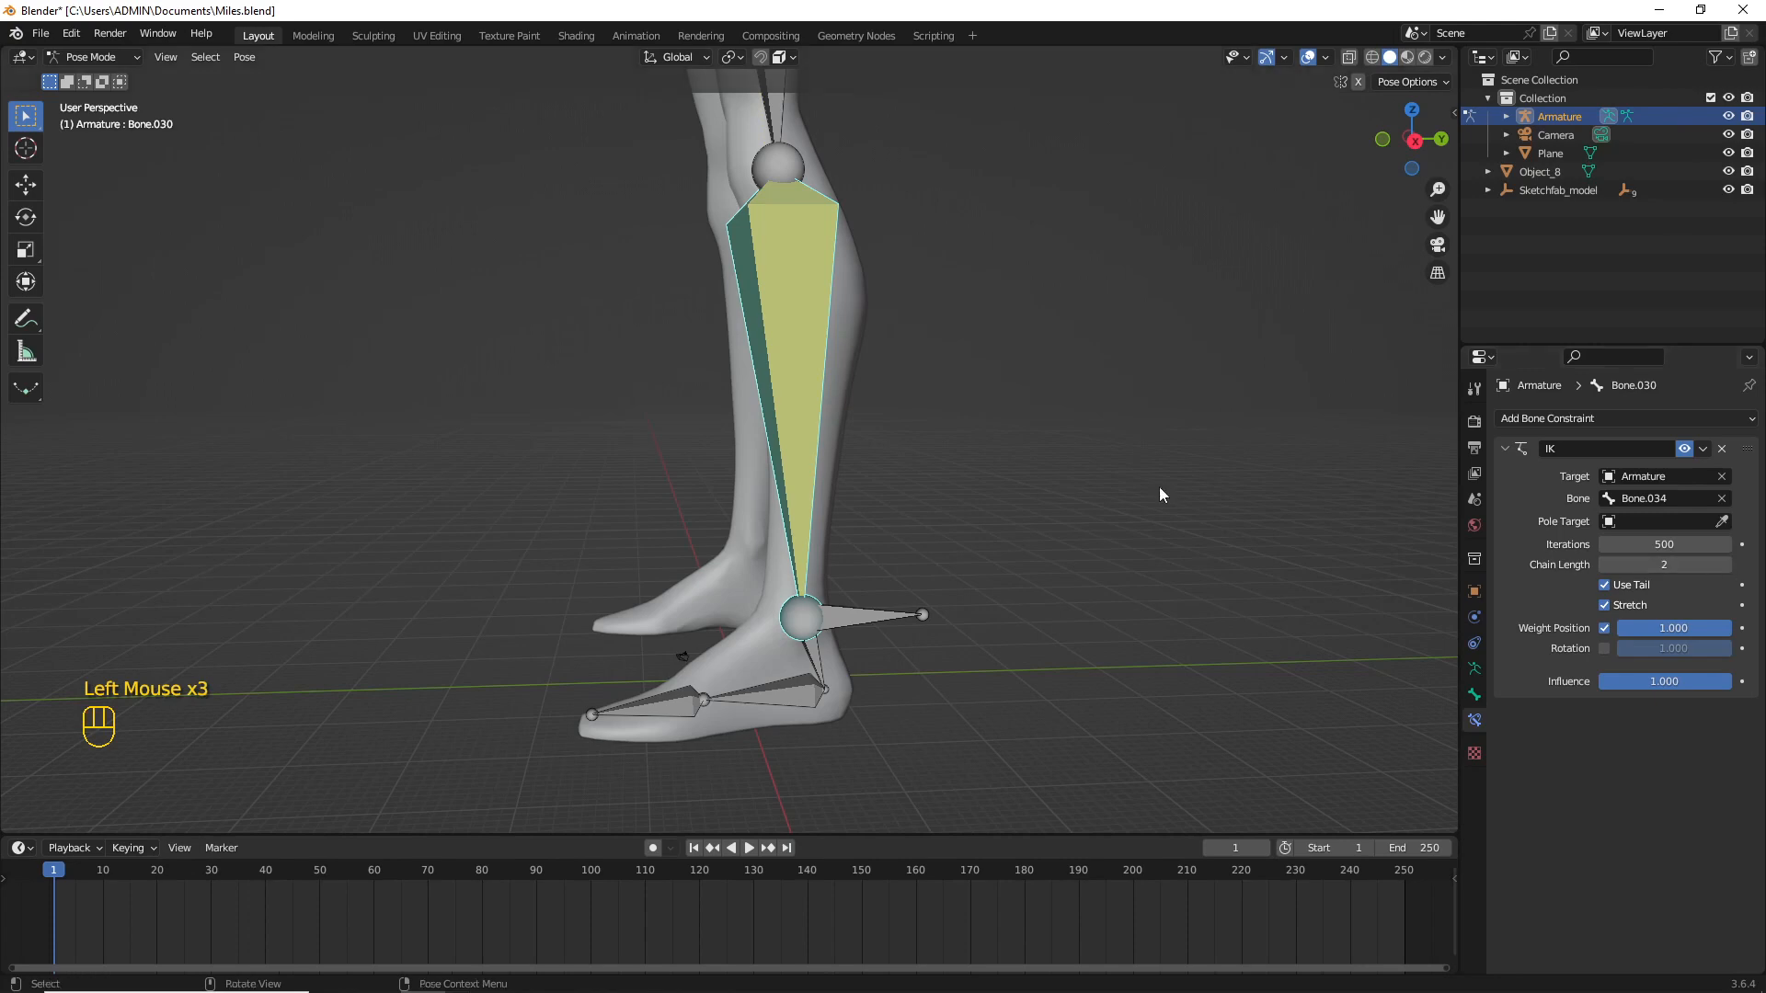
Step: Test the leg IK by moving the ankle control bone, then cancel the move
scroll(890, 461, down, 3)
shift+scroll(890, 462, up, 1)
shift+middle_drag(890, 462, 892, 546)
scroll(891, 528, up, 1)
click(837, 592)
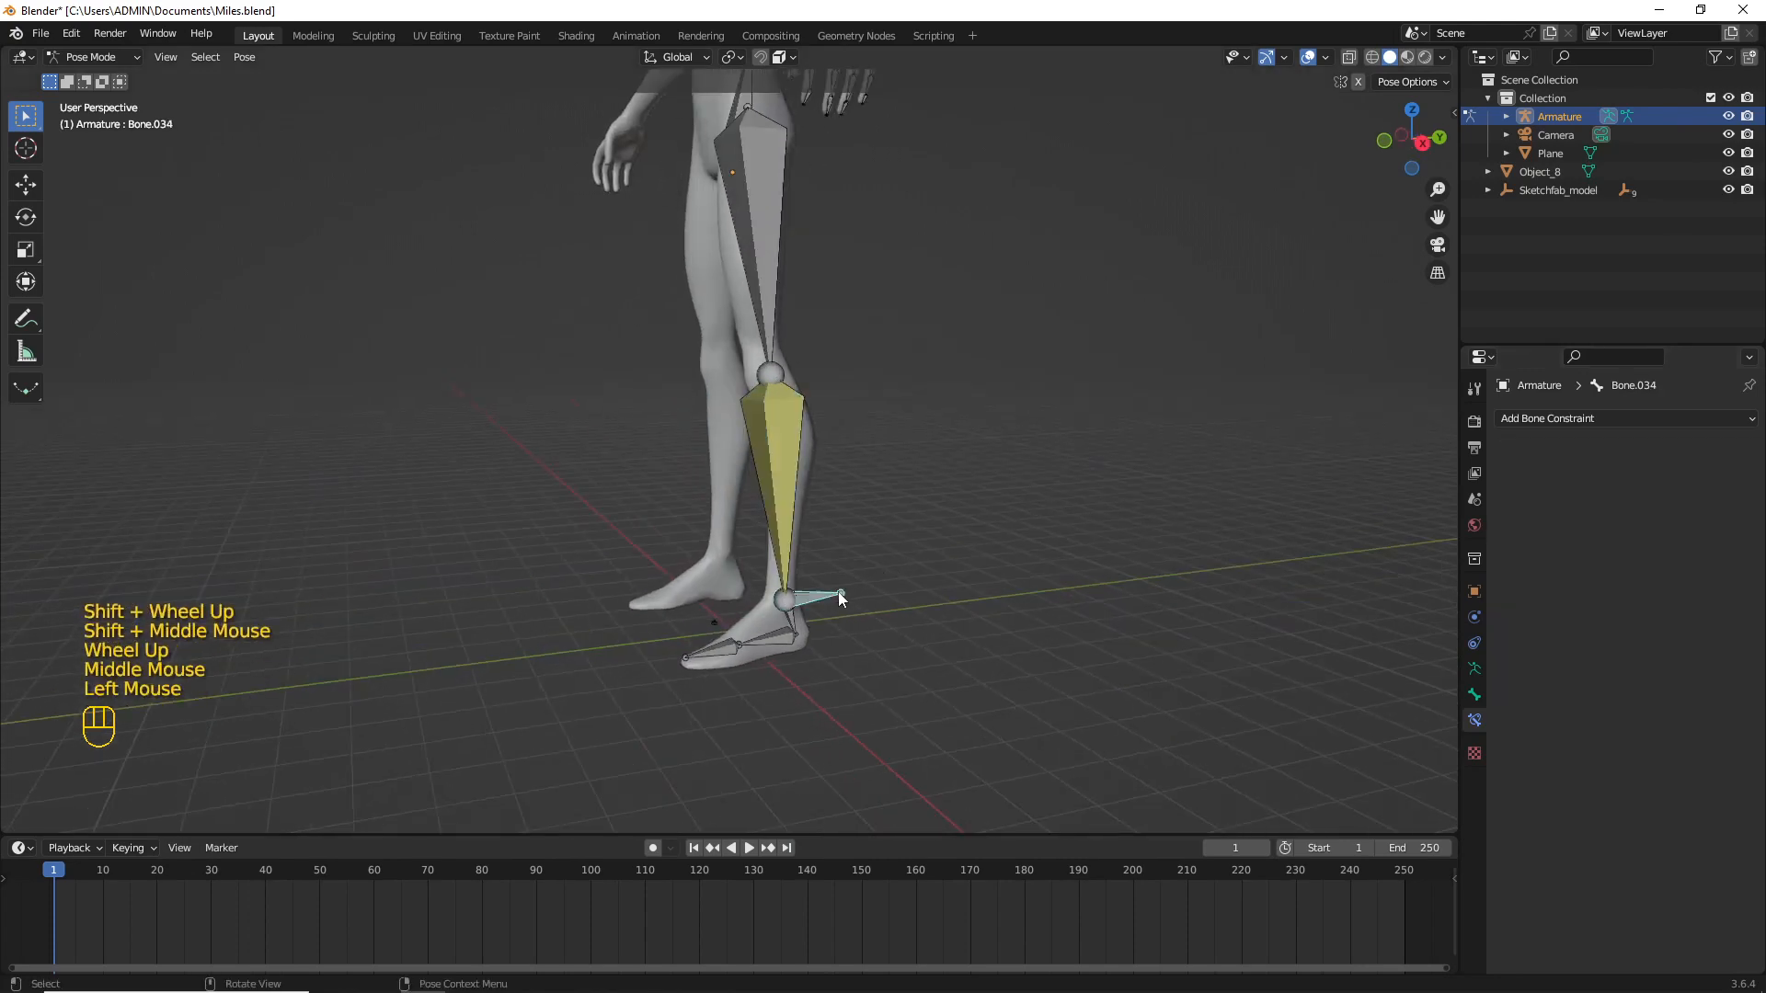
key(g)
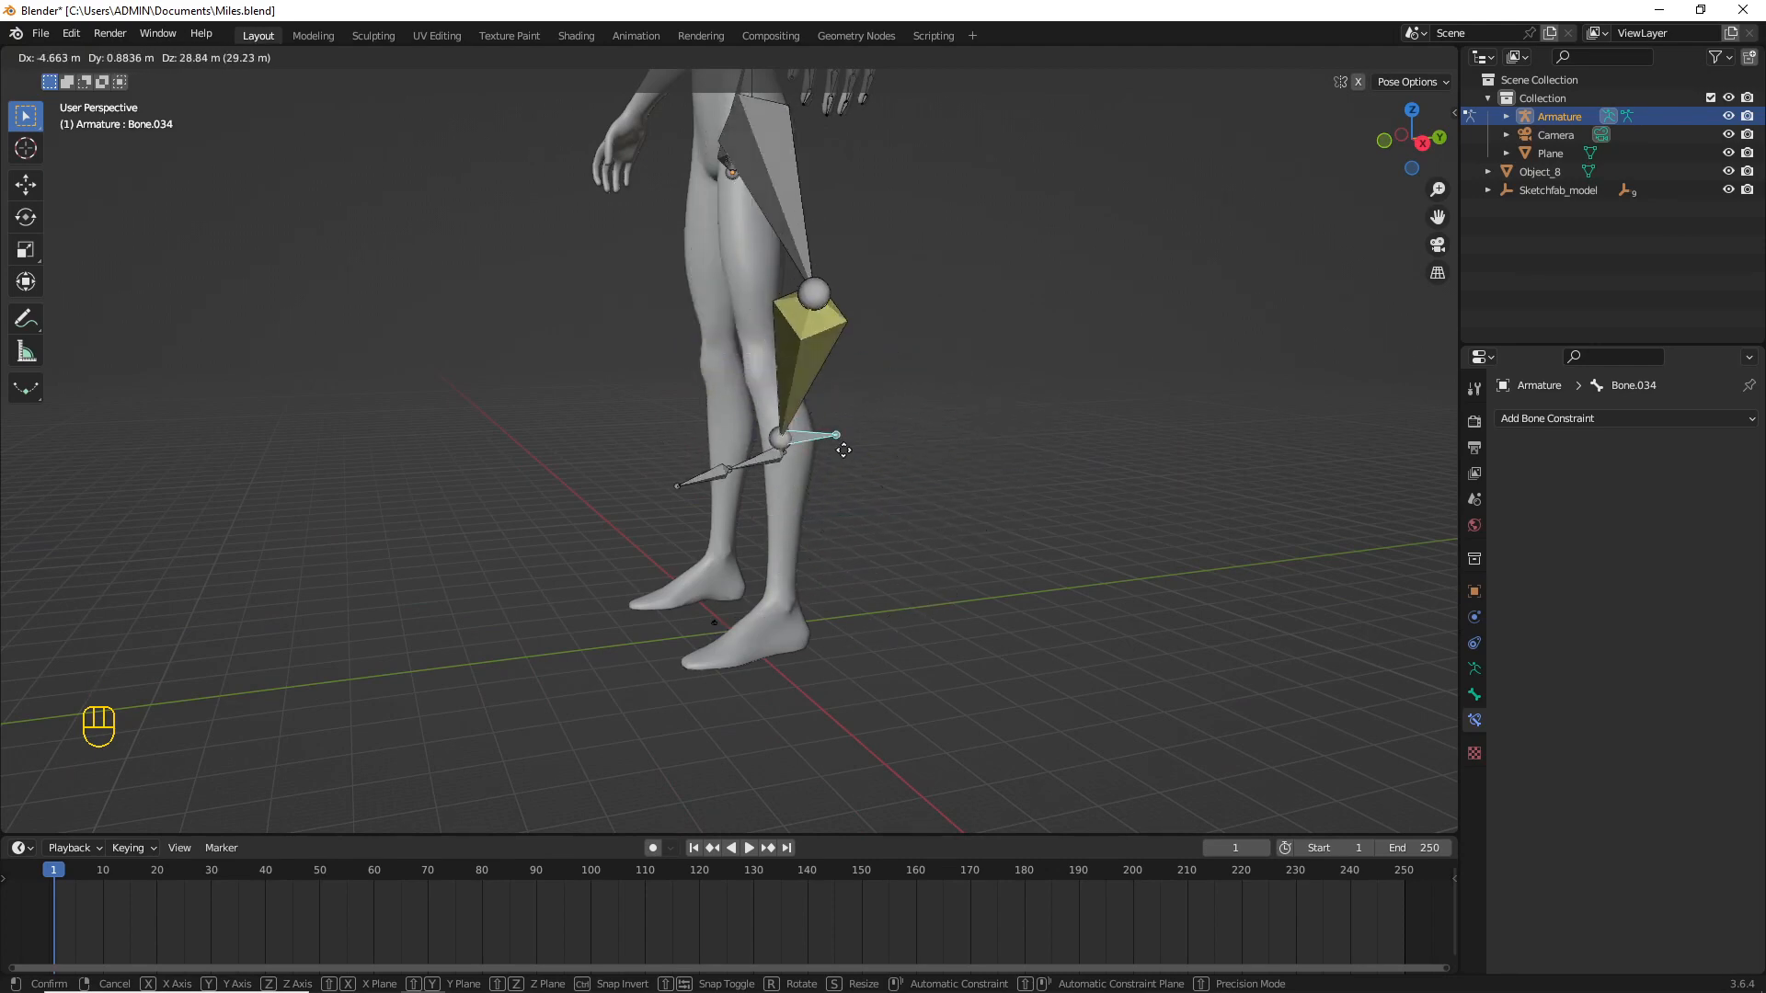
right_click(881, 373)
Step: Put the armature back in Edit Mode in front view and clear the bone selection
middle_drag(798, 490, 881, 618)
scroll(855, 445, down, 3)
key(alt+a)
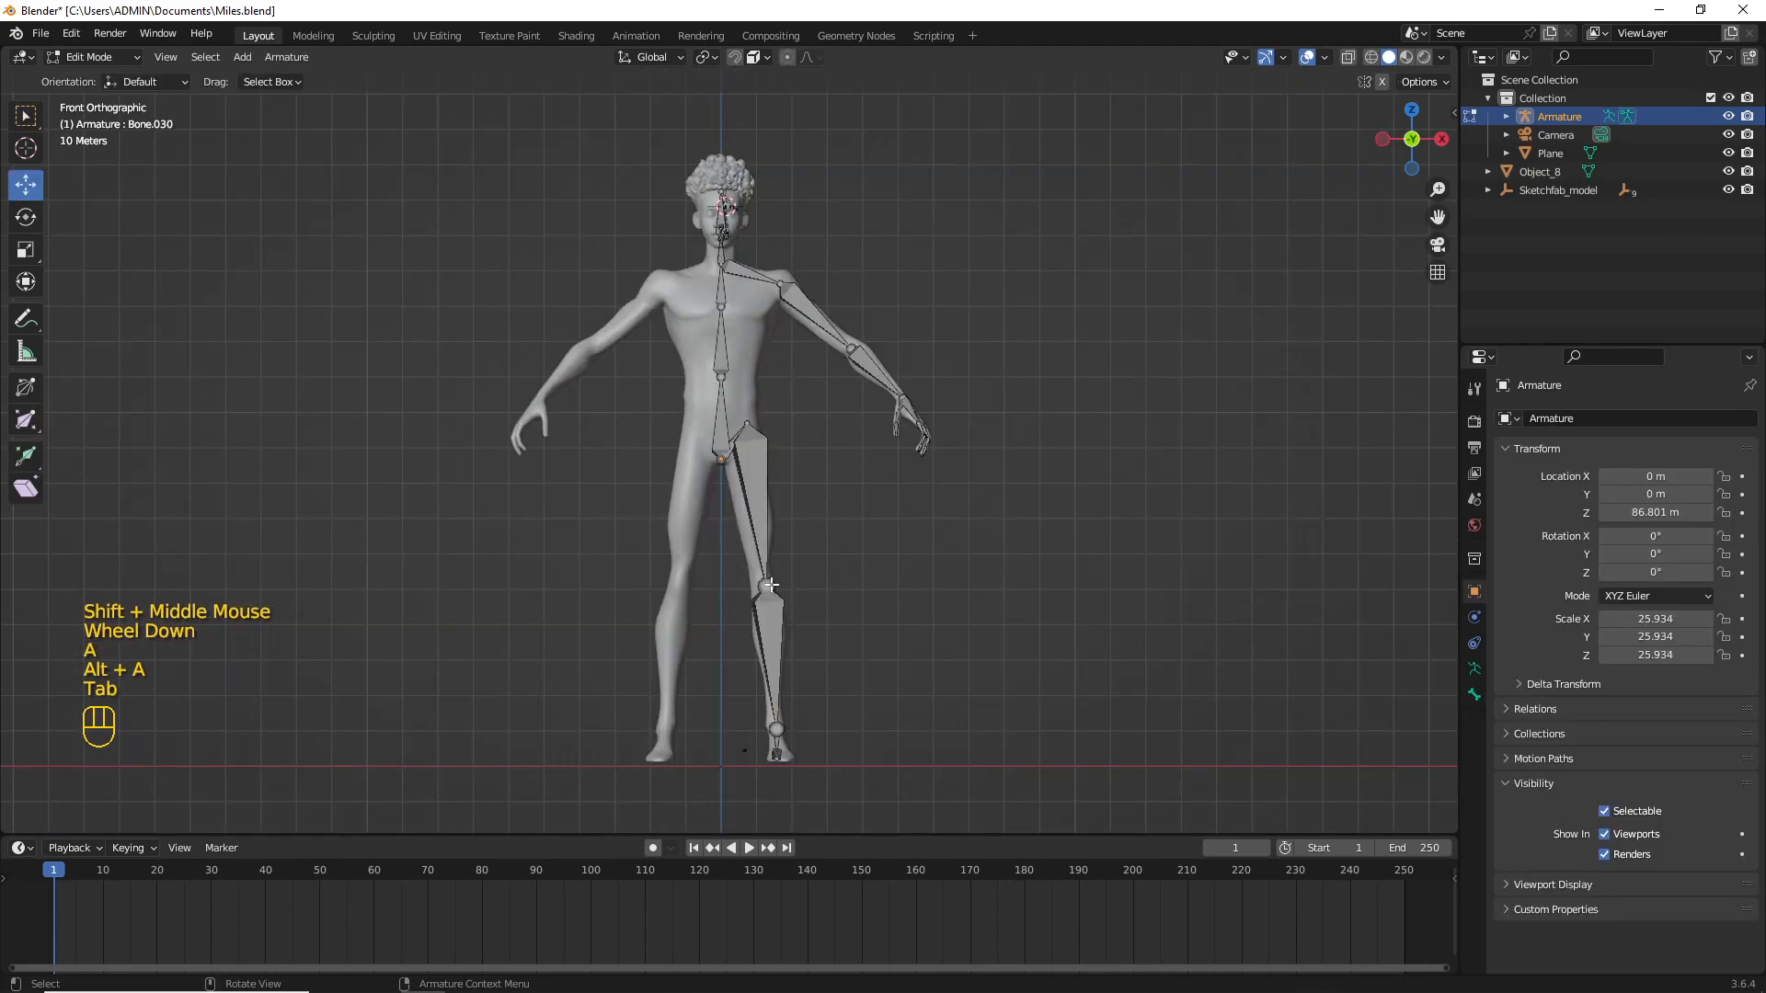
click(756, 510)
shift+middle_drag(625, 236, 695, 325)
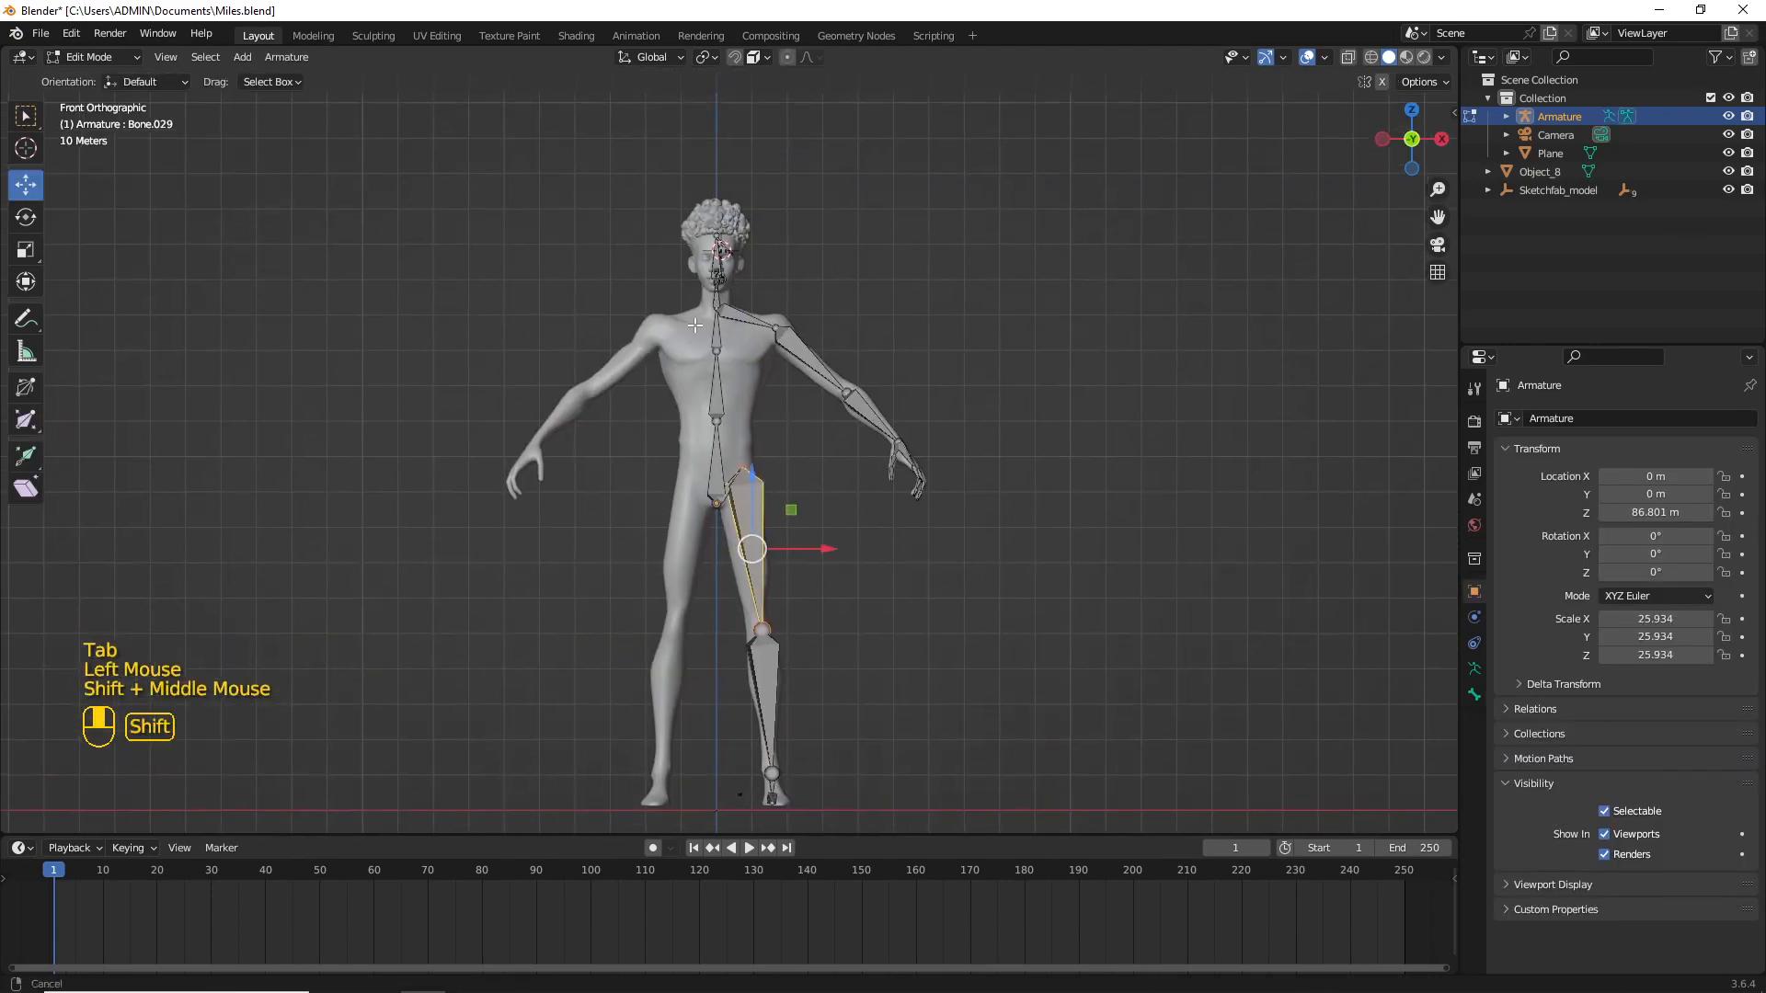
click(107, 58)
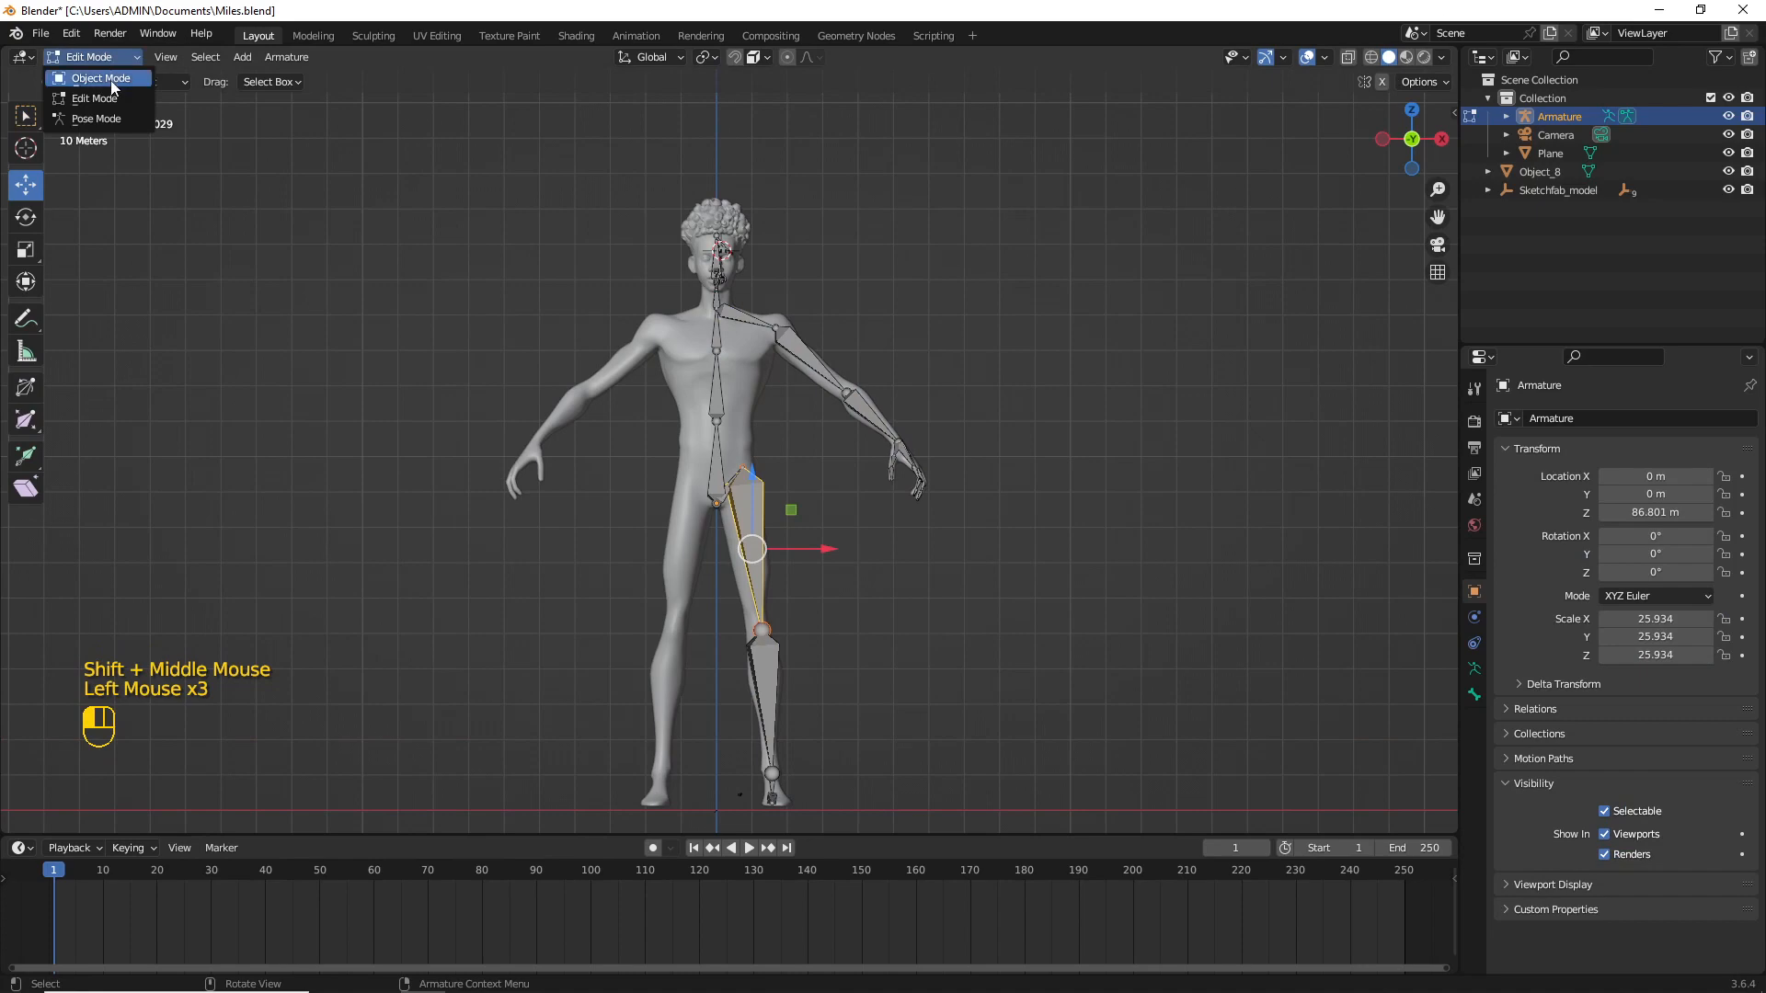
scroll(777, 434, up, 1)
key(alt+a)
scroll(778, 576, up, 1)
shift+middle_drag(778, 592, 781, 612)
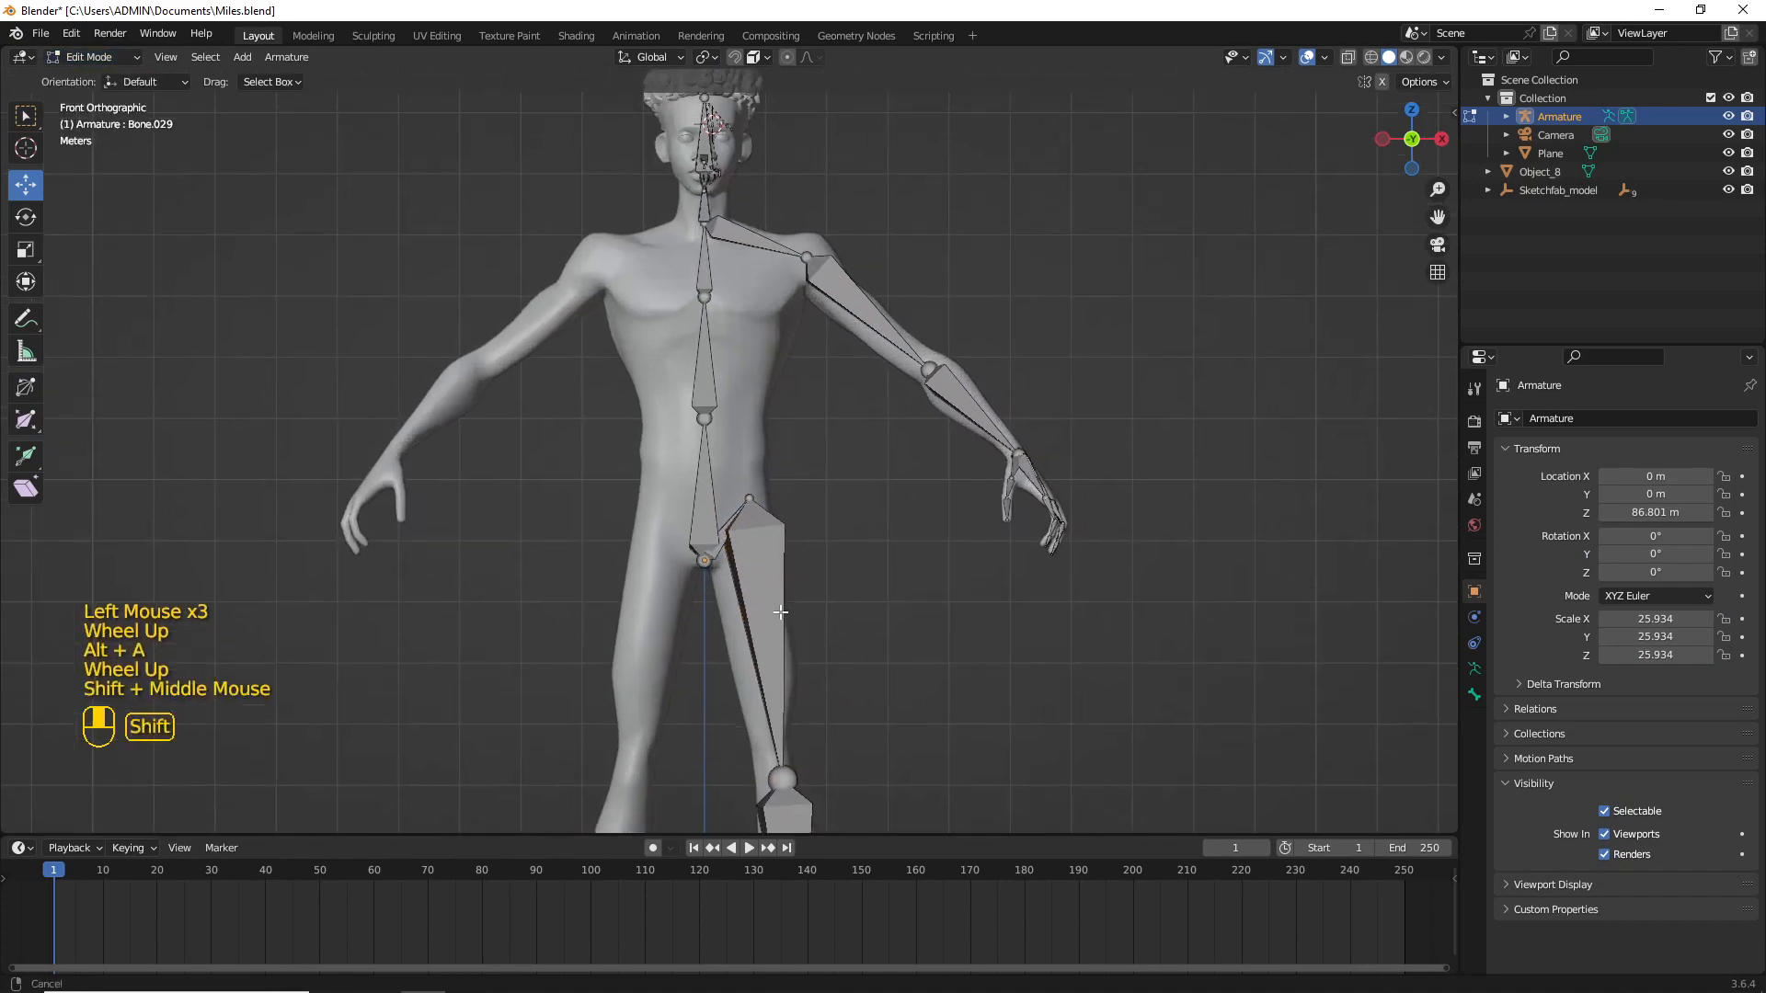
Step: Circle-select the thigh, shin, foot and ankle control bones of the rigged leg
scroll(781, 612, up, 2)
shift+middle_drag(805, 706, 777, 485)
key(c)
click(741, 553)
scroll(765, 599, down, 1)
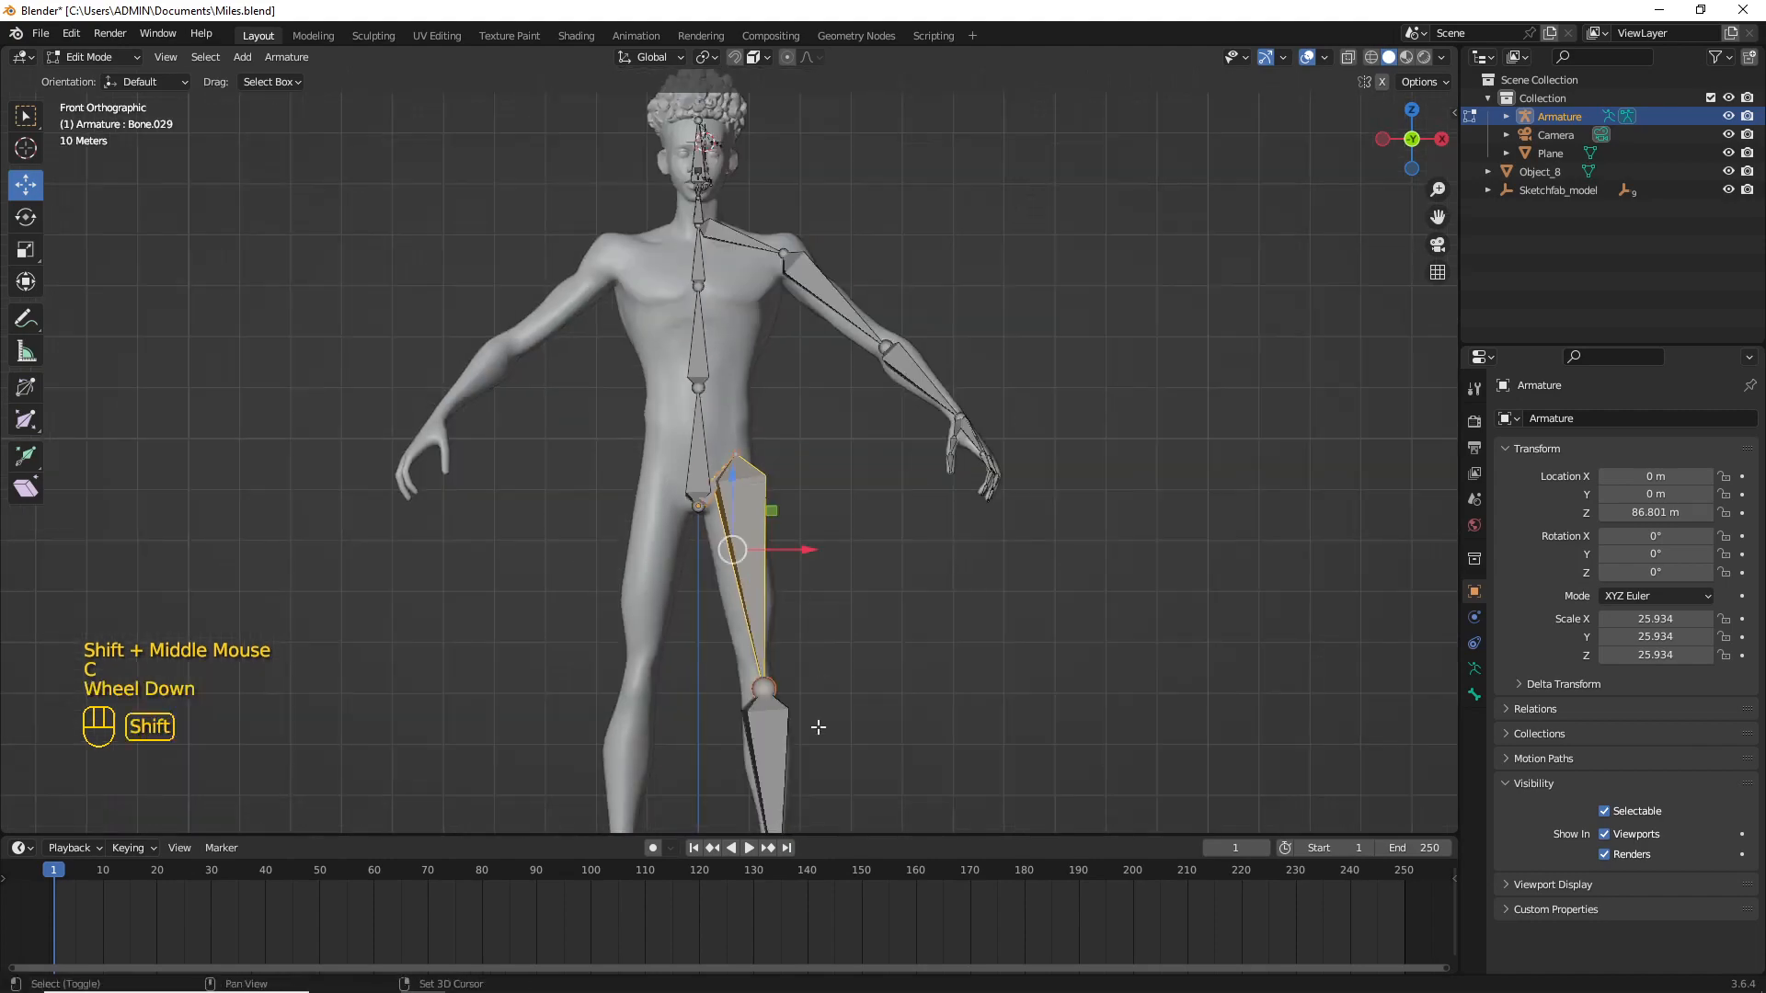
shift+middle_drag(816, 726, 789, 558)
key(c)
drag(760, 466, 757, 682)
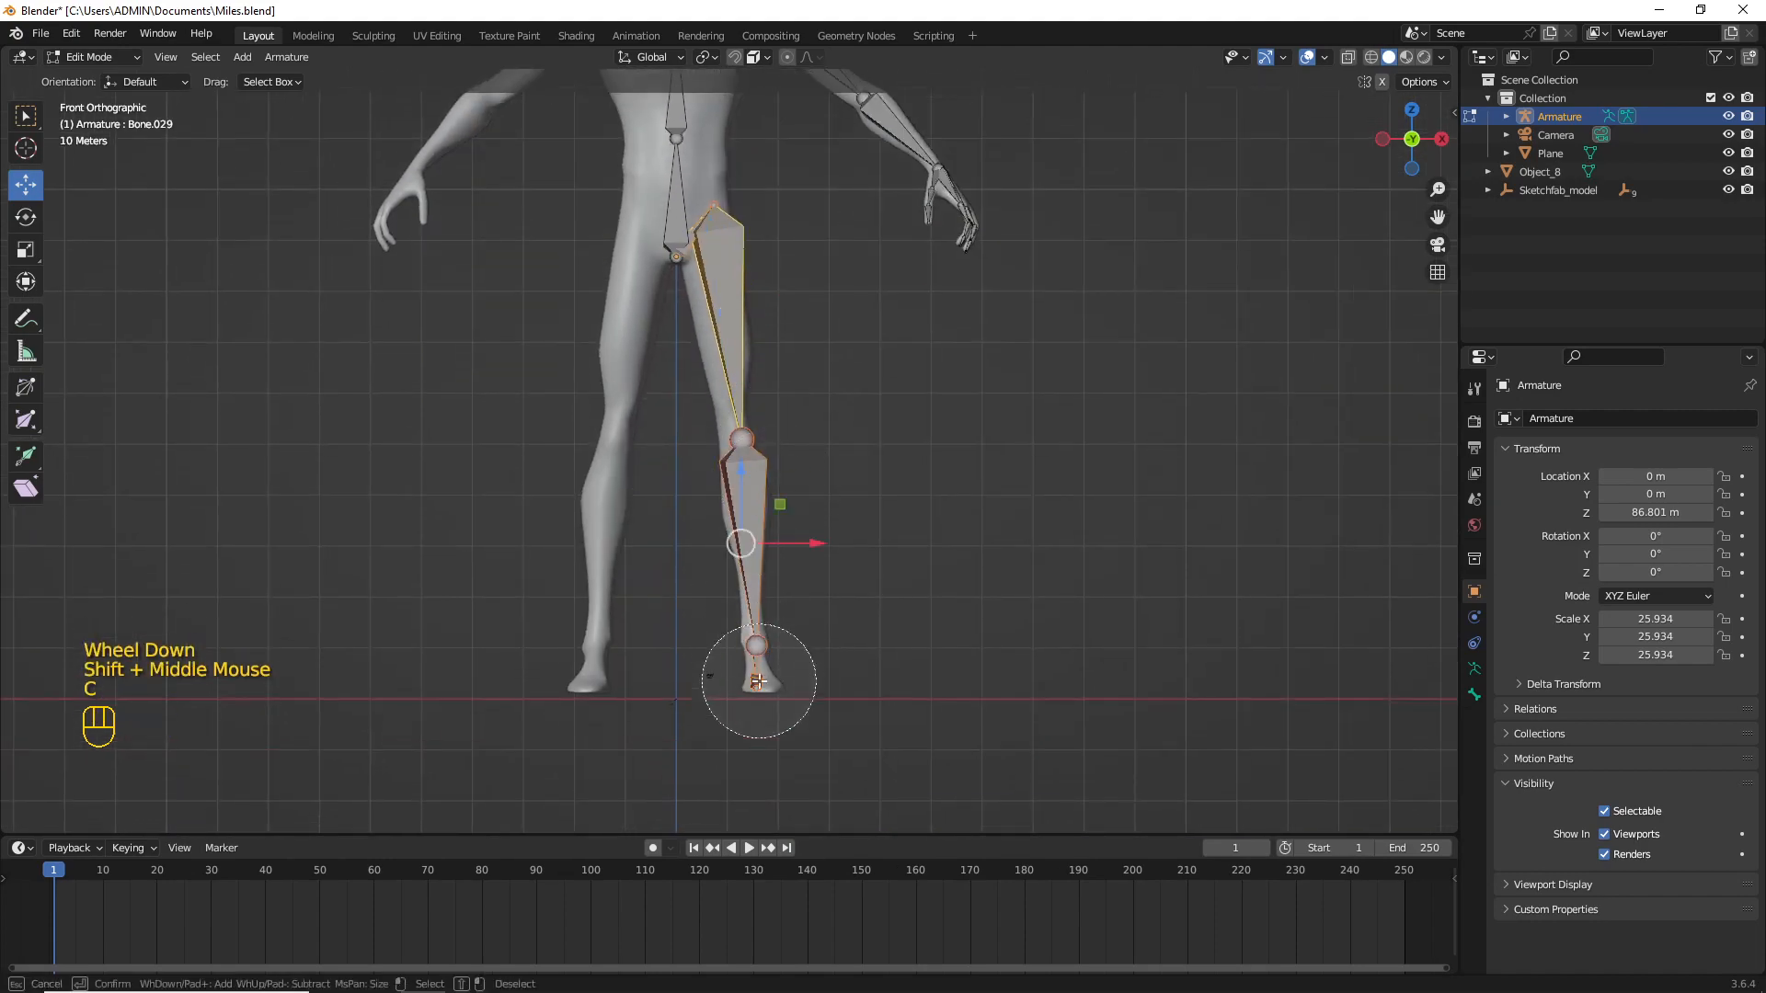
Step: Add the shoulder, arm, hand and finger bones of the rigged side to the selection
shift+middle_drag(764, 276, 784, 644)
key(c)
drag(785, 354, 1097, 746)
shift+click(722, 366)
scroll(800, 493, up, 4)
Step: Add the off-center lip bones, the mouth-corner bone and the eyebrow bones to the selection
shift+middle_drag(740, 292, 772, 637)
scroll(800, 492, up, 6)
shift+click(777, 421)
shift+click(859, 445)
shift+click(733, 590)
shift+click(837, 581)
shift+click(925, 513)
scroll(787, 464, down, 7)
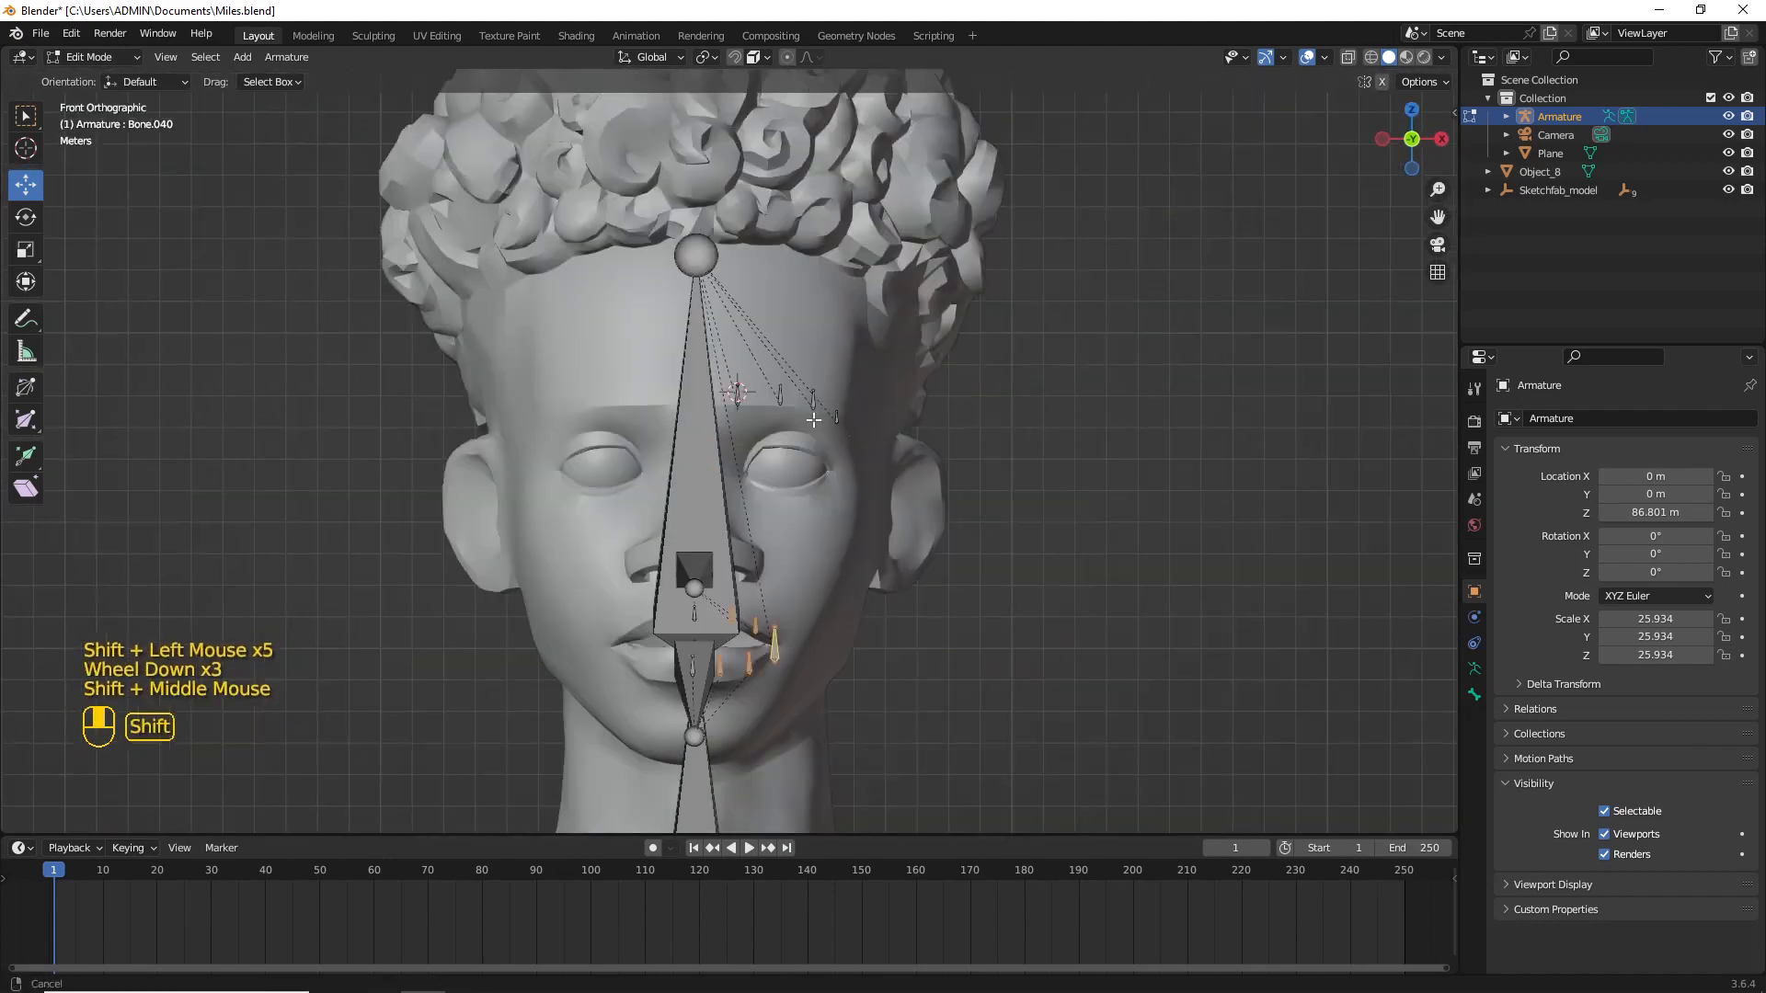
key(KP_1)
middle_drag(863, 528, 969, 545)
scroll(993, 513, down, 2)
scroll(970, 545, down, 1)
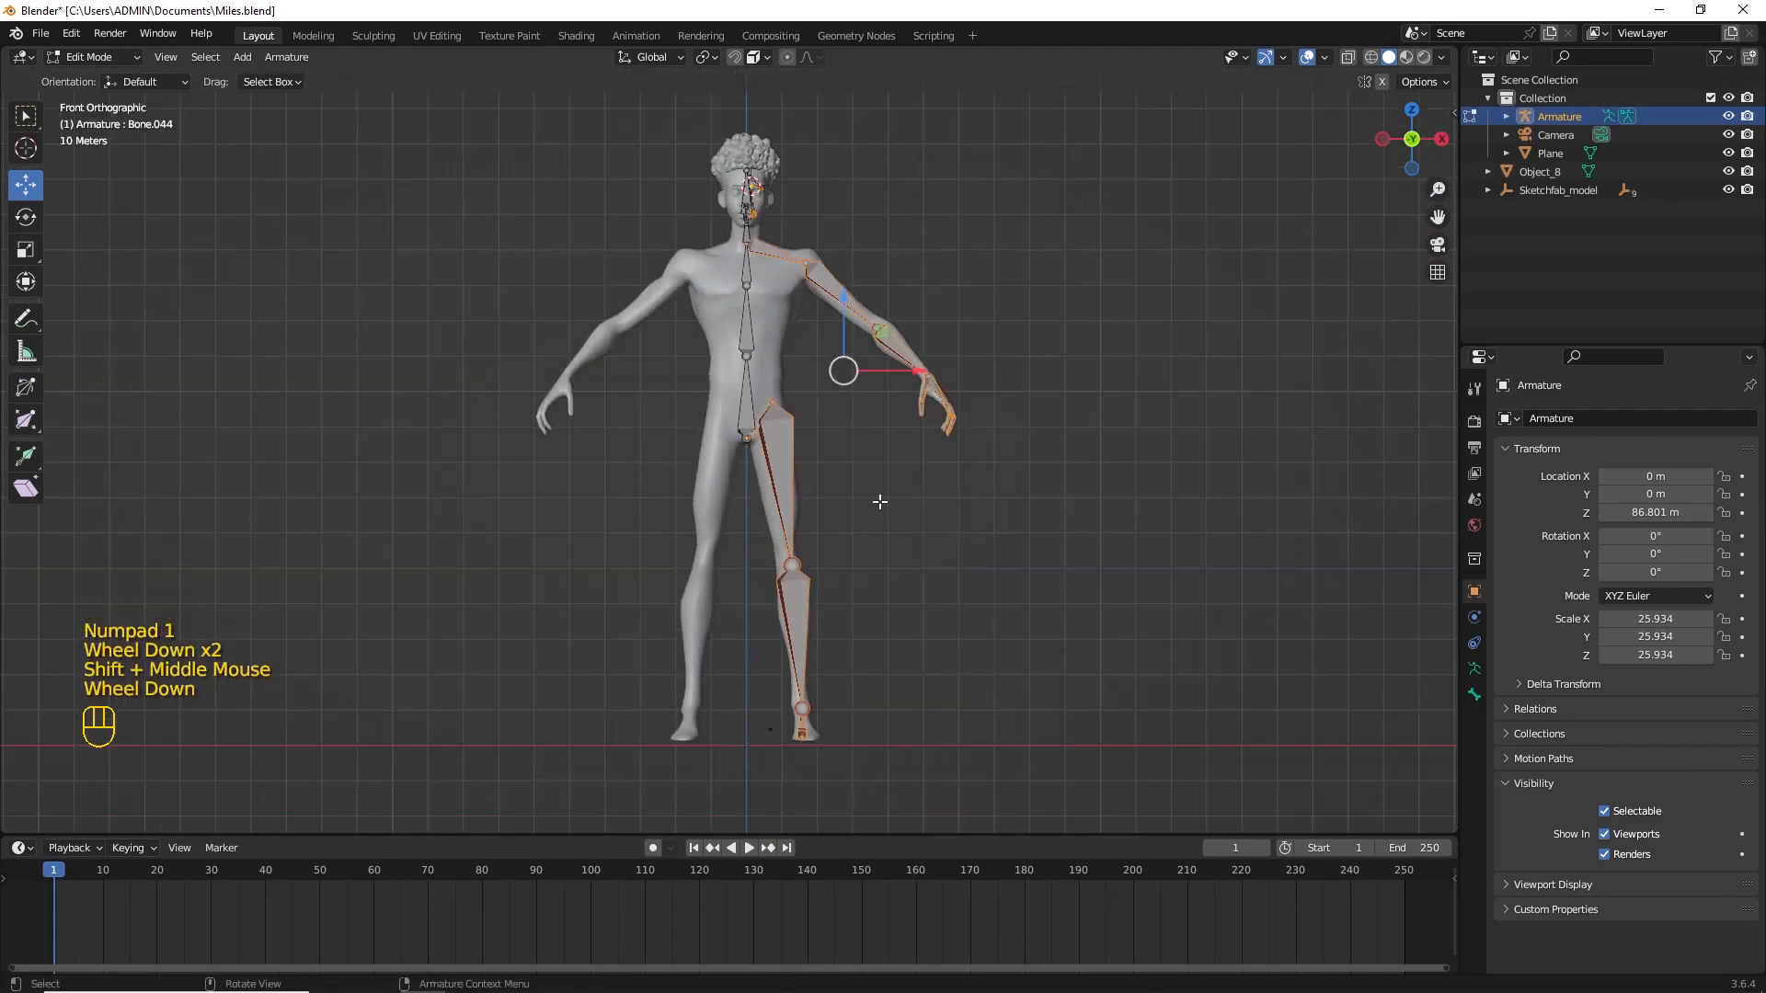
Step: Reset the 3D cursor to the world origin and set the transform pivot point to 3D Cursor
key(shift+c)
shift+middle_drag(883, 643, 857, 561)
scroll(871, 579, up, 3)
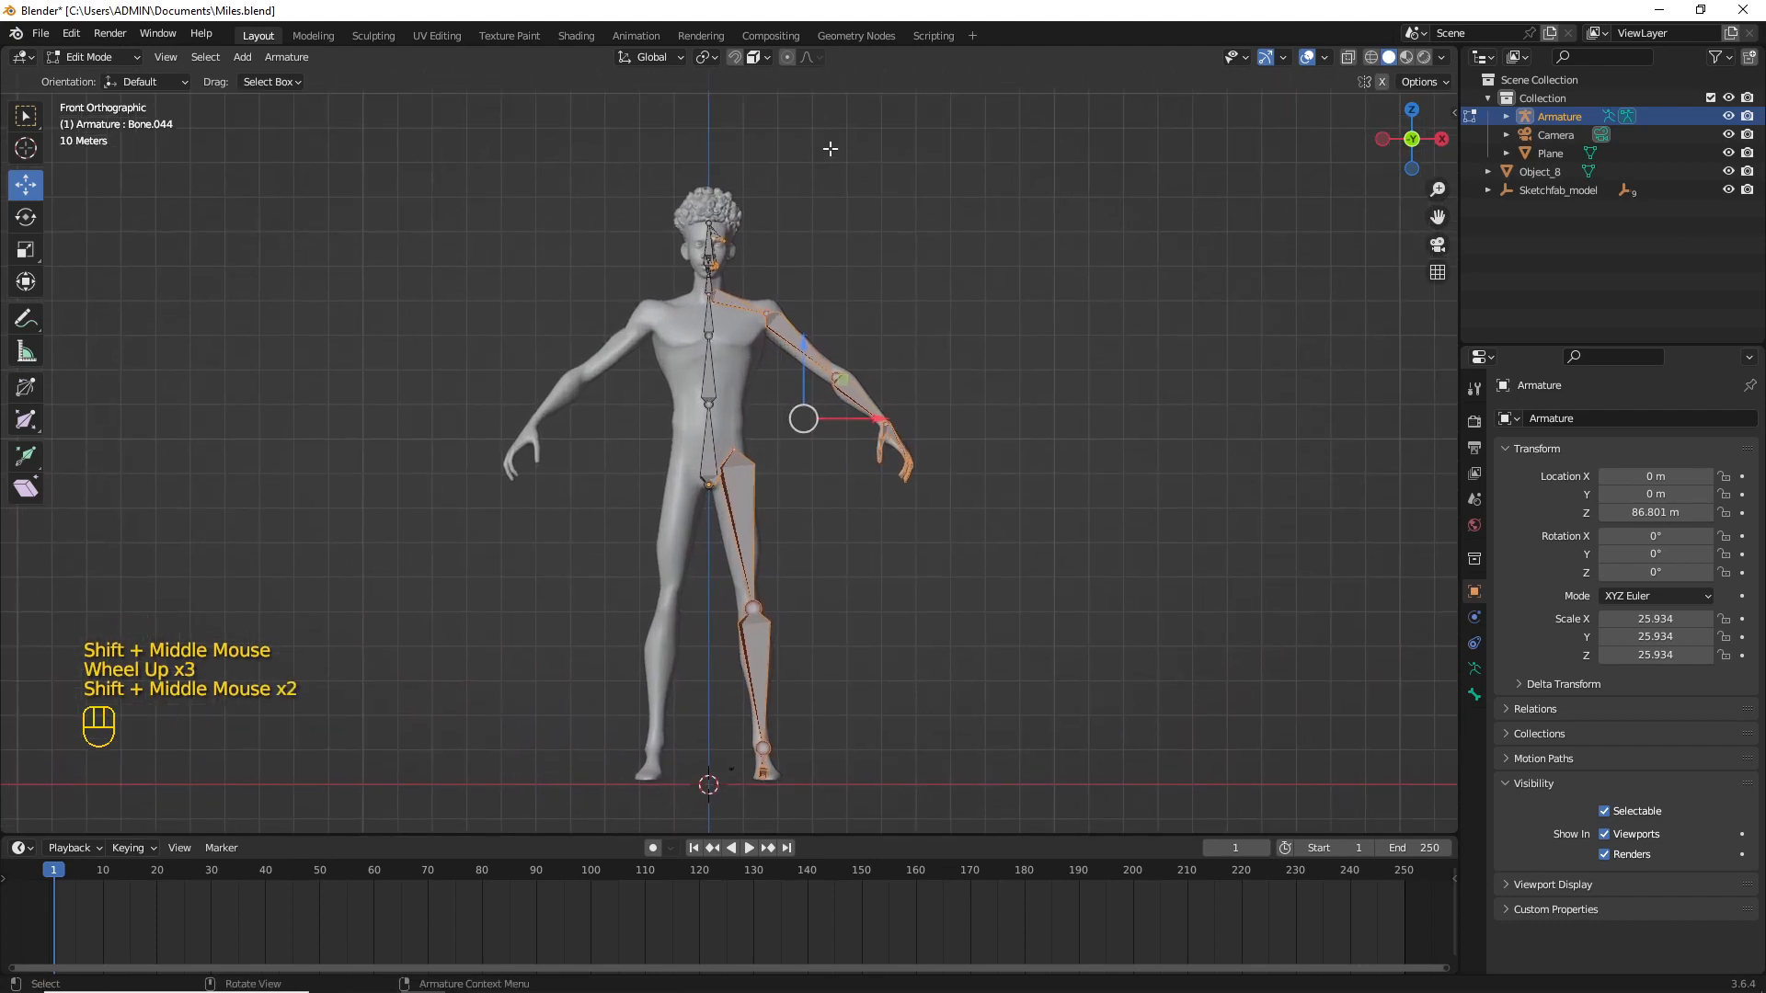
click(706, 58)
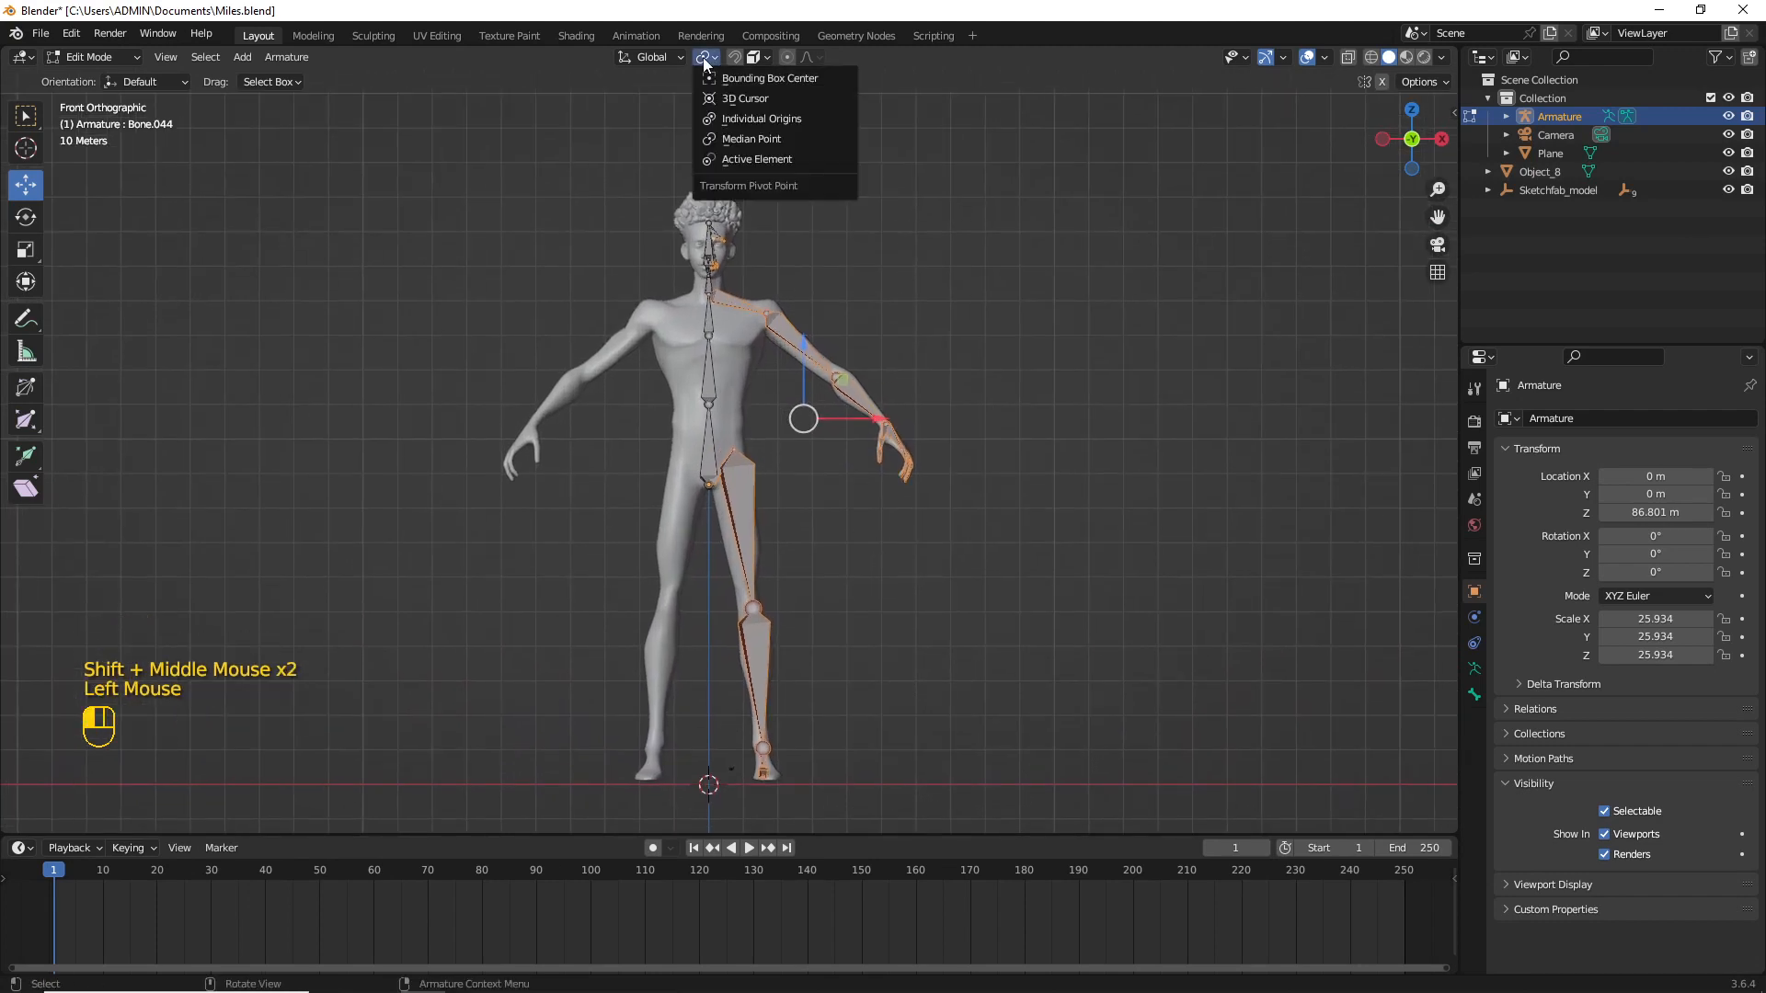
click(762, 98)
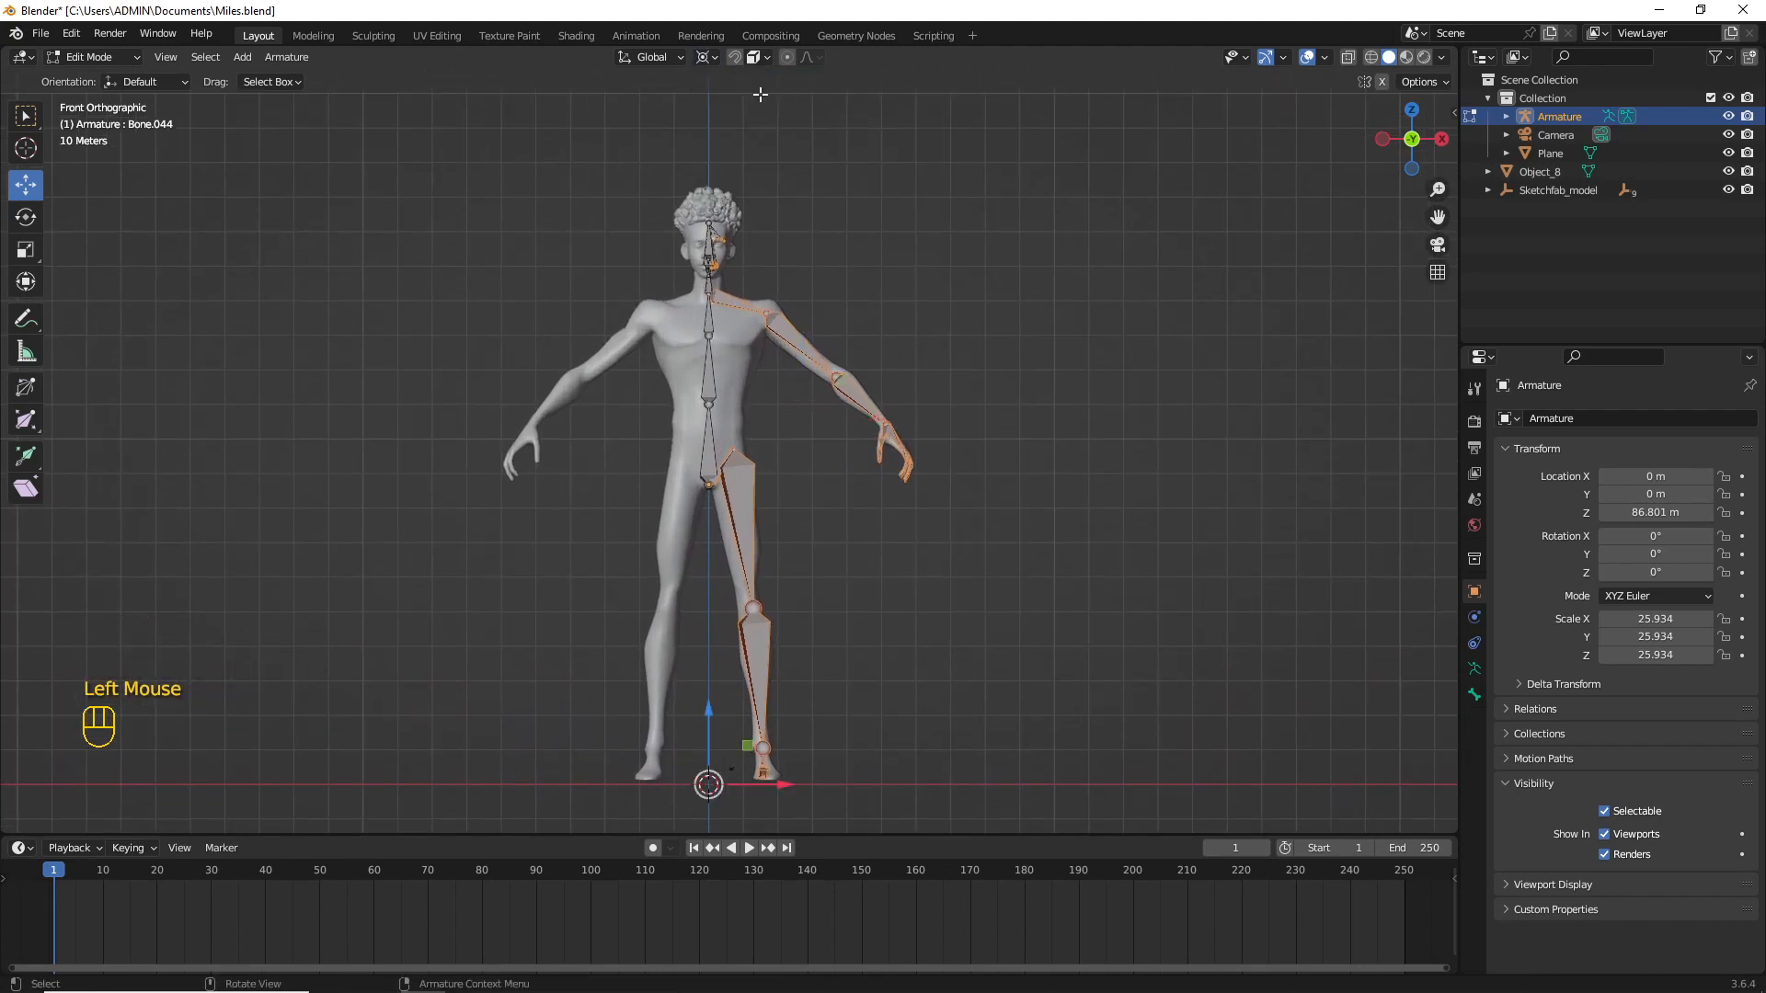
Step: Duplicate the selected bones in place, mirror the copies along X Global and leave Edit Mode
click(739, 338)
click(285, 58)
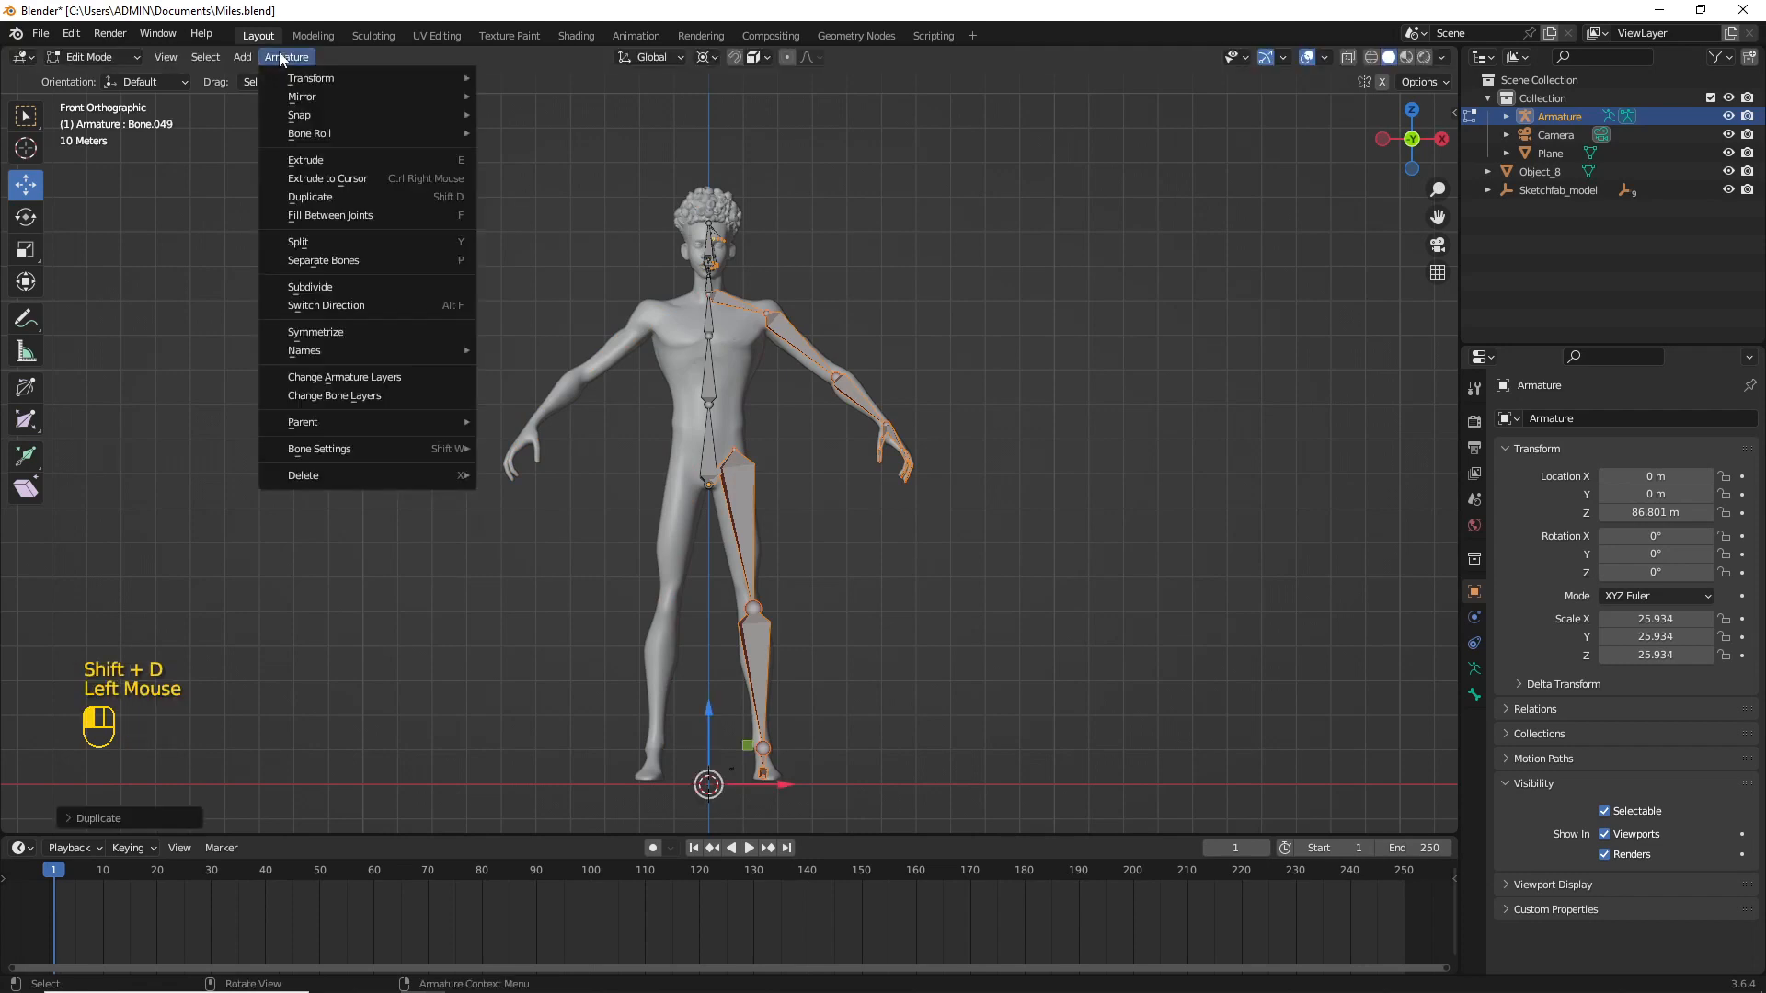
mouse_move(381, 99)
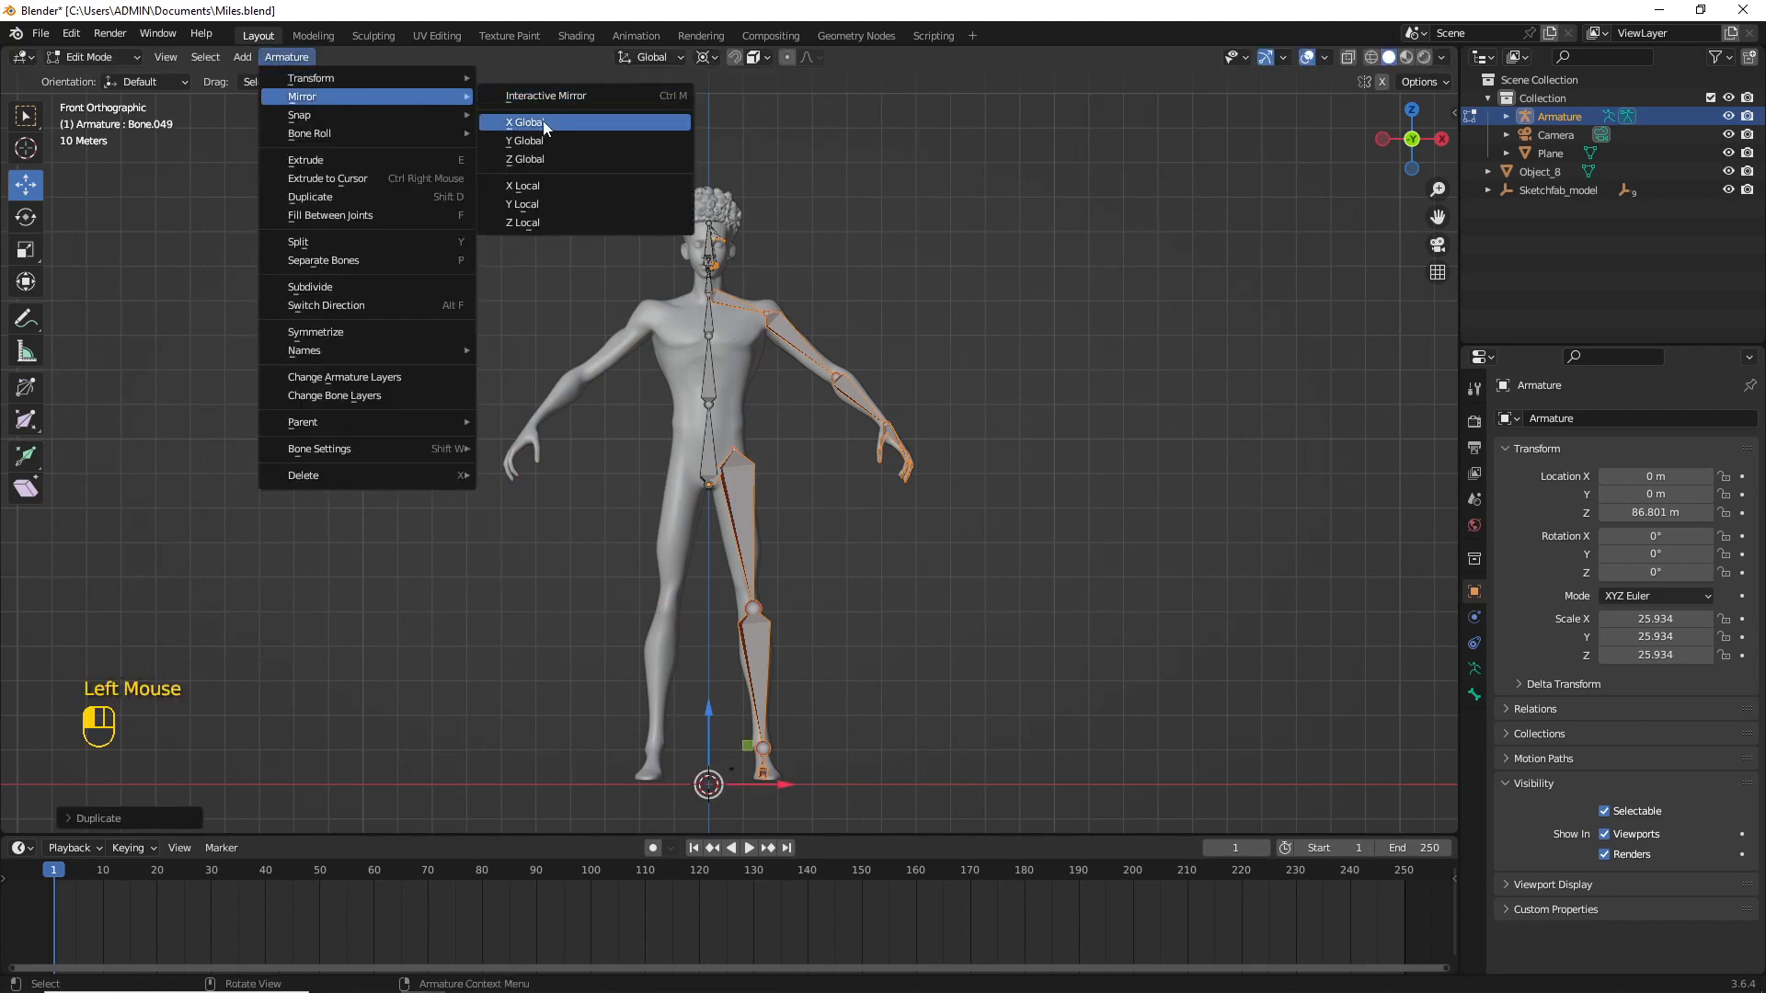
click(544, 123)
key(alt+a)
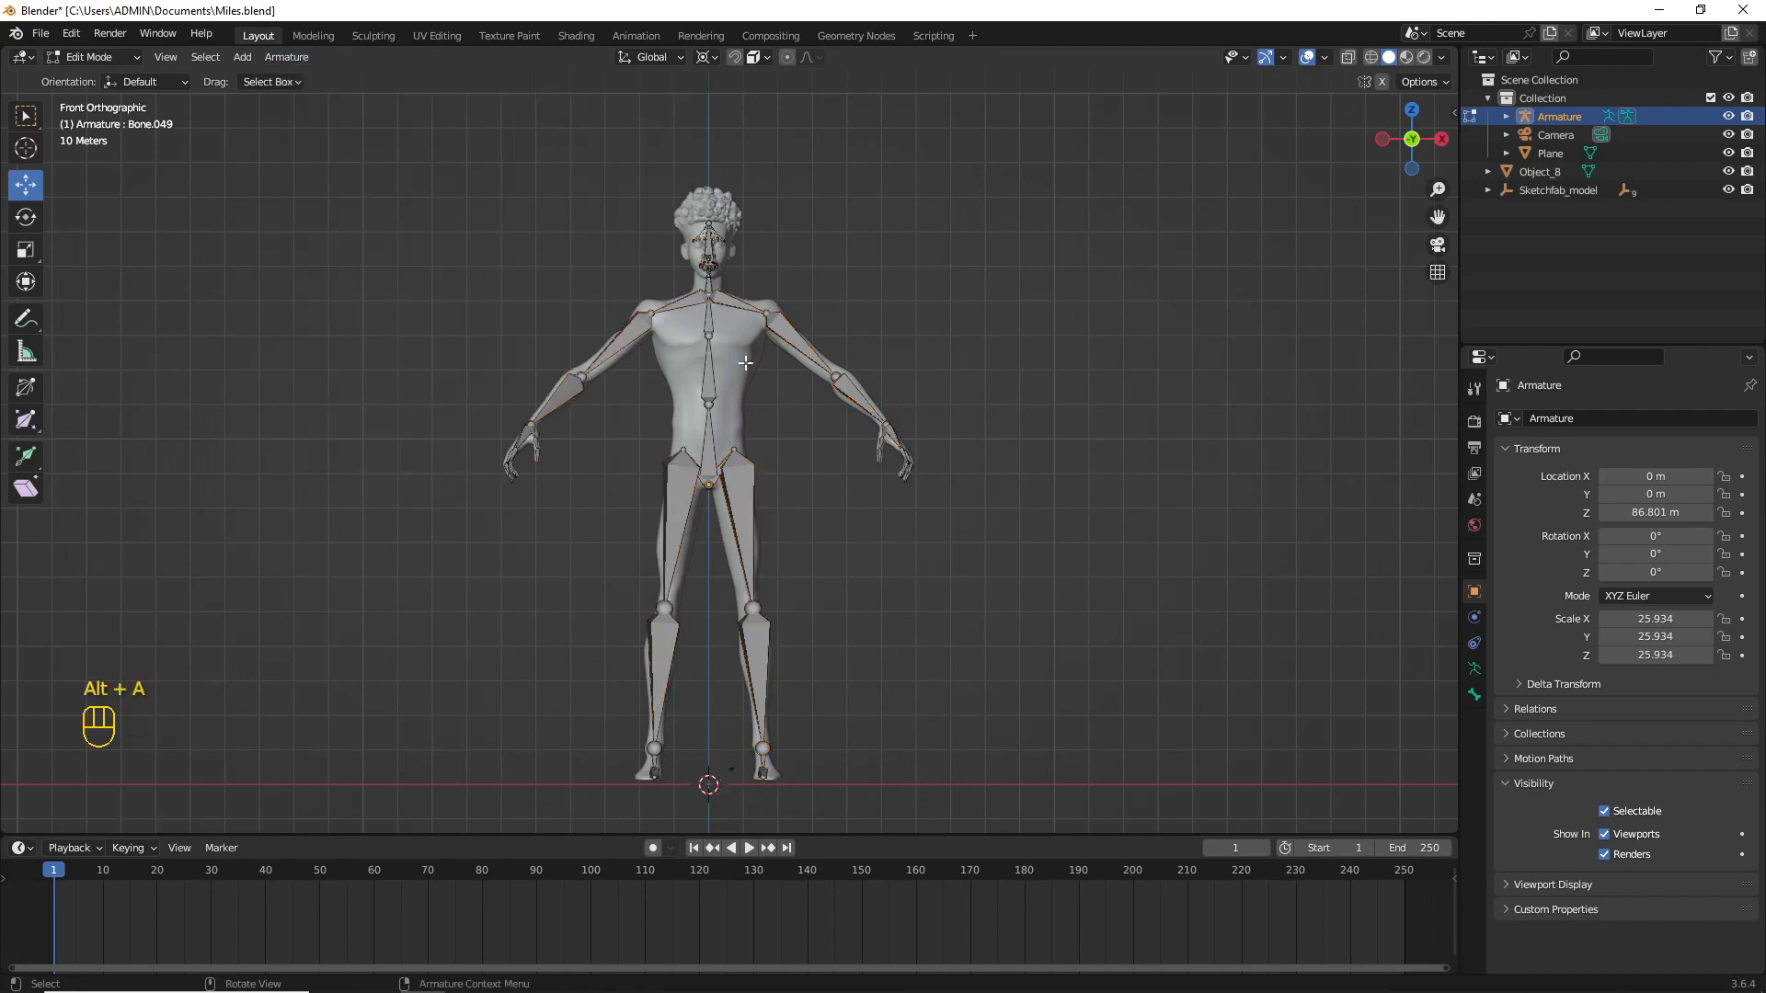
key(Tab)
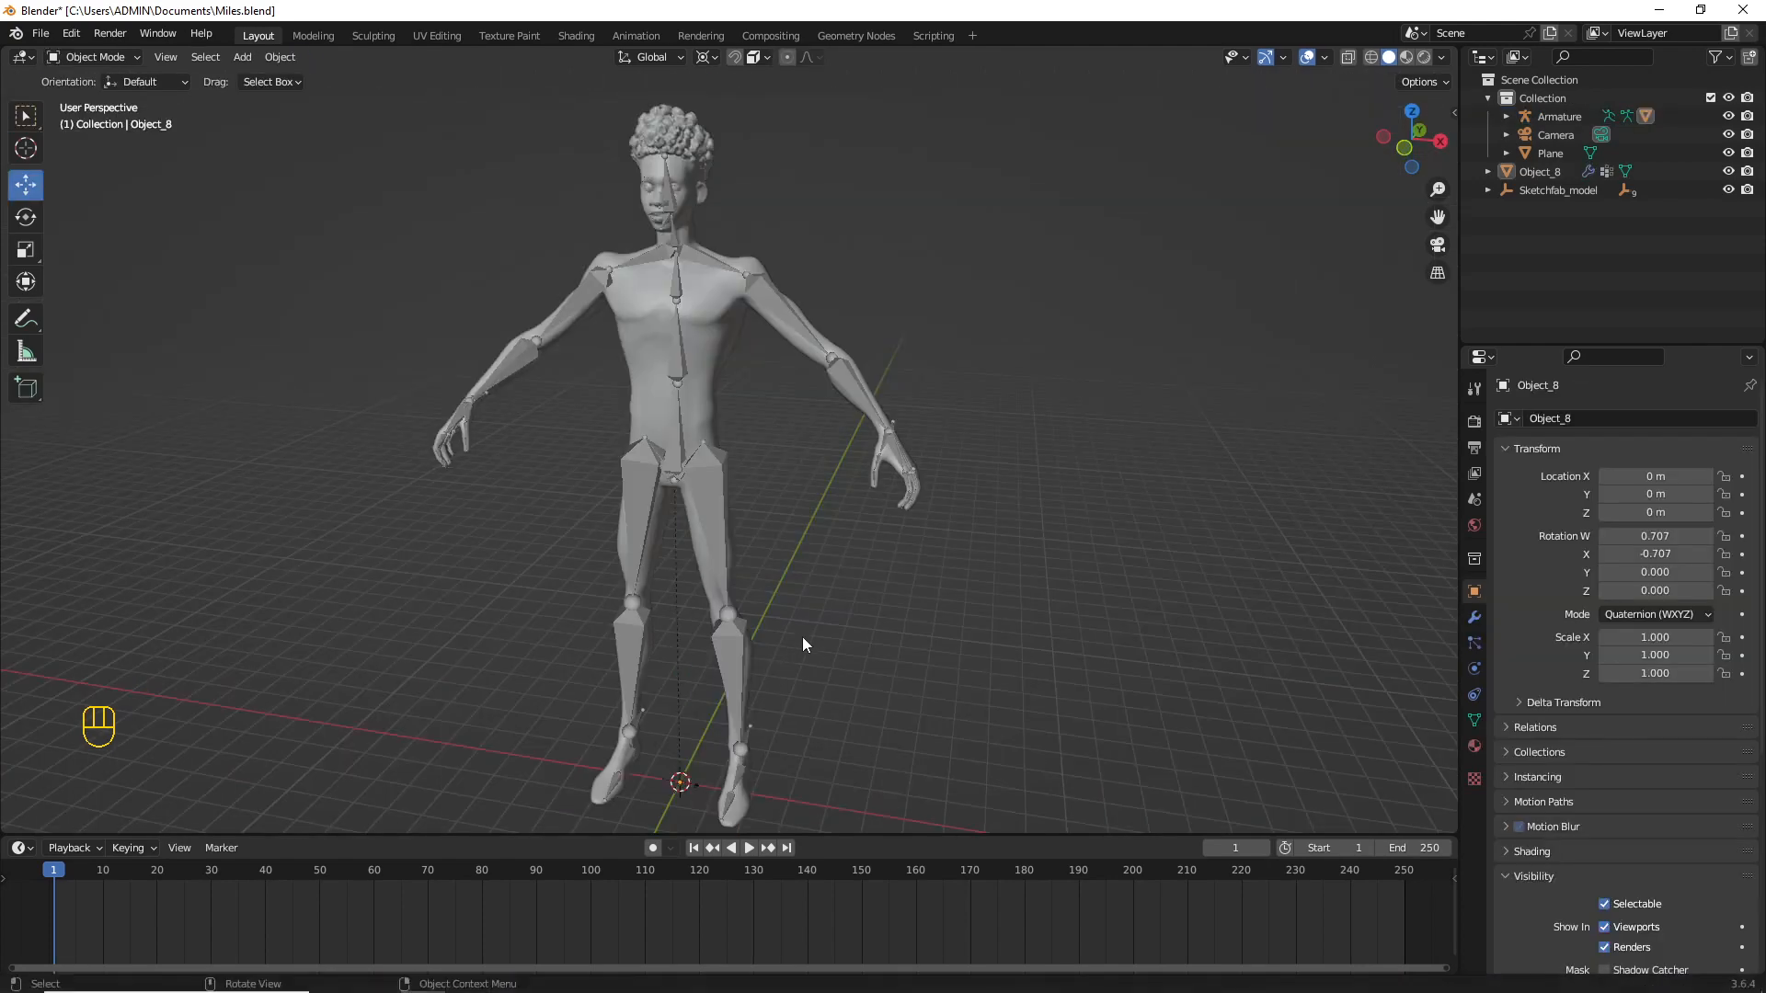
Step: Parent the body mesh to the armature with automatic weights and clear the selection
scroll(803, 637, down, 2)
scroll(803, 637, up, 2)
click(709, 366)
shift+middle_drag(708, 366, 742, 442)
scroll(745, 471, up, 1)
scroll(754, 465, down, 1)
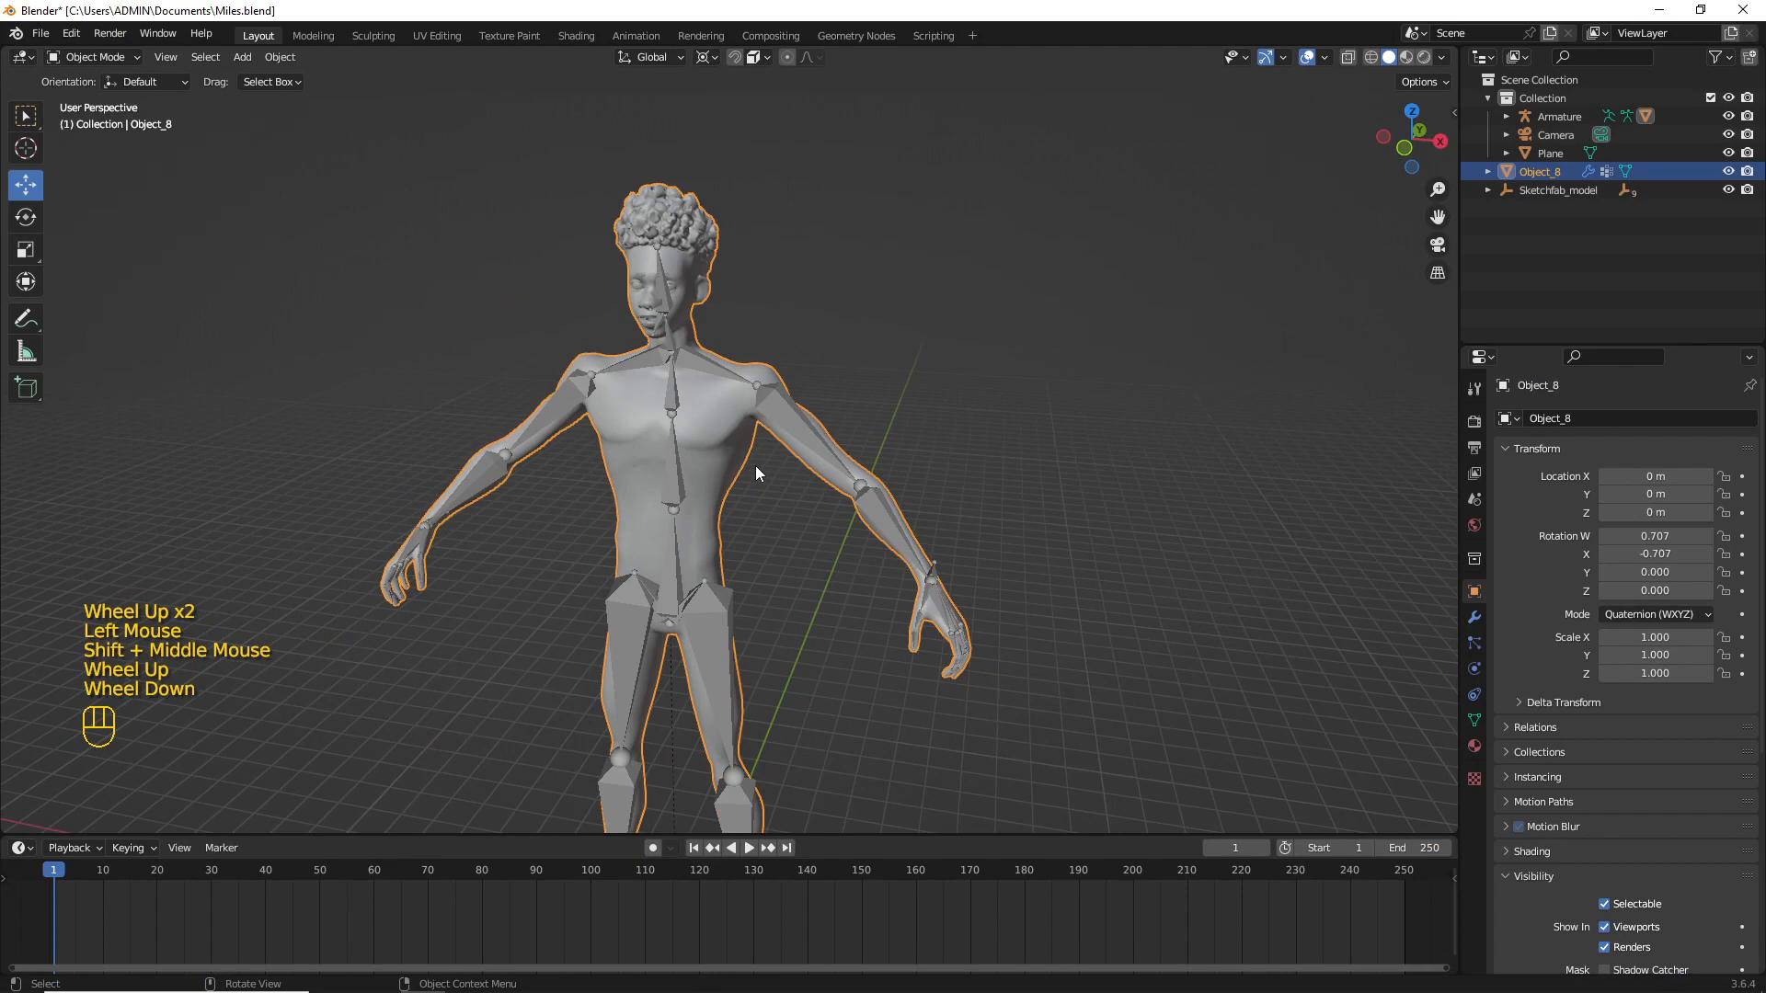
shift+click(810, 440)
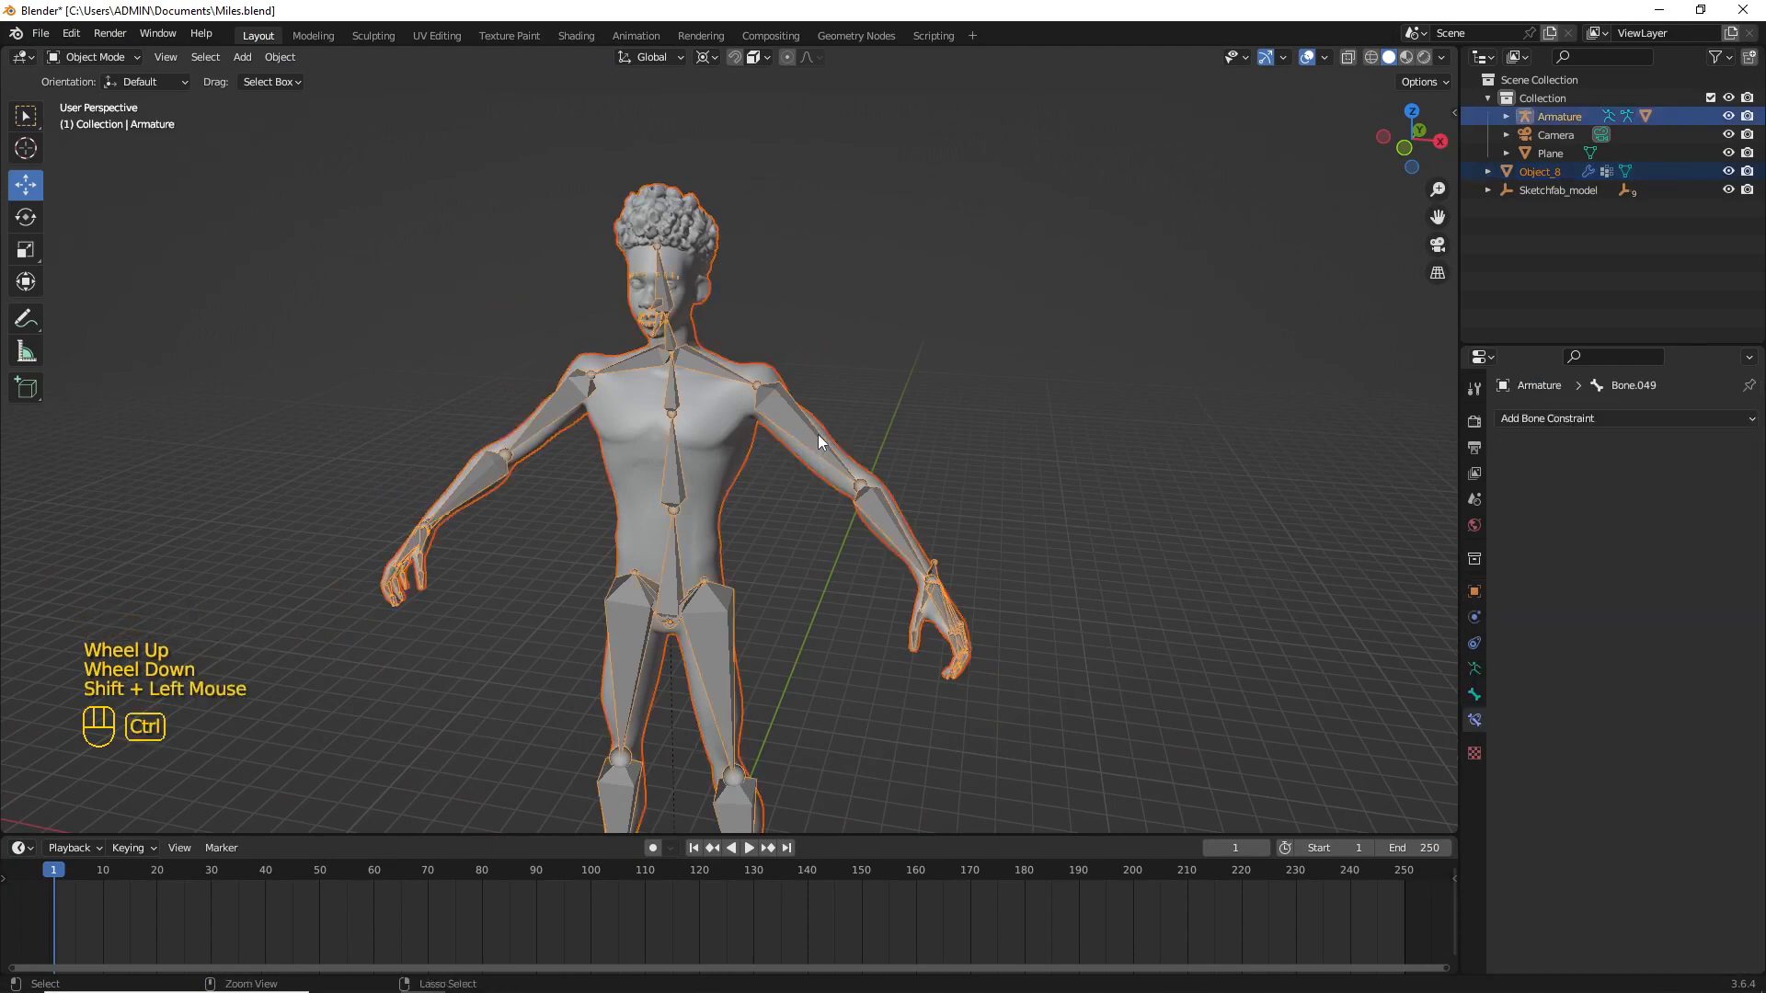
key(ctrl+p)
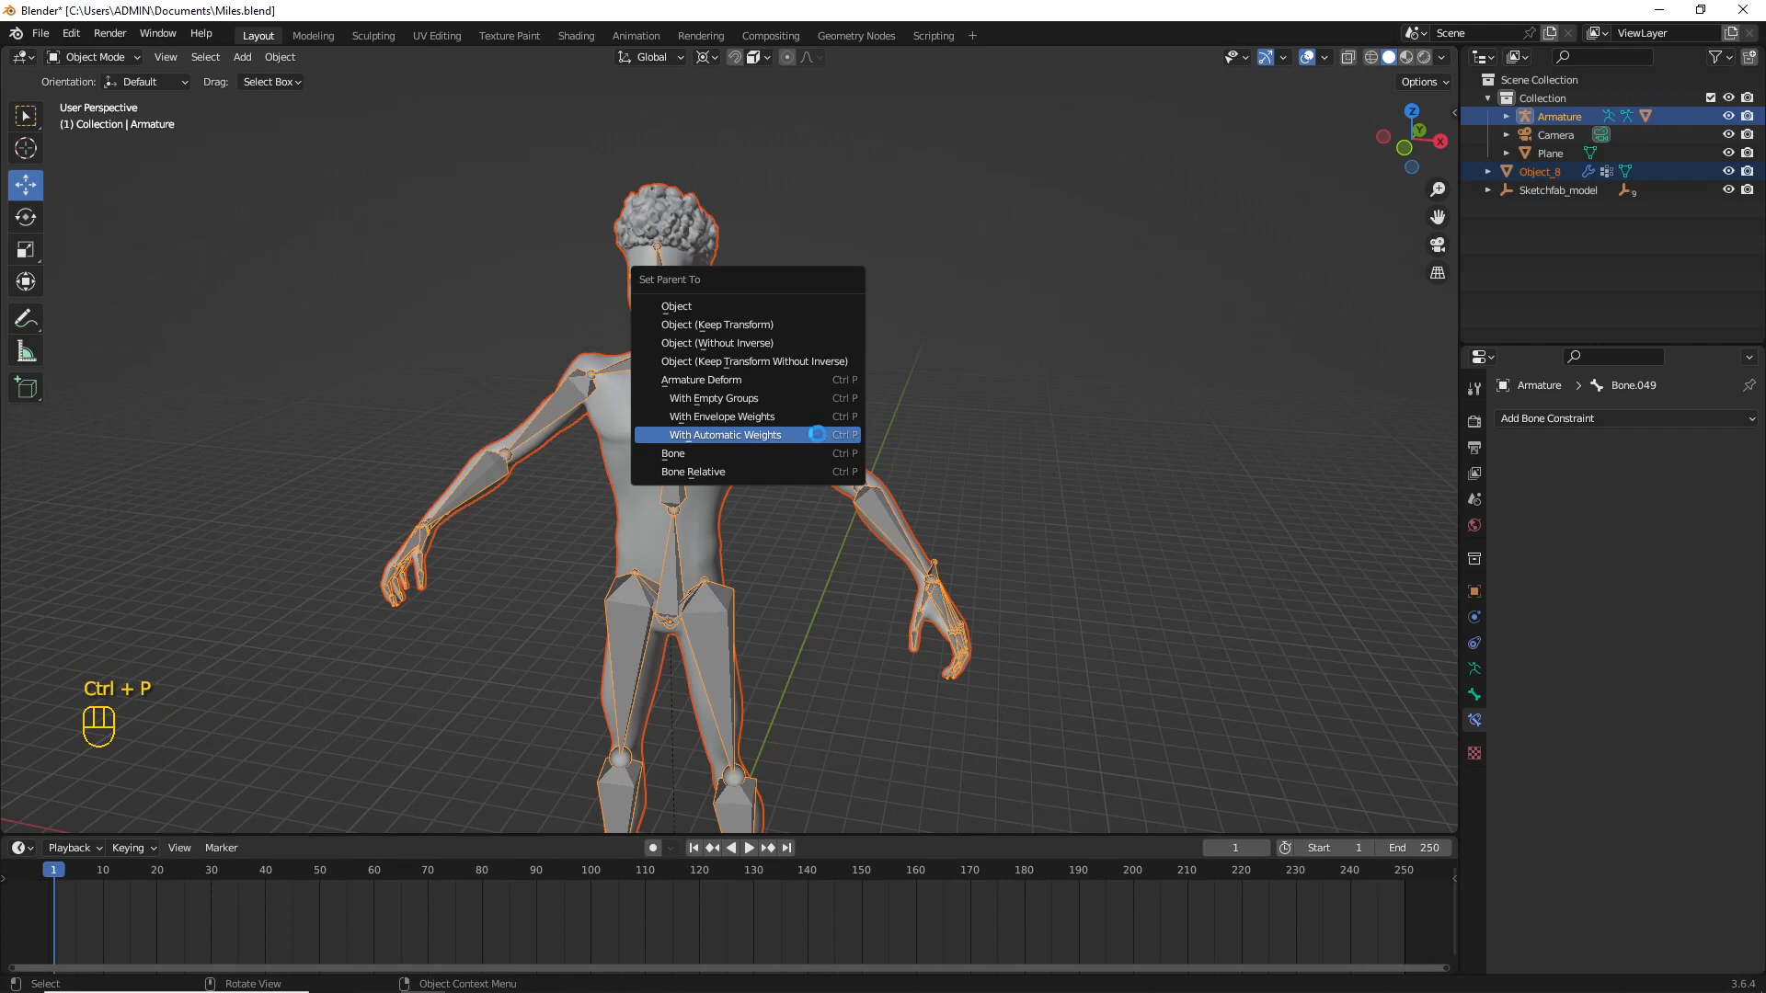
click(816, 434)
key(alt+a)
Step: Put the armature in Pose Mode and move the wrist IK bones to test the arm deformation
middle_drag(925, 526, 883, 529)
shift+middle_drag(883, 530, 941, 521)
click(876, 524)
key(ctrl+Tab)
click(877, 522)
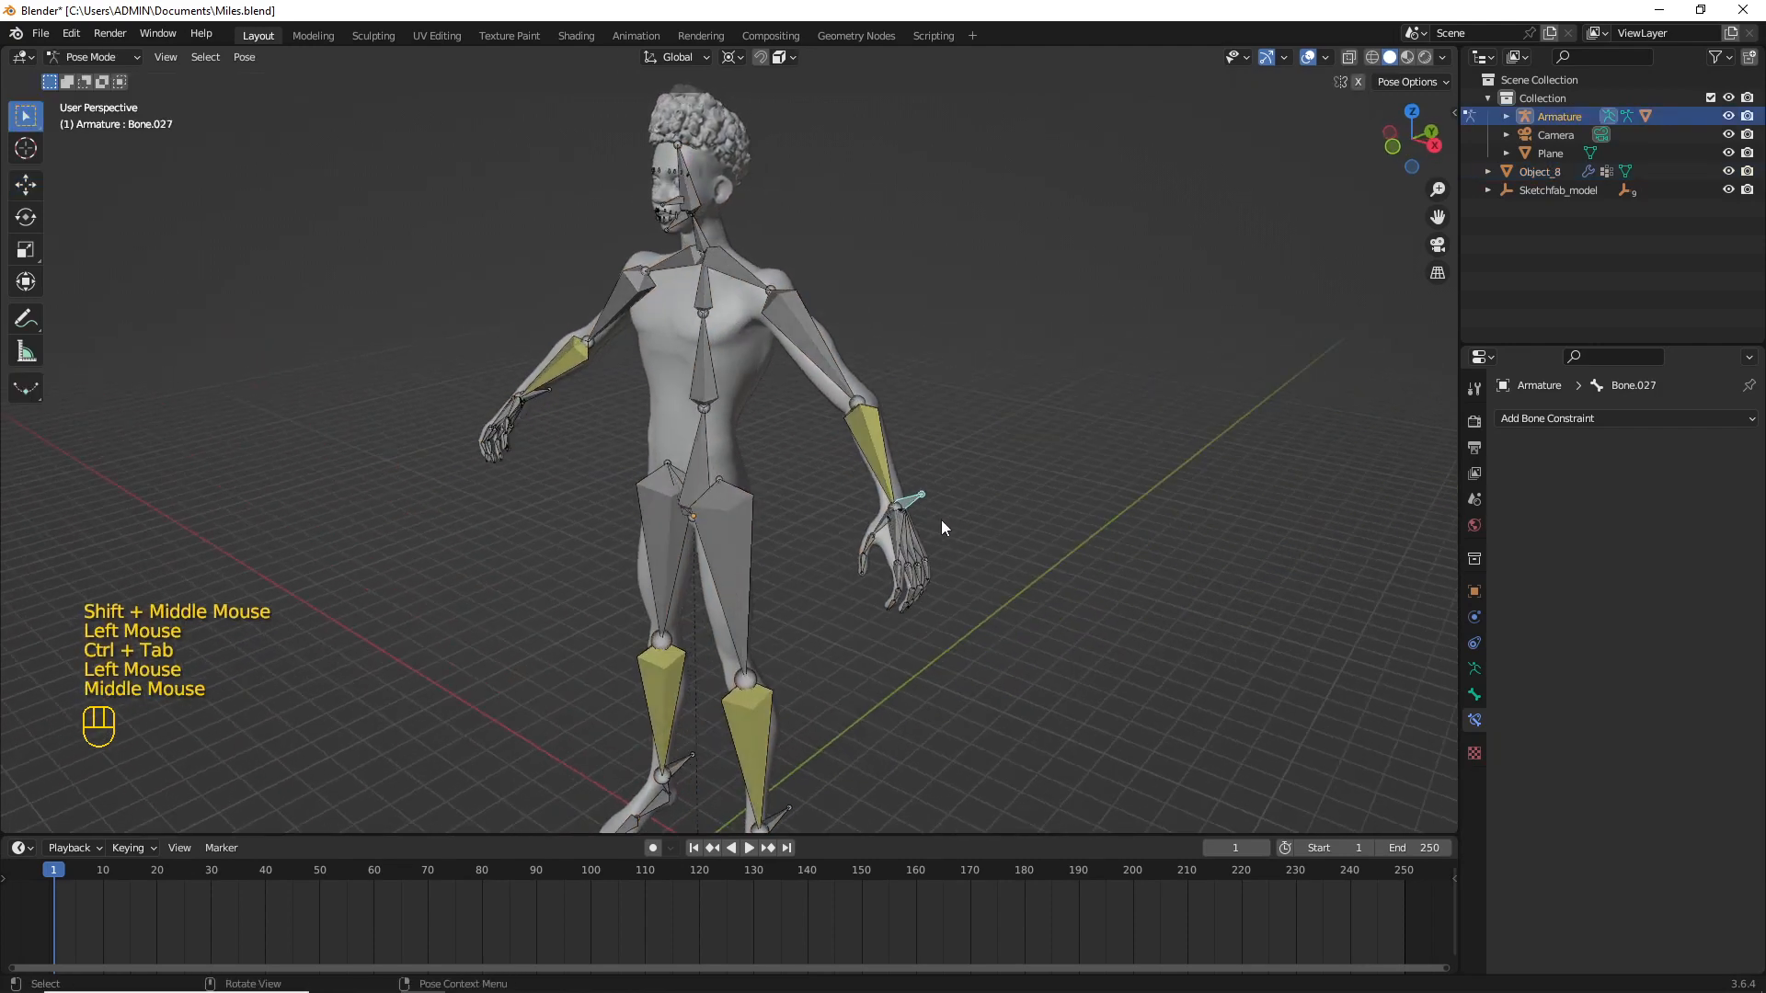
key(g)
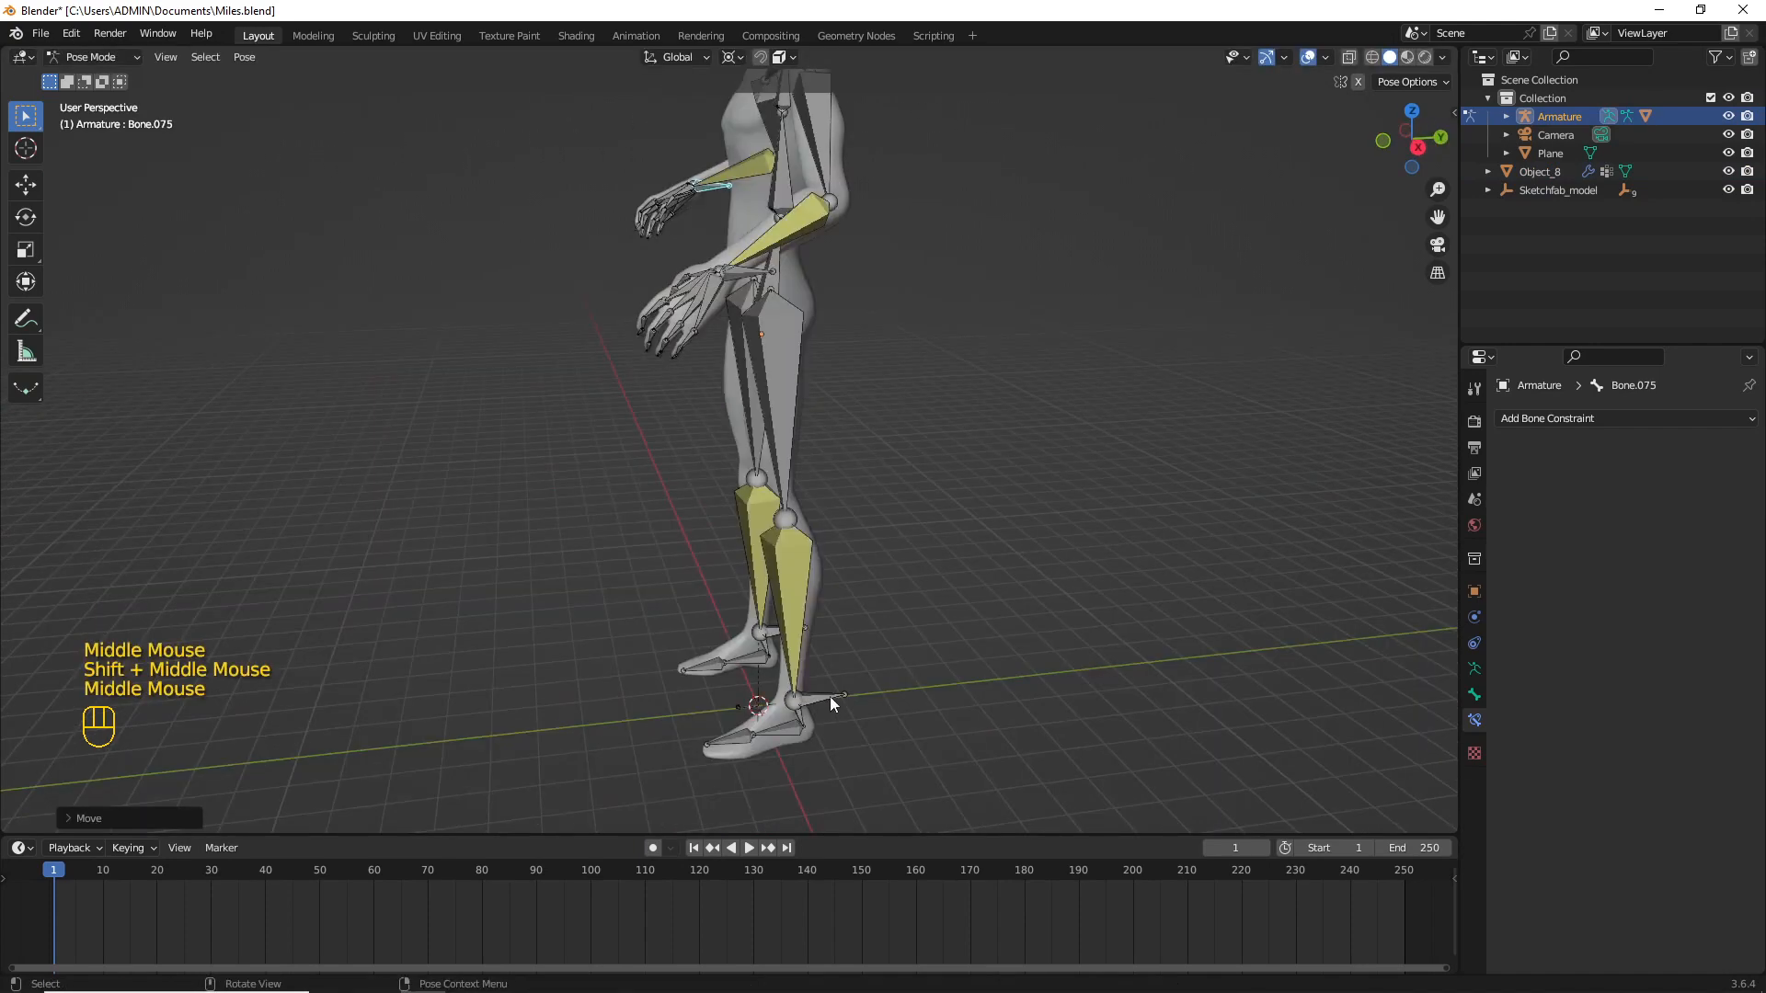
Step: Test the leg rig by moving the ankle IK bone and trying to move the thigh and shin bones
click(830, 697)
key(g)
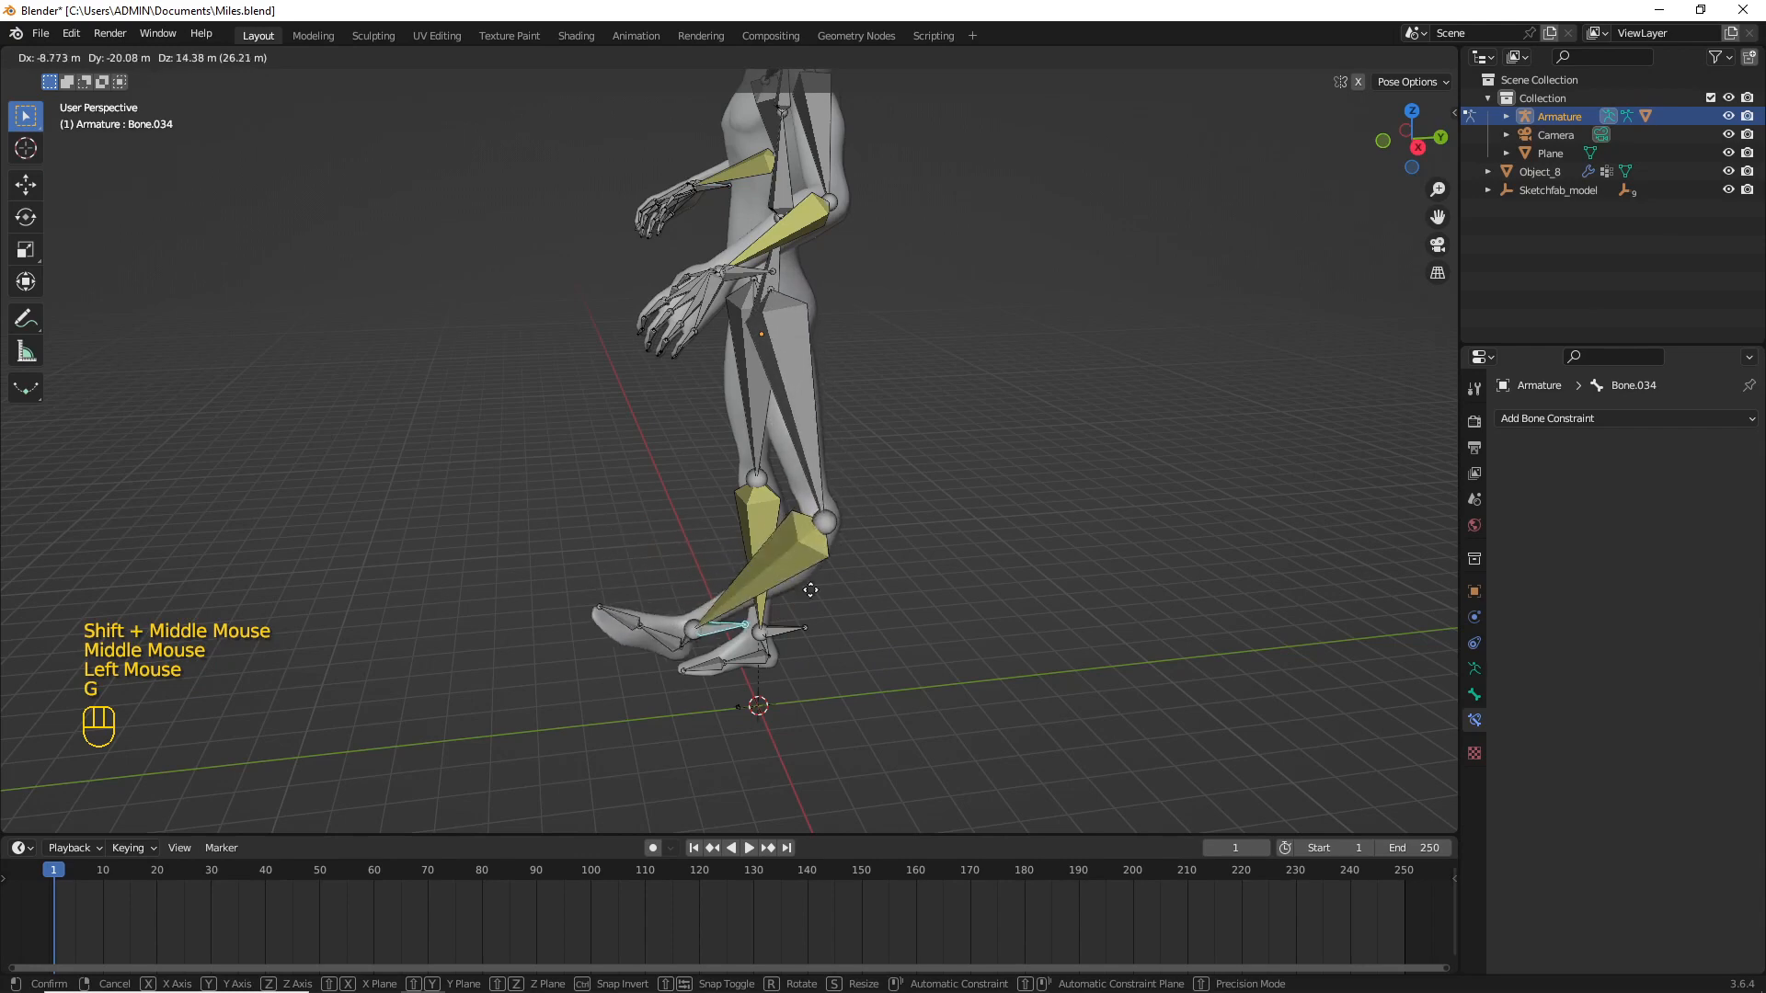
middle_drag(951, 457, 780, 455)
click(782, 455)
key(g)
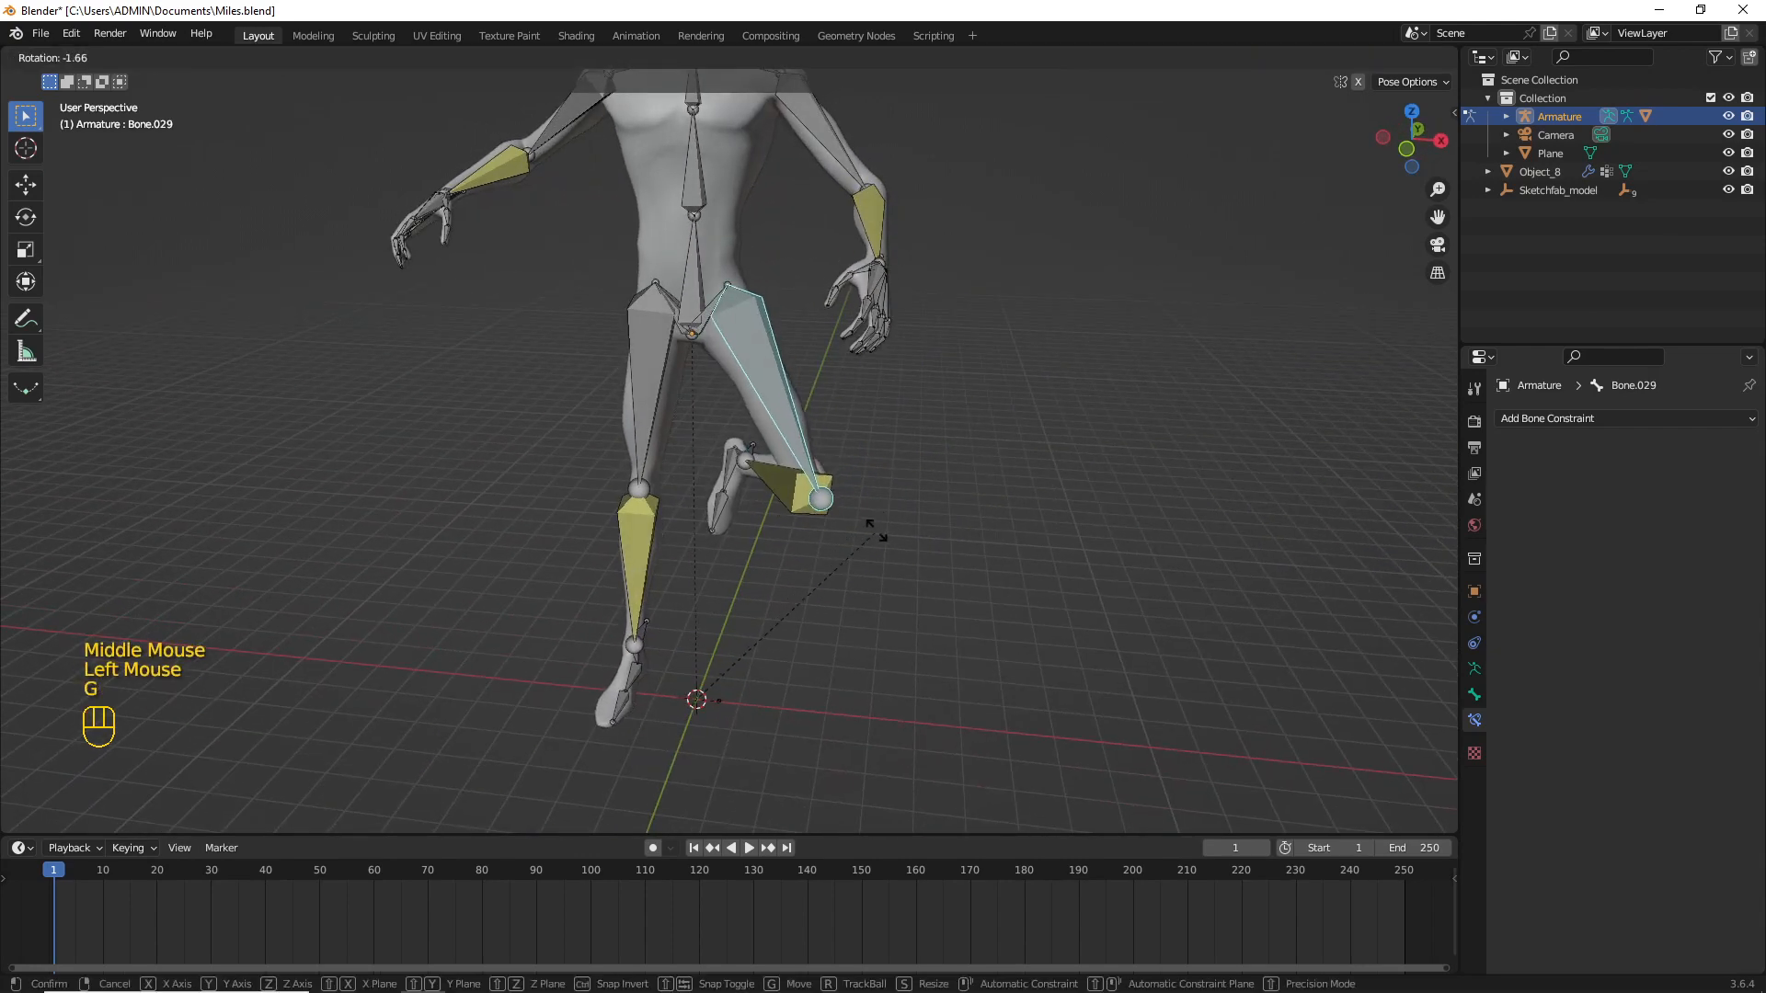
click(786, 511)
key(g)
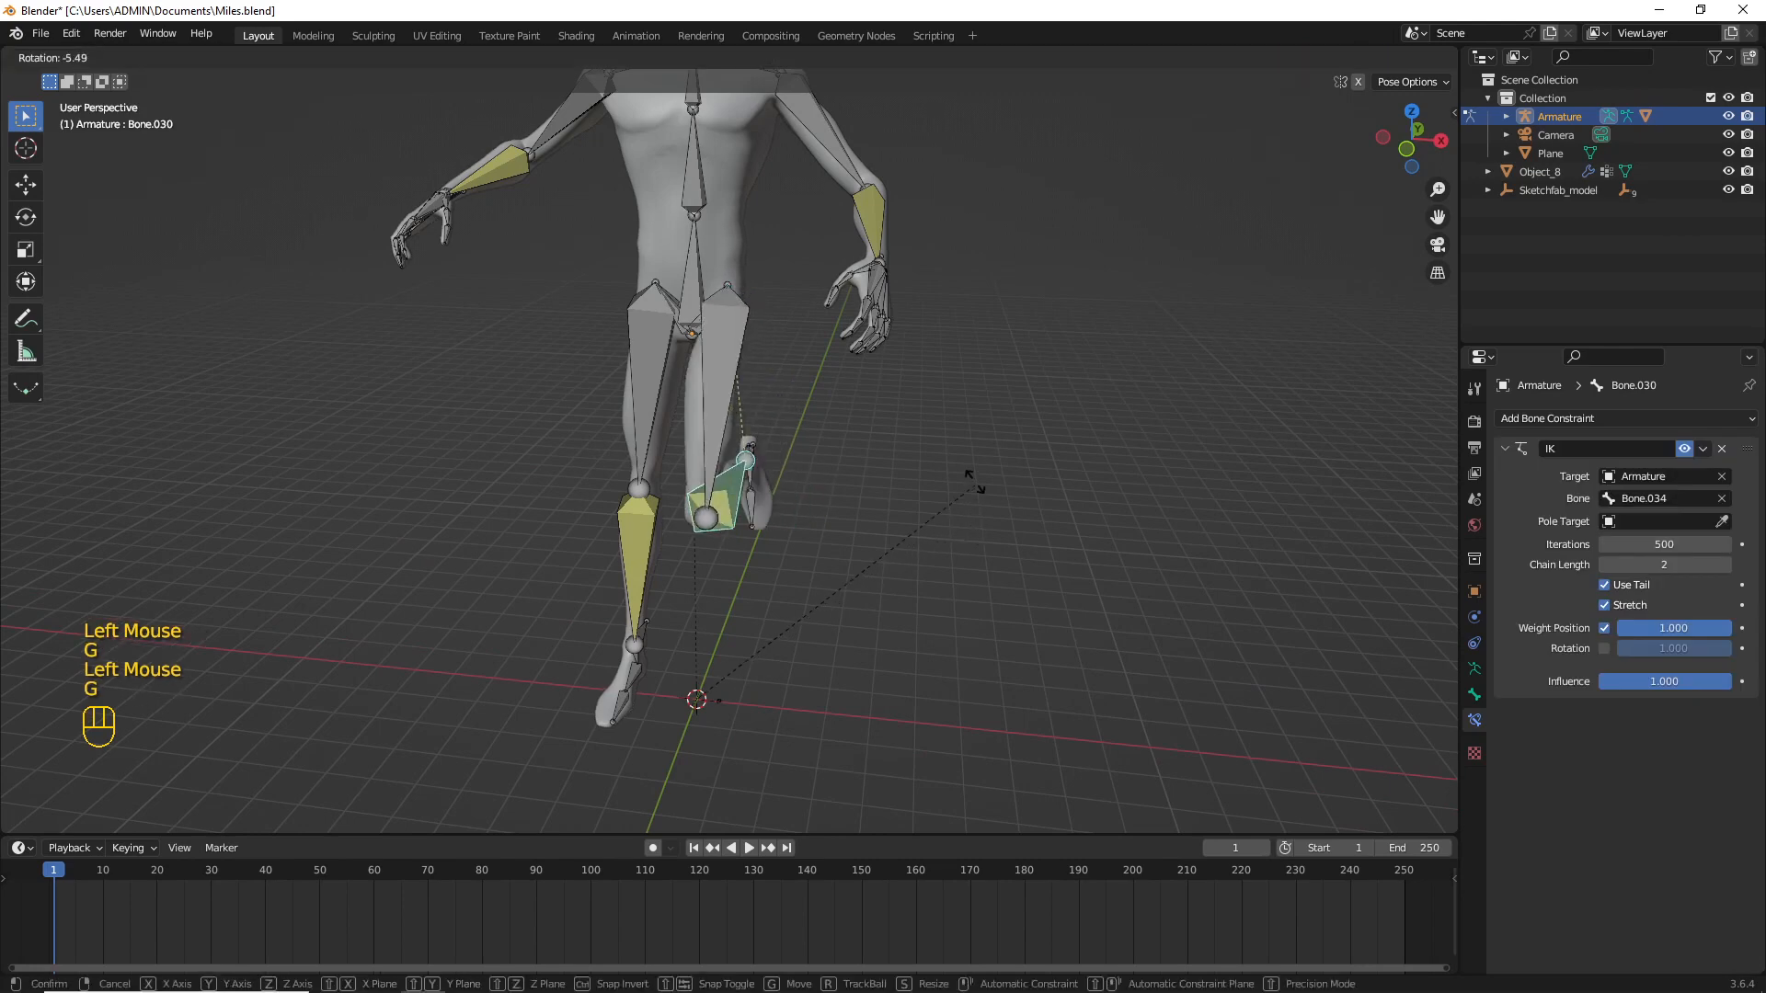
click(975, 485)
Step: Move the main hip bone to test how the body follows it
middle_drag(753, 498, 713, 312)
click(692, 281)
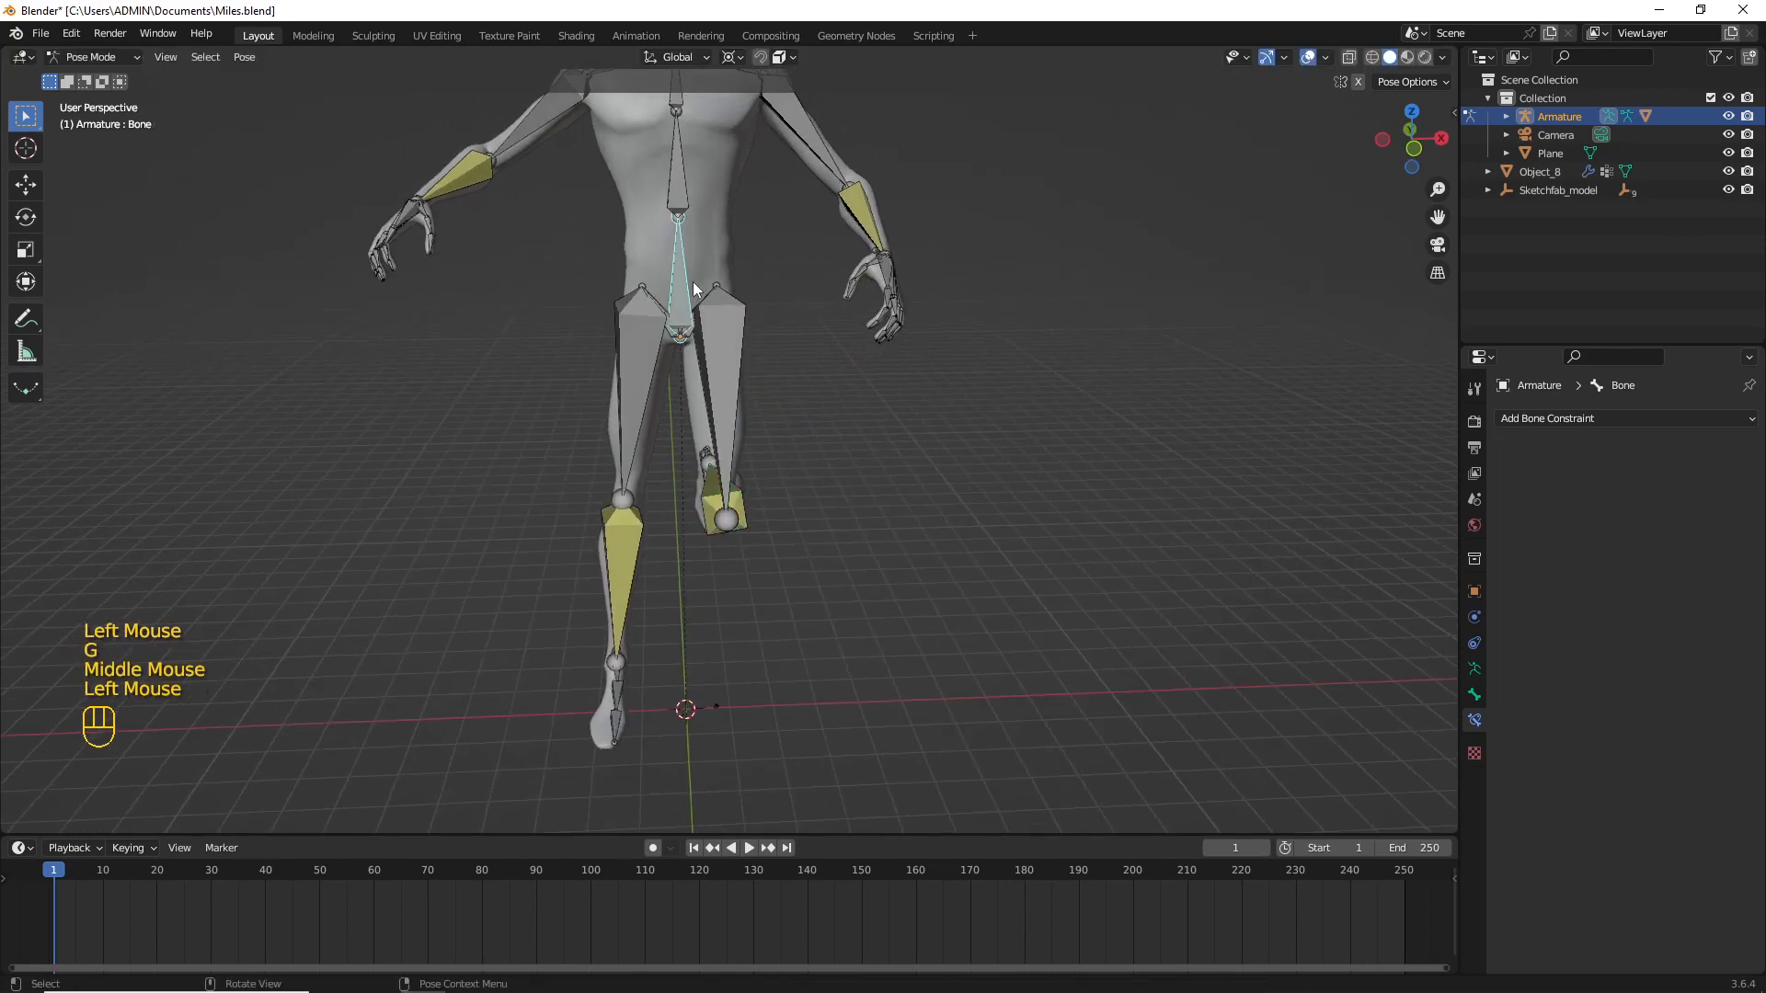
key(g)
click(796, 232)
Step: Parent both waist bones to the main hip bone with Keep Offset, then leave Edit Mode and clear the selection
shift+middle_drag(795, 282, 837, 522)
scroll(811, 659, up, 2)
shift+middle_drag(811, 659, 811, 592)
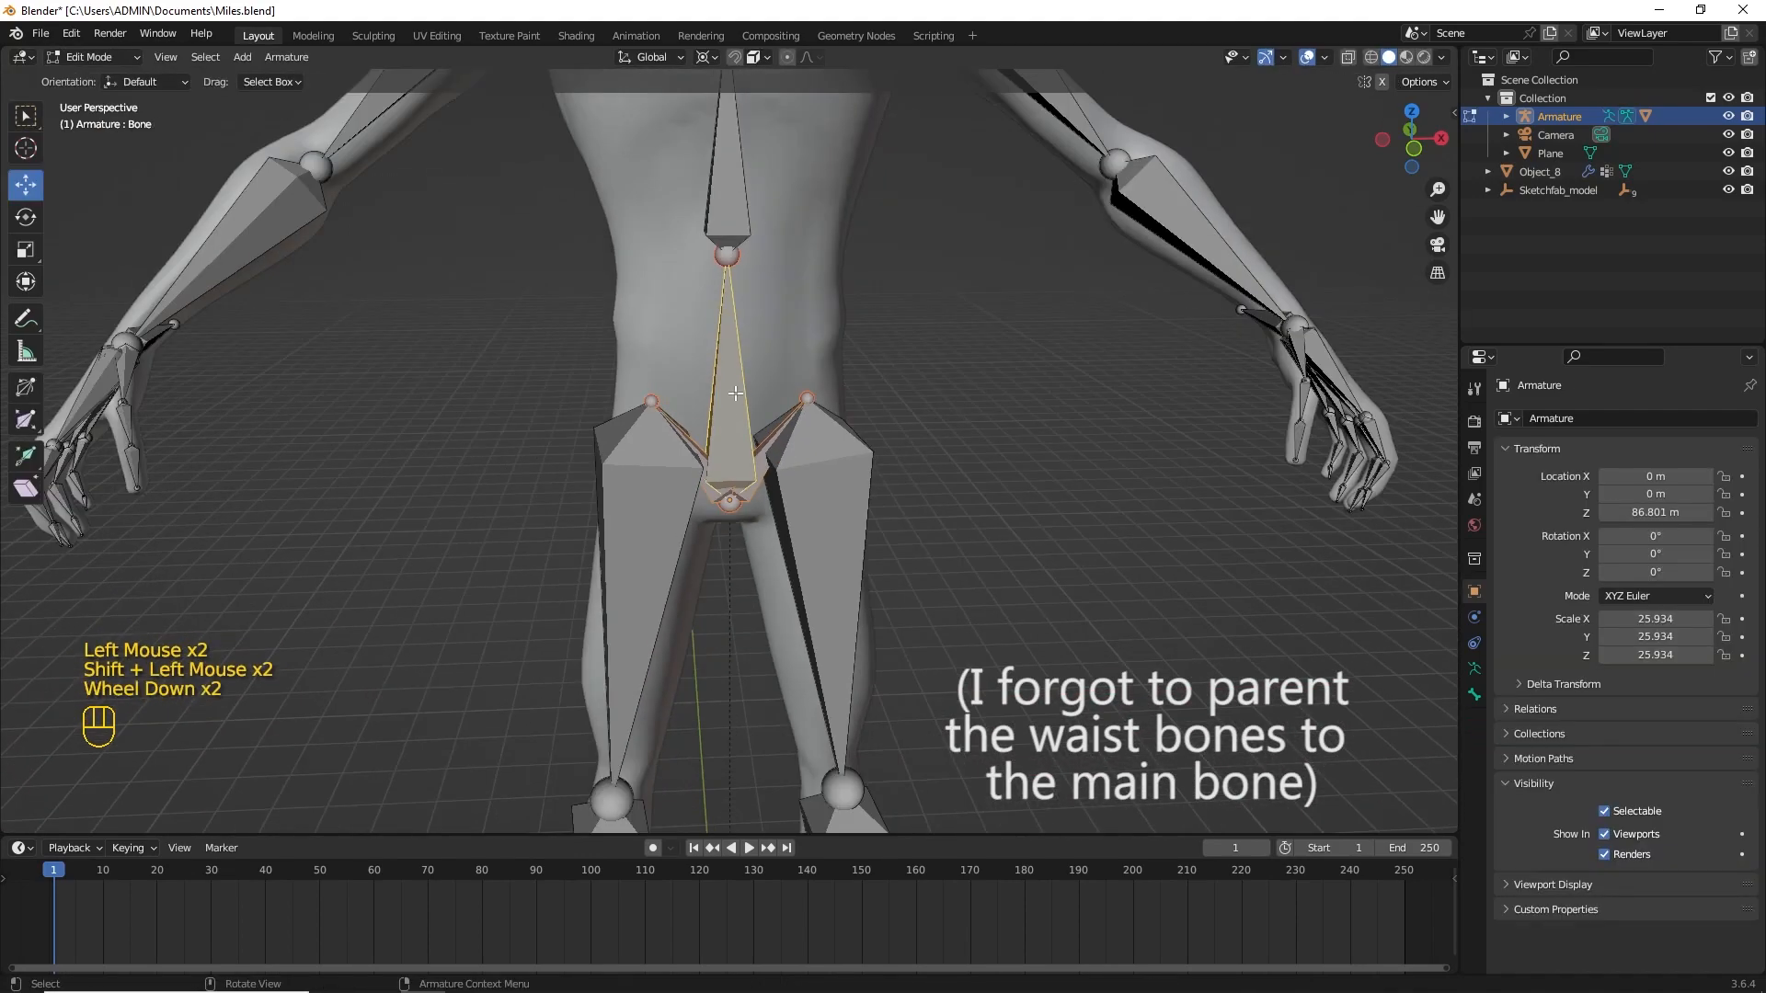
scroll(750, 413, down, 1)
middle_drag(750, 414, 744, 415)
key(ctrl+p)
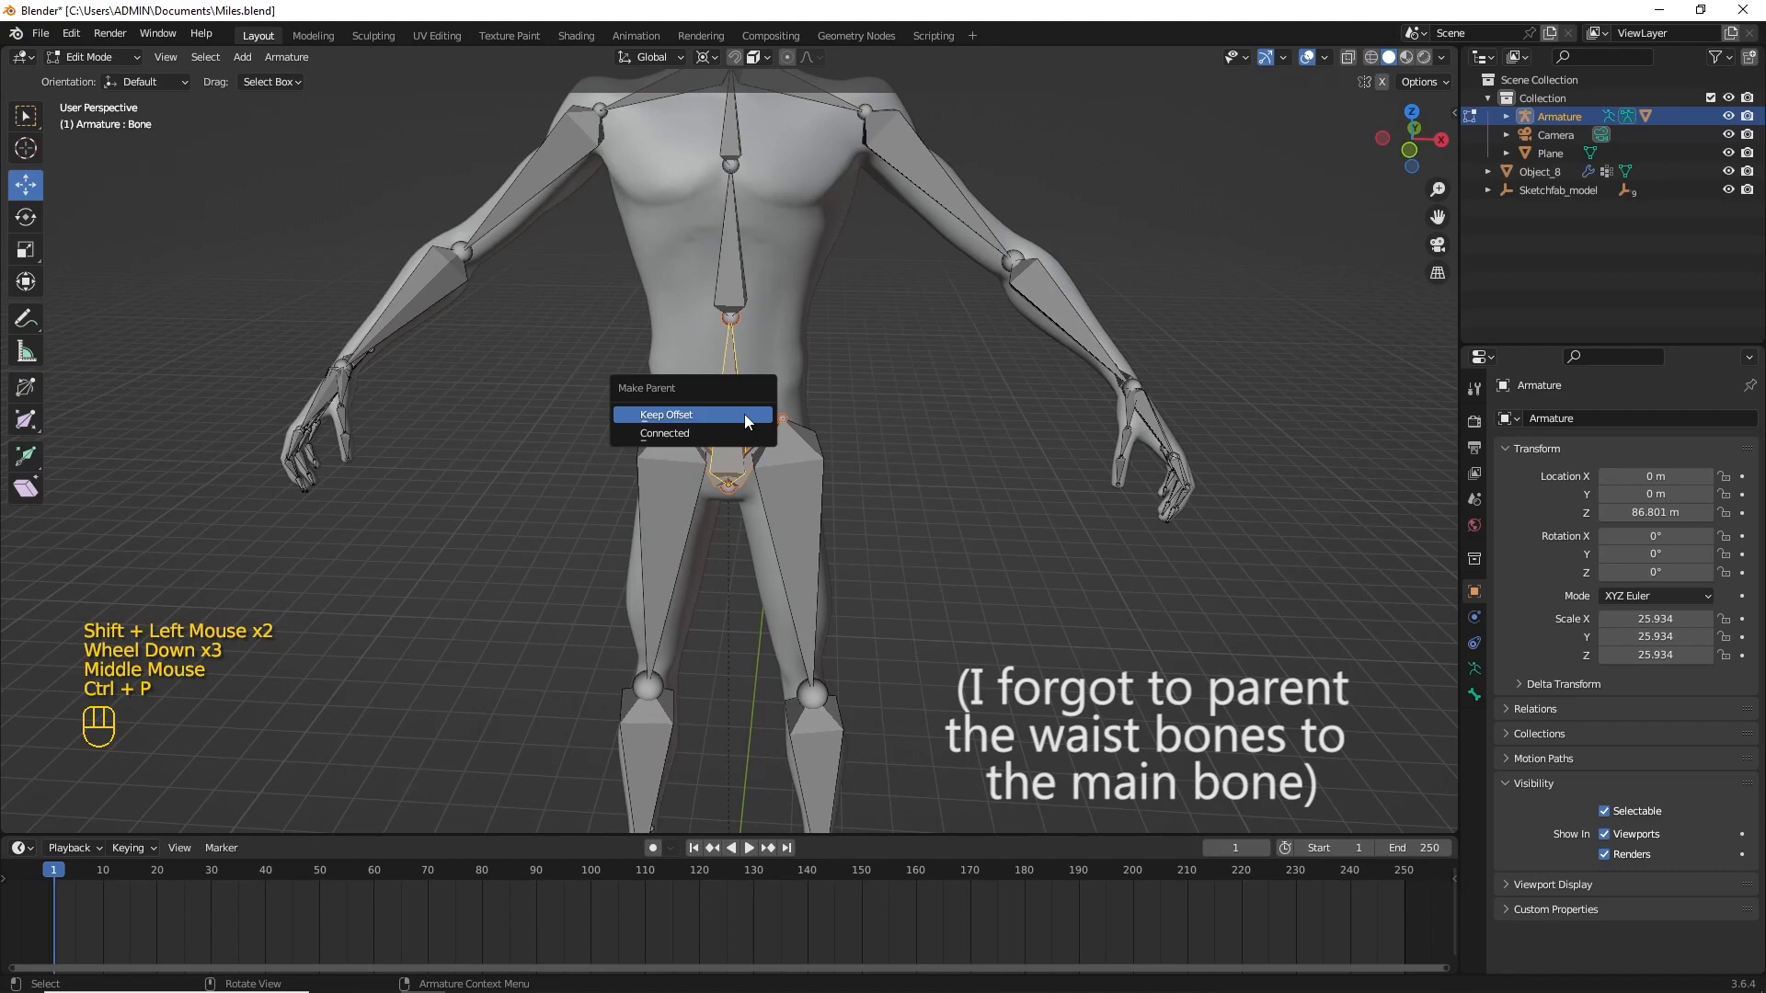
click(745, 419)
key(Tab)
key(alt+a)
Step: Move the main hip bone again to test the new waist bone parenting
scroll(743, 413, down, 1)
click(740, 389)
scroll(737, 387, down, 2)
scroll(738, 391, up, 1)
middle_drag(738, 392, 872, 407)
key(g)
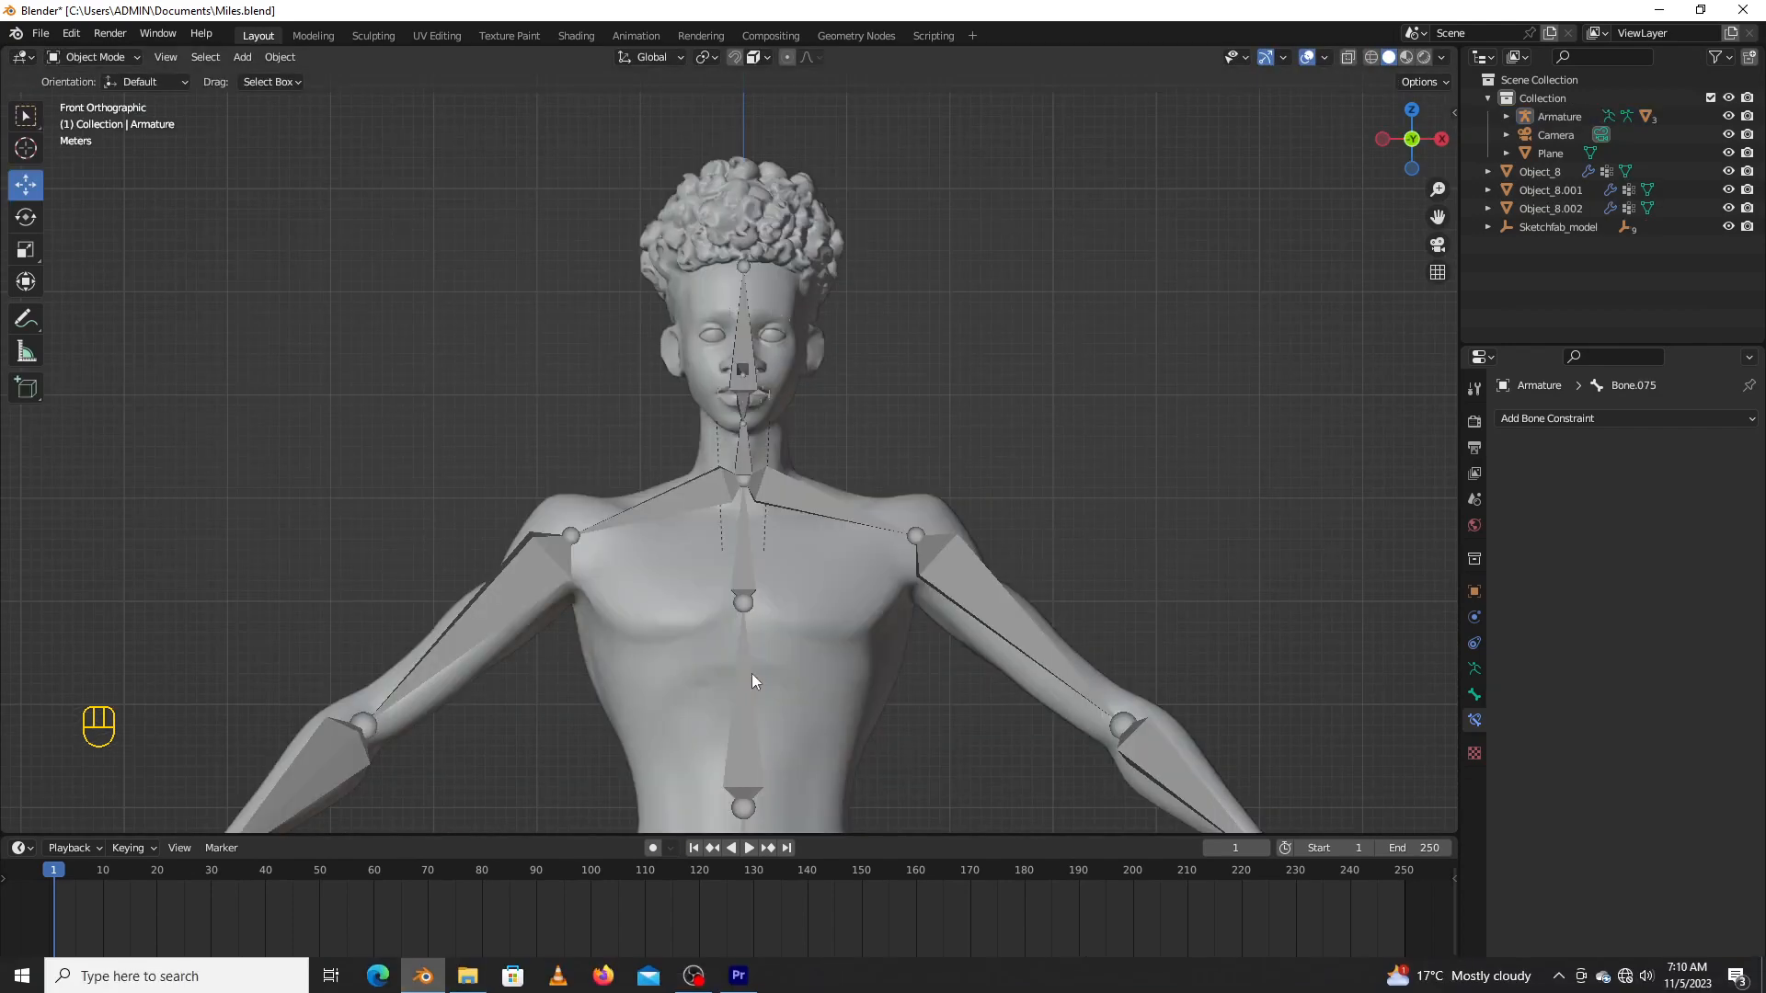
Step: Set the origin of the character's left eyeball to its geometry and snap the 3D cursor to that eyeball
shift+middle_drag(753, 673, 813, 533)
scroll(802, 617, up, 2)
scroll(802, 616, up, 2)
scroll(922, 549, up, 2)
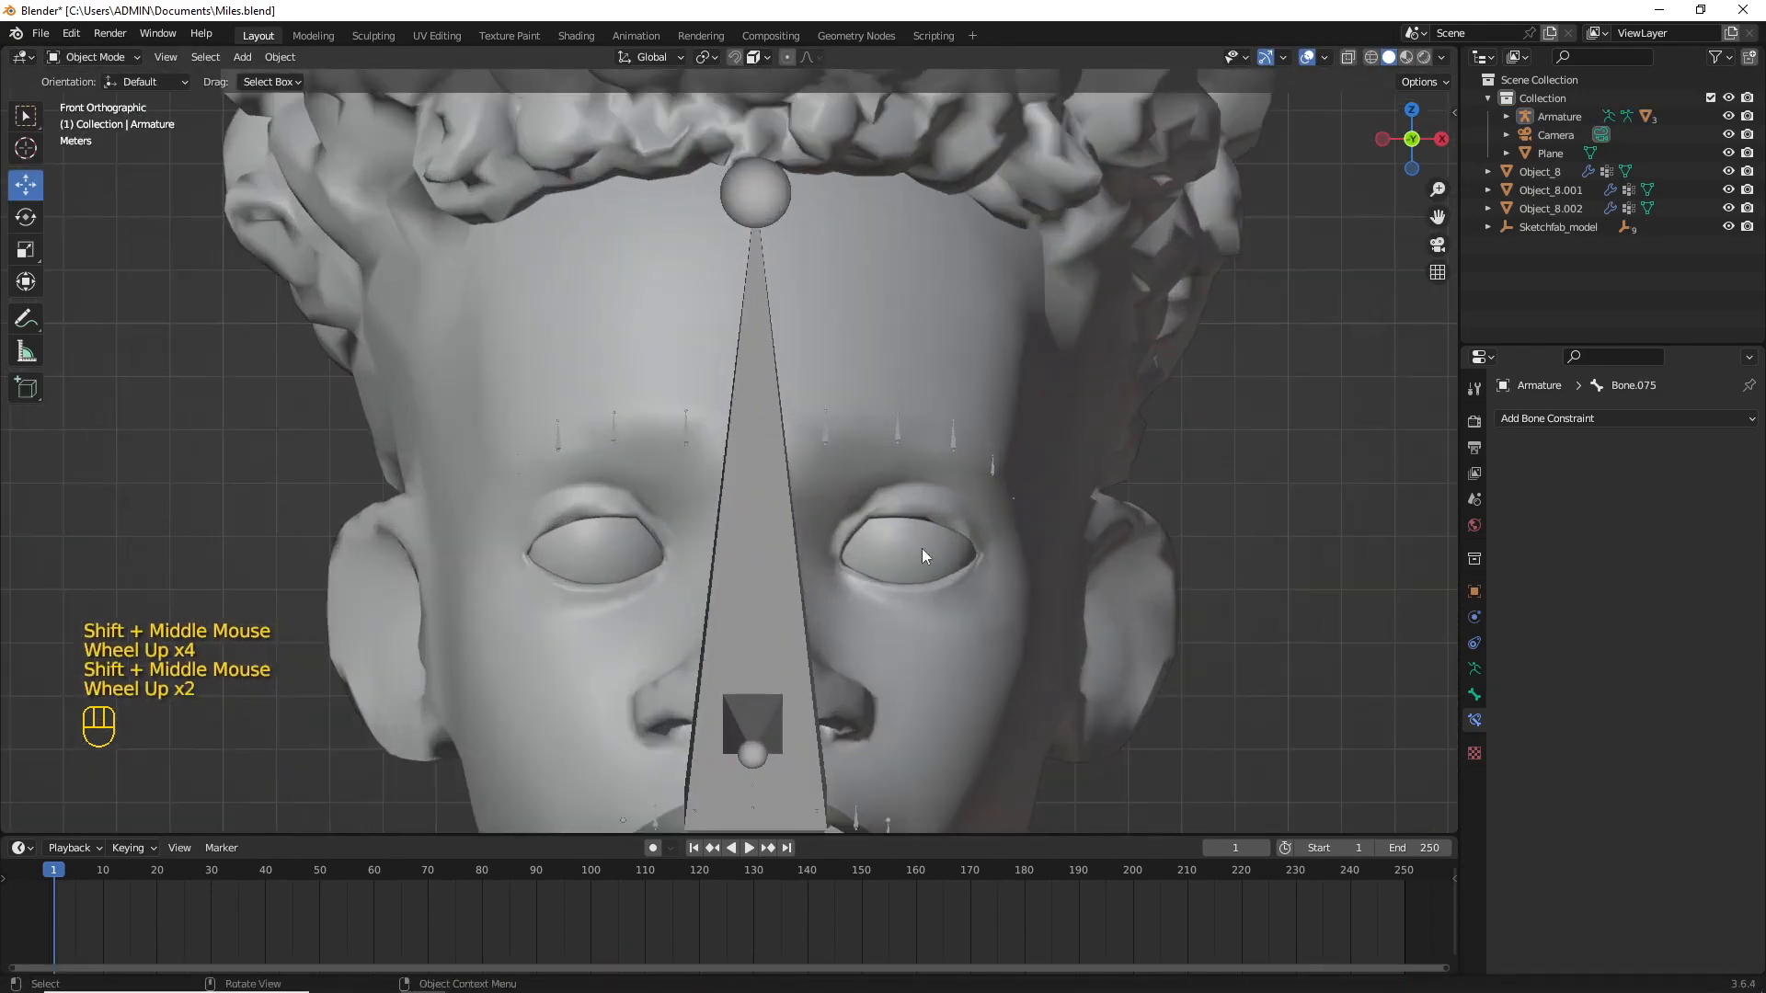
click(930, 555)
right_click(930, 554)
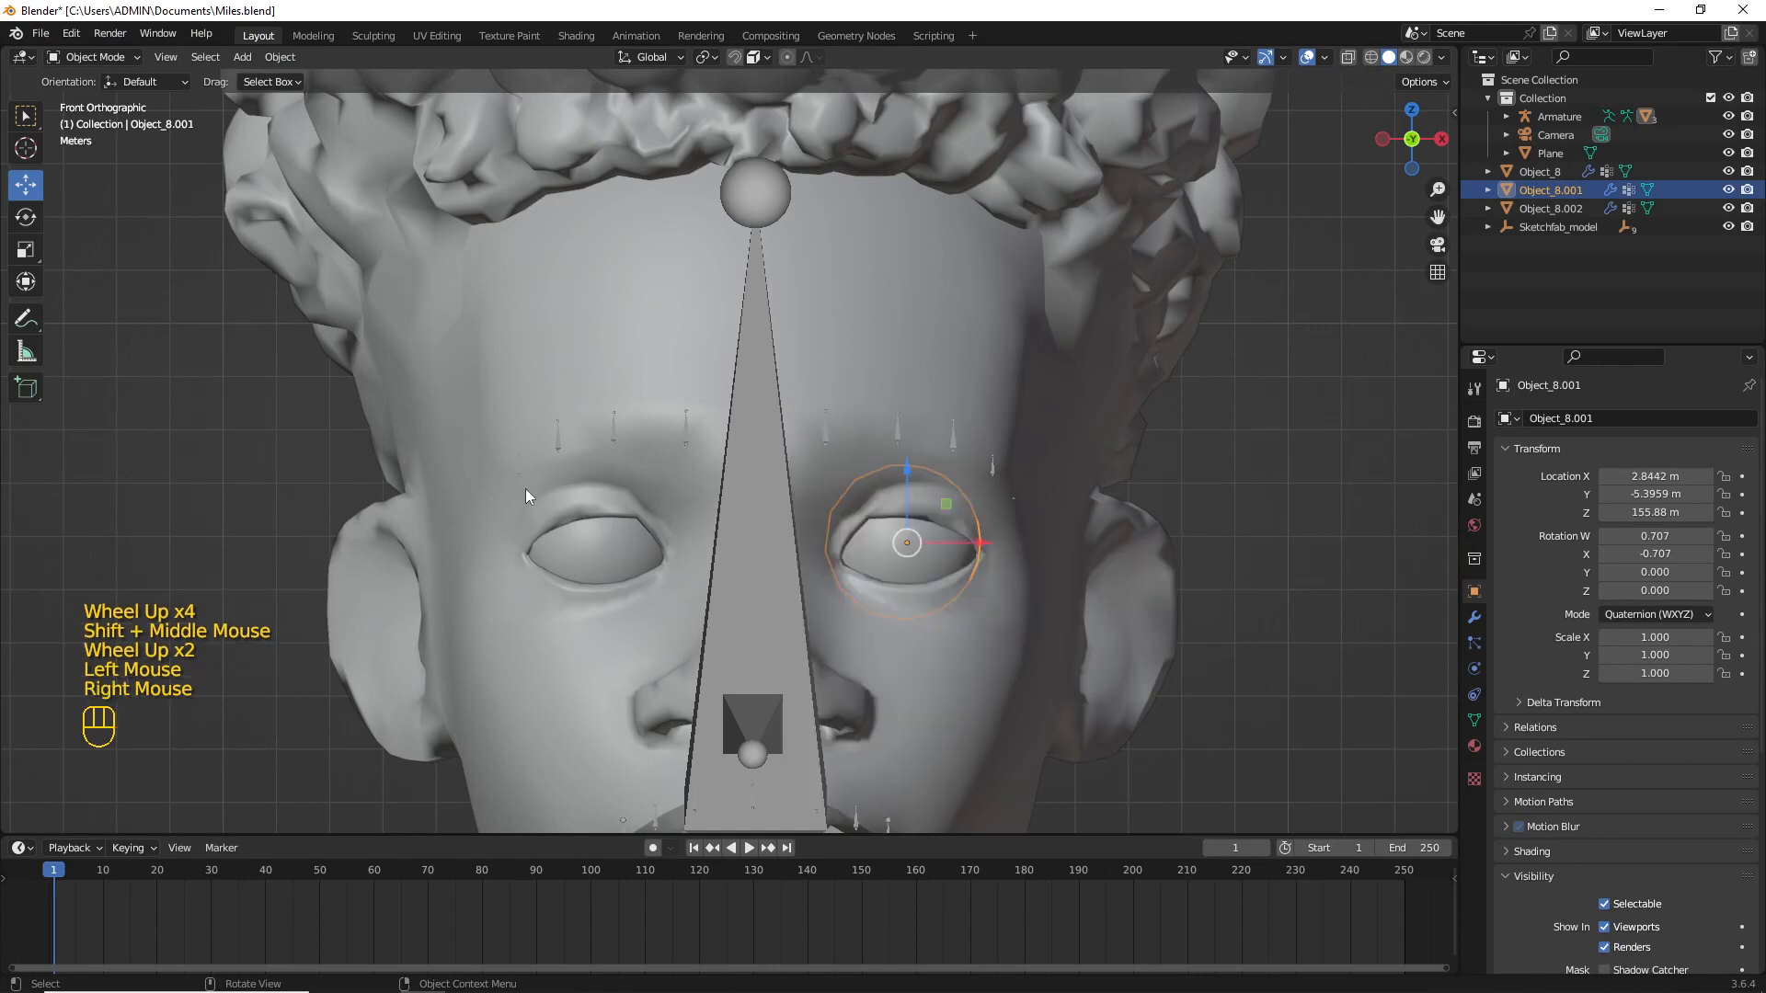
right_click(953, 551)
mouse_move(953, 552)
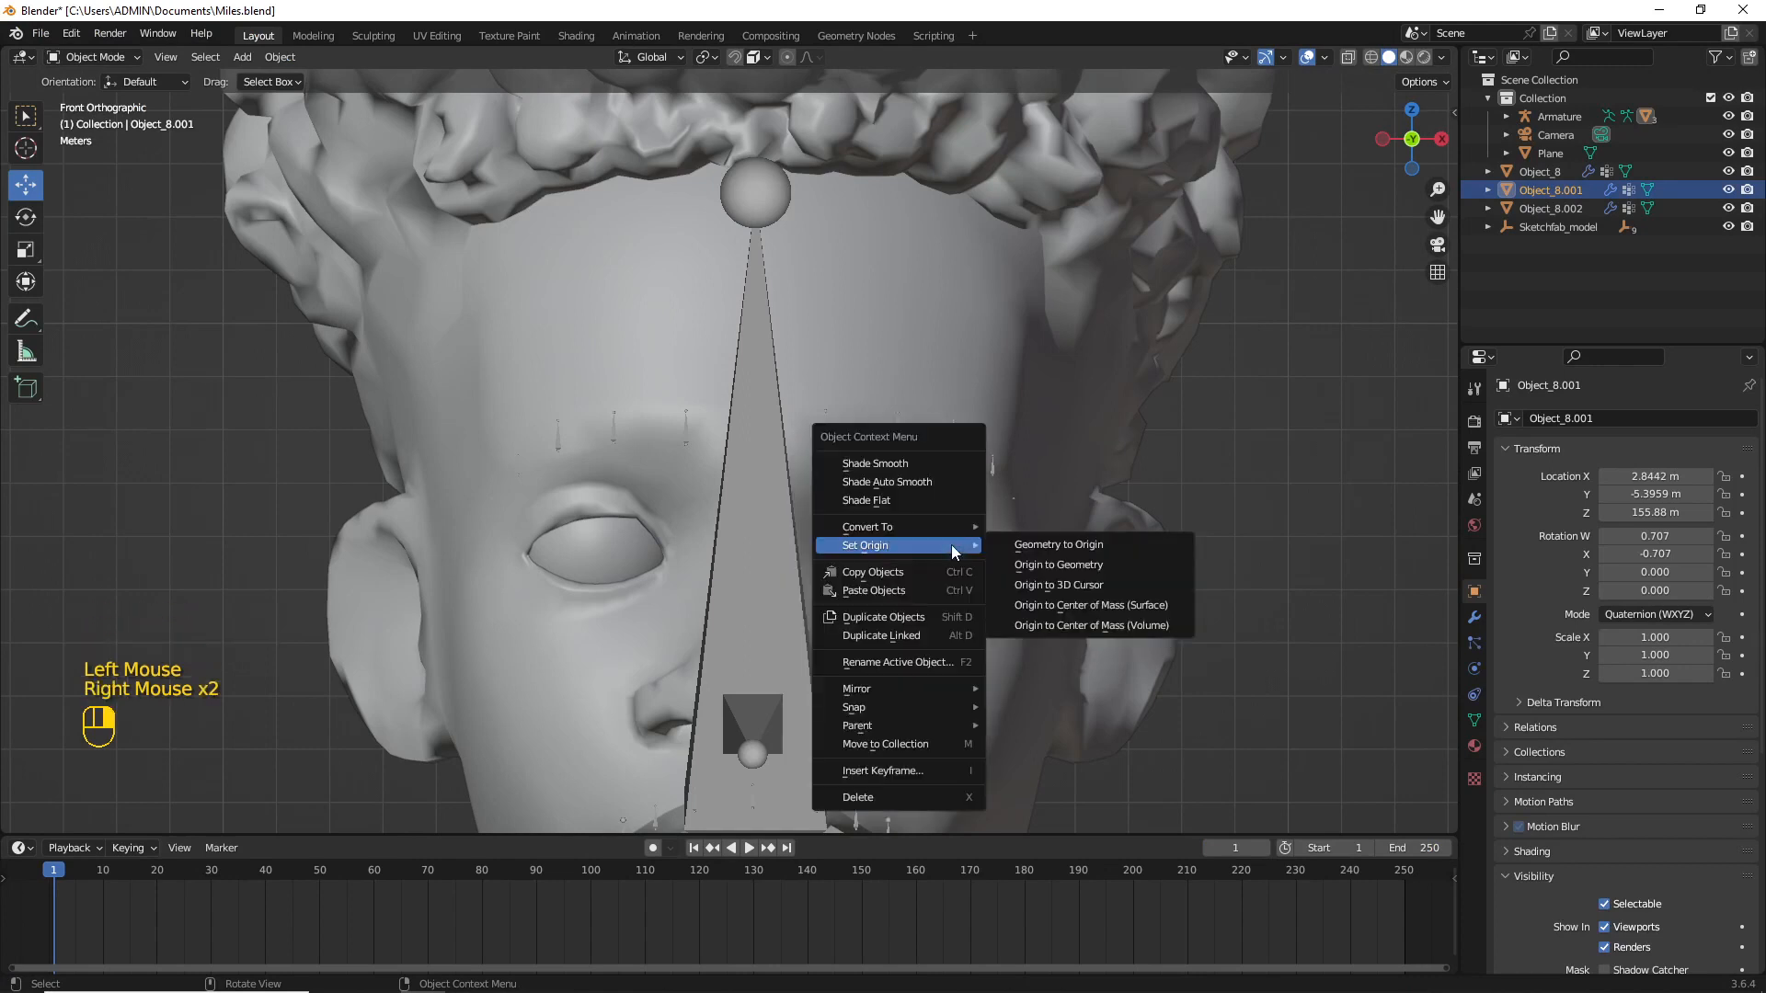
click(1067, 564)
key(shift+s)
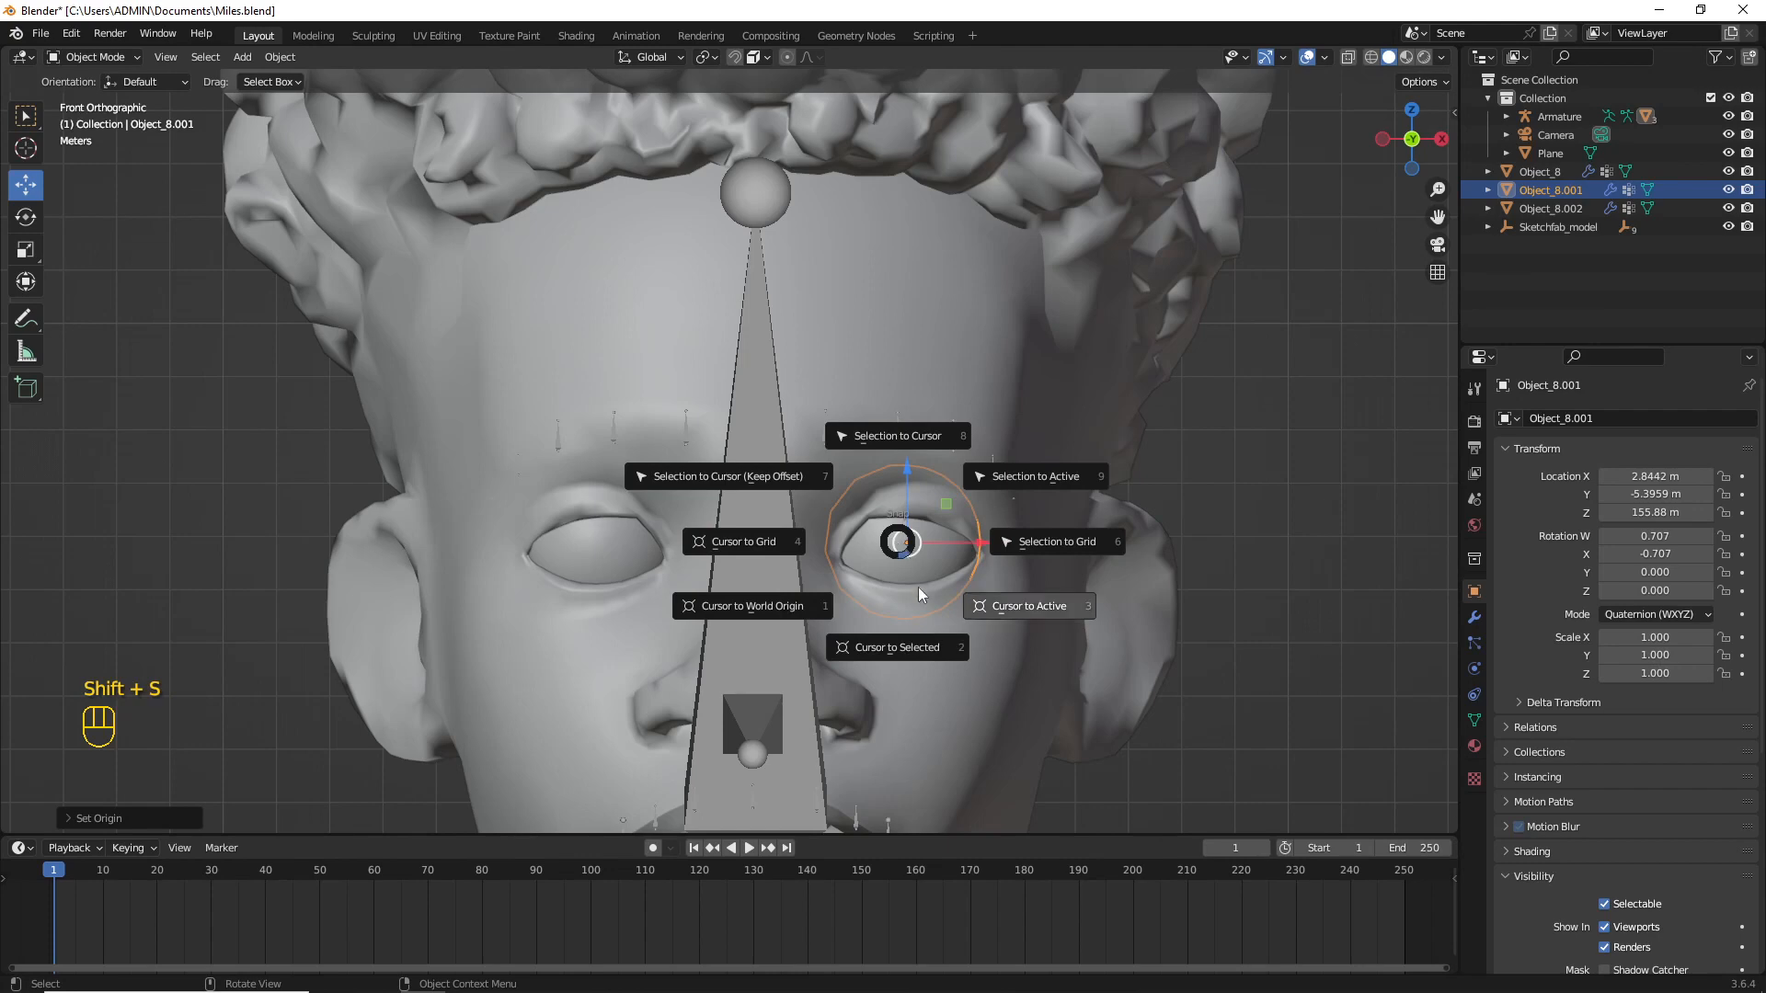
click(925, 649)
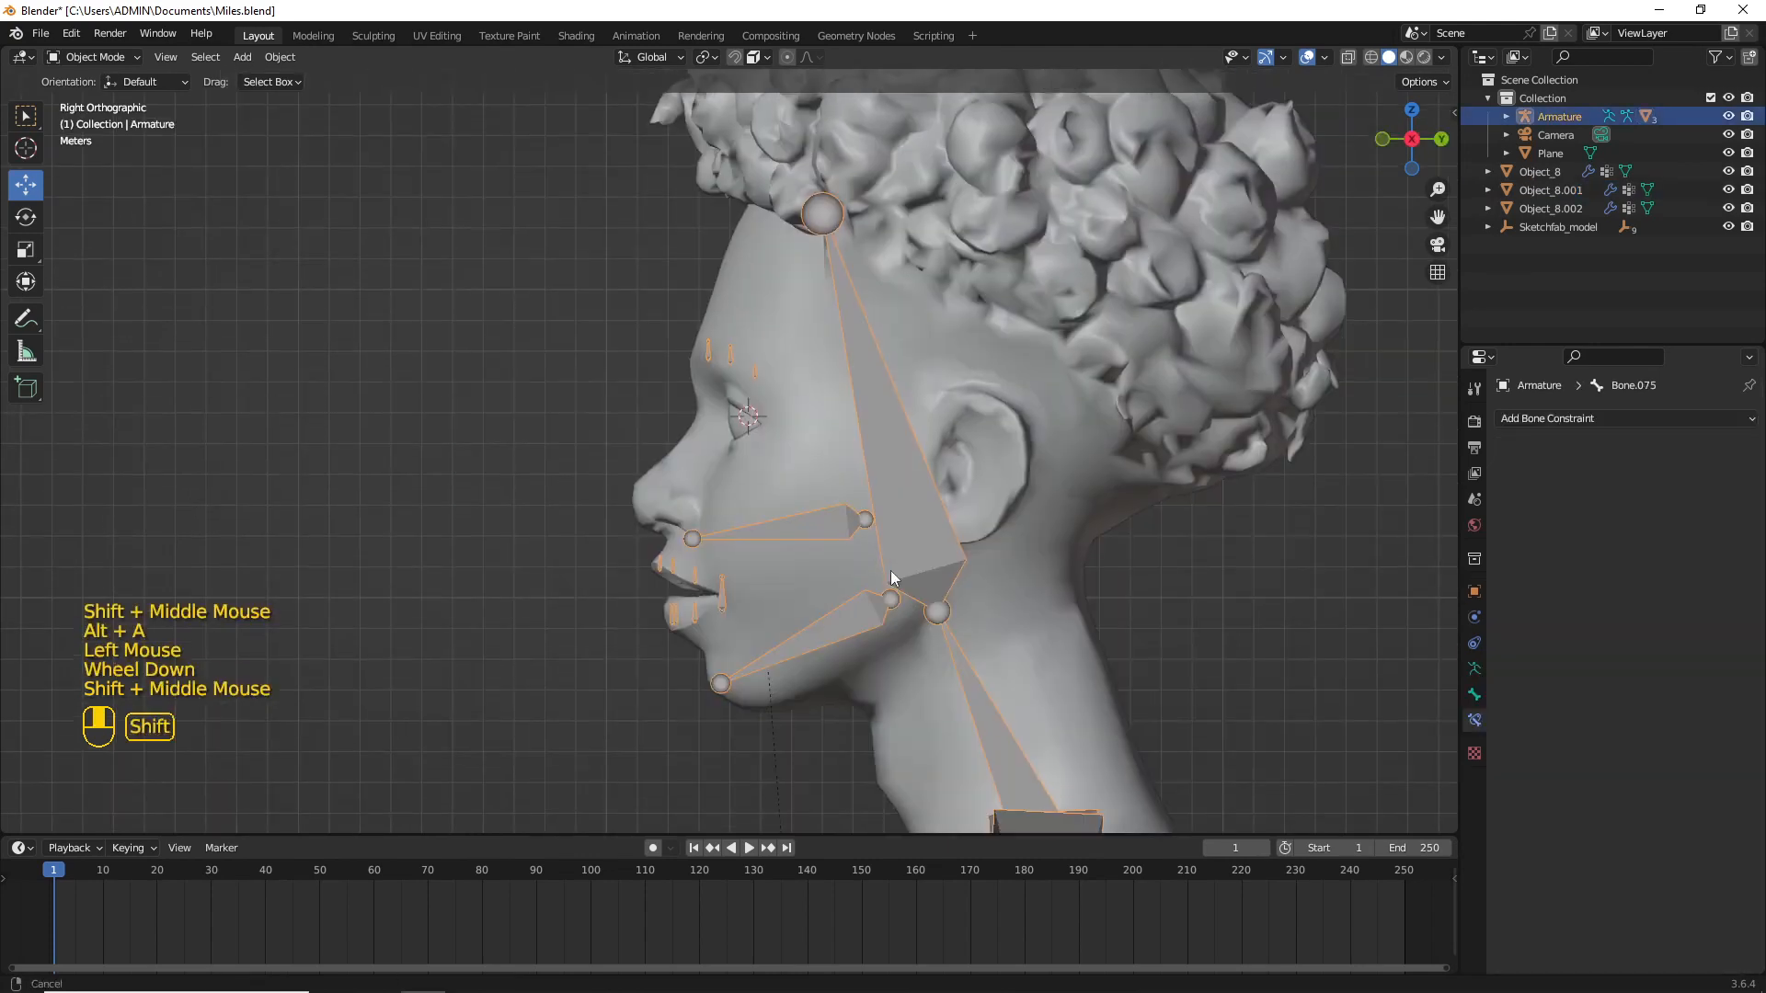
Step: Add a new bone to the armature in Edit Mode at the 3D cursor in the eye's center
key(Tab)
scroll(846, 479, up, 1)
key(alt+a)
scroll(846, 479, up, 2)
scroll(846, 479, down, 1)
scroll(847, 478, down, 2)
scroll(846, 479, up, 3)
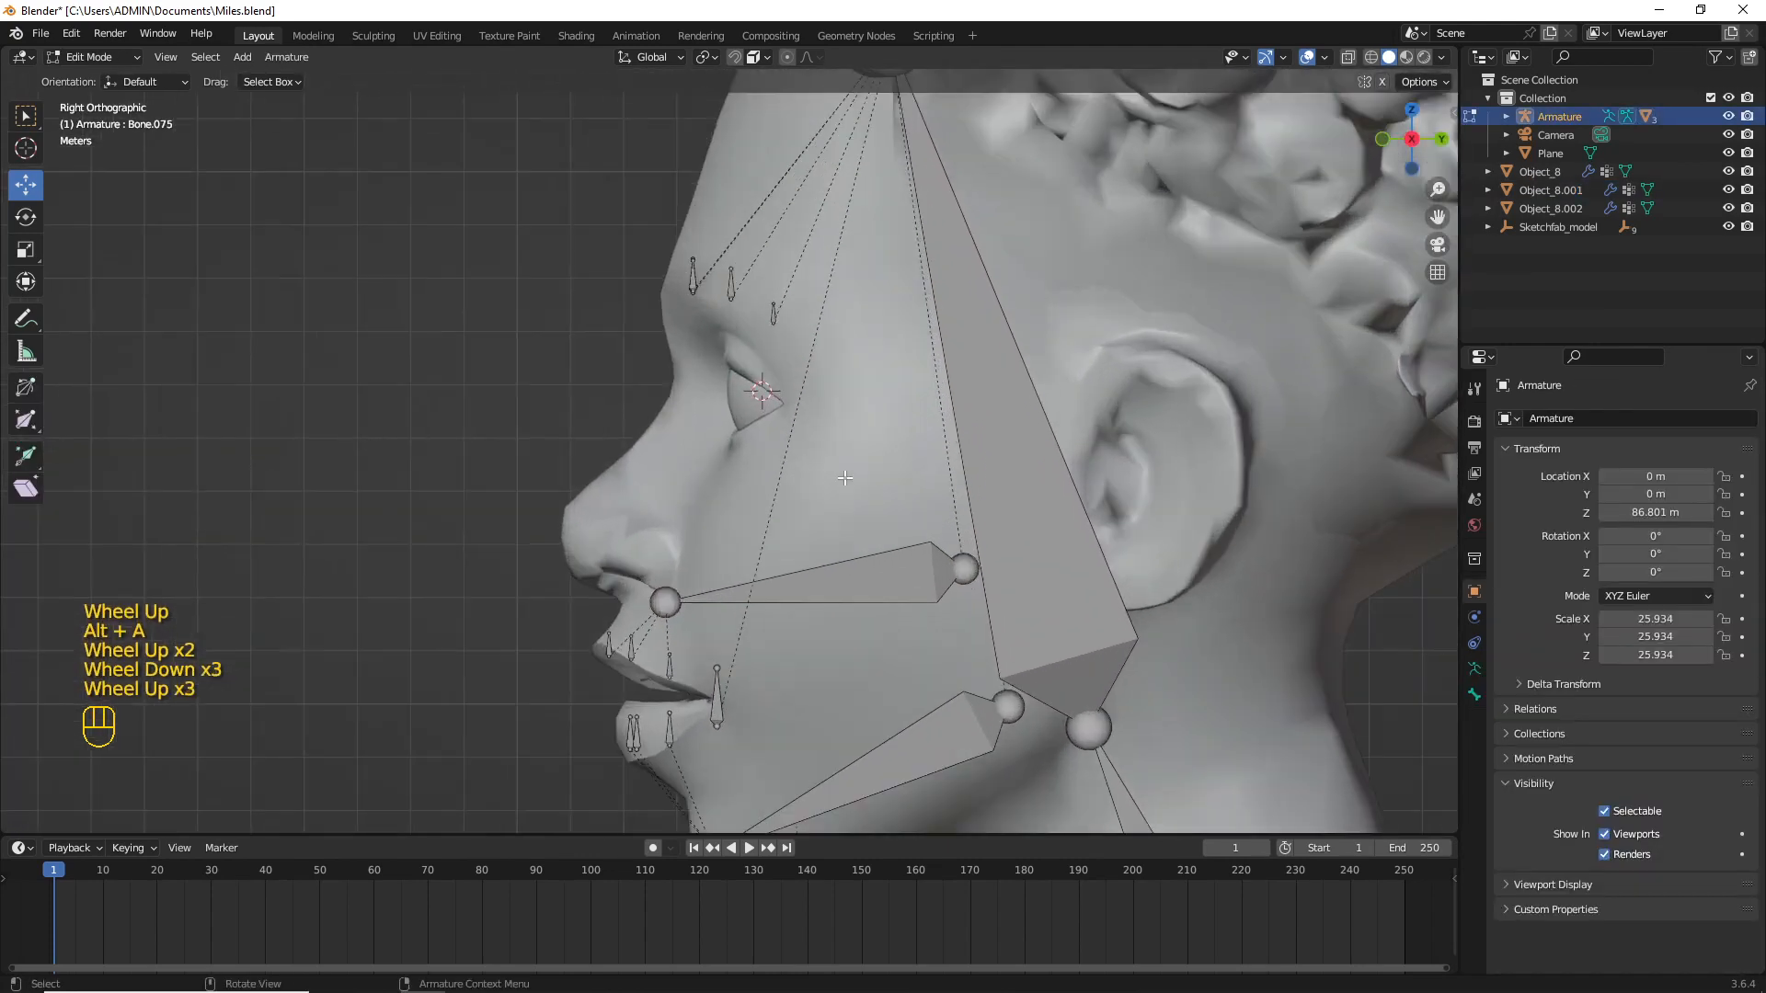
shift+middle_drag(846, 479, 793, 506)
scroll(793, 506, up, 2)
key(shift+a)
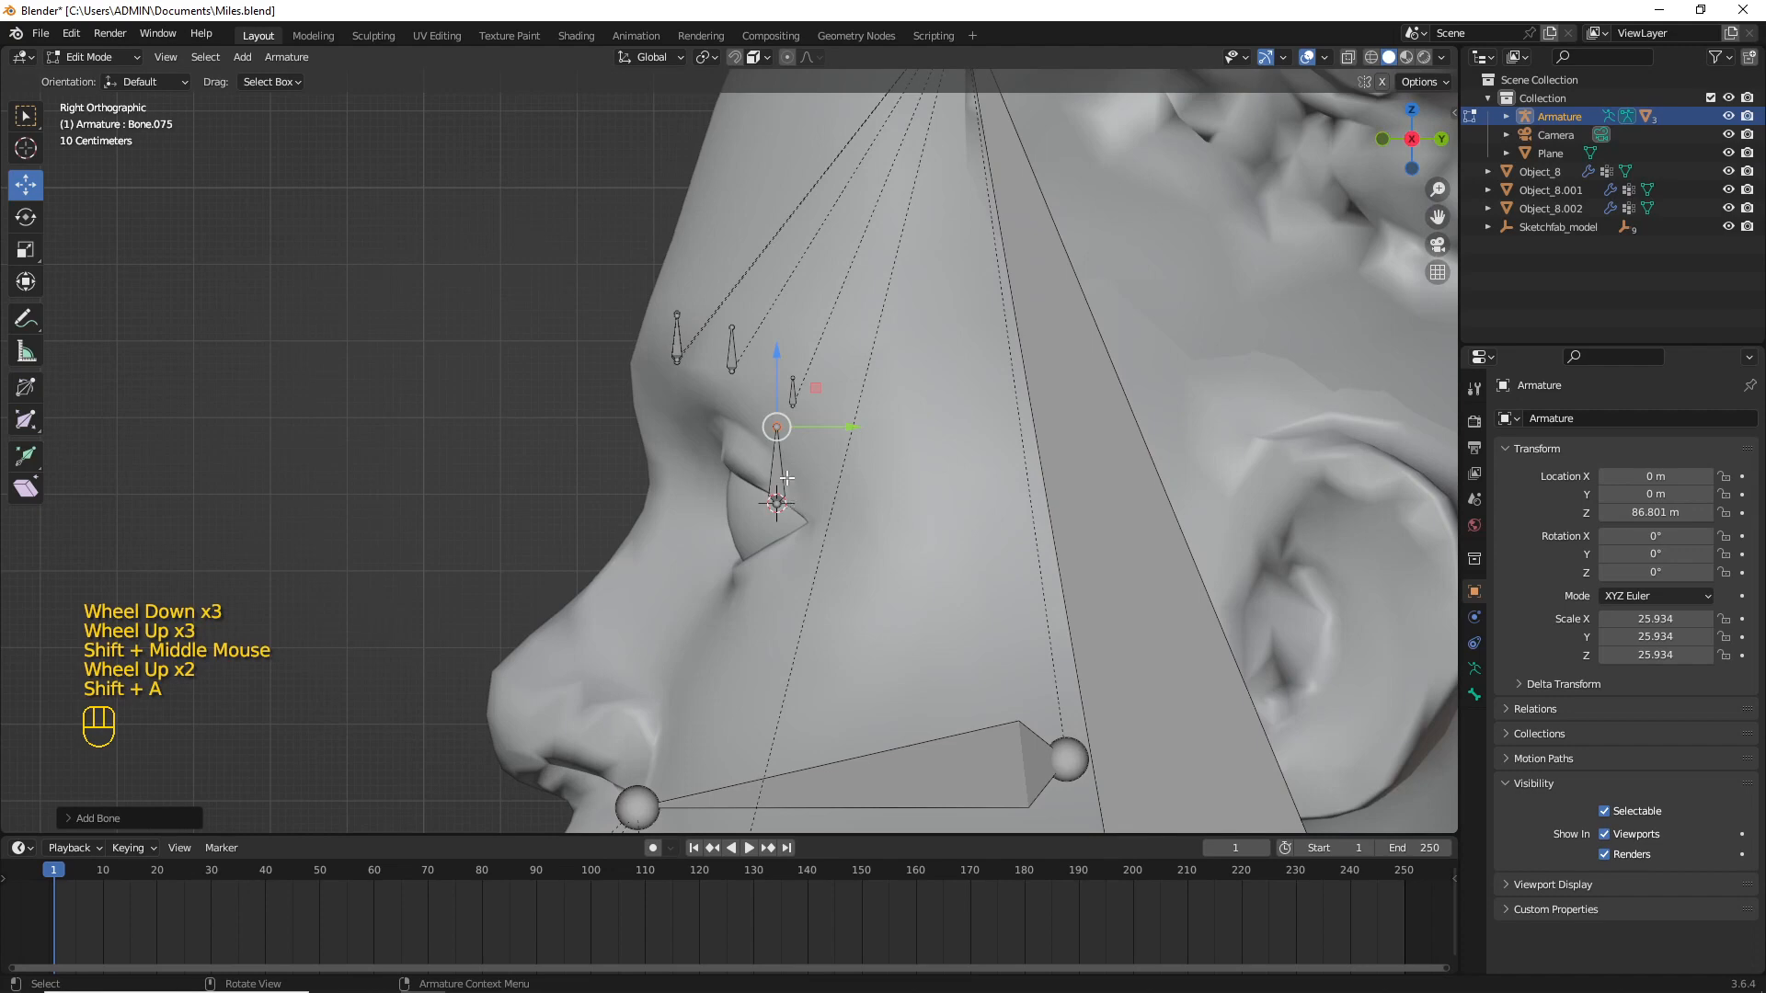
click(787, 478)
Step: Set the pivot point to 3D Cursor, rotate the eye bone to point forward and nudge it back along Y
click(704, 57)
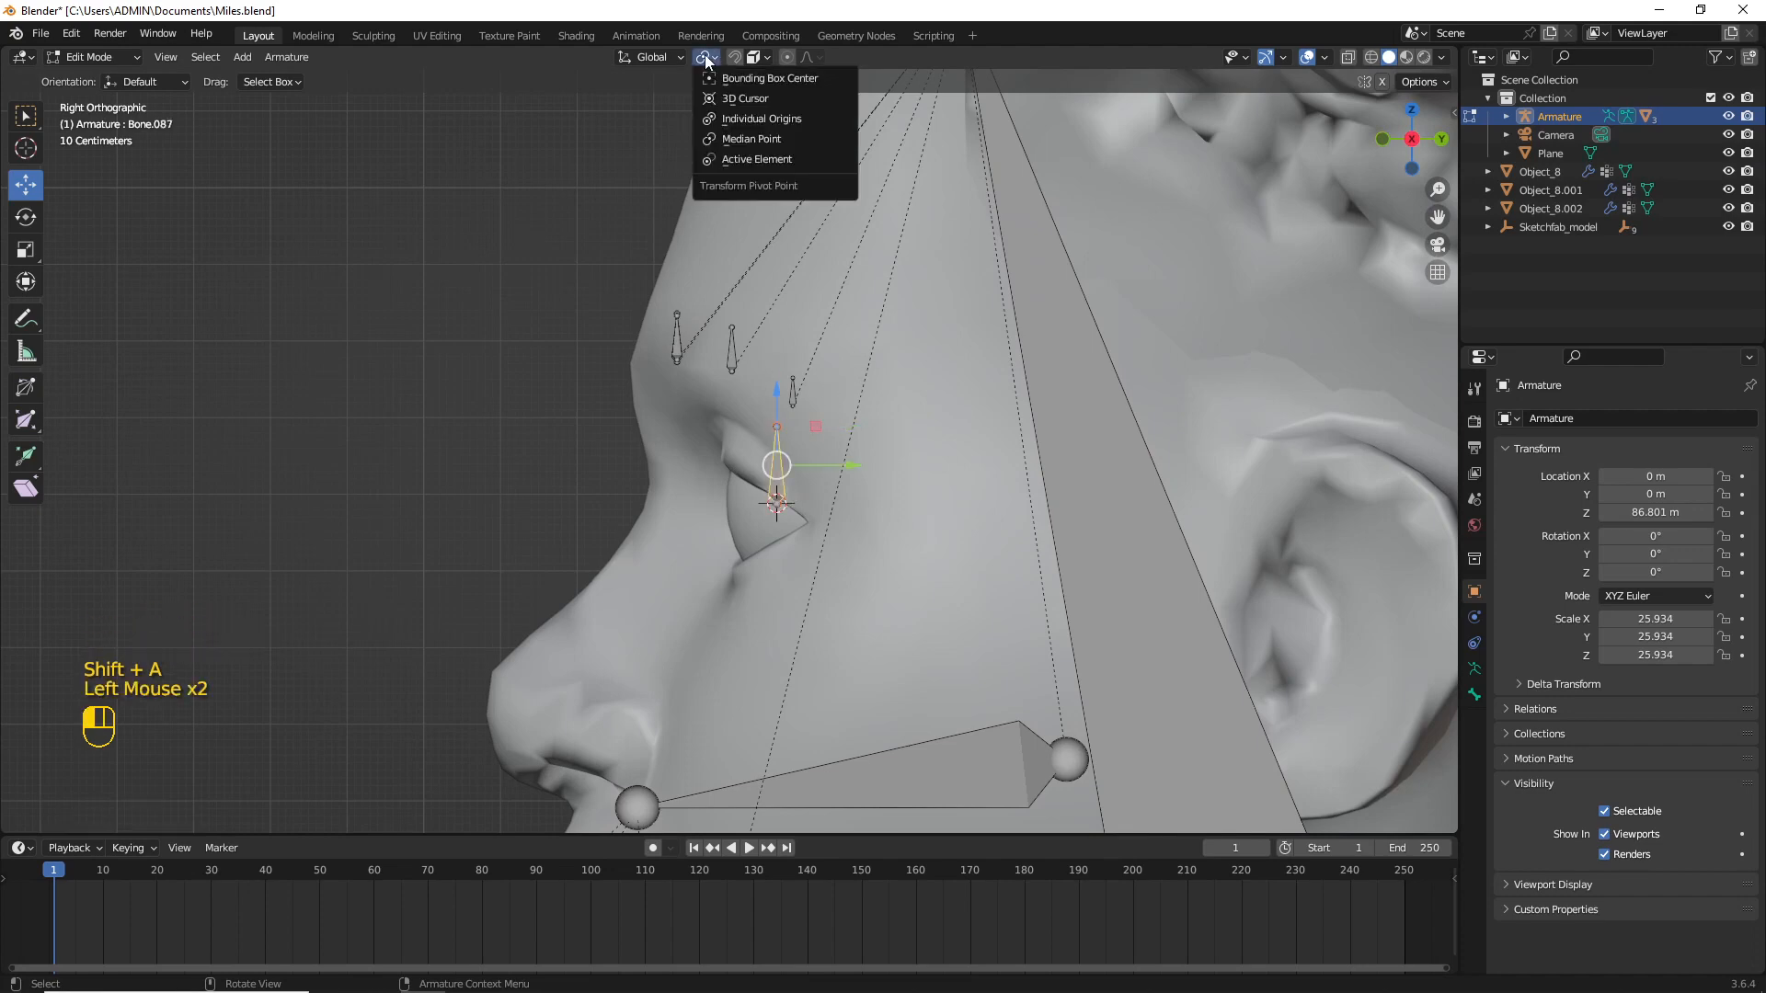
click(721, 98)
key(r)
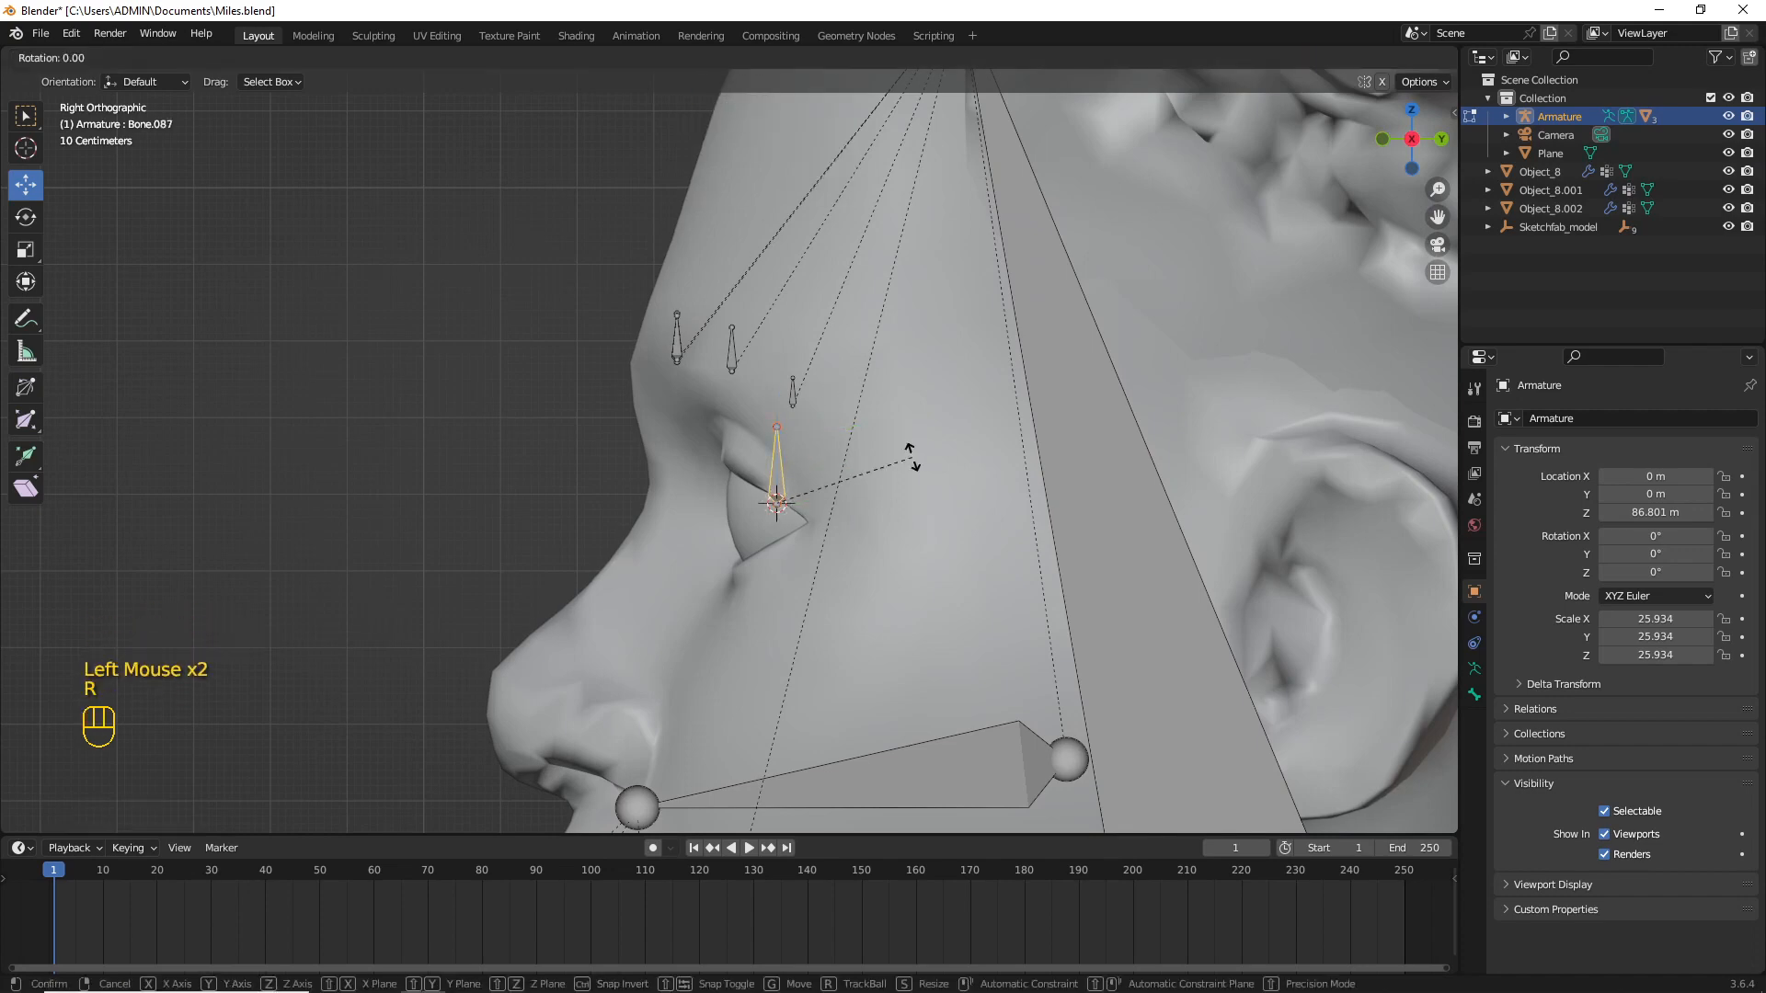
key(Return)
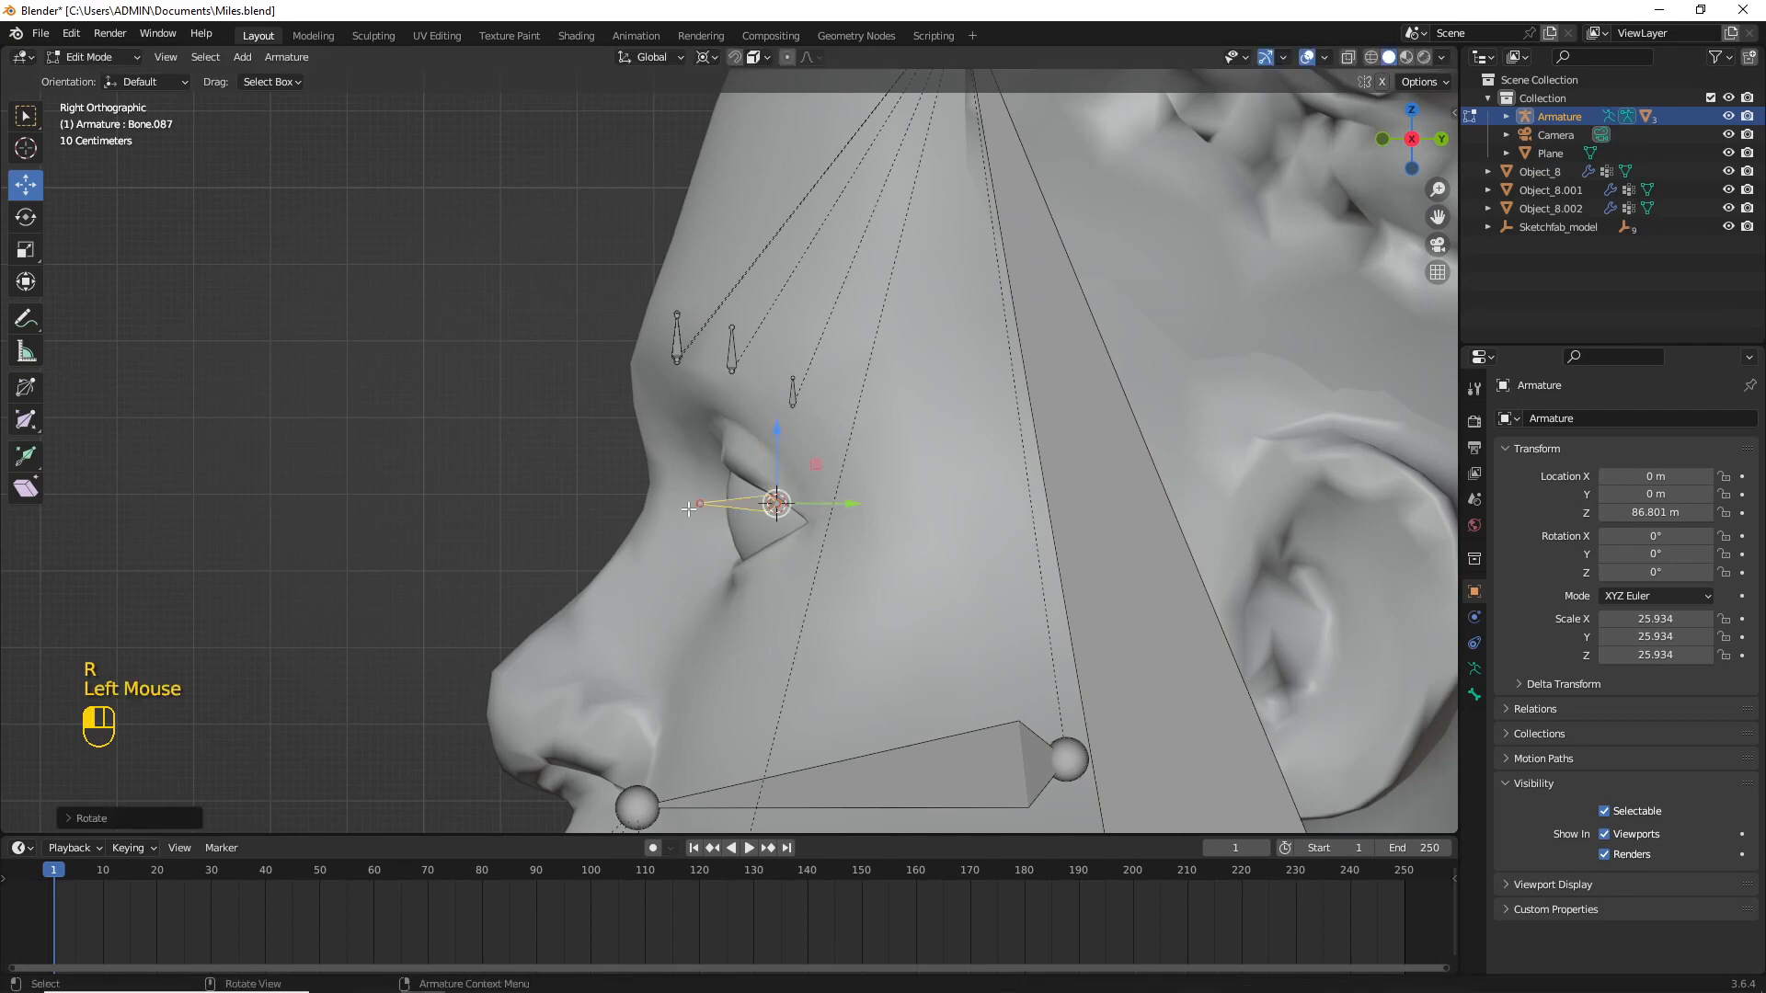
drag(820, 503, 862, 500)
Step: Leave Edit Mode, switch to front view and reset the 3D cursor to the world origin
scroll(862, 500, down, 3)
key(Tab)
scroll(802, 477, down, 2)
middle_drag(802, 476, 681, 597)
key(KP_1)
key(alt+a)
scroll(936, 508, down, 4)
key(shift+c)
Step: Reopen the armature in Edit Mode and duplicate the eye bone in place in front view
scroll(817, 492, up, 2)
scroll(812, 517, up, 3)
scroll(732, 574, up, 1)
scroll(769, 636, up, 1)
scroll(769, 637, up, 1)
shift+middle_drag(681, 598, 708, 528)
click(706, 530)
key(Tab)
click(704, 530)
key(KP_1)
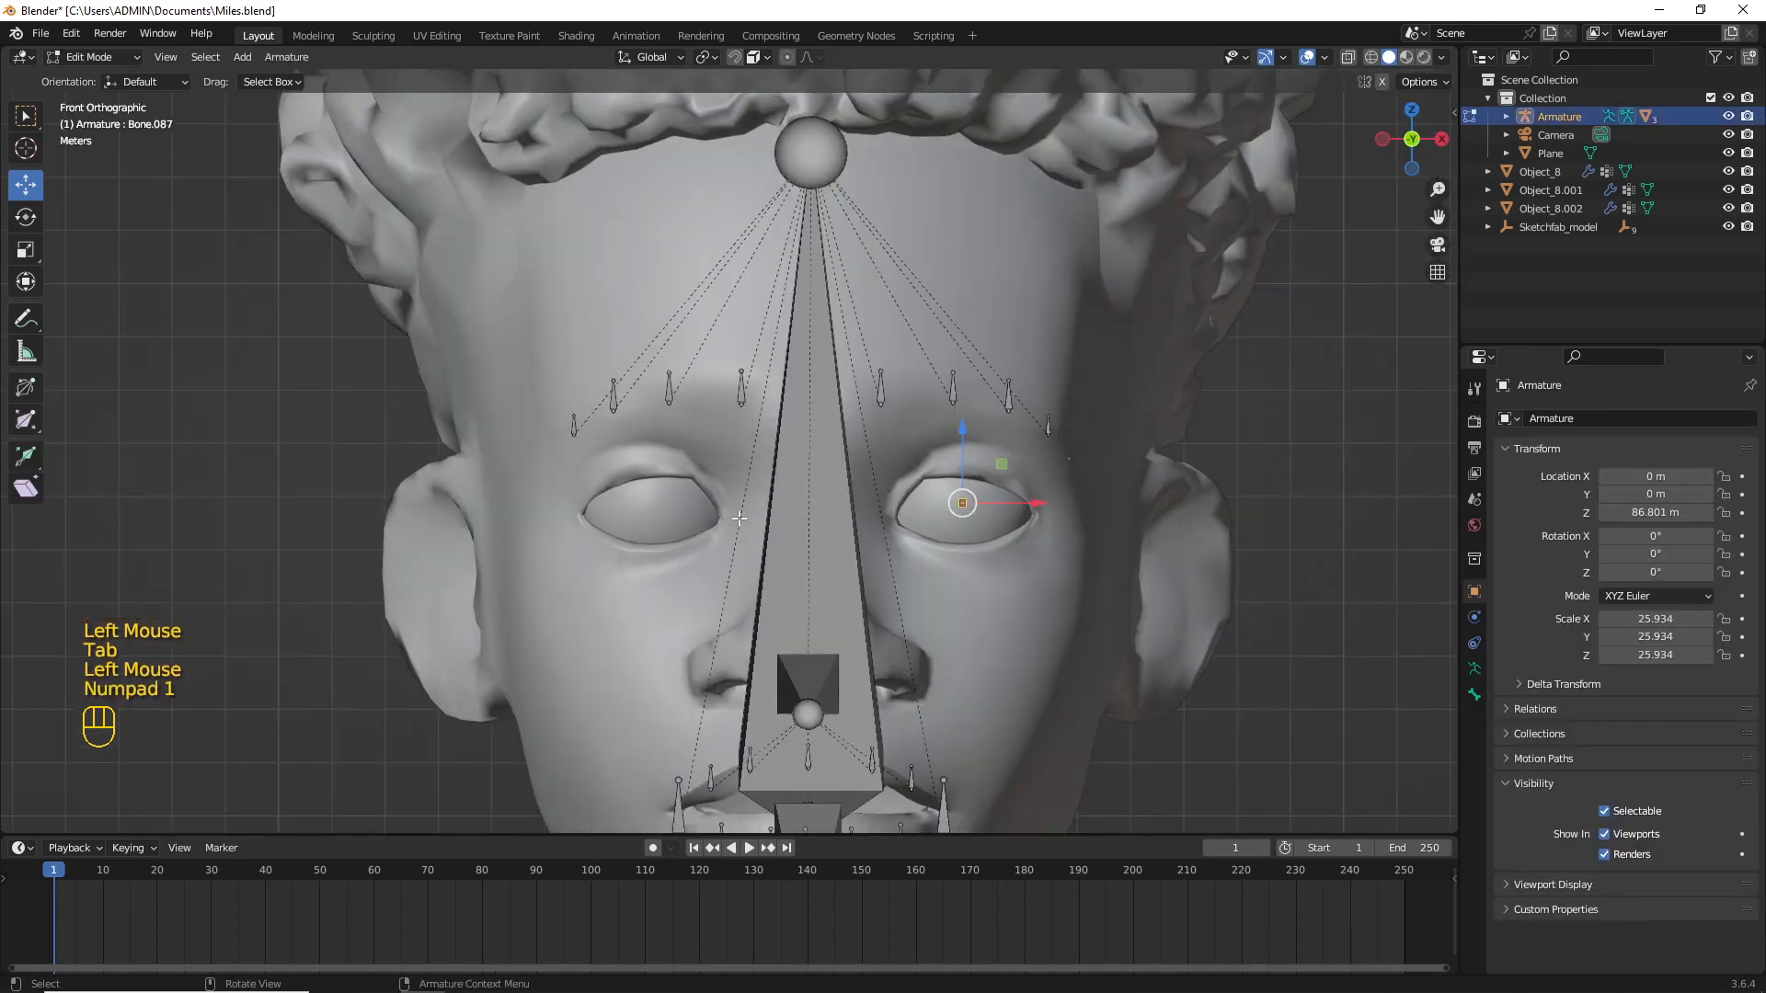
key(shift+d)
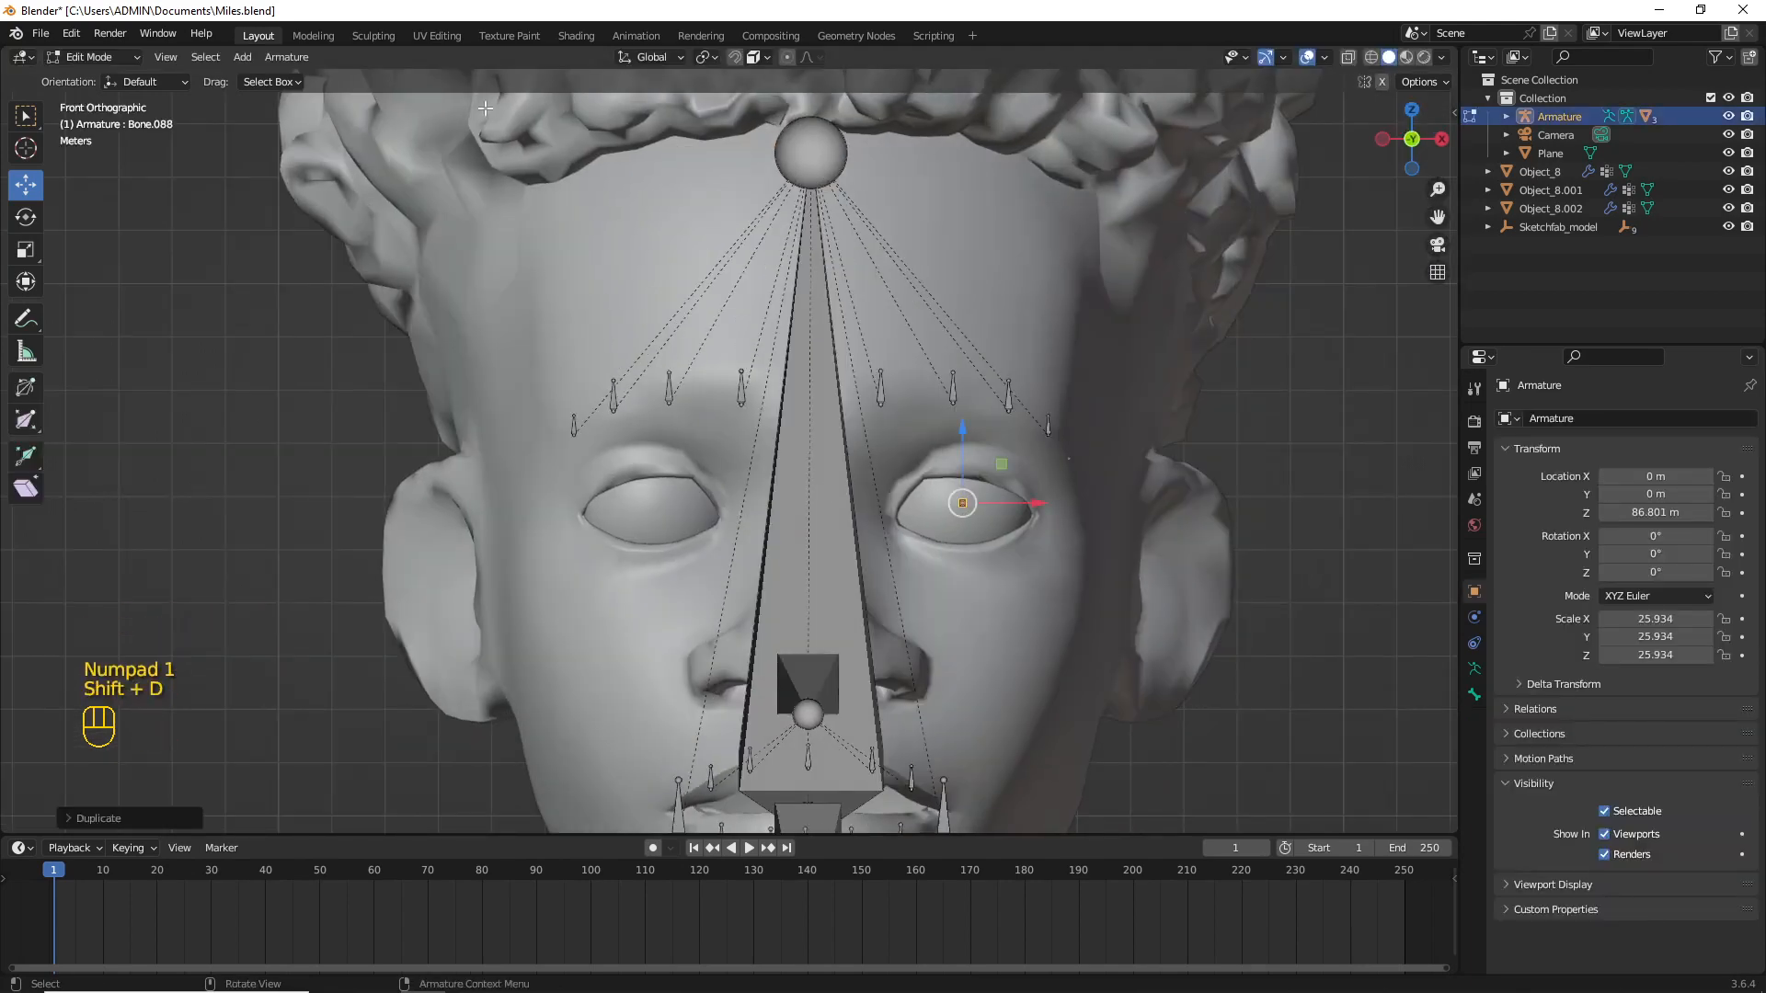
Step: Try to mirror the duplicated eye bone along X Global with the current pivot point
click(285, 57)
mouse_move(318, 97)
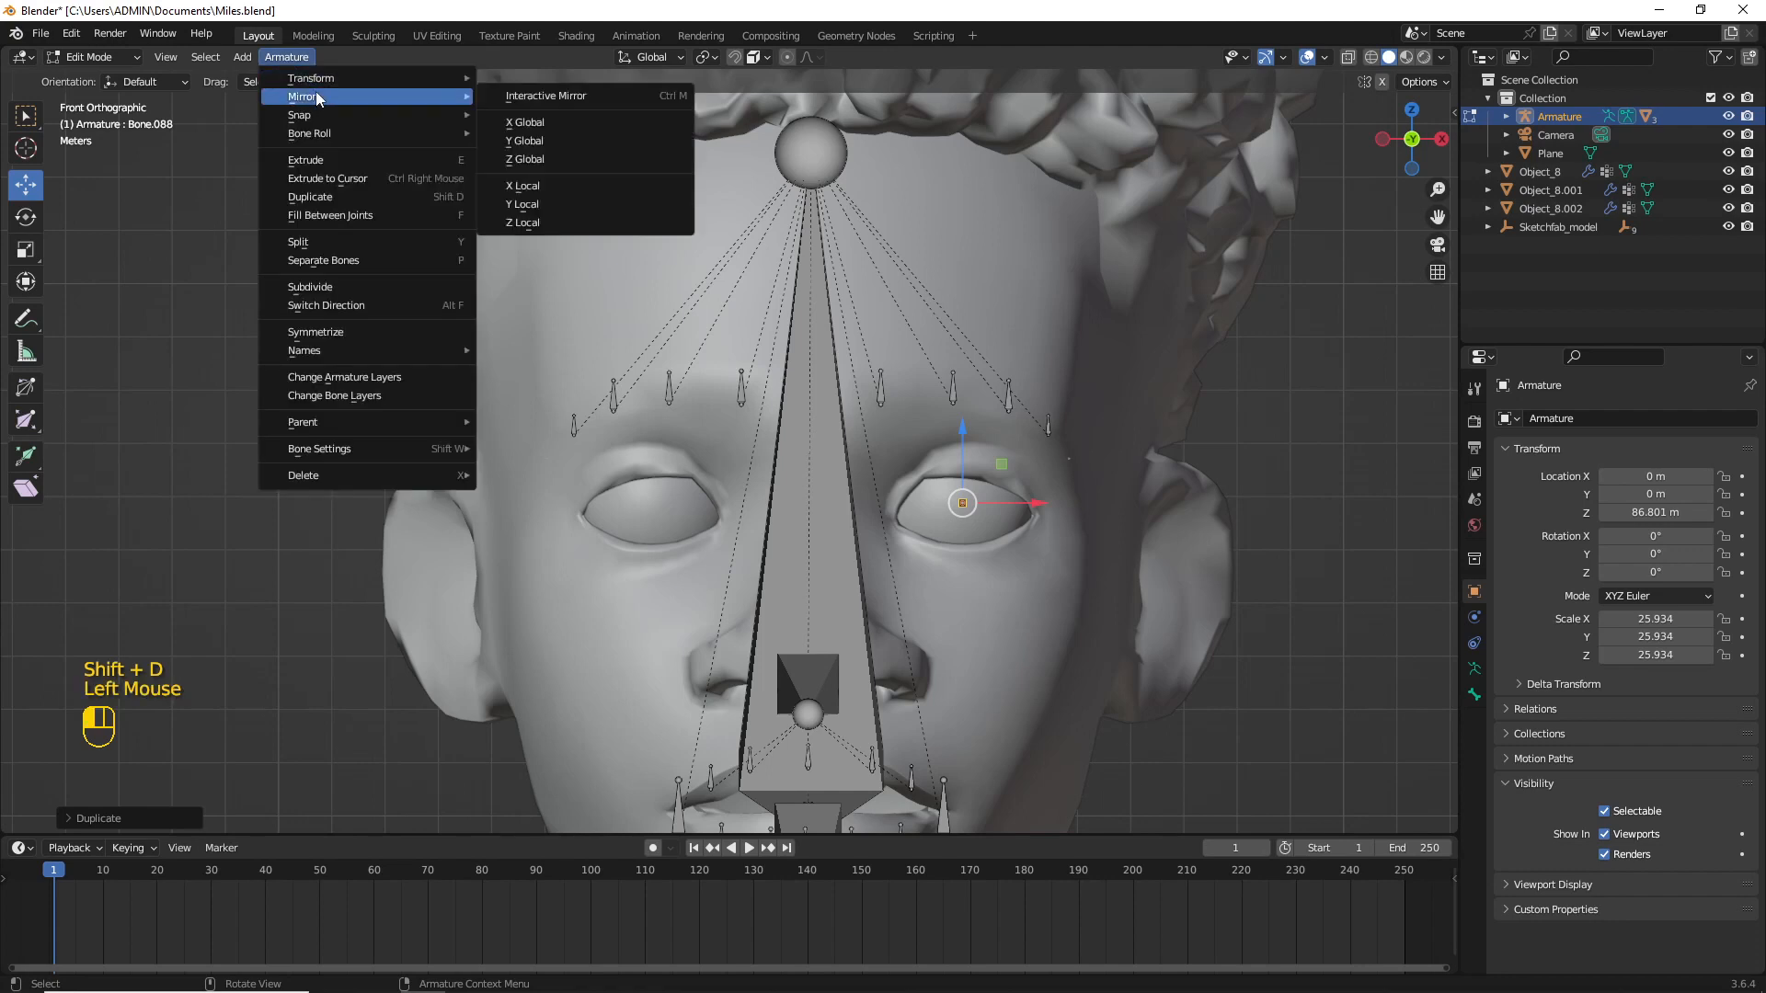
click(571, 120)
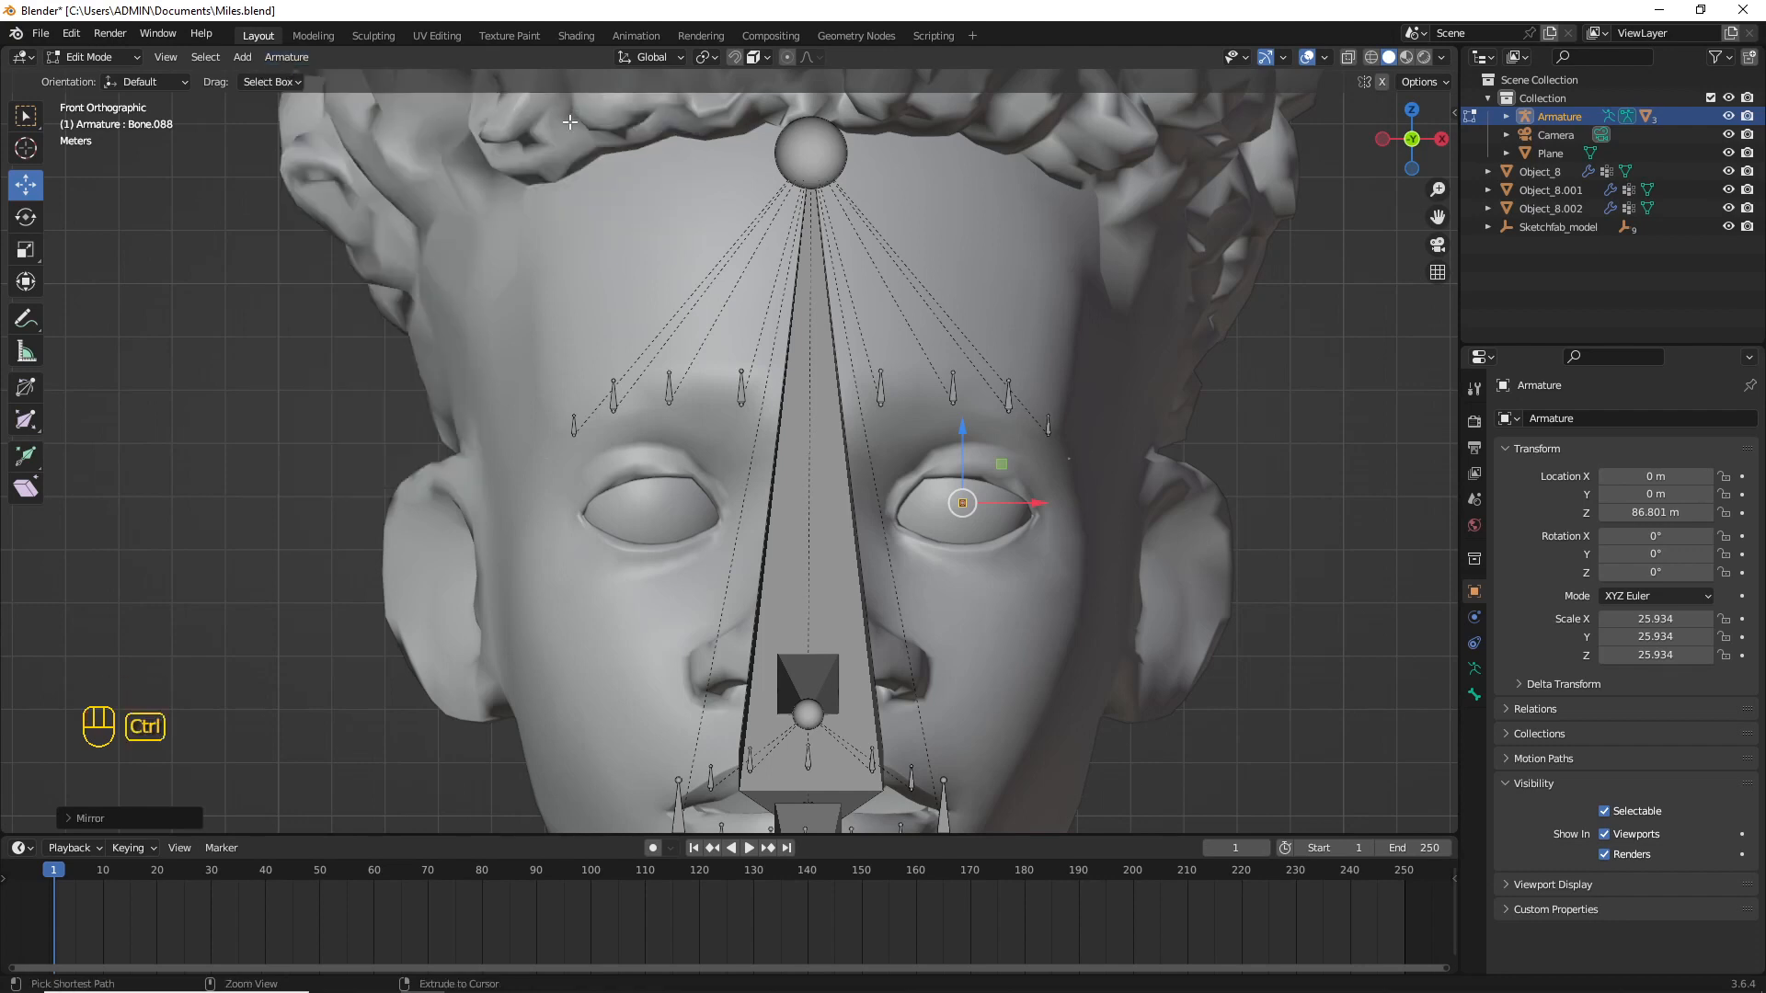
key(ctrl+z)
Step: Set the pivot point to 3D Cursor and mirror the duplicated eye bone along X Global
click(706, 57)
click(739, 100)
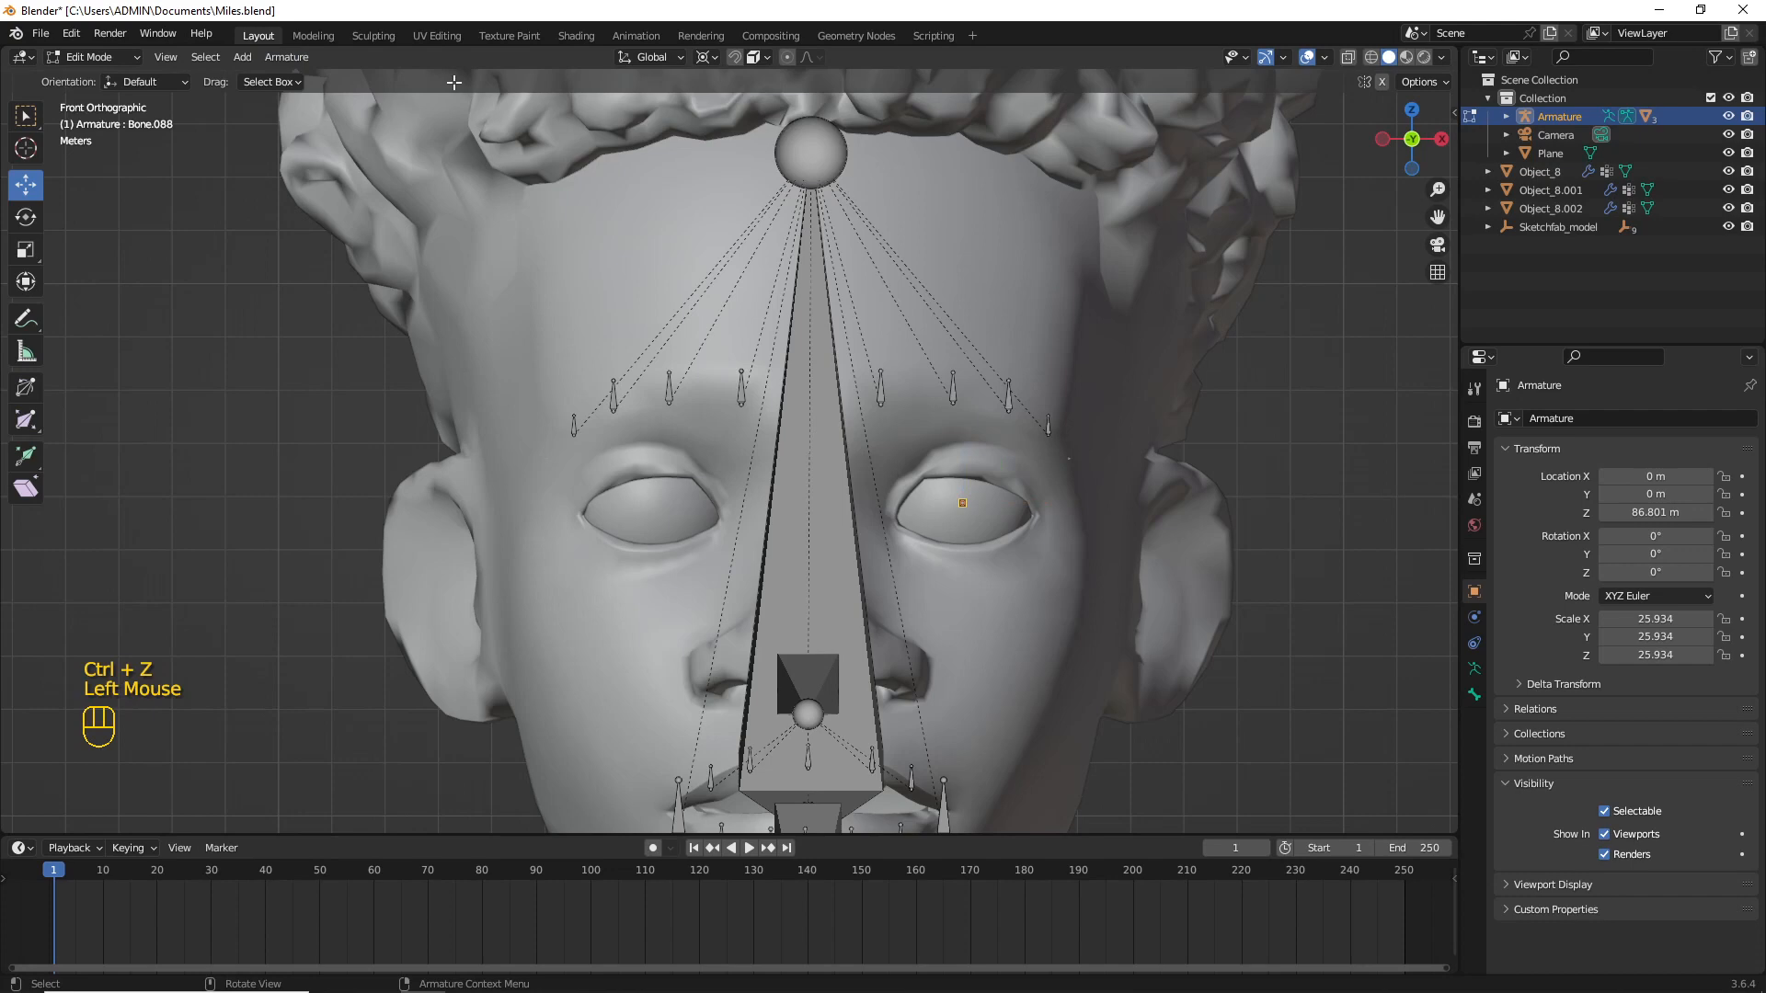
click(304, 59)
mouse_move(345, 97)
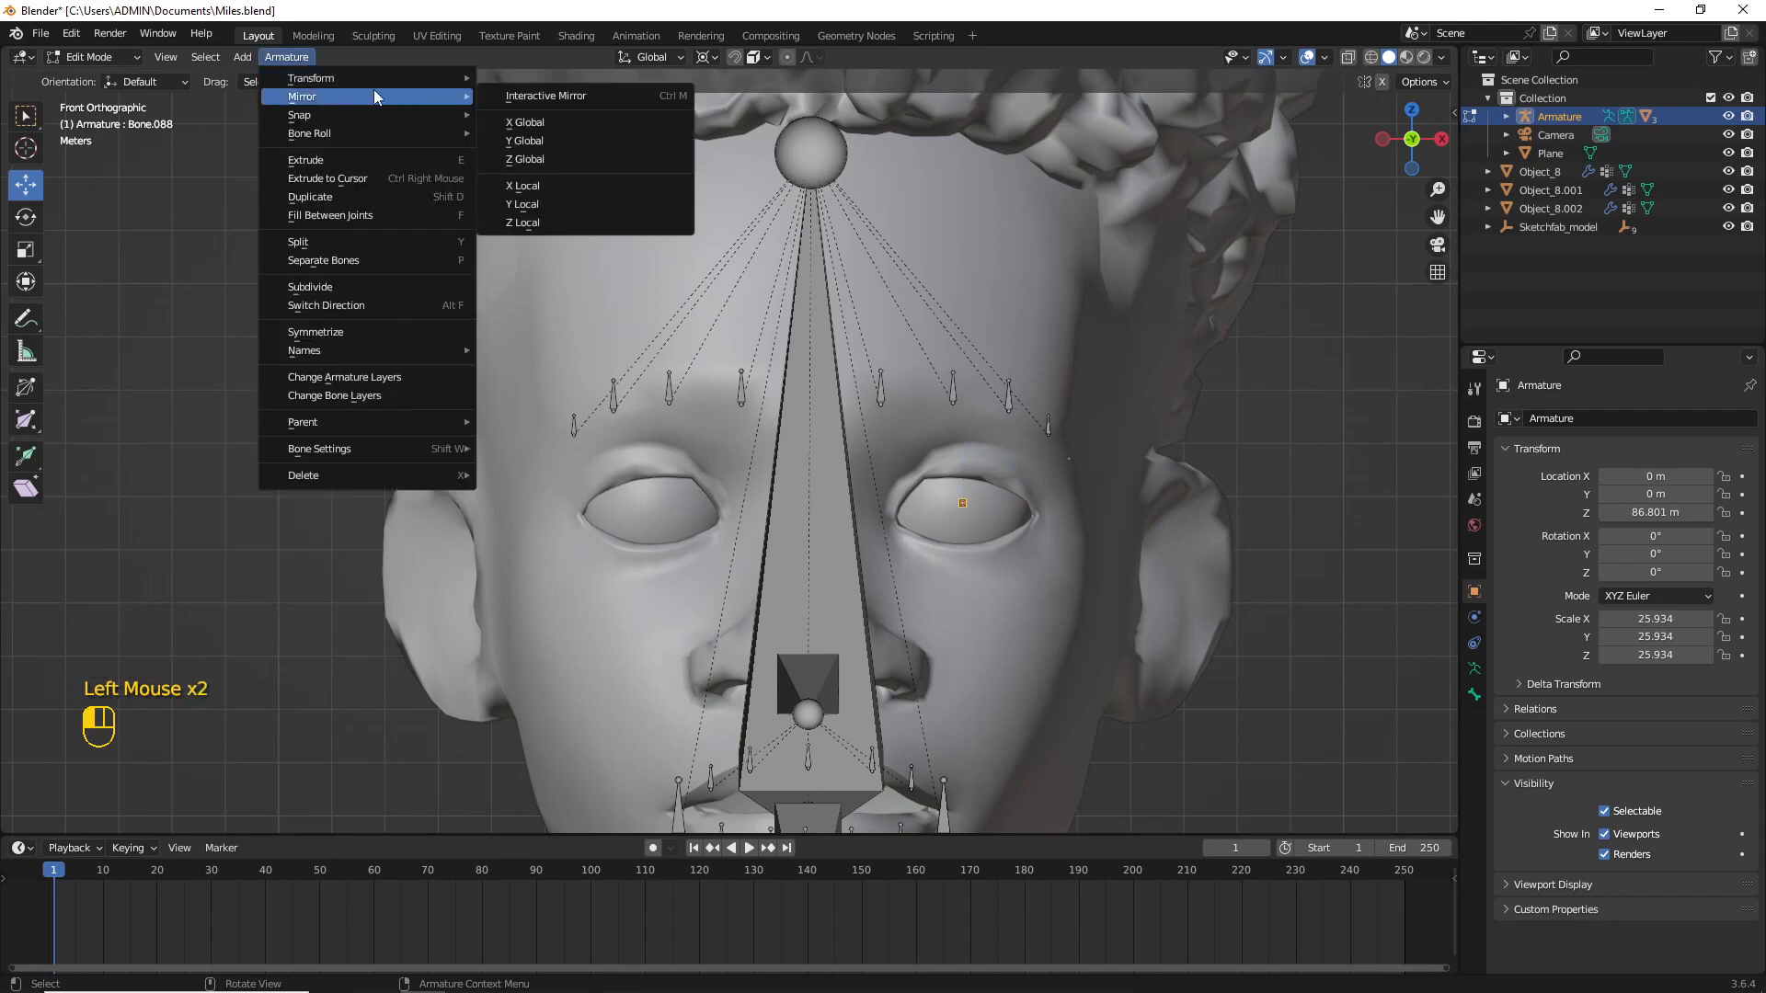
click(552, 121)
Step: Hide the large head bone that runs between the eyes
key(alt+a)
scroll(809, 489, down, 1)
click(810, 489)
key(h)
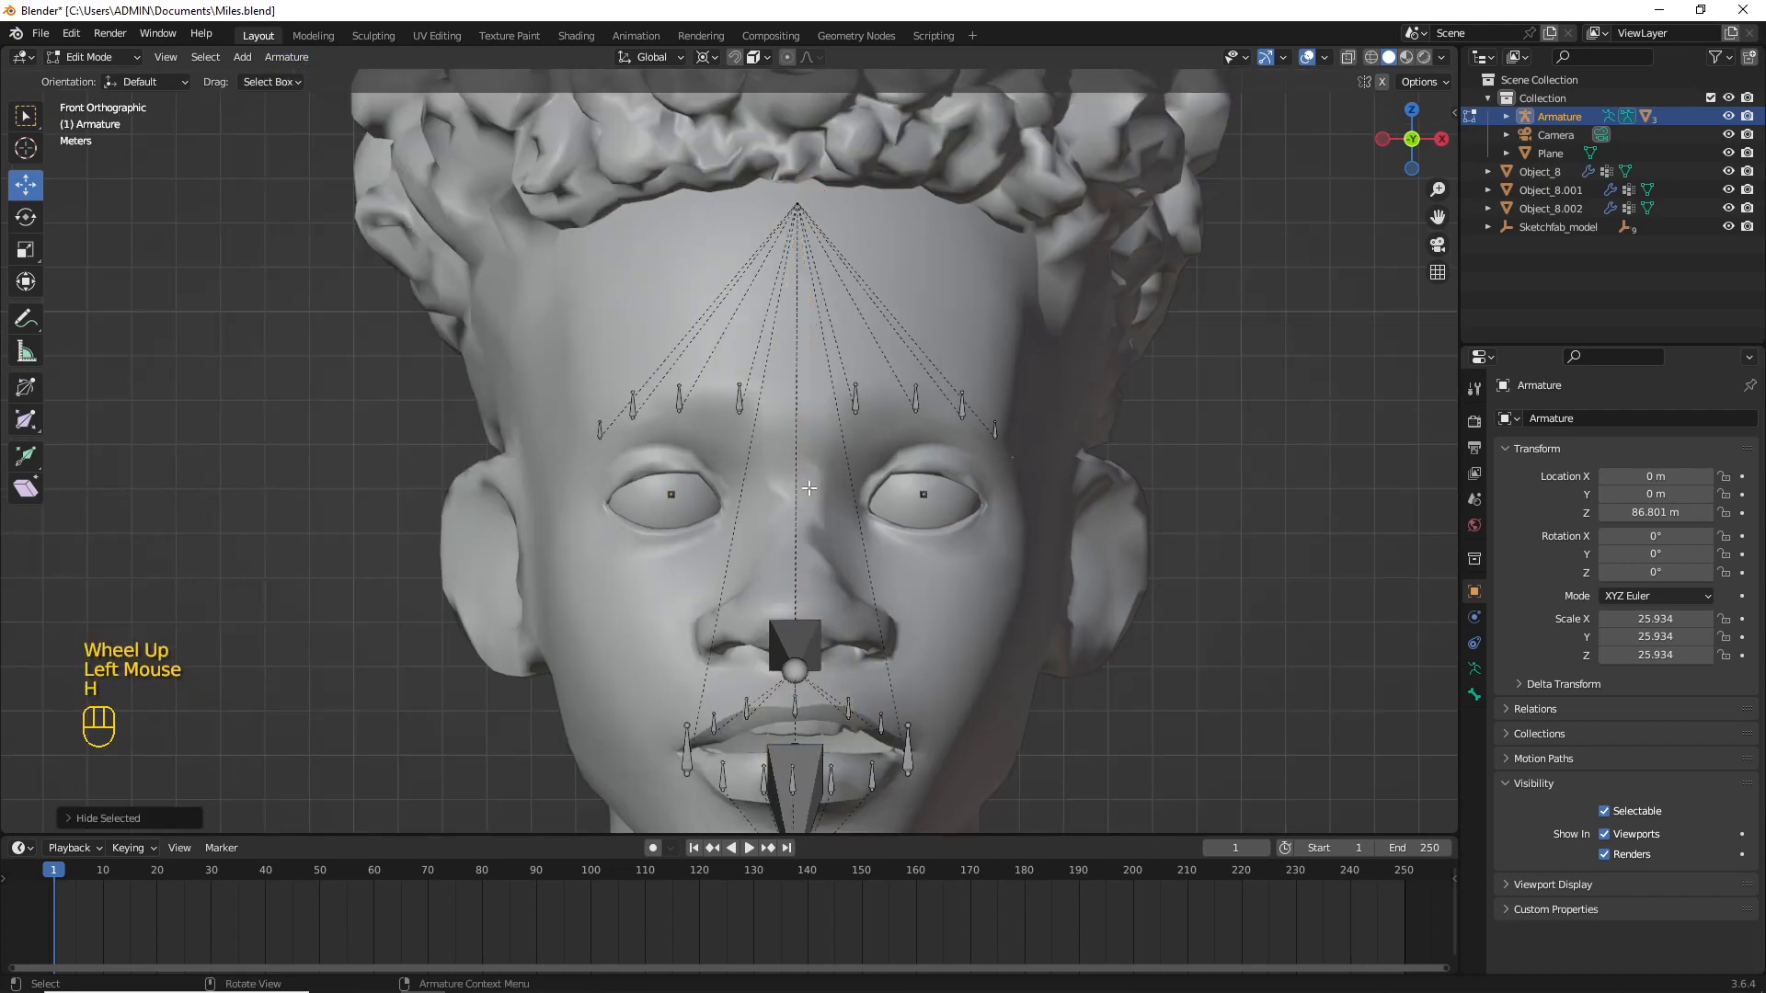
Step: Snap the 3D cursor to the midpoint between the two eye bones and clear the selection
scroll(760, 512, up, 2)
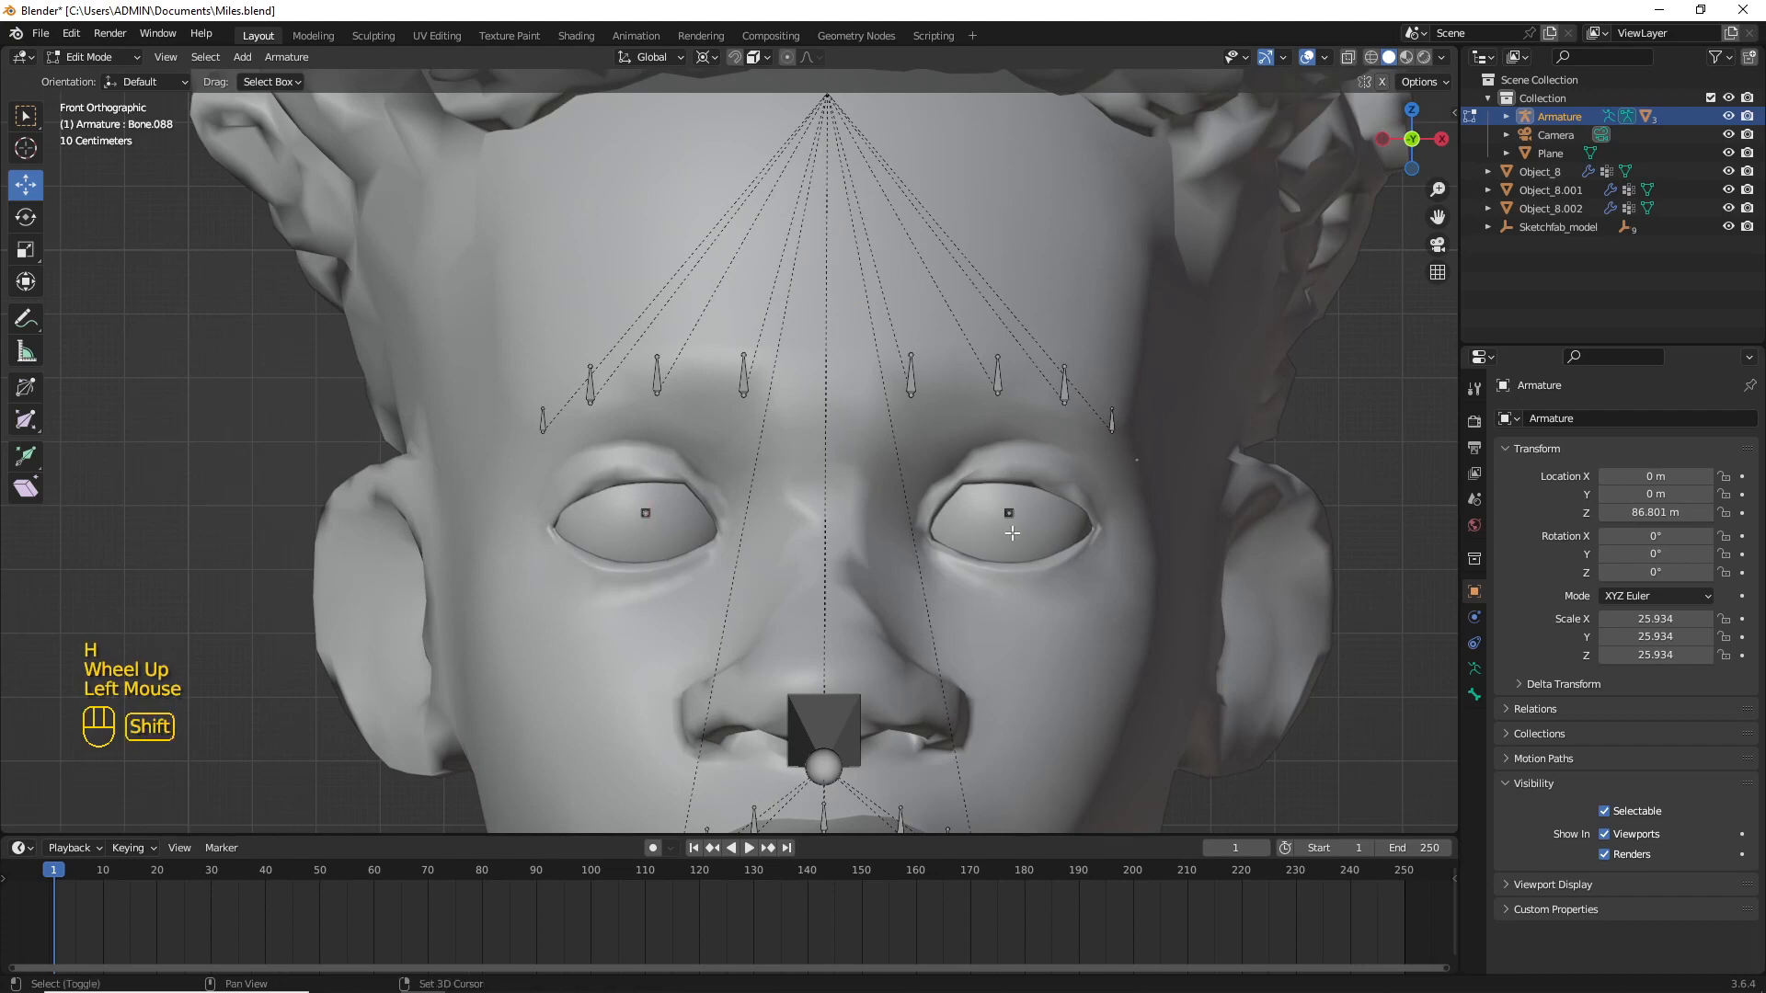
key(shift+s)
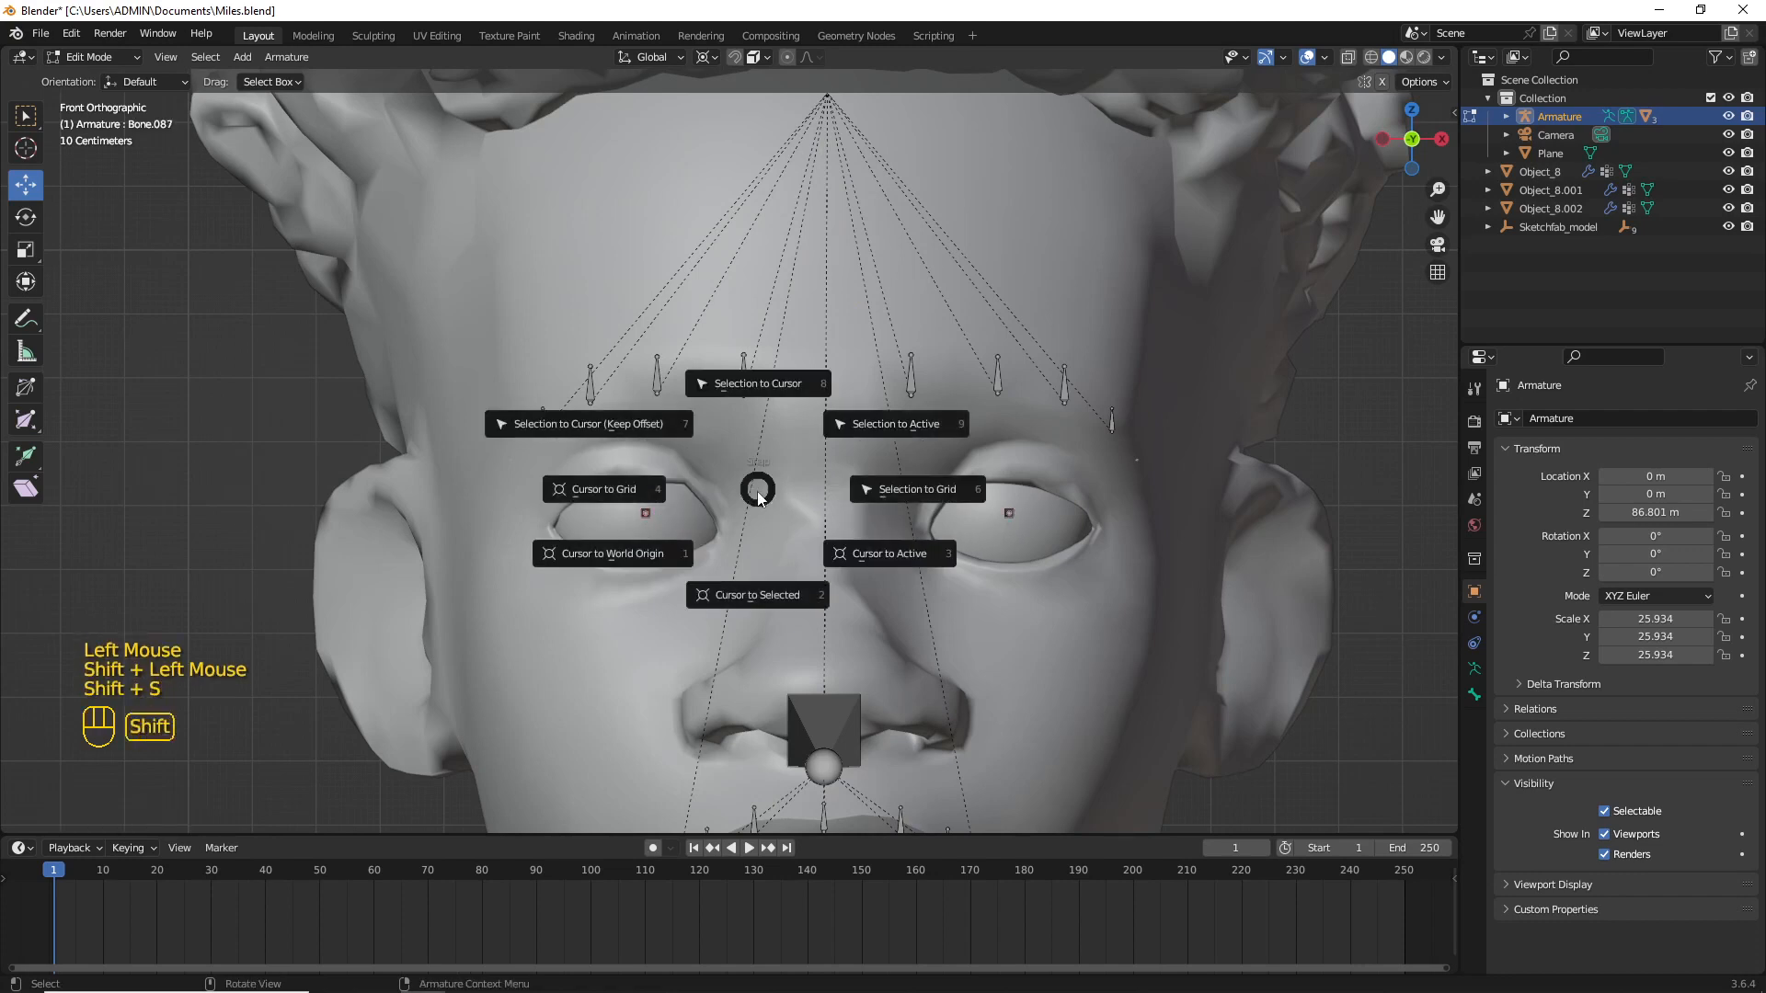
click(770, 582)
key(alt+a)
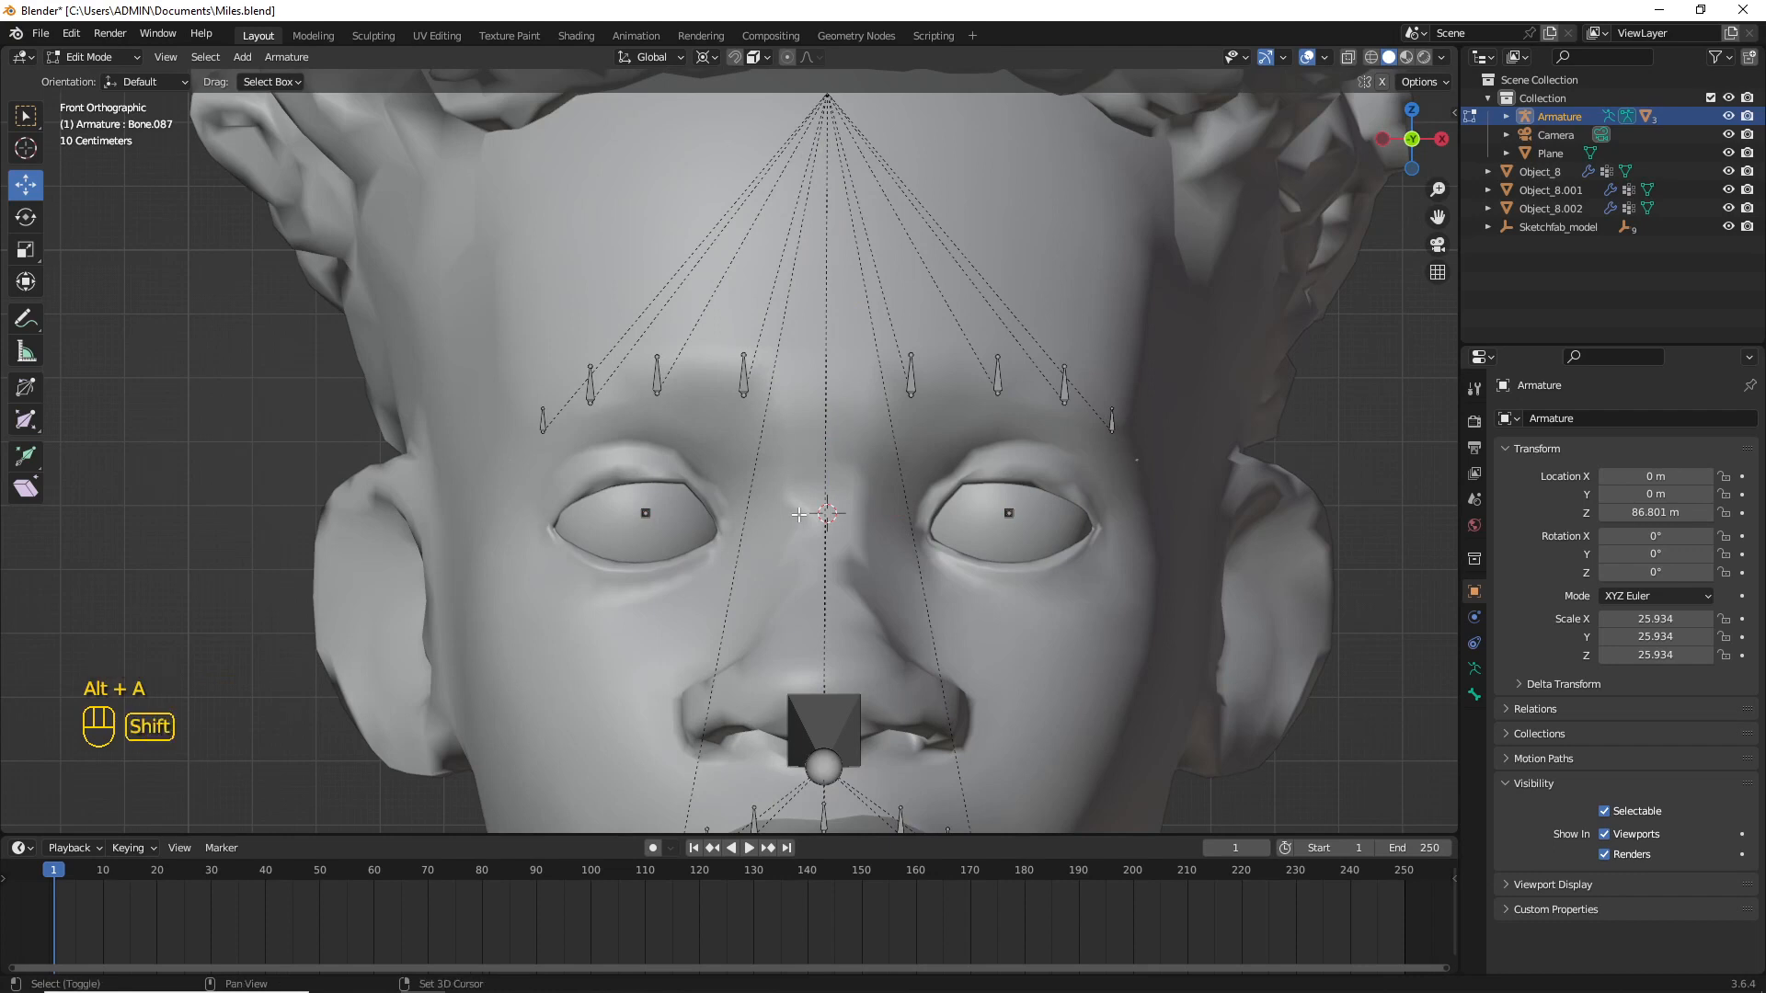
Step: Add a bone at the 3D cursor between the eyes and rotate it about global Y to lie along the X axis
key(shift+a)
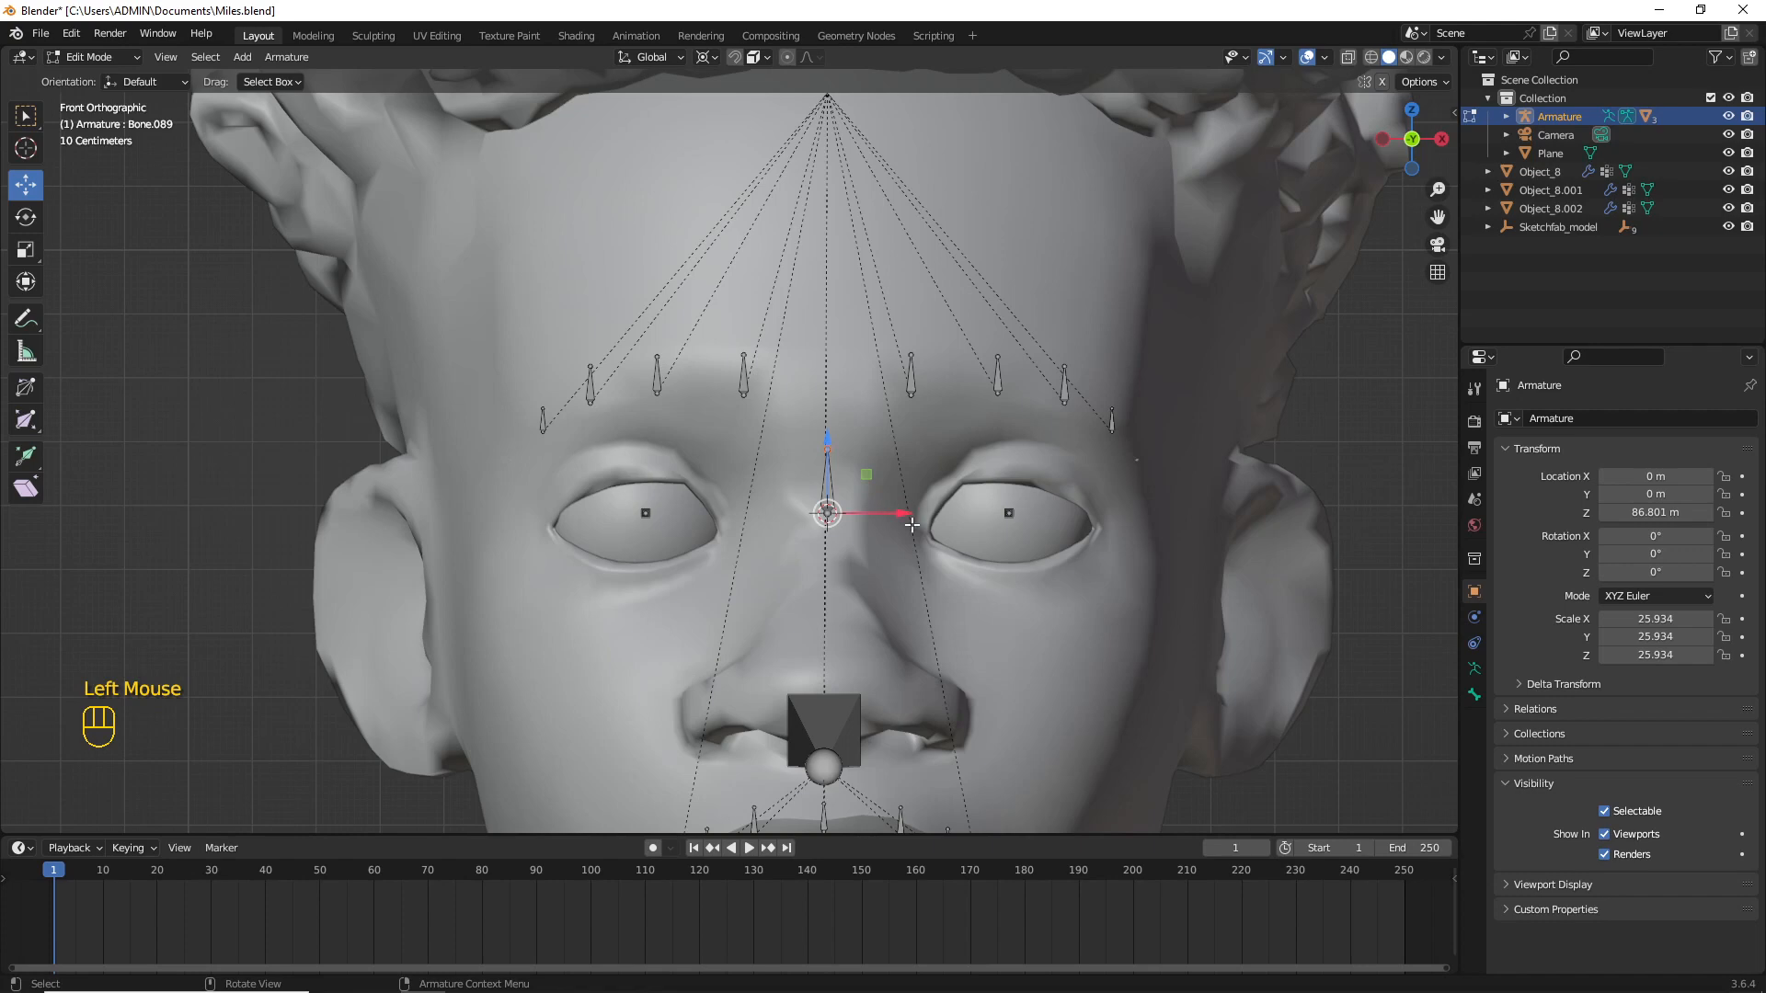
text(r)
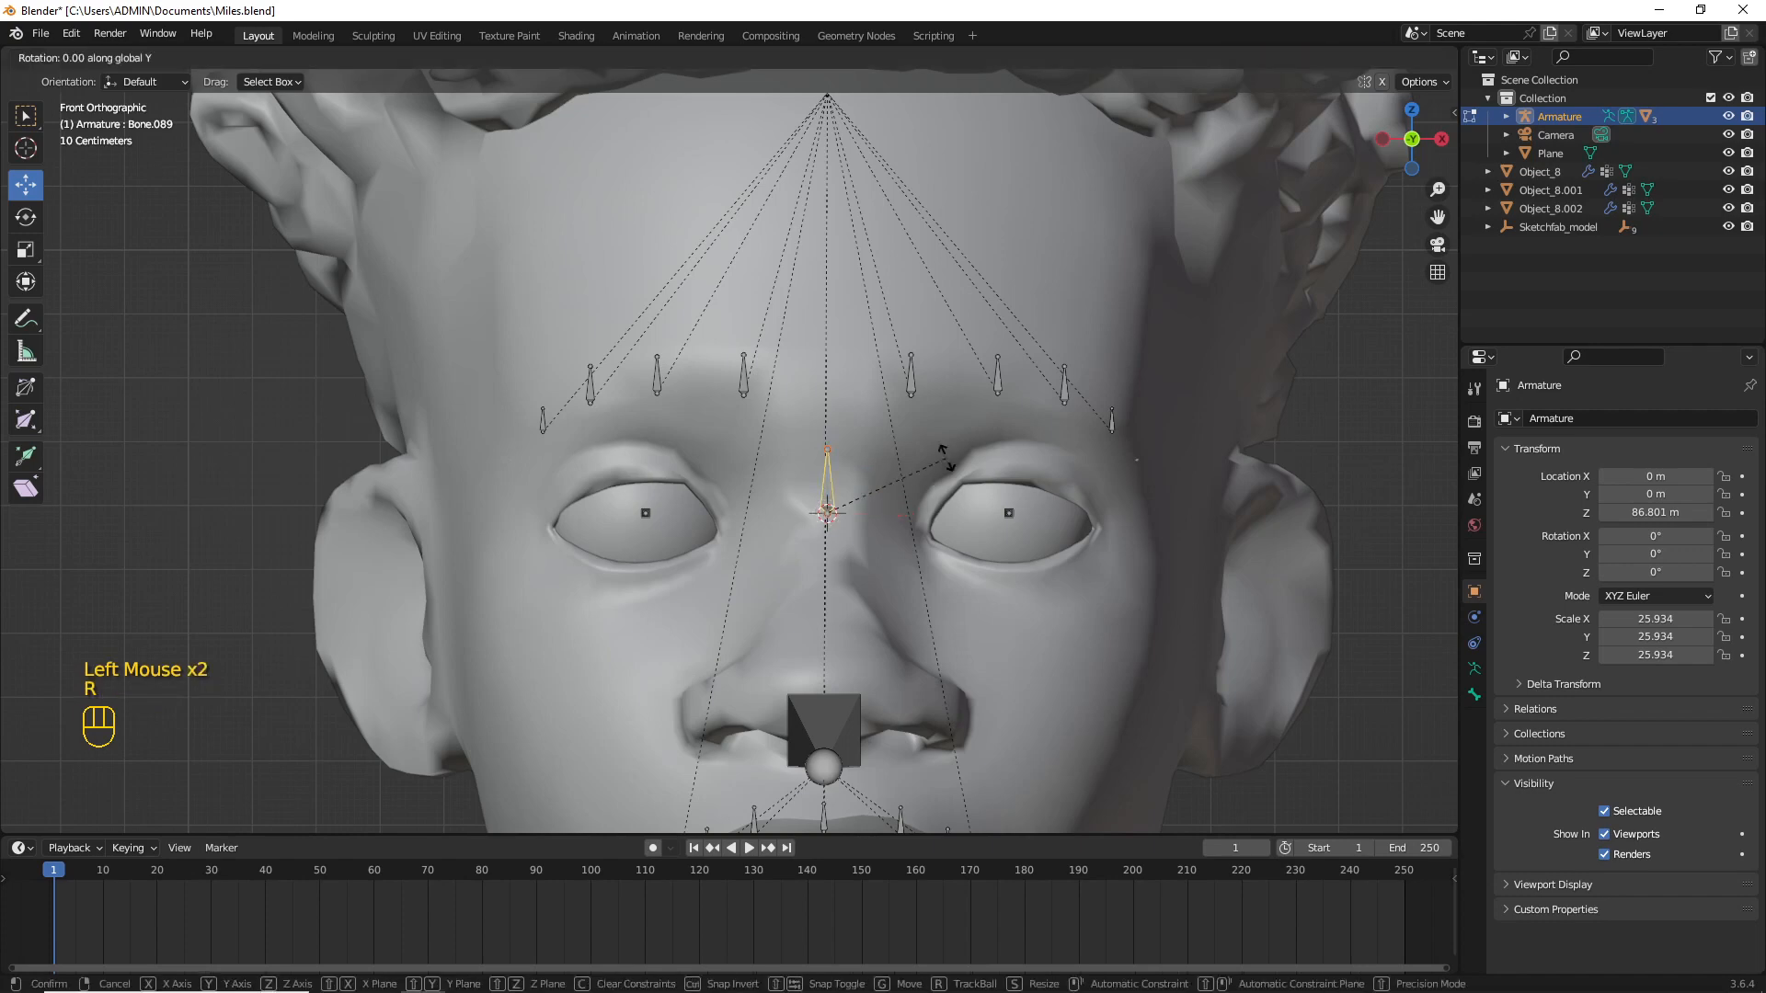
text(0)
key(Return)
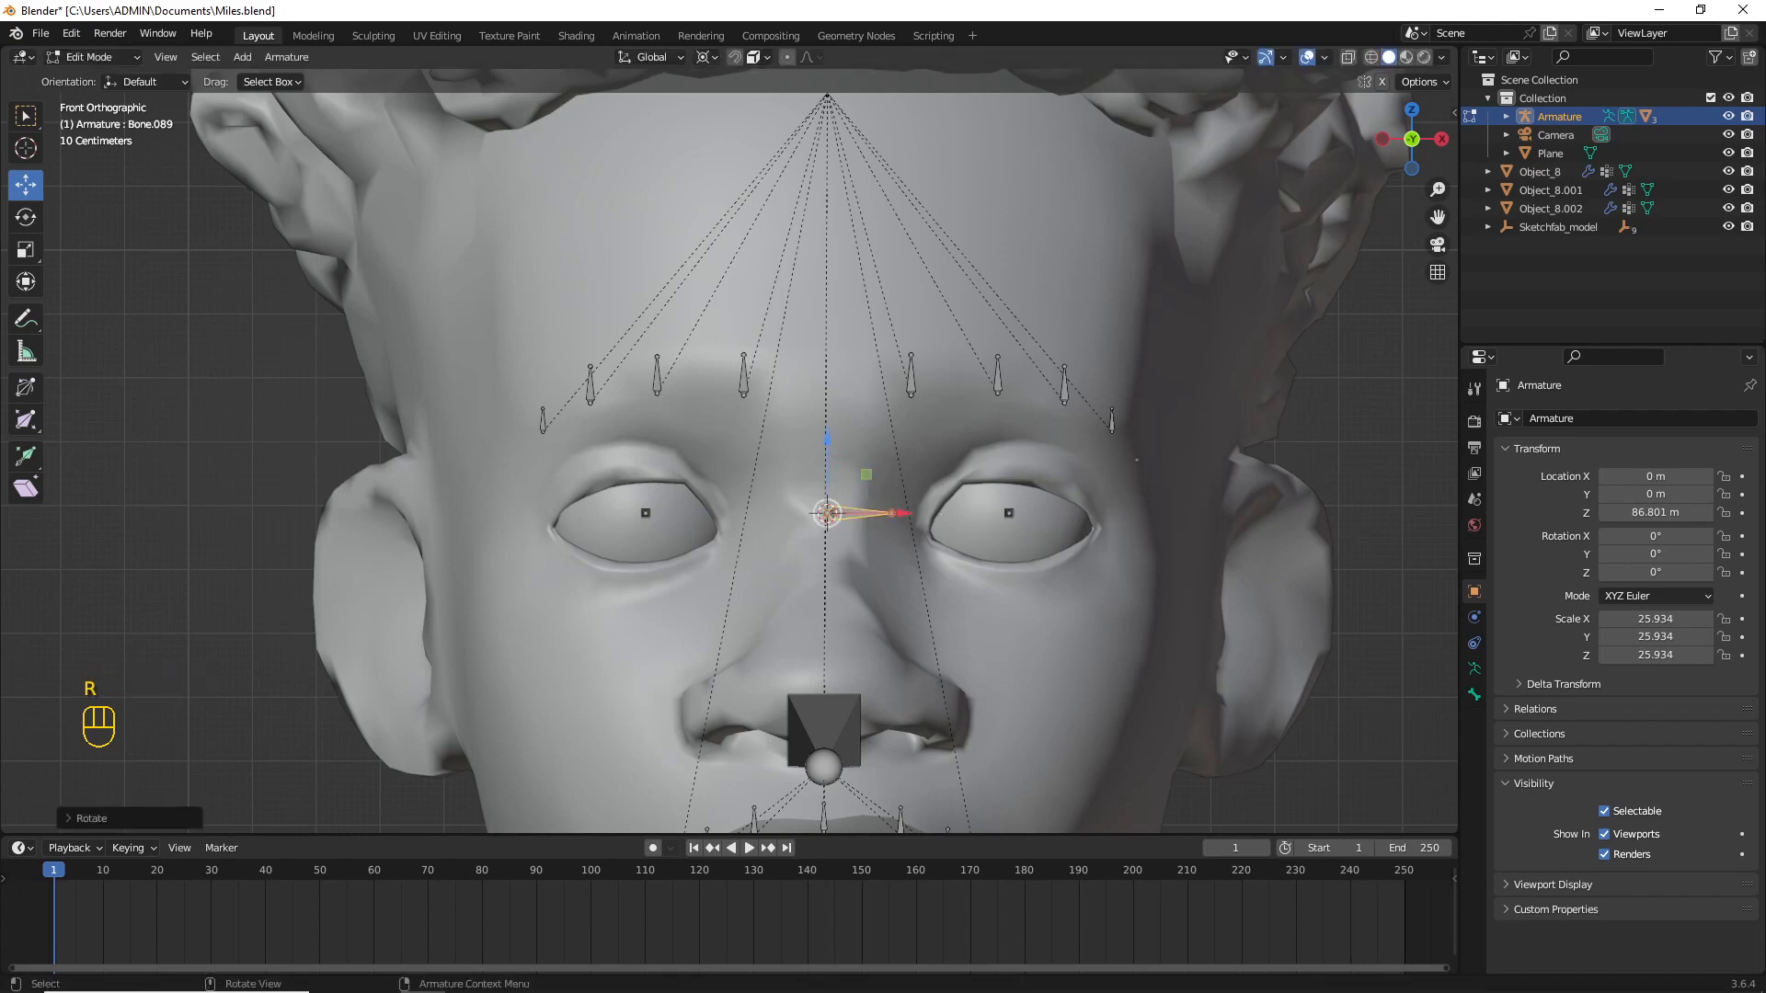
Step: Scale up the control bone and move its root joint across the face so it spans from one eye to the other
key(s)
click(1282, 634)
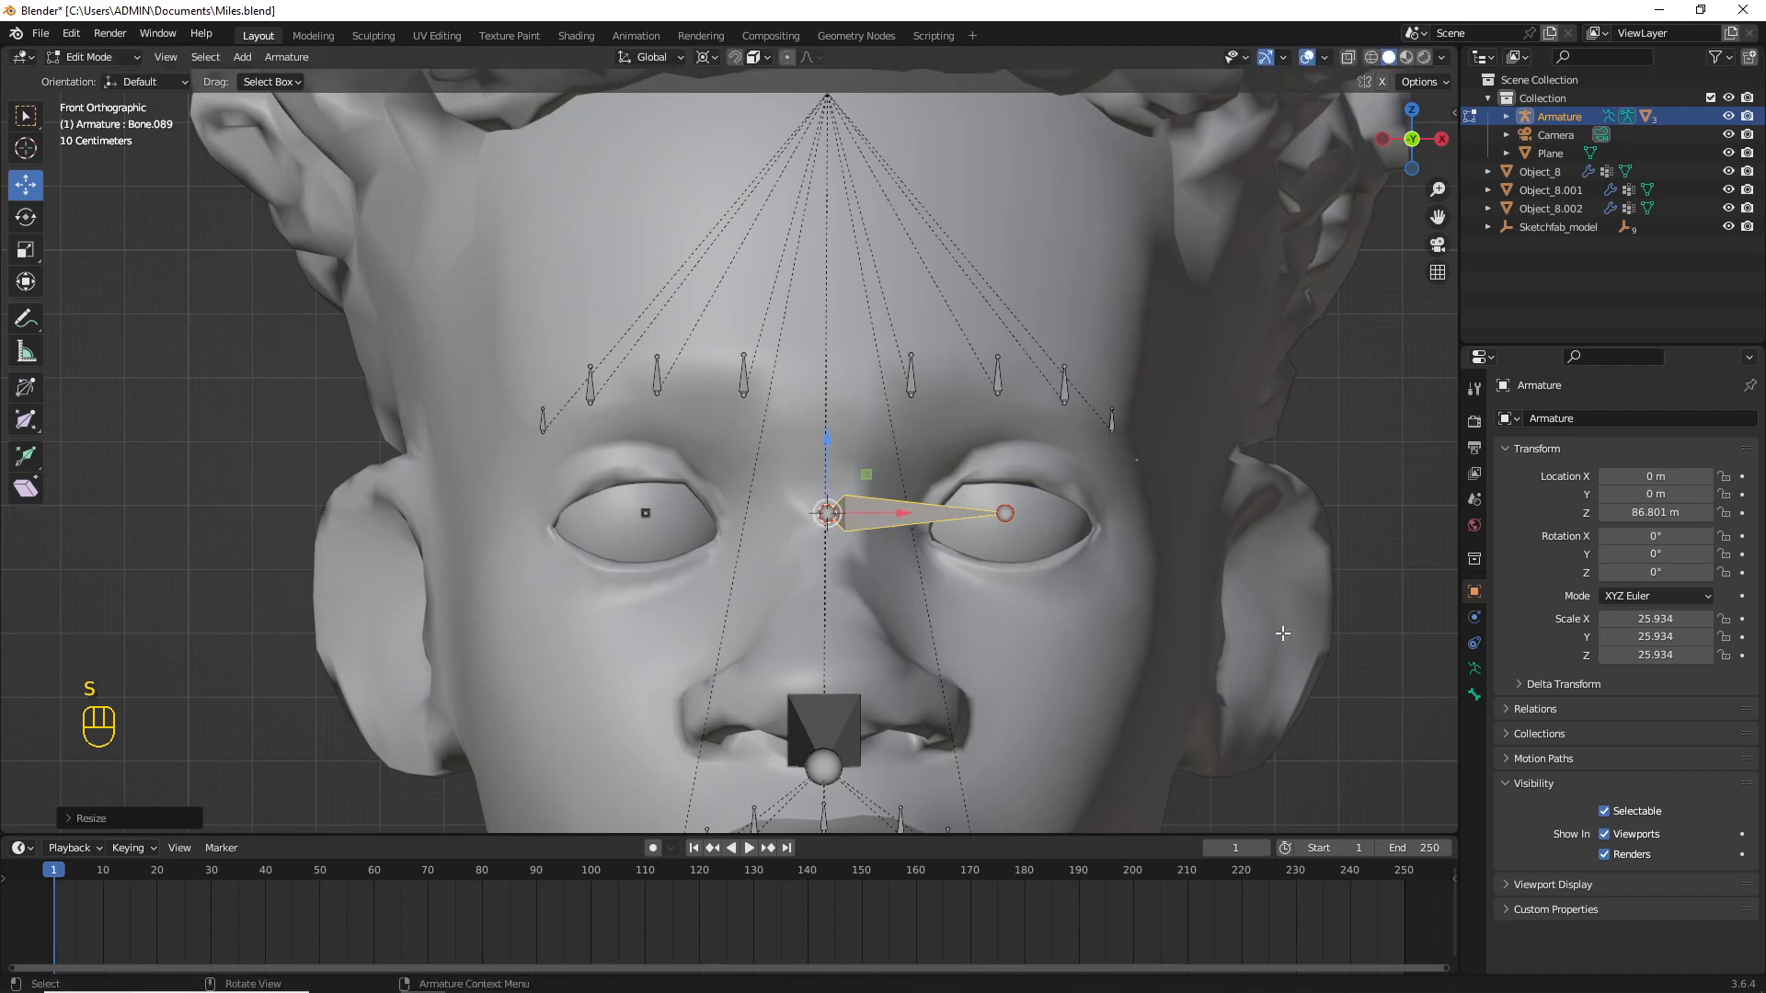
click(818, 516)
drag(855, 521, 696, 527)
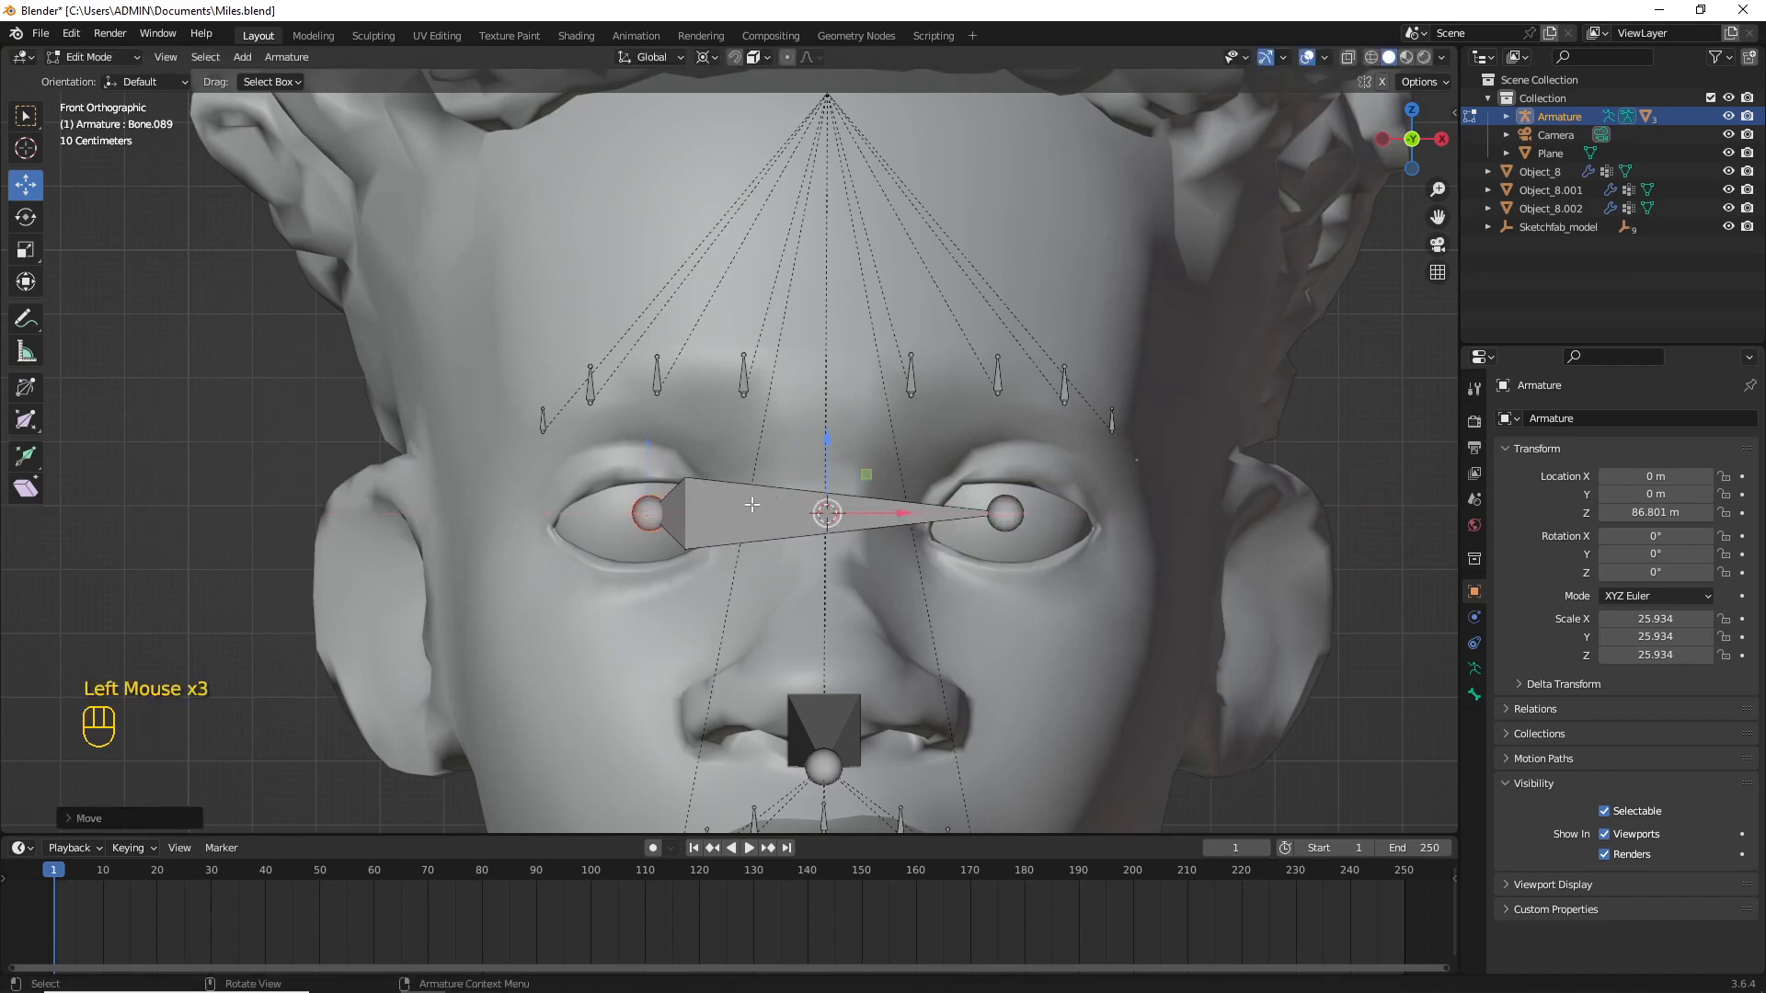
Step: Move the whole control bone forward so it floats in front of the face, and clear the selection
scroll(782, 496, down, 2)
click(786, 496)
scroll(786, 497, down, 2)
middle_drag(787, 497, 728, 538)
drag(676, 535, 547, 582)
middle_drag(547, 581, 672, 462)
key(alt+a)
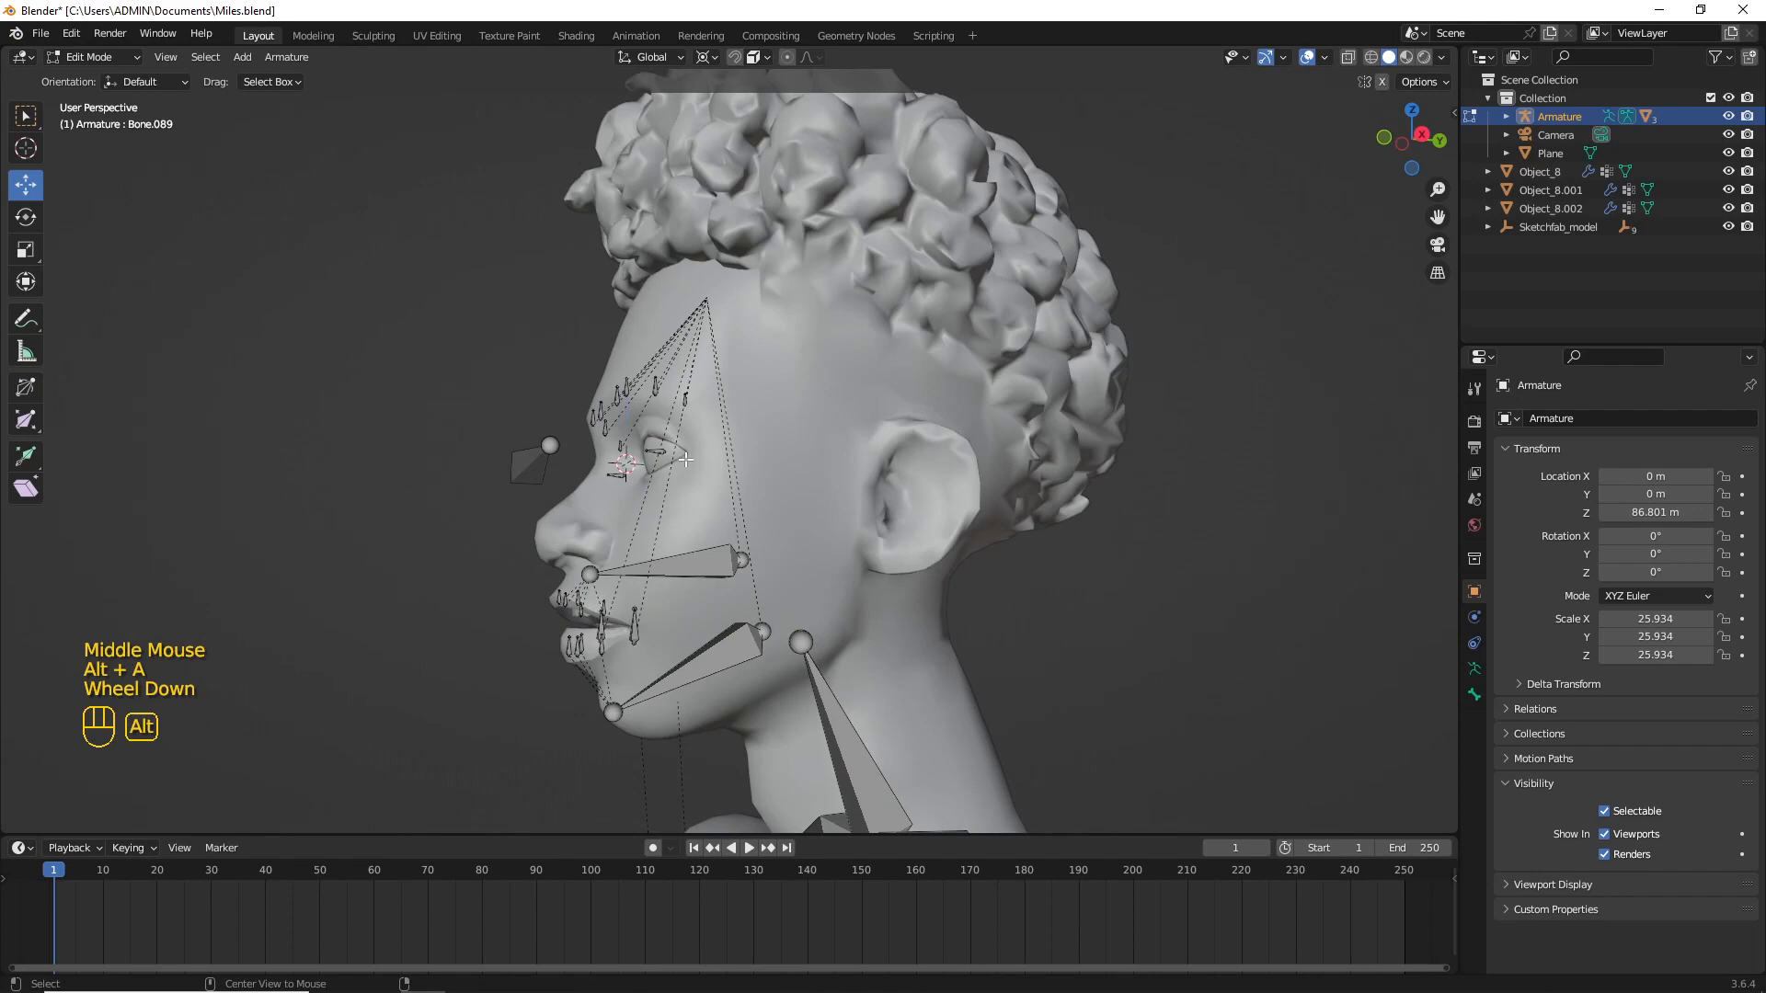
Step: Reveal the hidden head bone and parent both eye bones and the control bone to it
key(alt+h)
key(alt+a)
scroll(685, 459, up, 2)
middle_drag(685, 459, 717, 566)
scroll(718, 566, up, 2)
click(693, 560)
shift+click(541, 511)
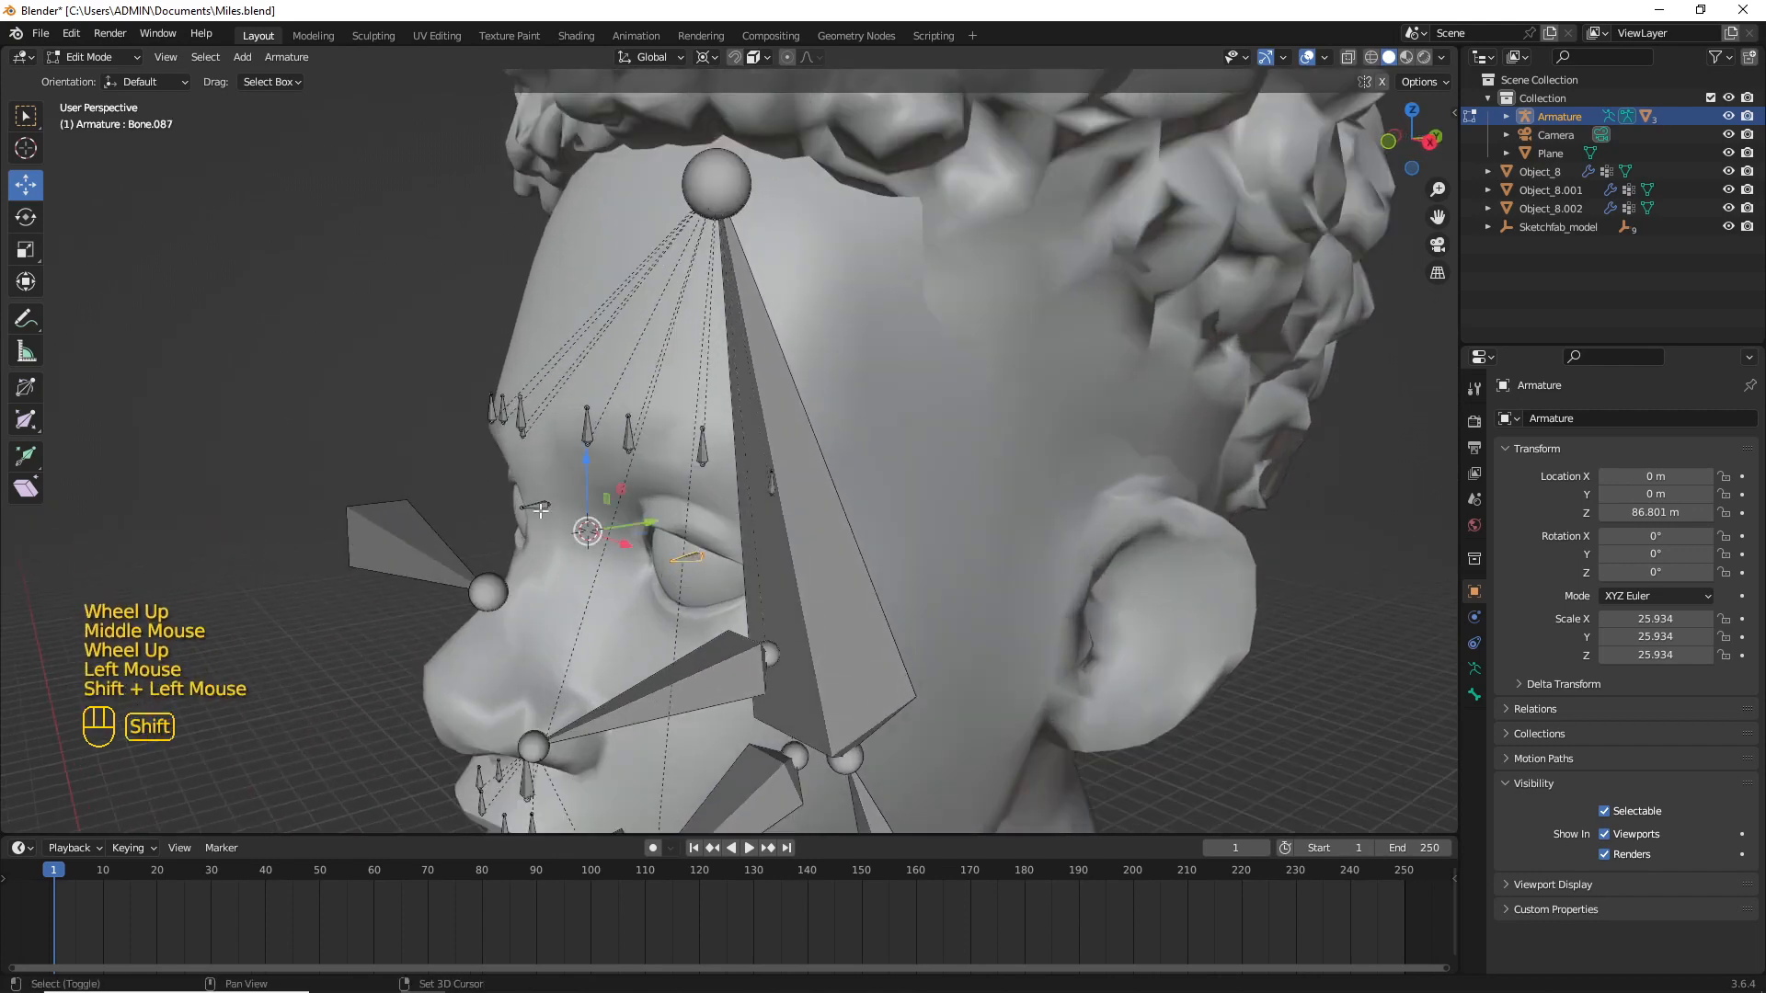
shift+click(446, 530)
shift+click(796, 551)
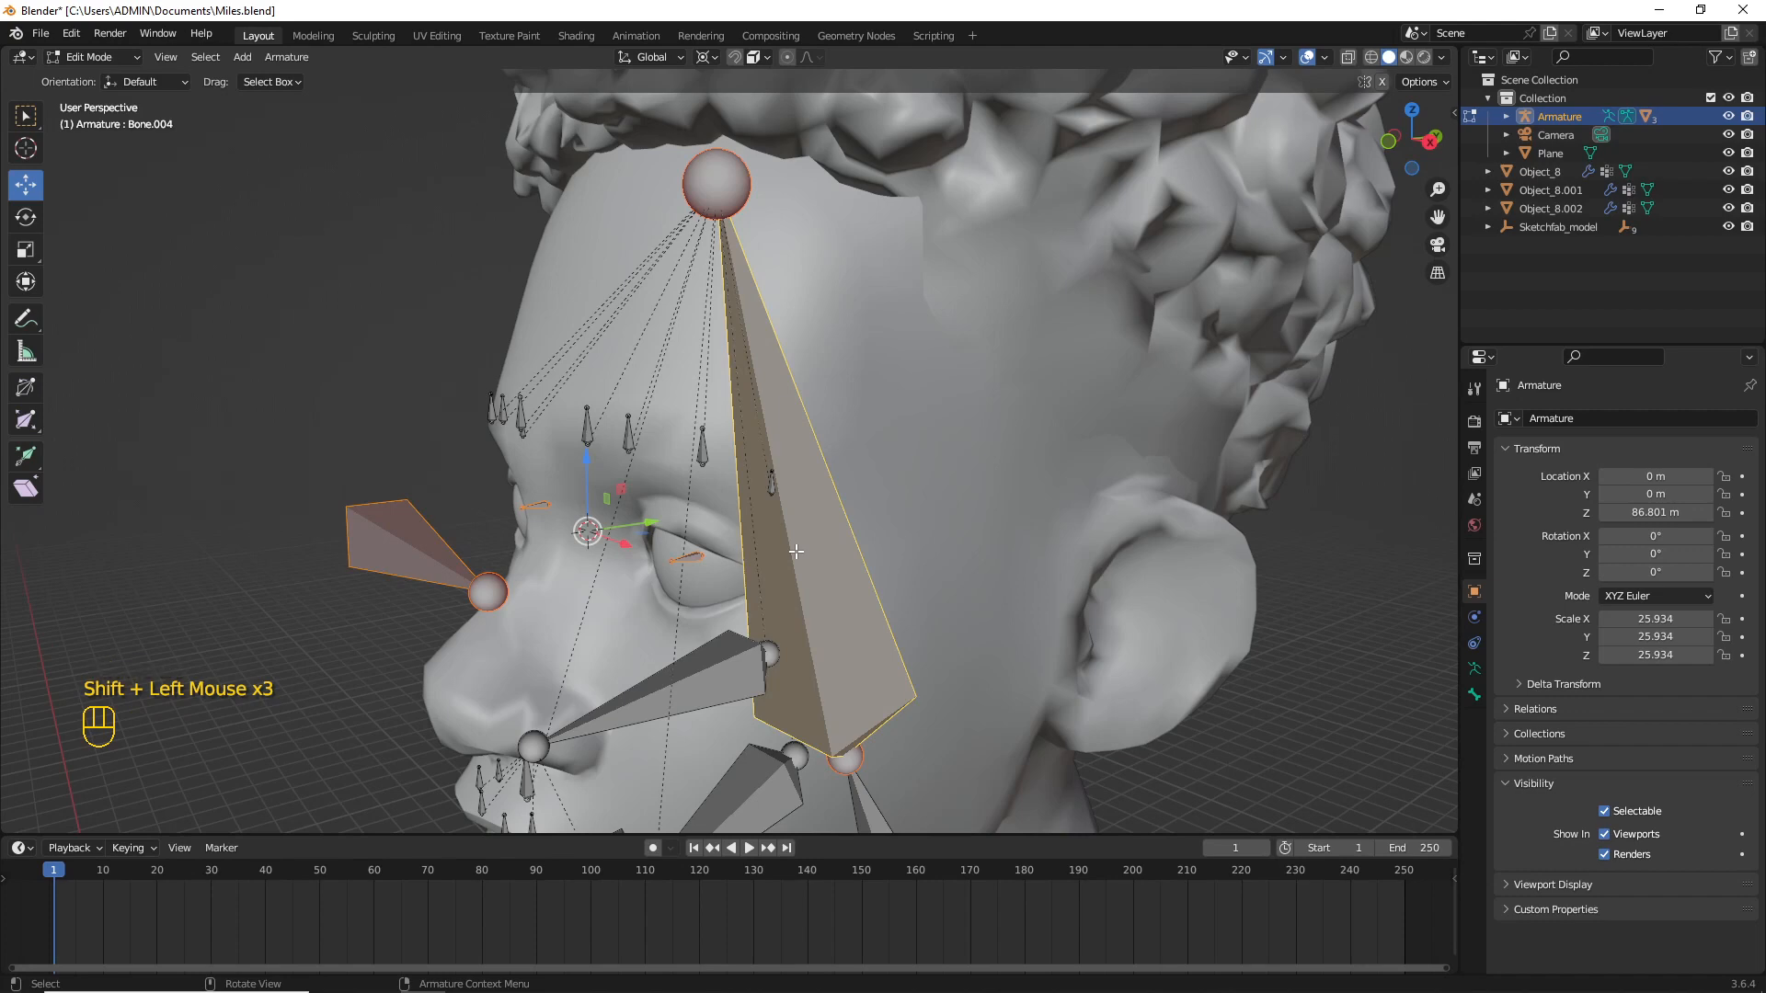
key(ctrl+p)
click(797, 550)
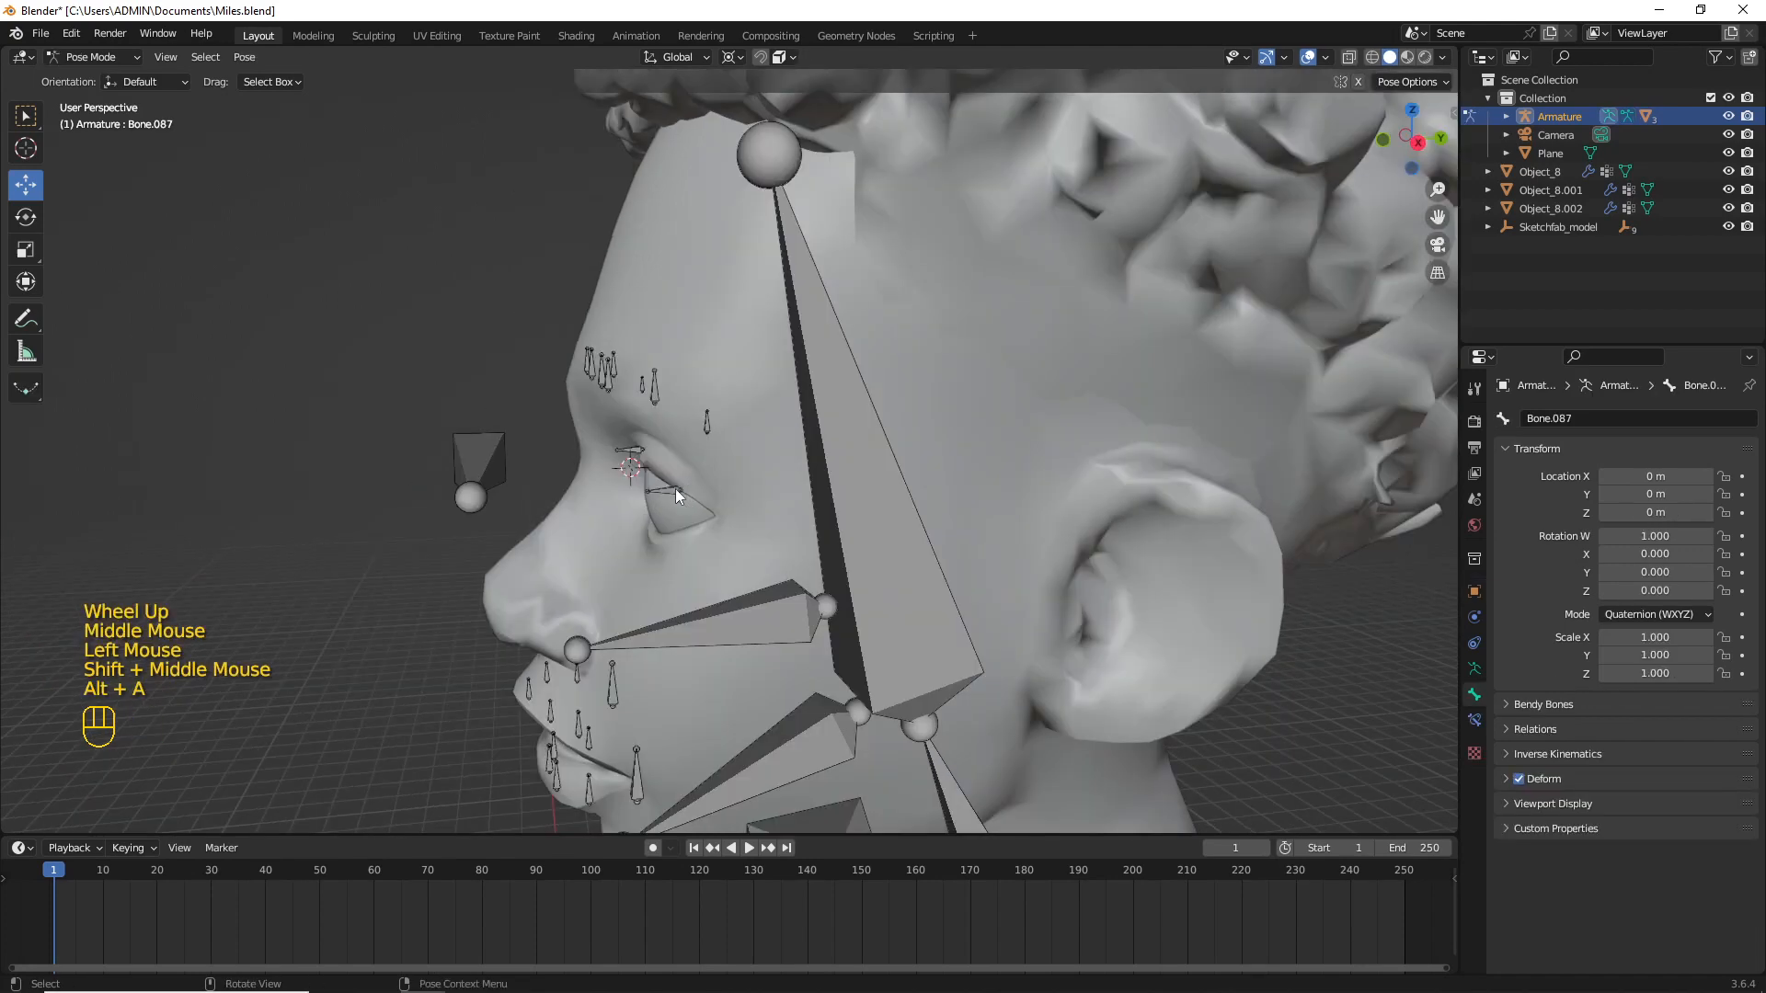
Step: Add a Damped Track constraint to the character's left eye bone (Bone.087) with Armature as its target
click(675, 488)
click(1478, 717)
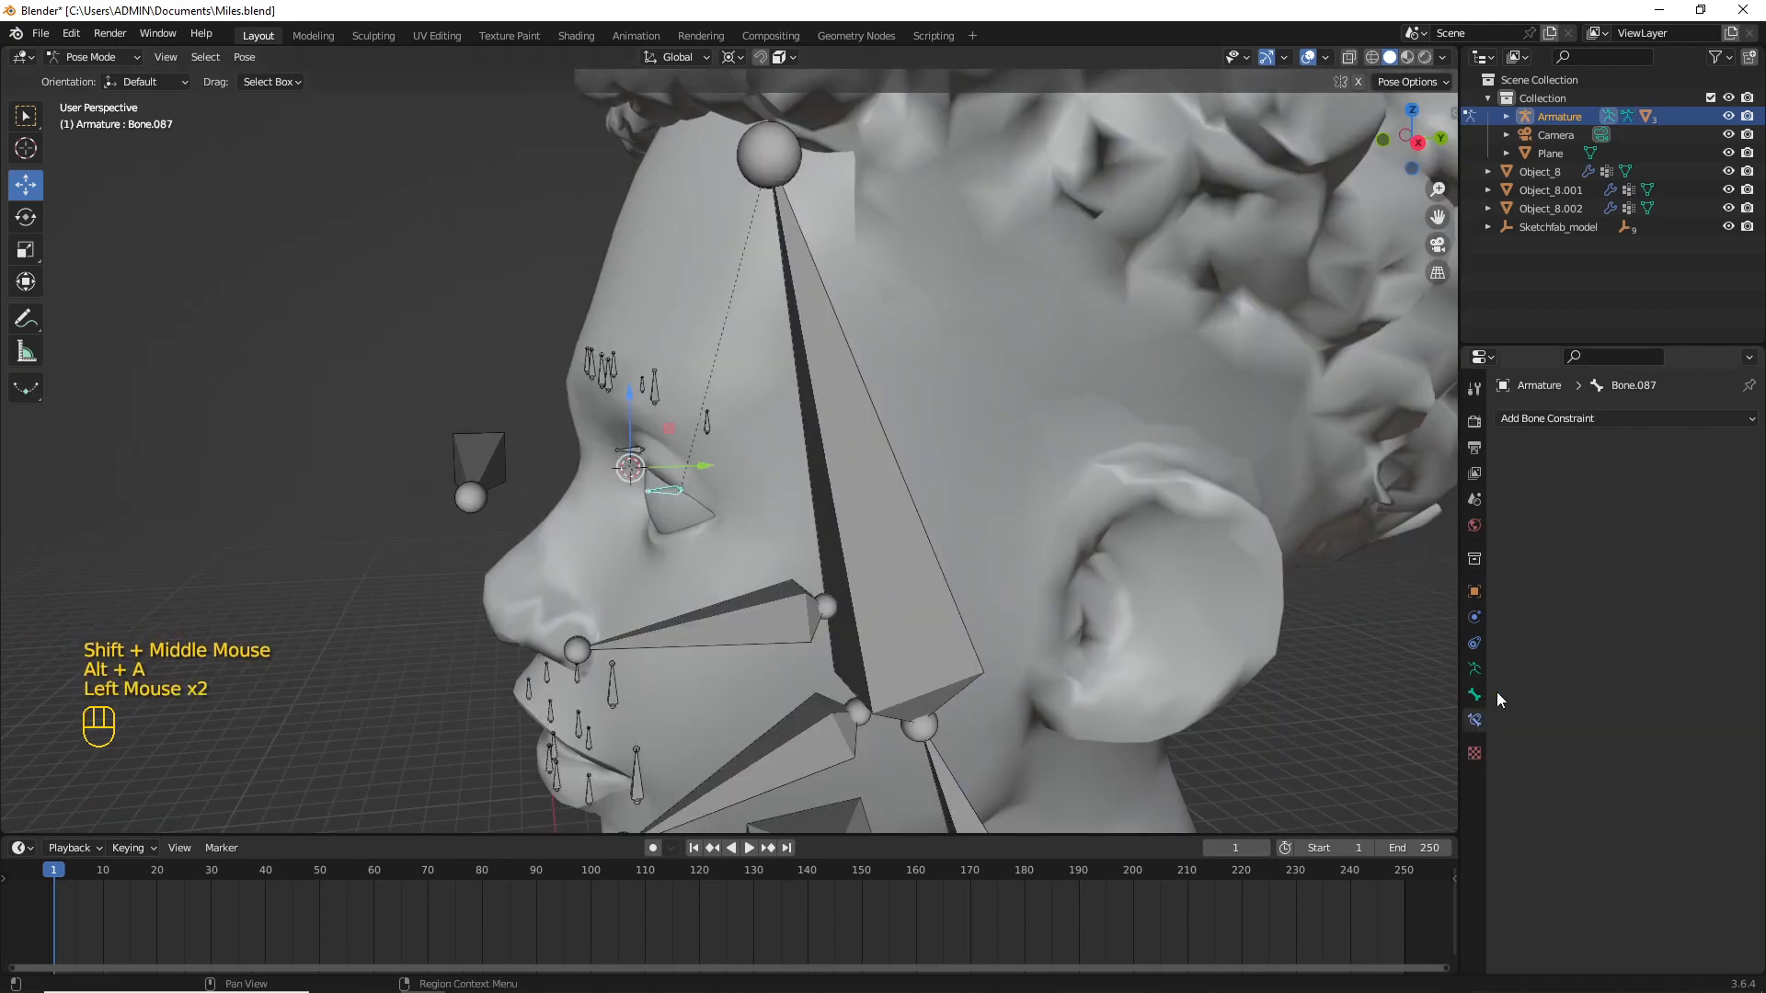
click(1661, 419)
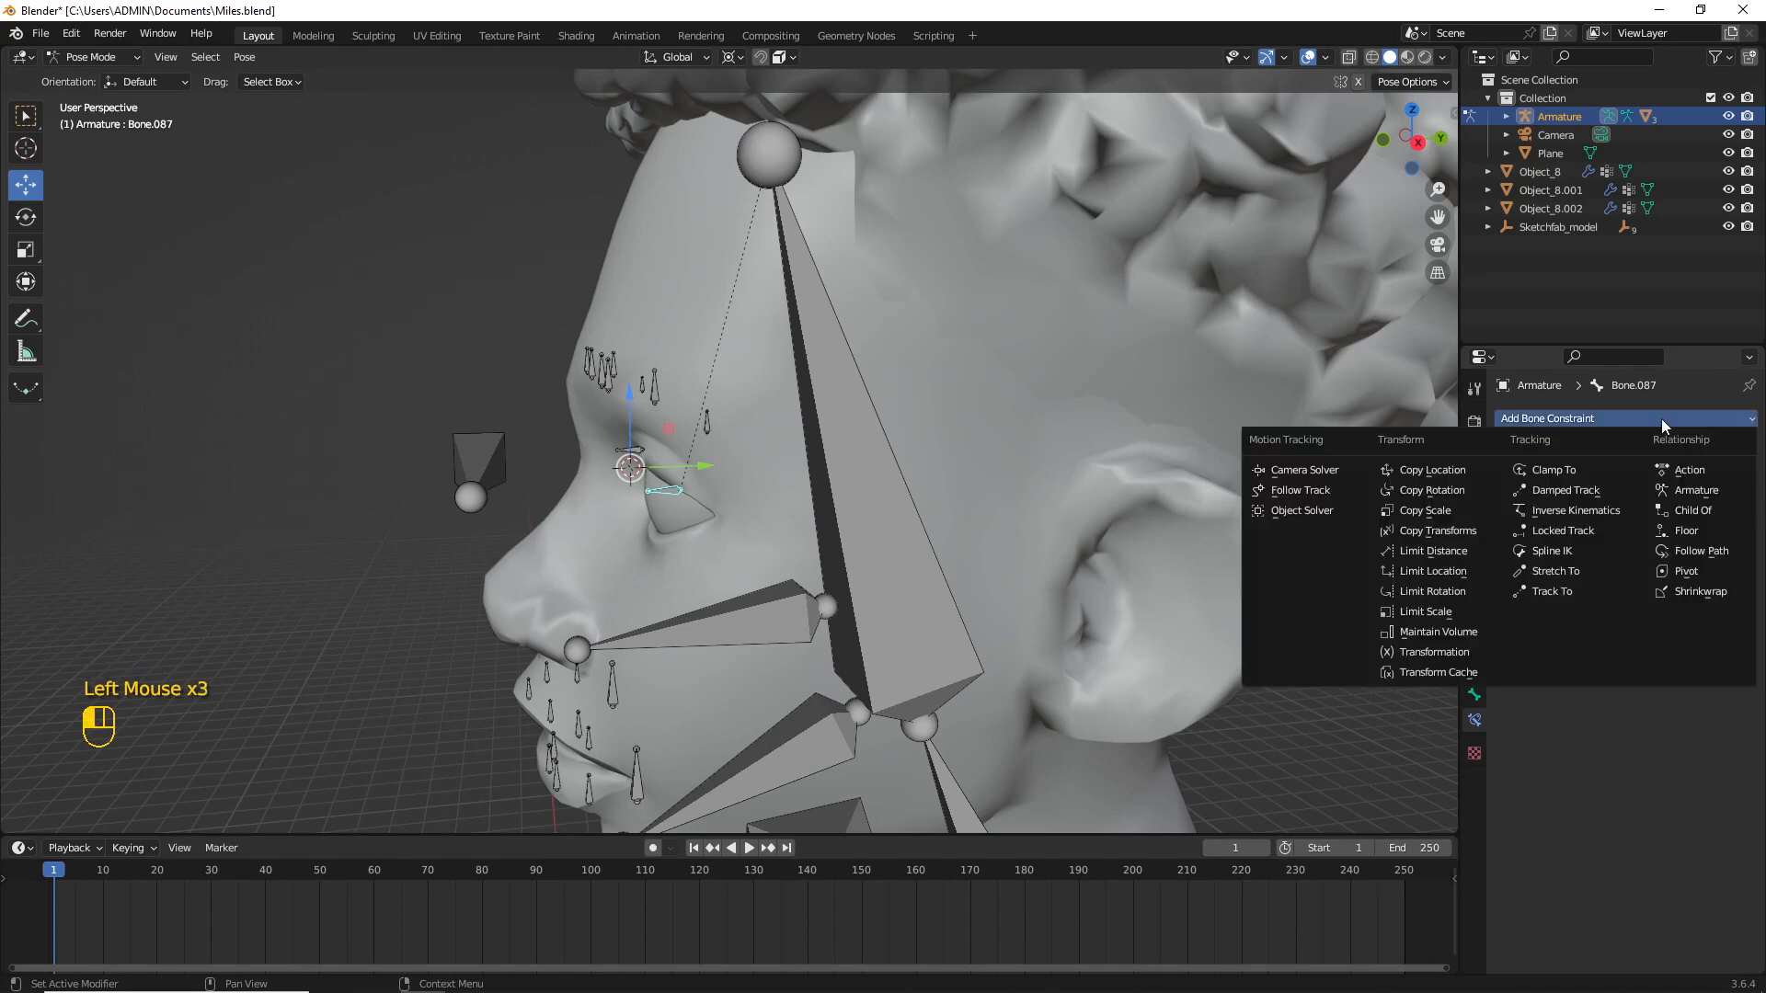
click(1612, 492)
middle_drag(749, 493, 771, 493)
click(1672, 477)
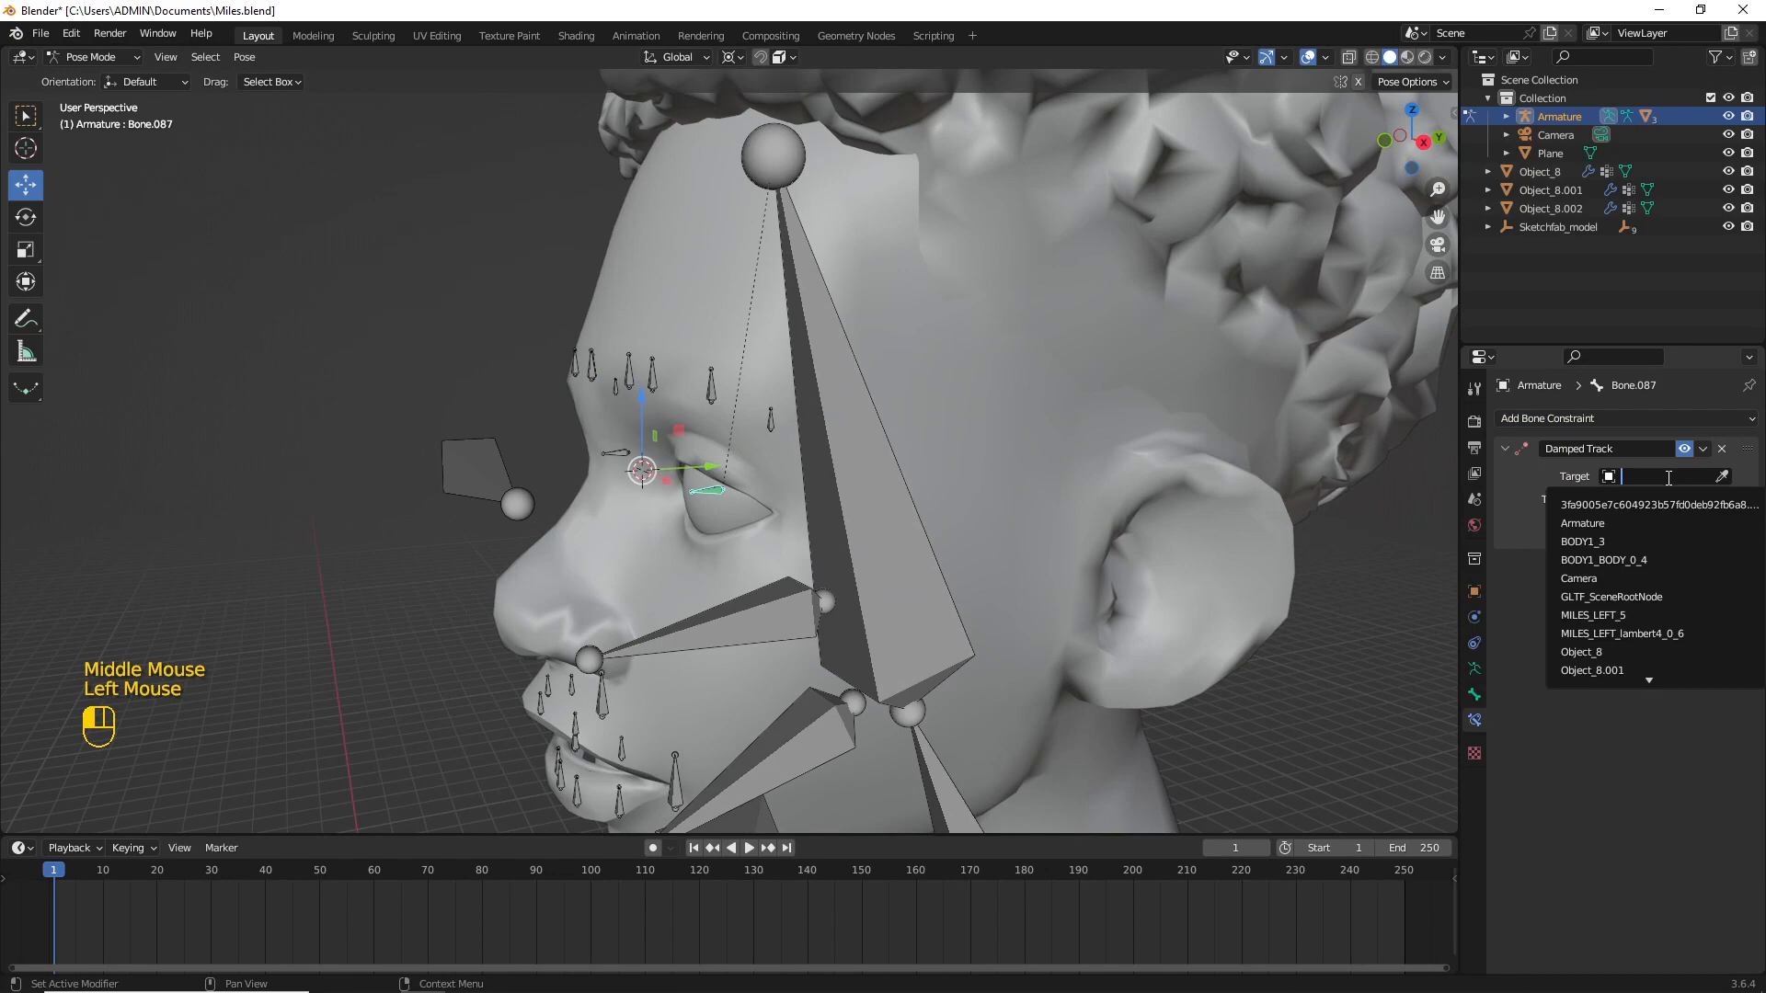
click(1613, 524)
middle_drag(819, 521, 835, 528)
Step: Set the left eye bone's Damped Track to follow Bone.089 with Head/Tail at 1.000
click(501, 509)
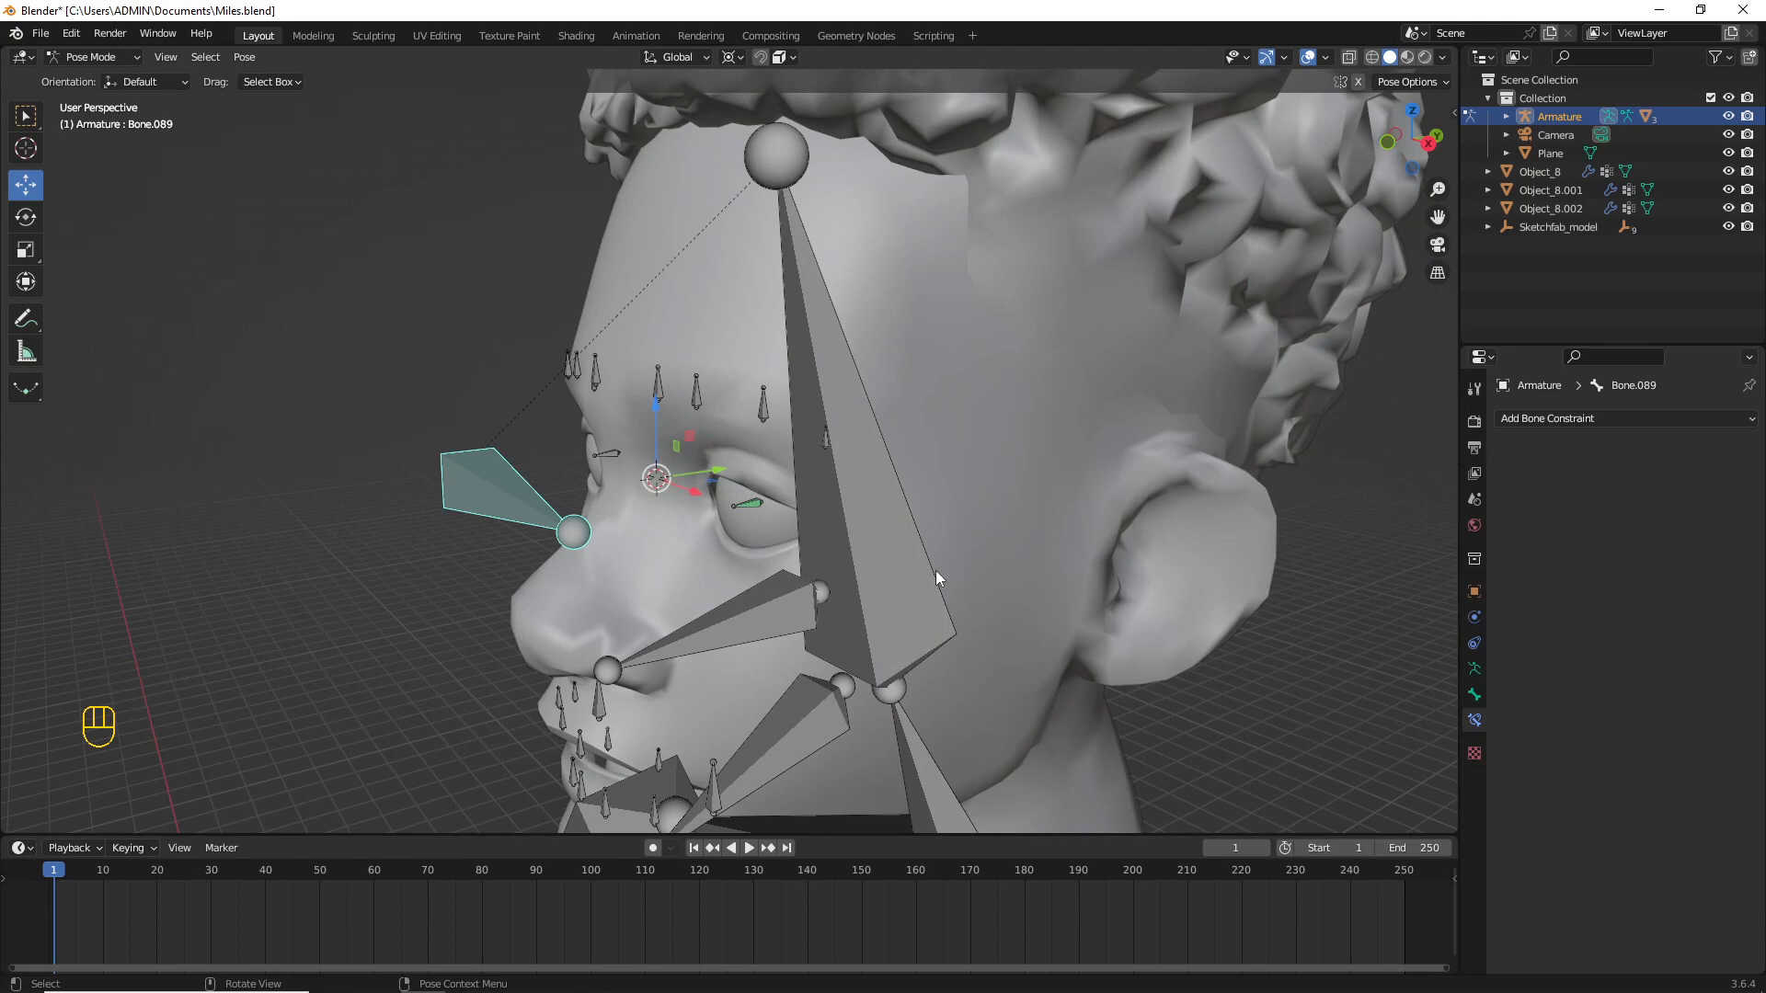
click(750, 502)
click(1687, 498)
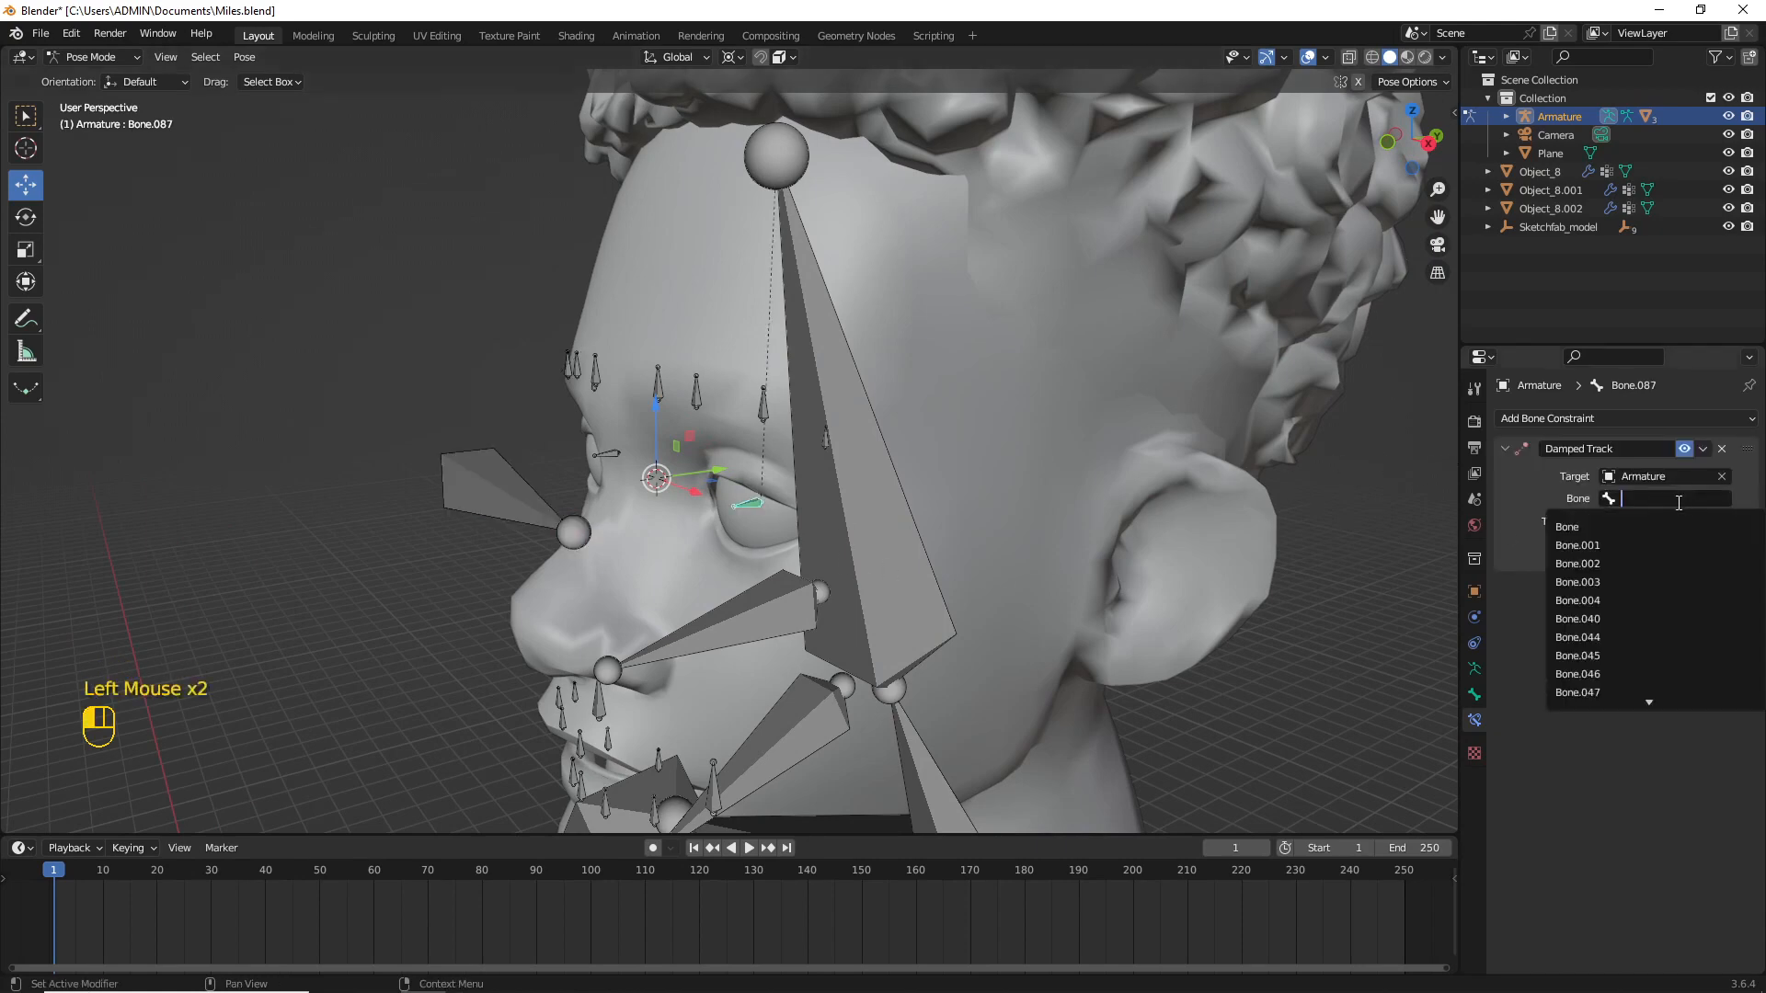
text(89)
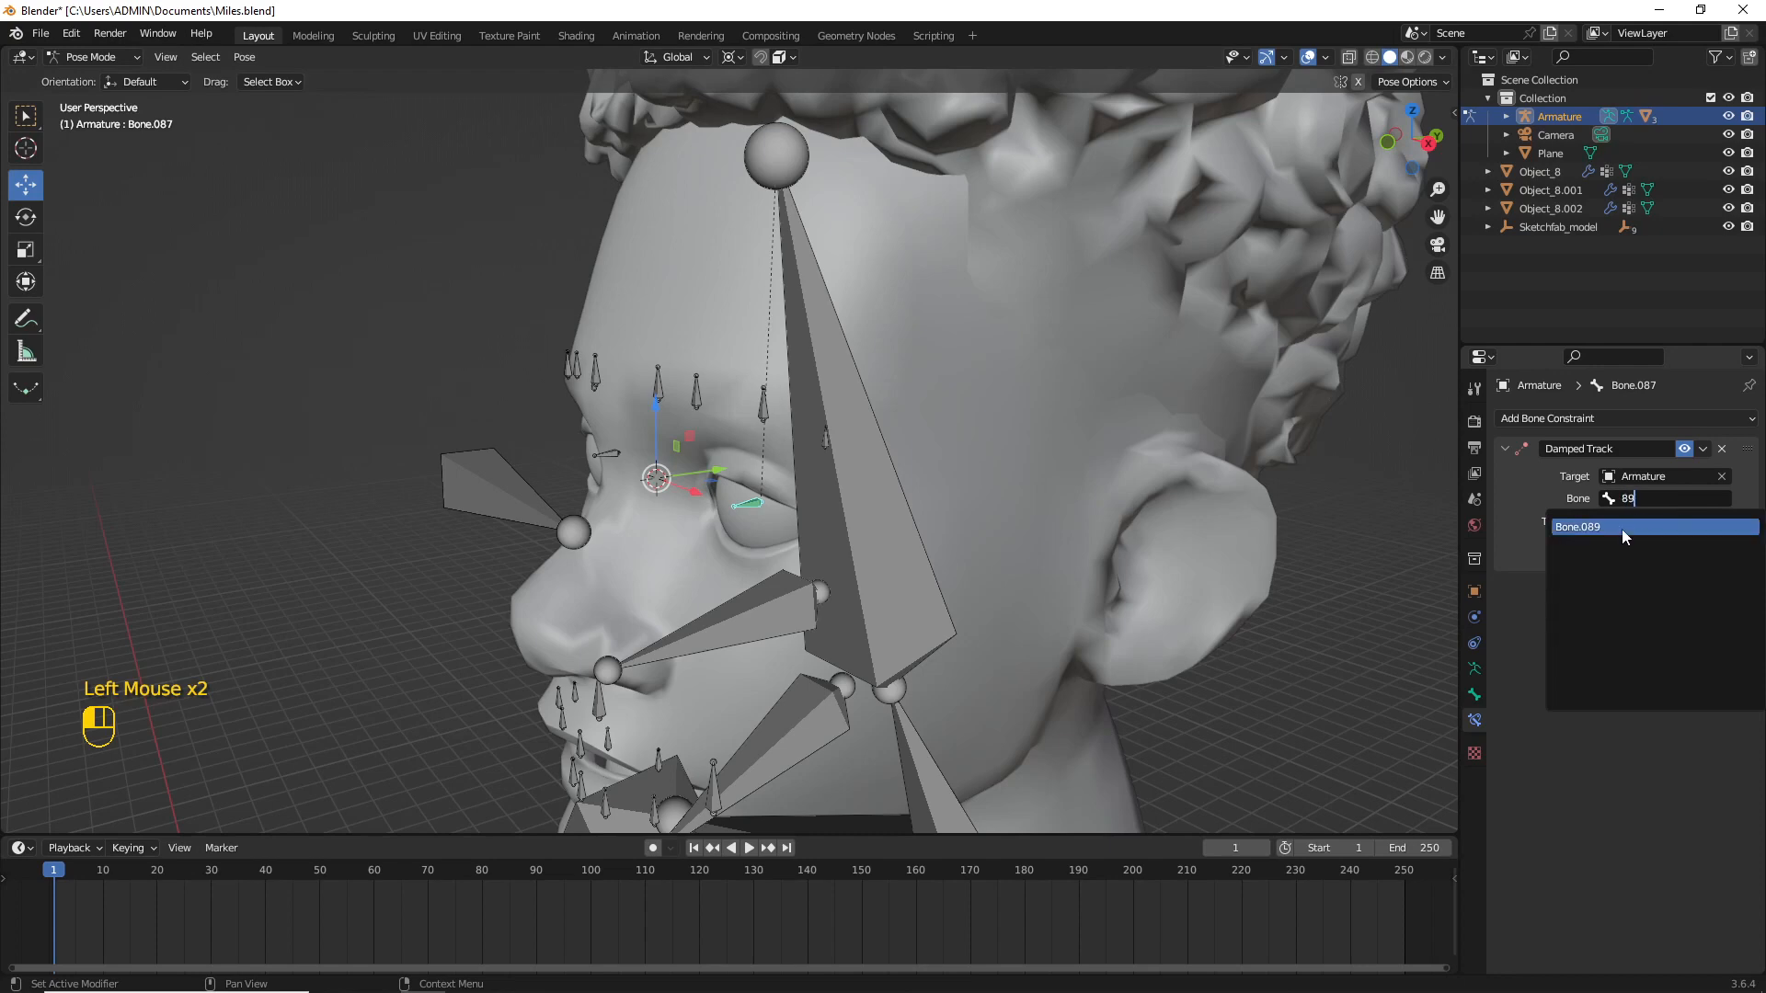
click(1621, 529)
middle_drag(811, 576, 897, 578)
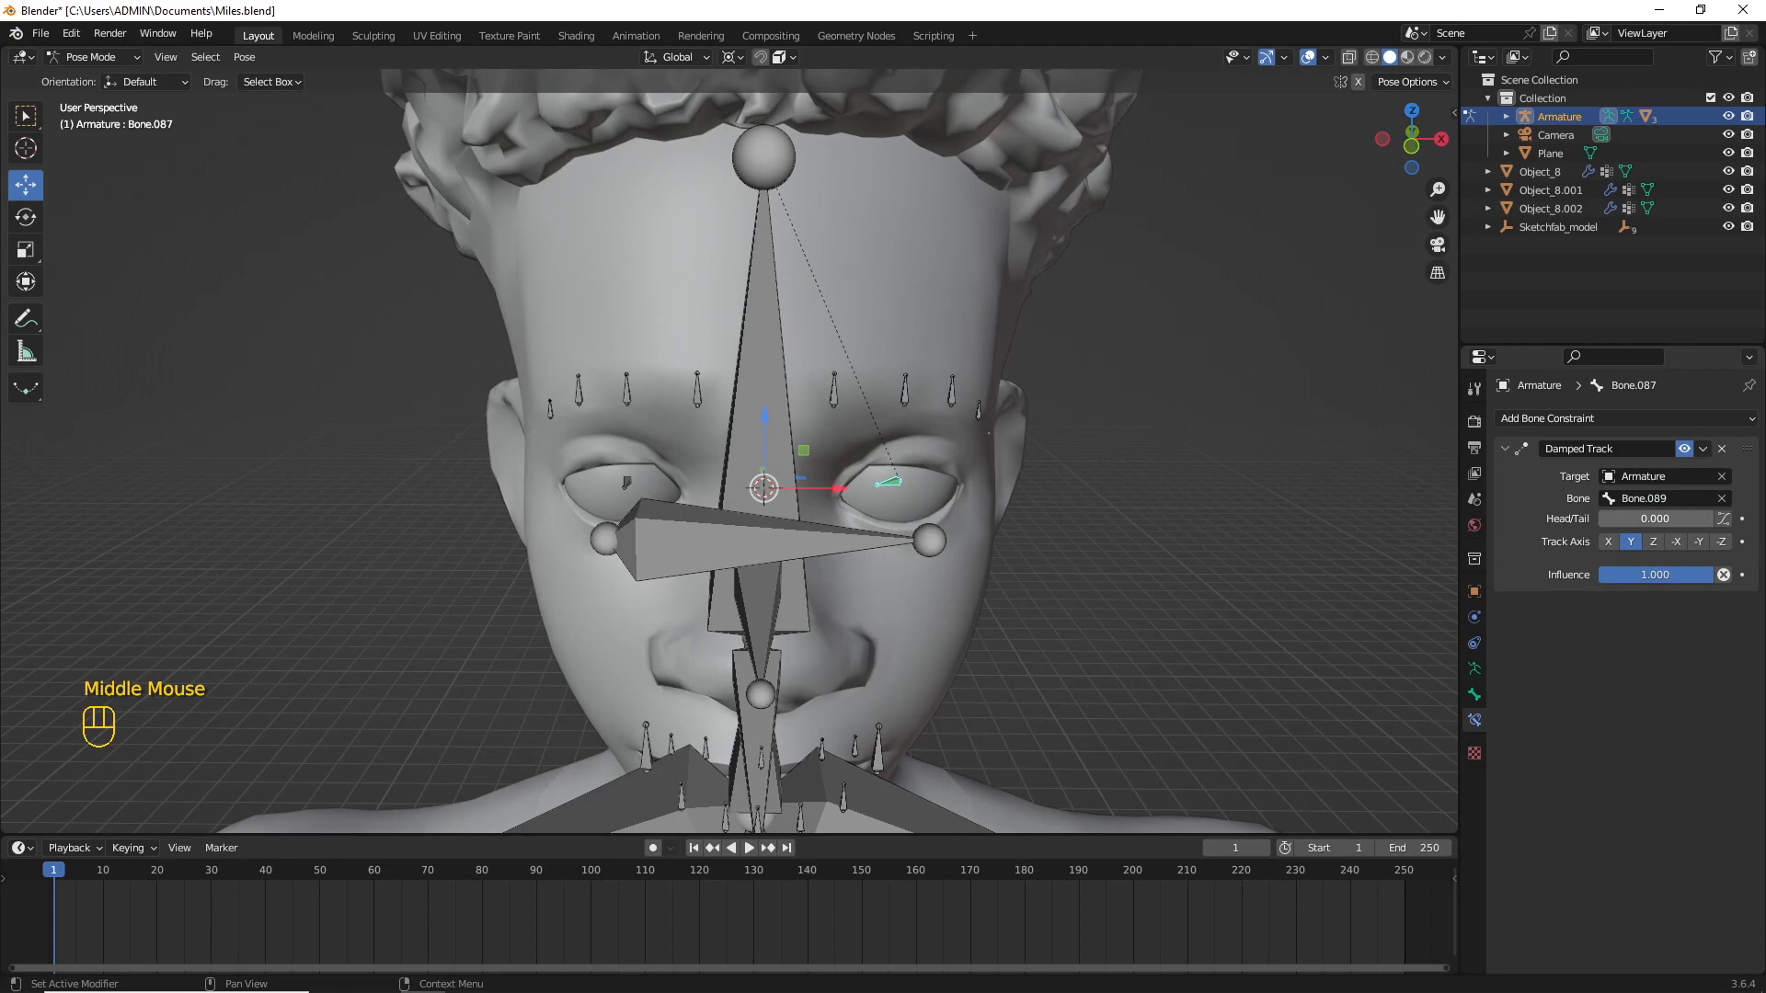
drag(1628, 518, 1738, 518)
Step: Try moving the control bone to test the left eye bone's tracking, and cancel the move
click(919, 547)
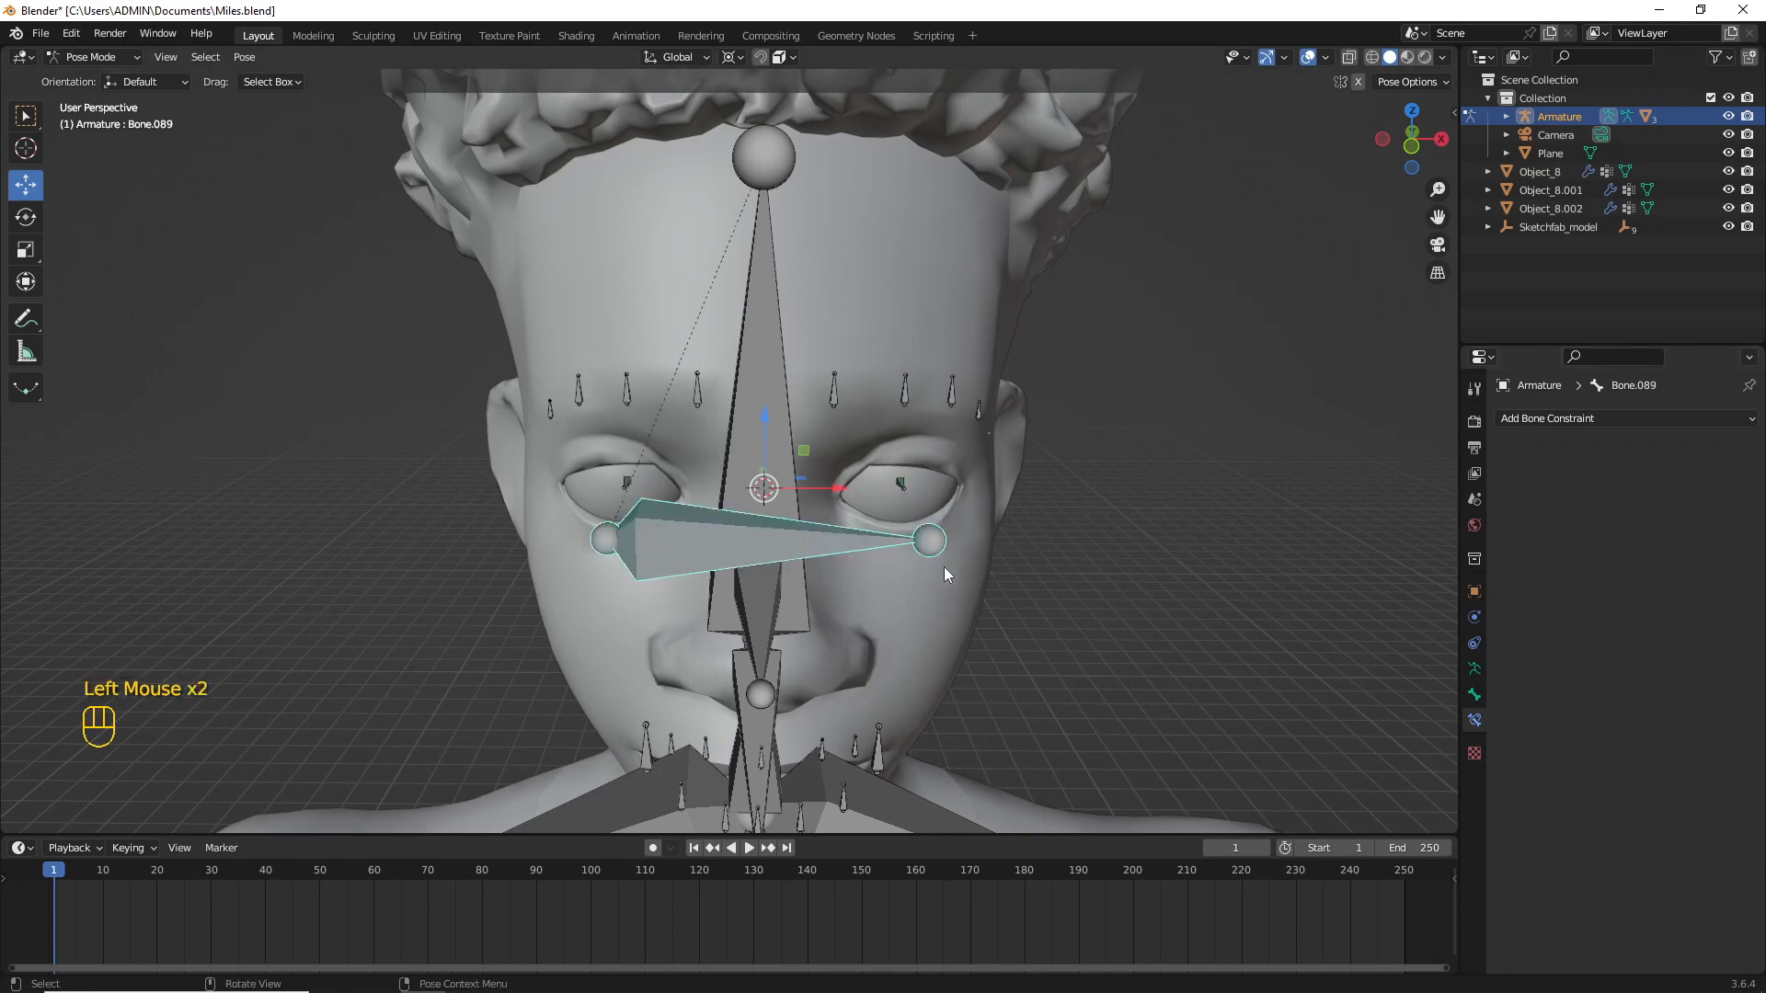
key(g)
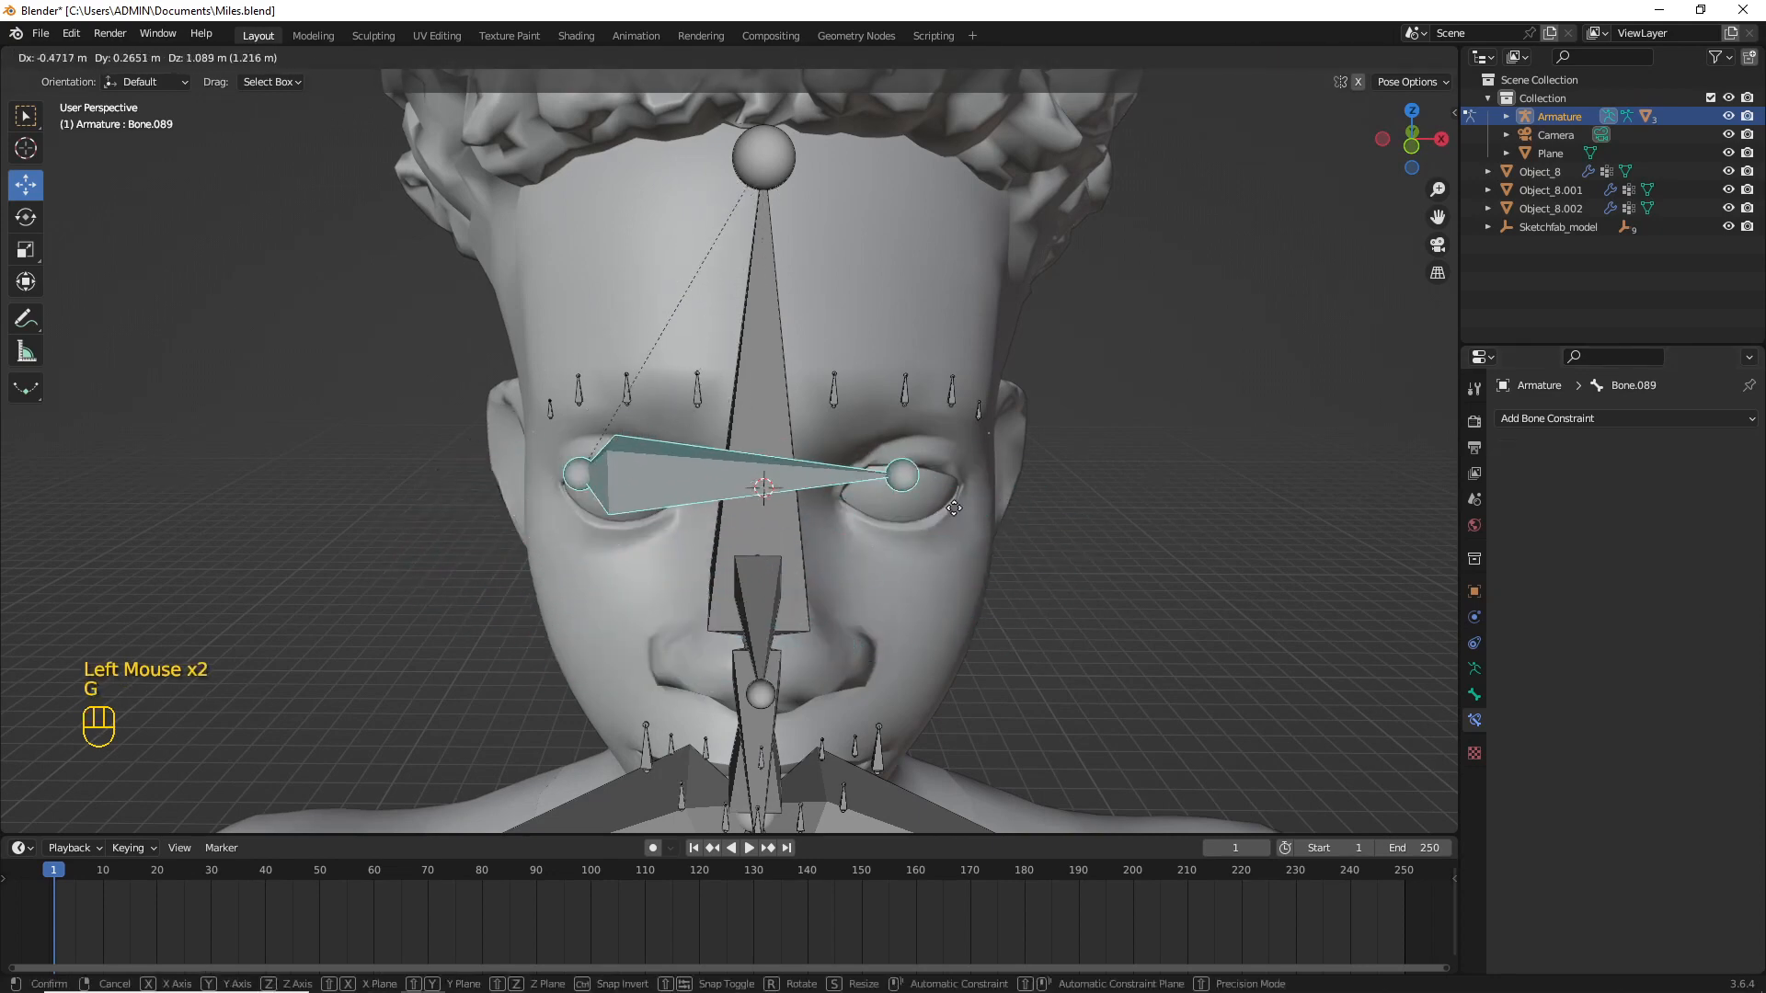
key(Escape)
Step: Add a Damped Track constraint to the other eye bone (Bone.088) with Armature as its target
click(627, 482)
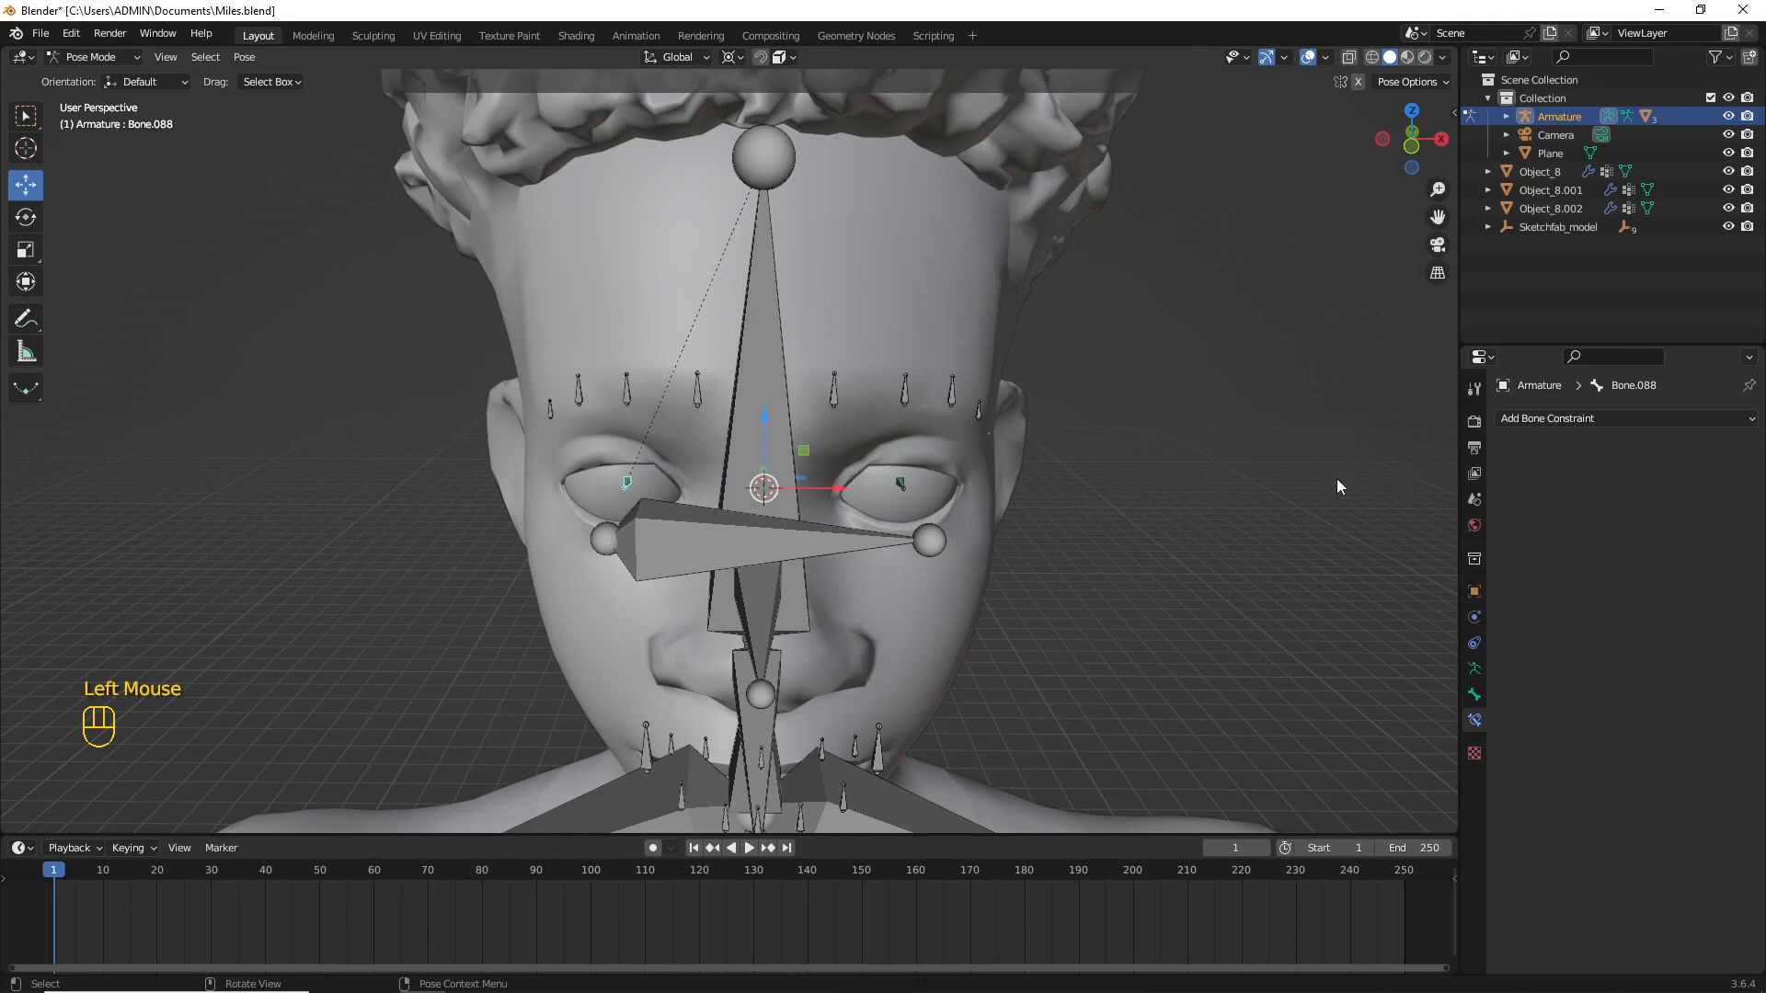
click(1573, 425)
click(1583, 490)
click(1632, 475)
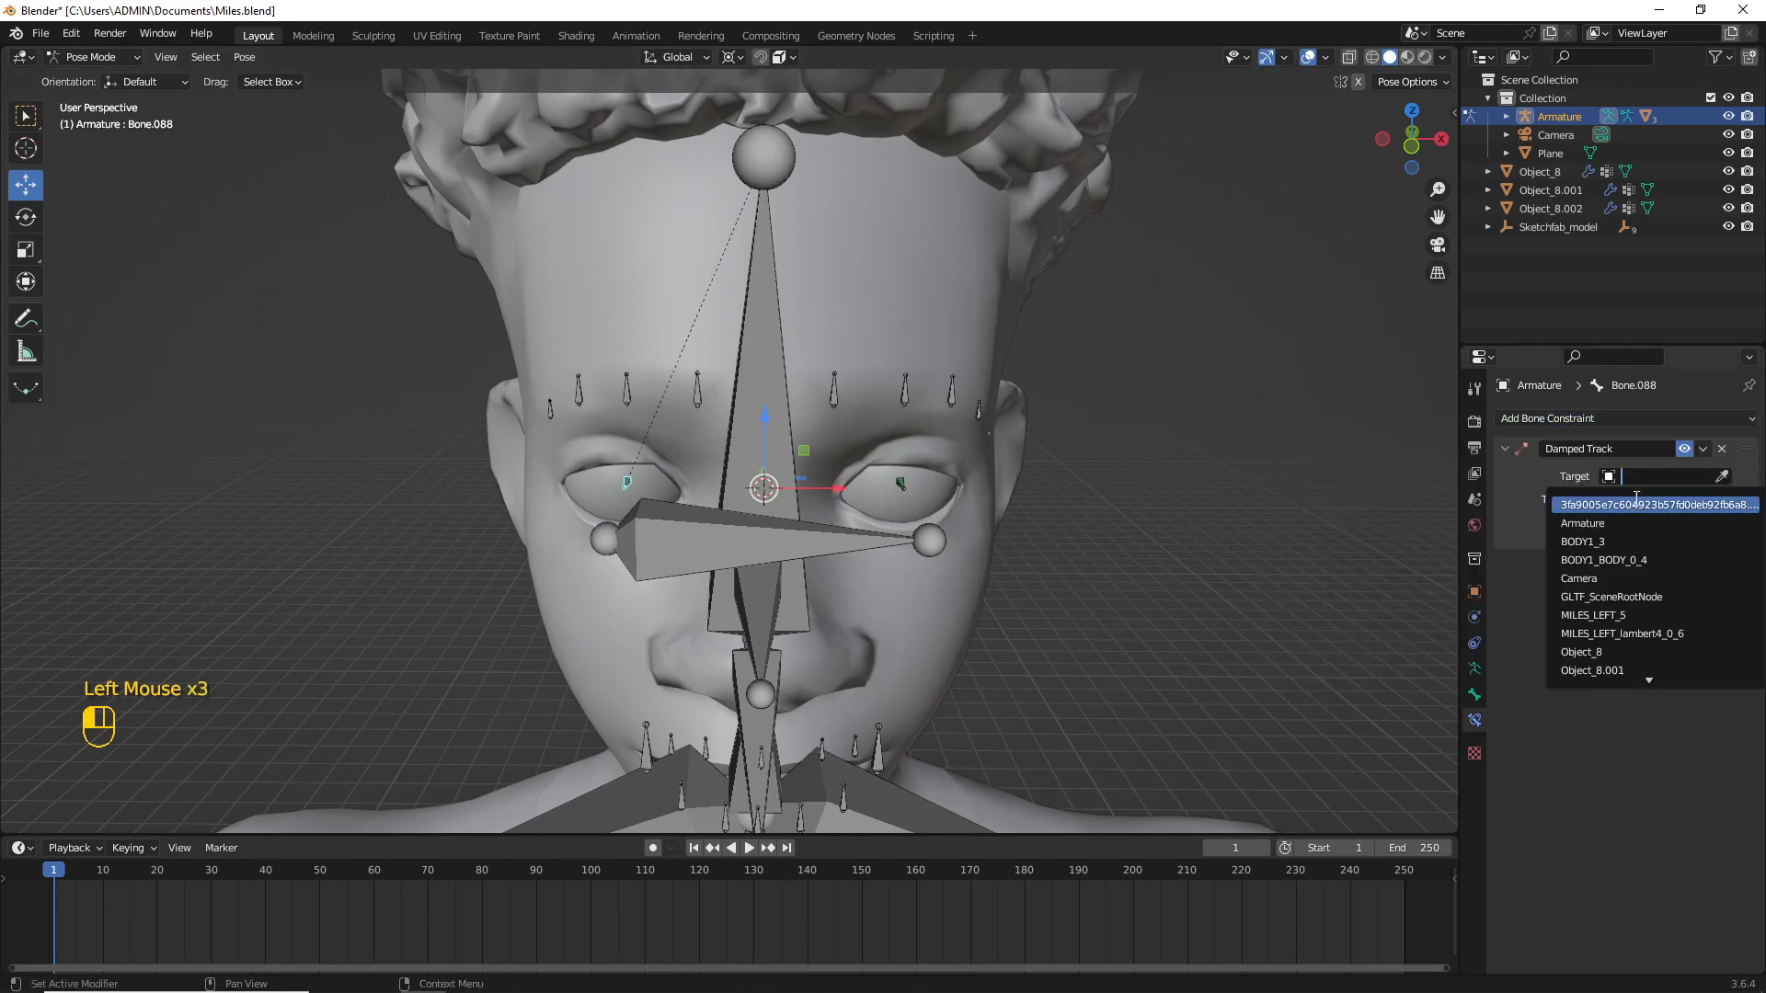
click(1582, 513)
Step: Set Bone.088's Damped Track to follow the control bone, Bone.089
click(771, 541)
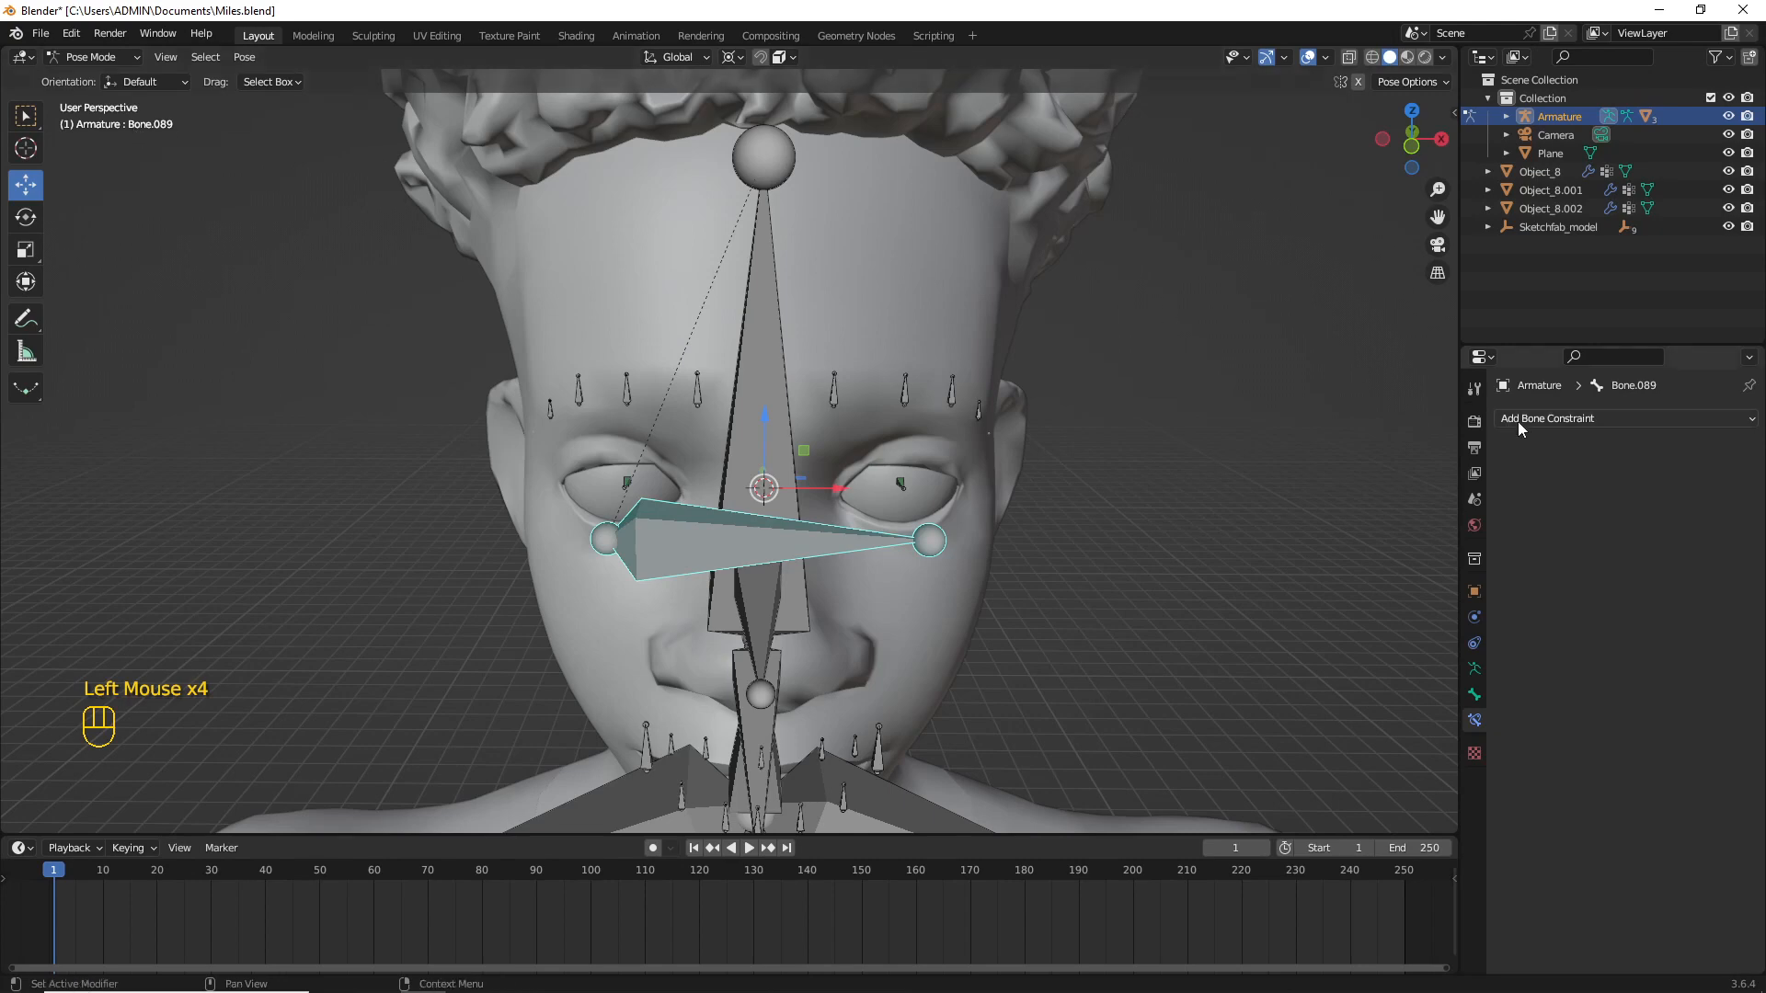
click(627, 482)
click(1686, 498)
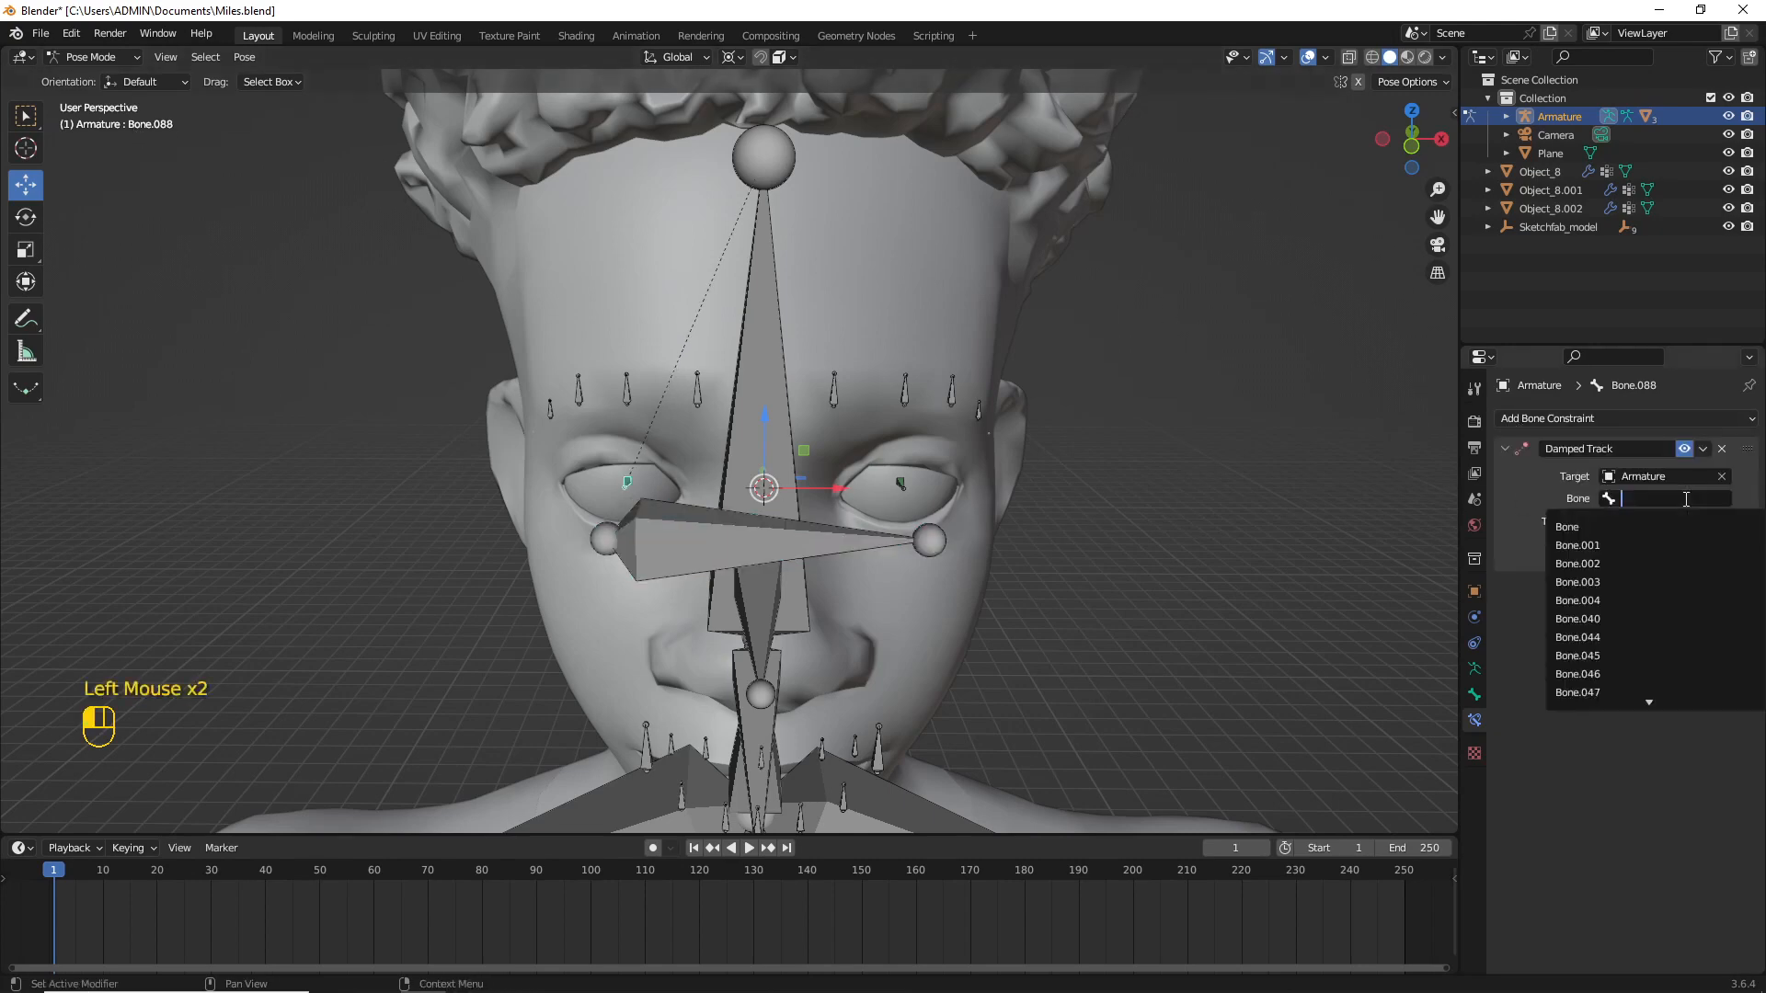
text(89)
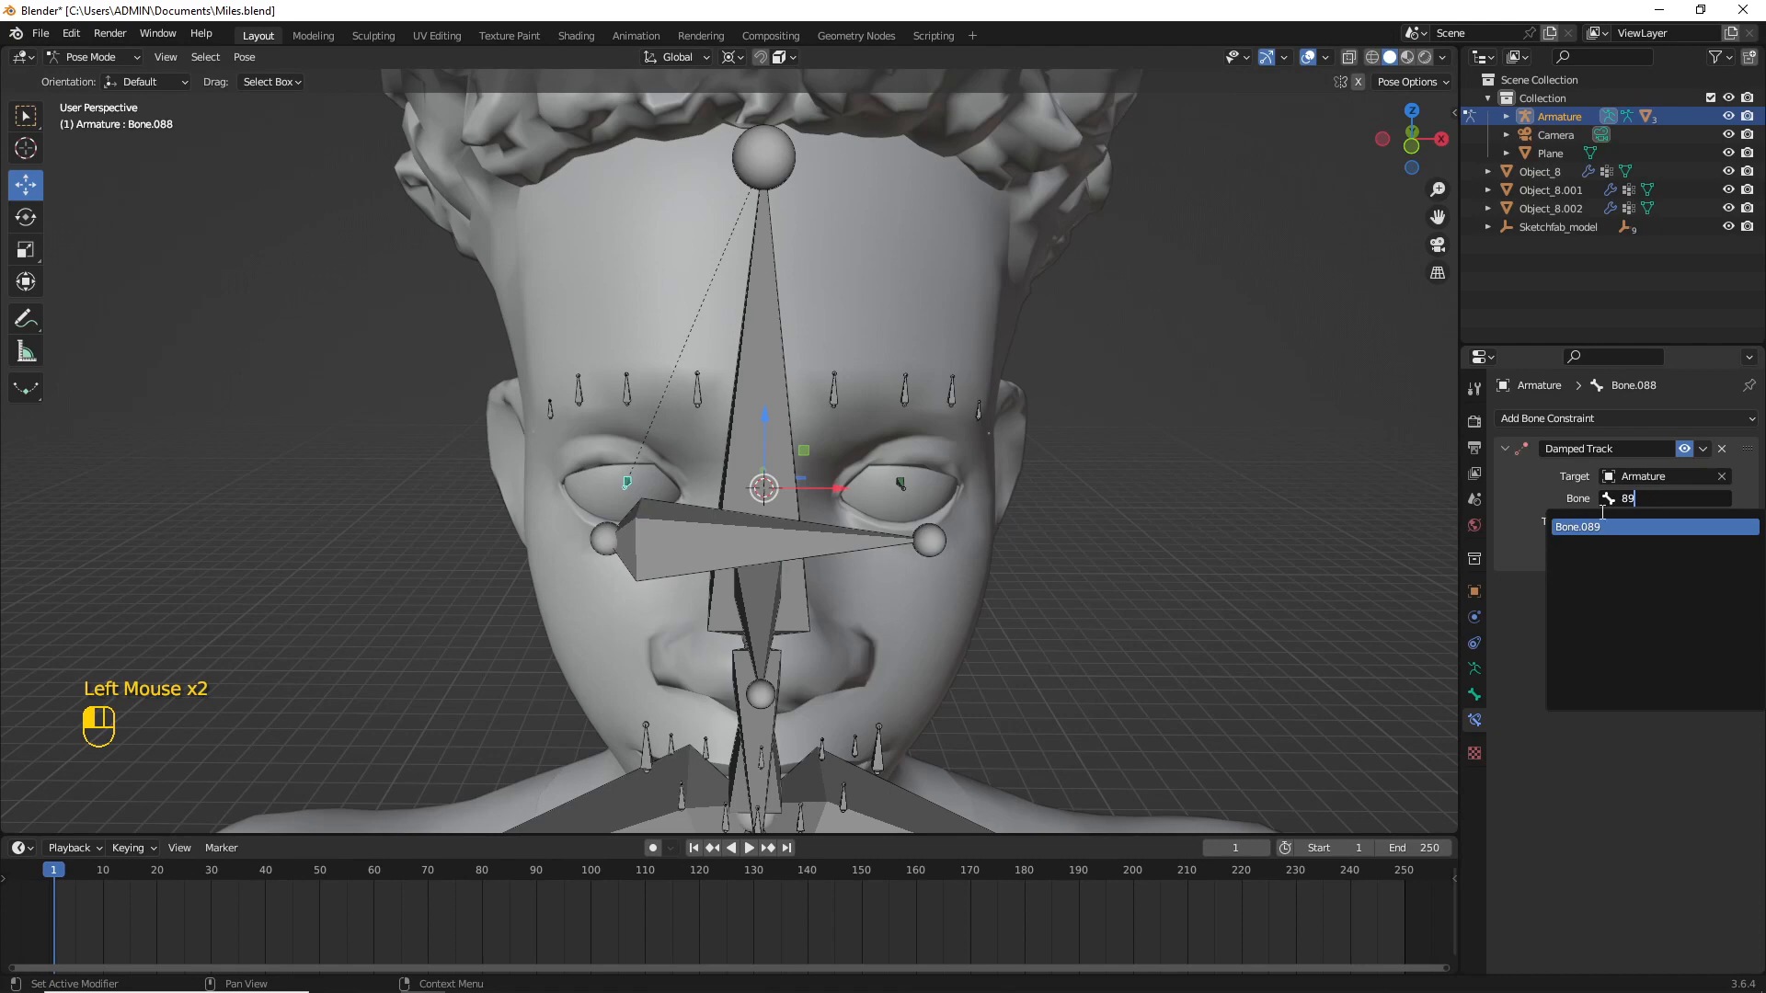
click(1576, 527)
Step: Move the control bone sideways to check how both eye bones follow it
click(774, 563)
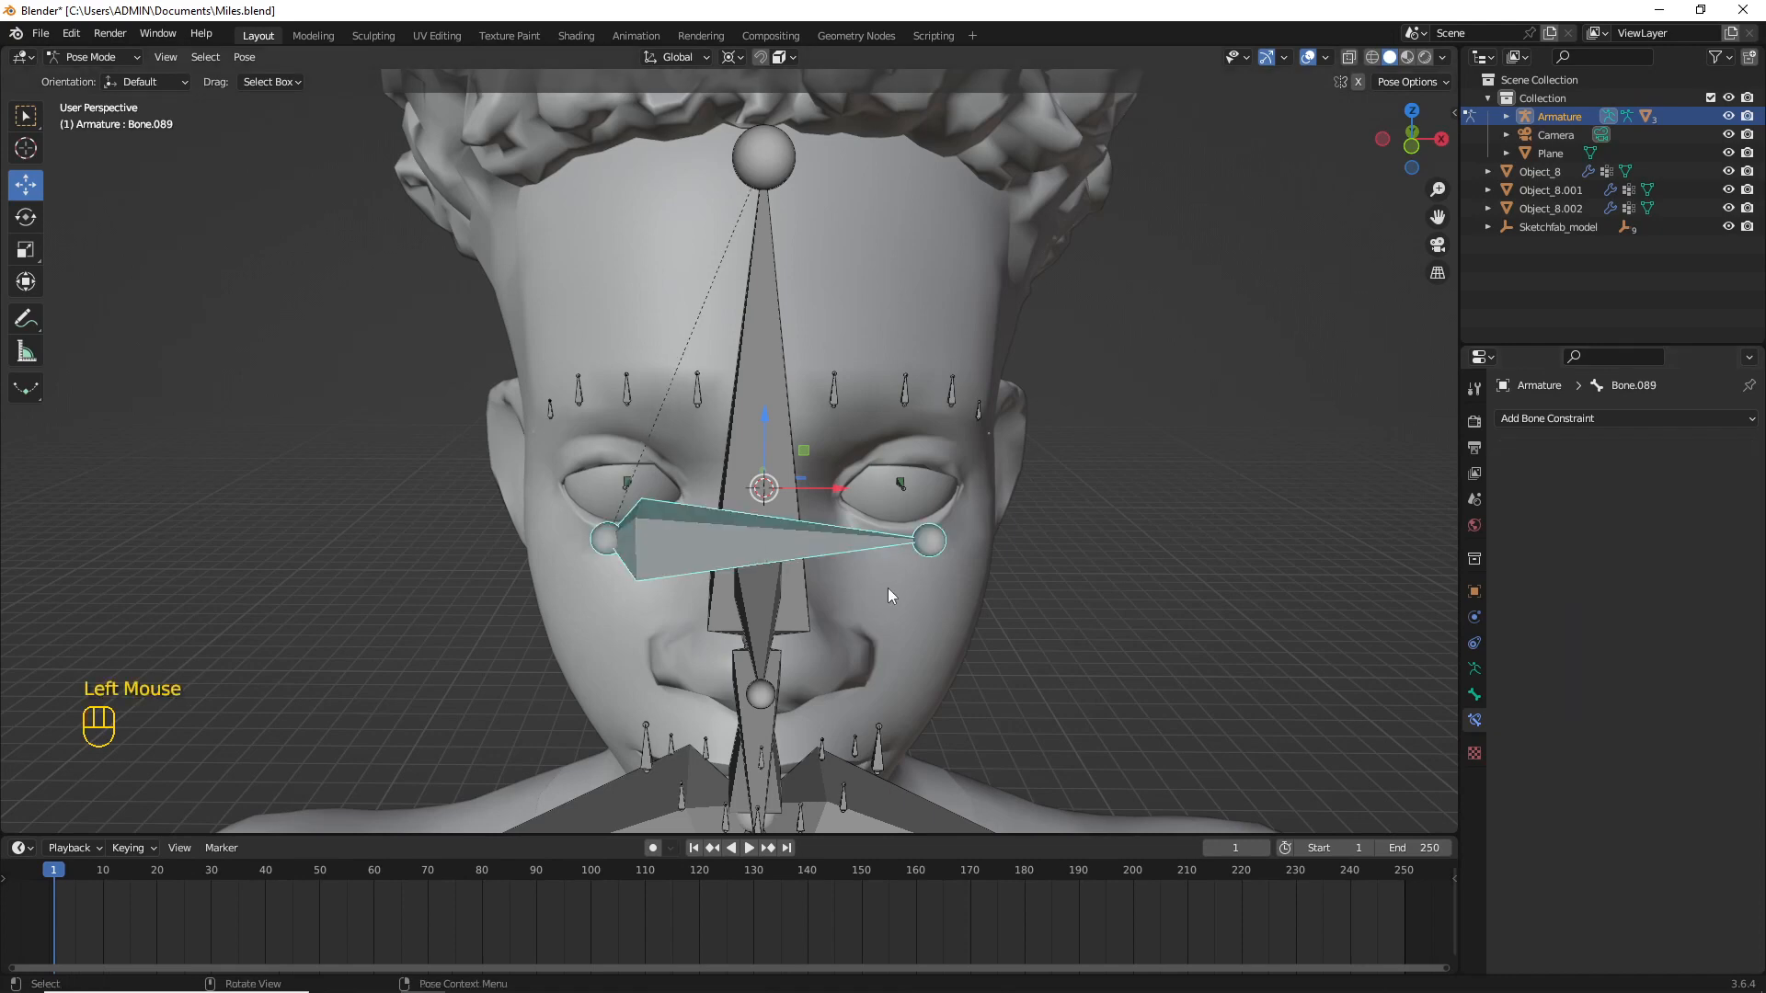
key(g)
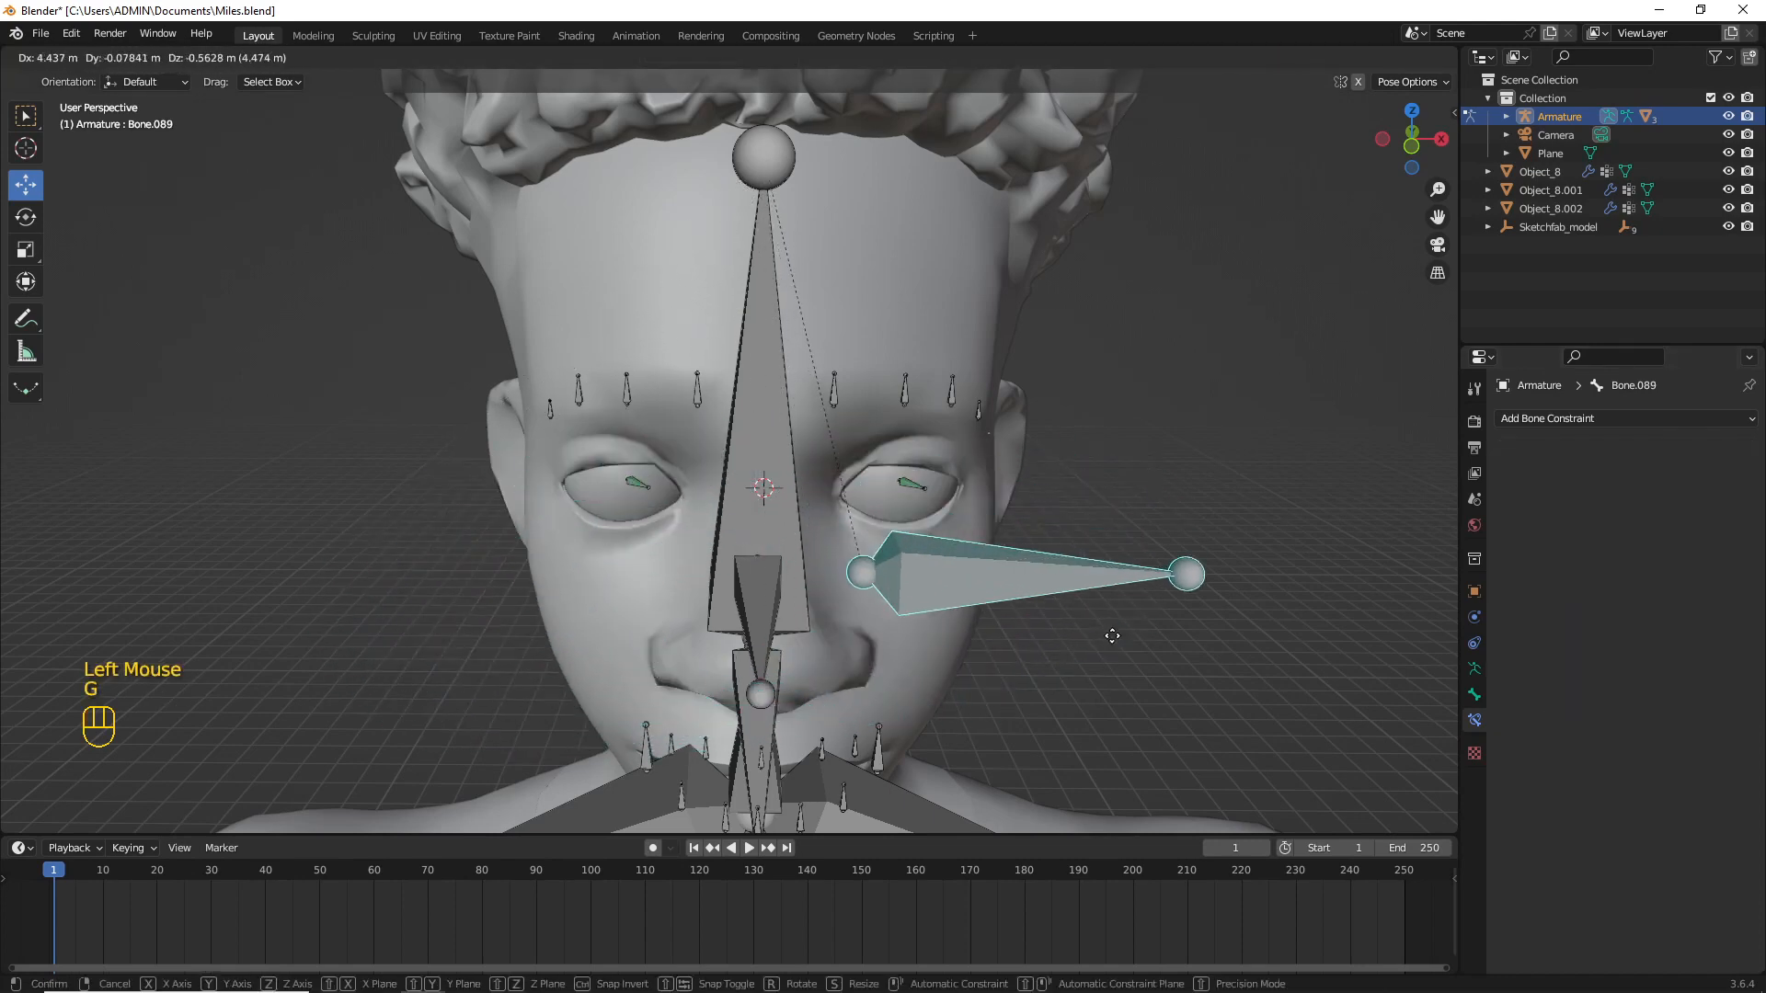
click(874, 580)
Step: Switch to Object Mode, select the left eyeball (Object_8.001) and set the pivot point to Median Point
middle_drag(874, 579, 750, 543)
key(ctrl+Tab)
scroll(756, 487, down, 2)
key(alt+a)
scroll(748, 517, up, 3)
click(723, 543)
scroll(736, 542, up, 1)
click(704, 57)
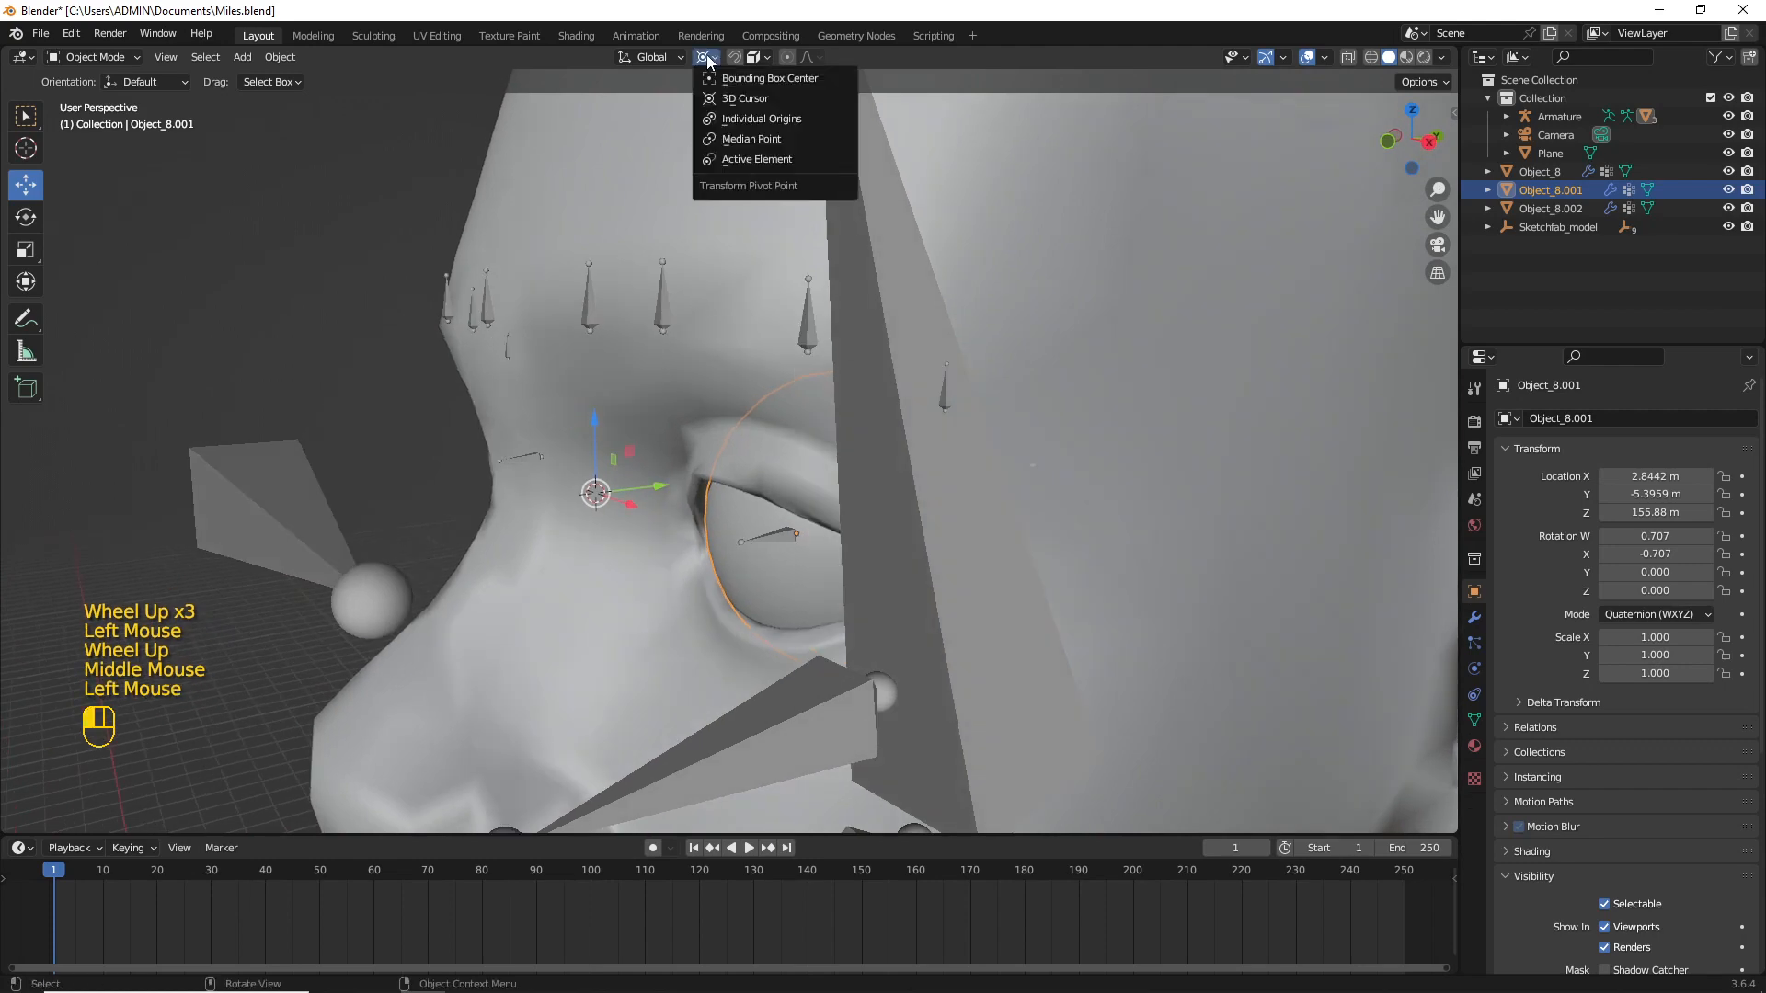
click(764, 139)
Step: Parent the left eyeball to its eye bone (Bone.087) with the Bone option
shift+middle_drag(780, 250, 624, 434)
shift+click(621, 438)
key(ctrl+Tab)
click(621, 438)
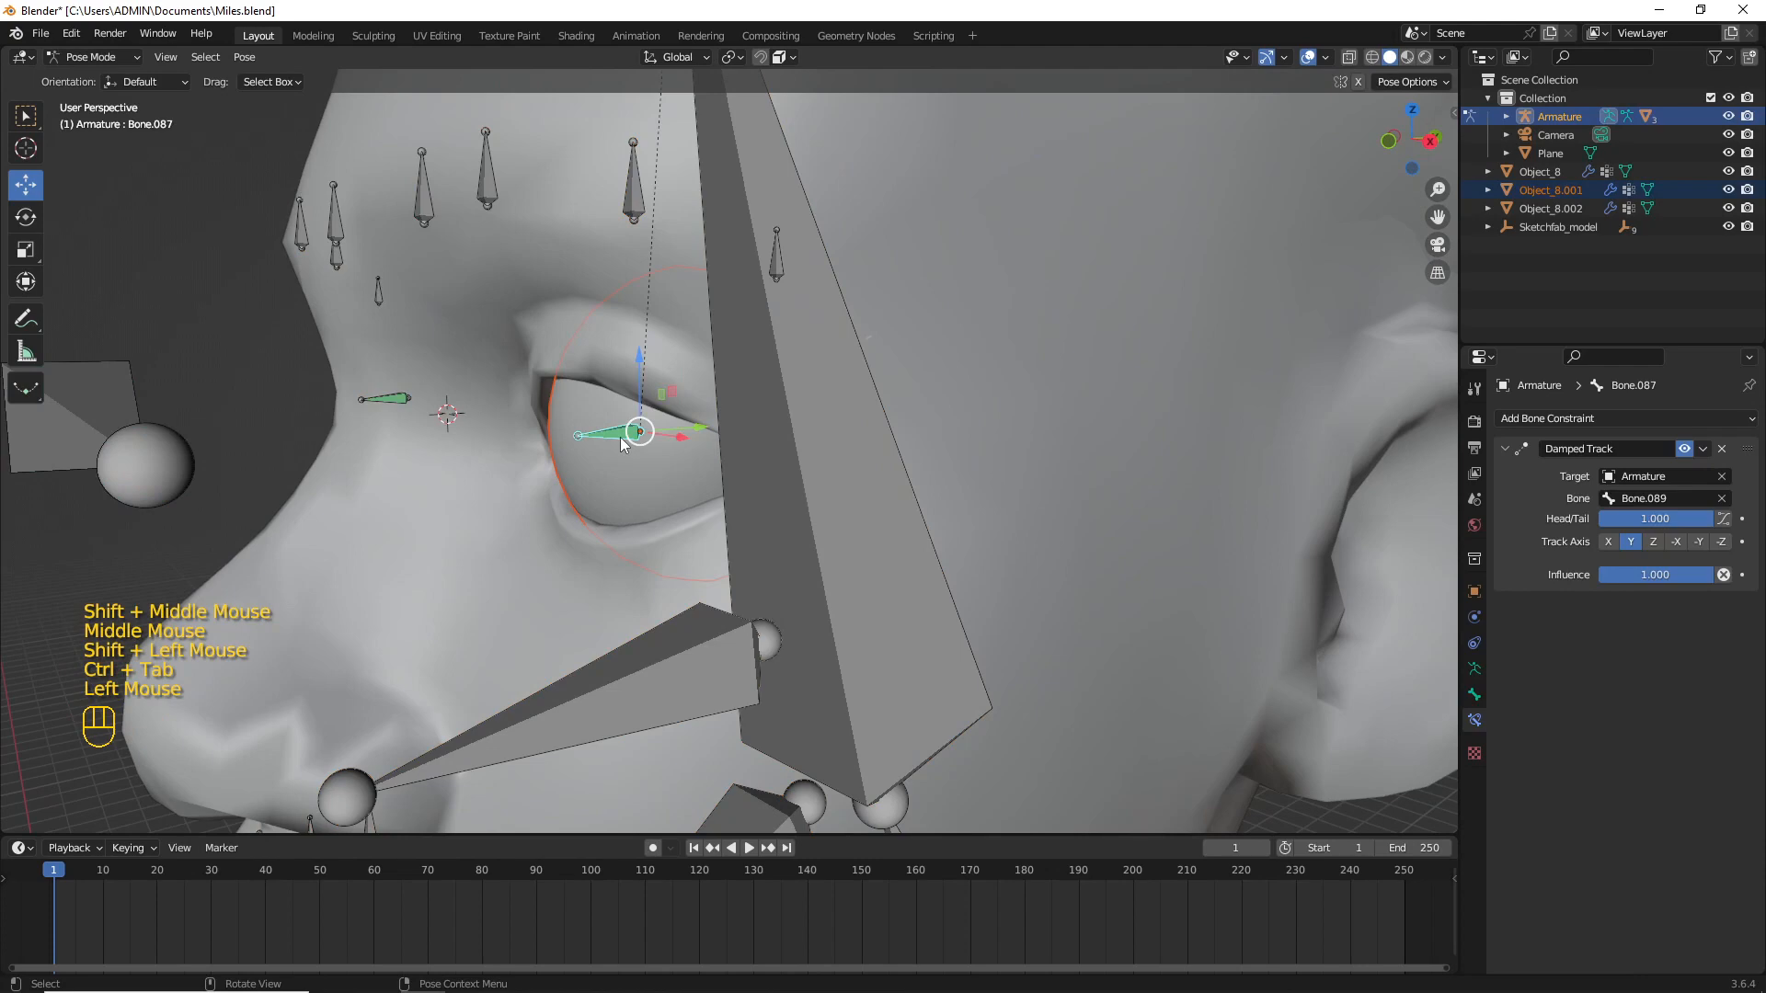
key(ctrl+p)
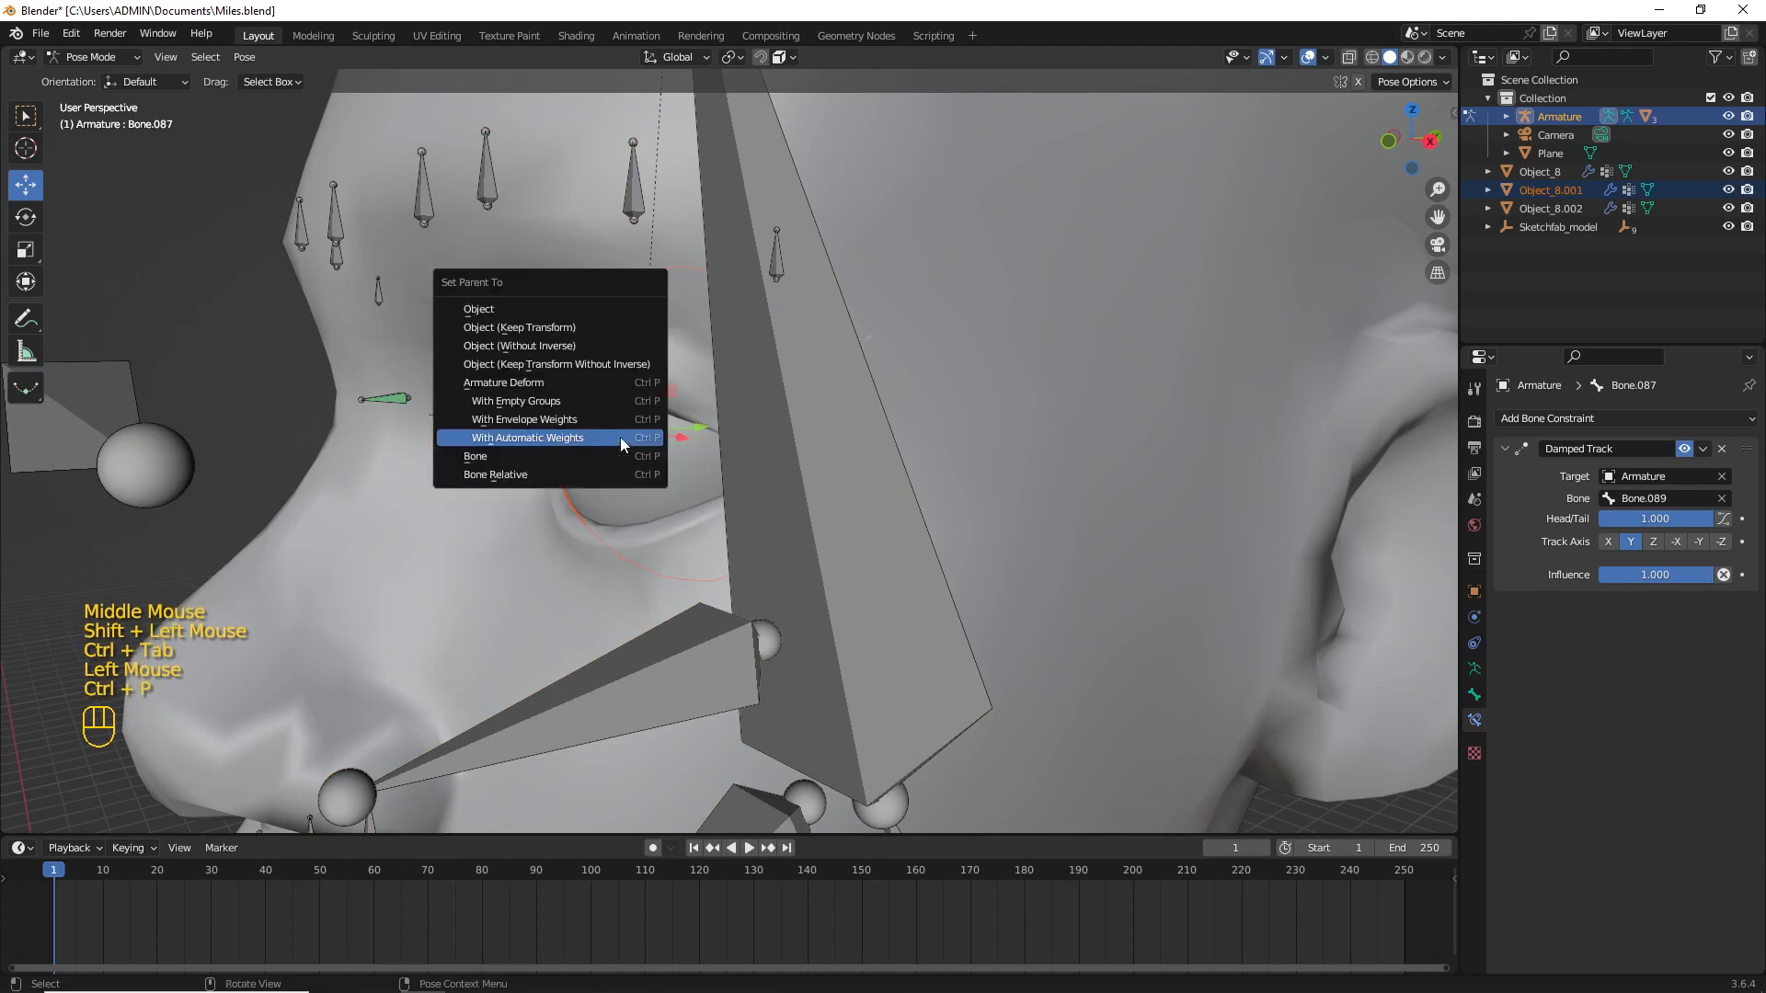
click(566, 460)
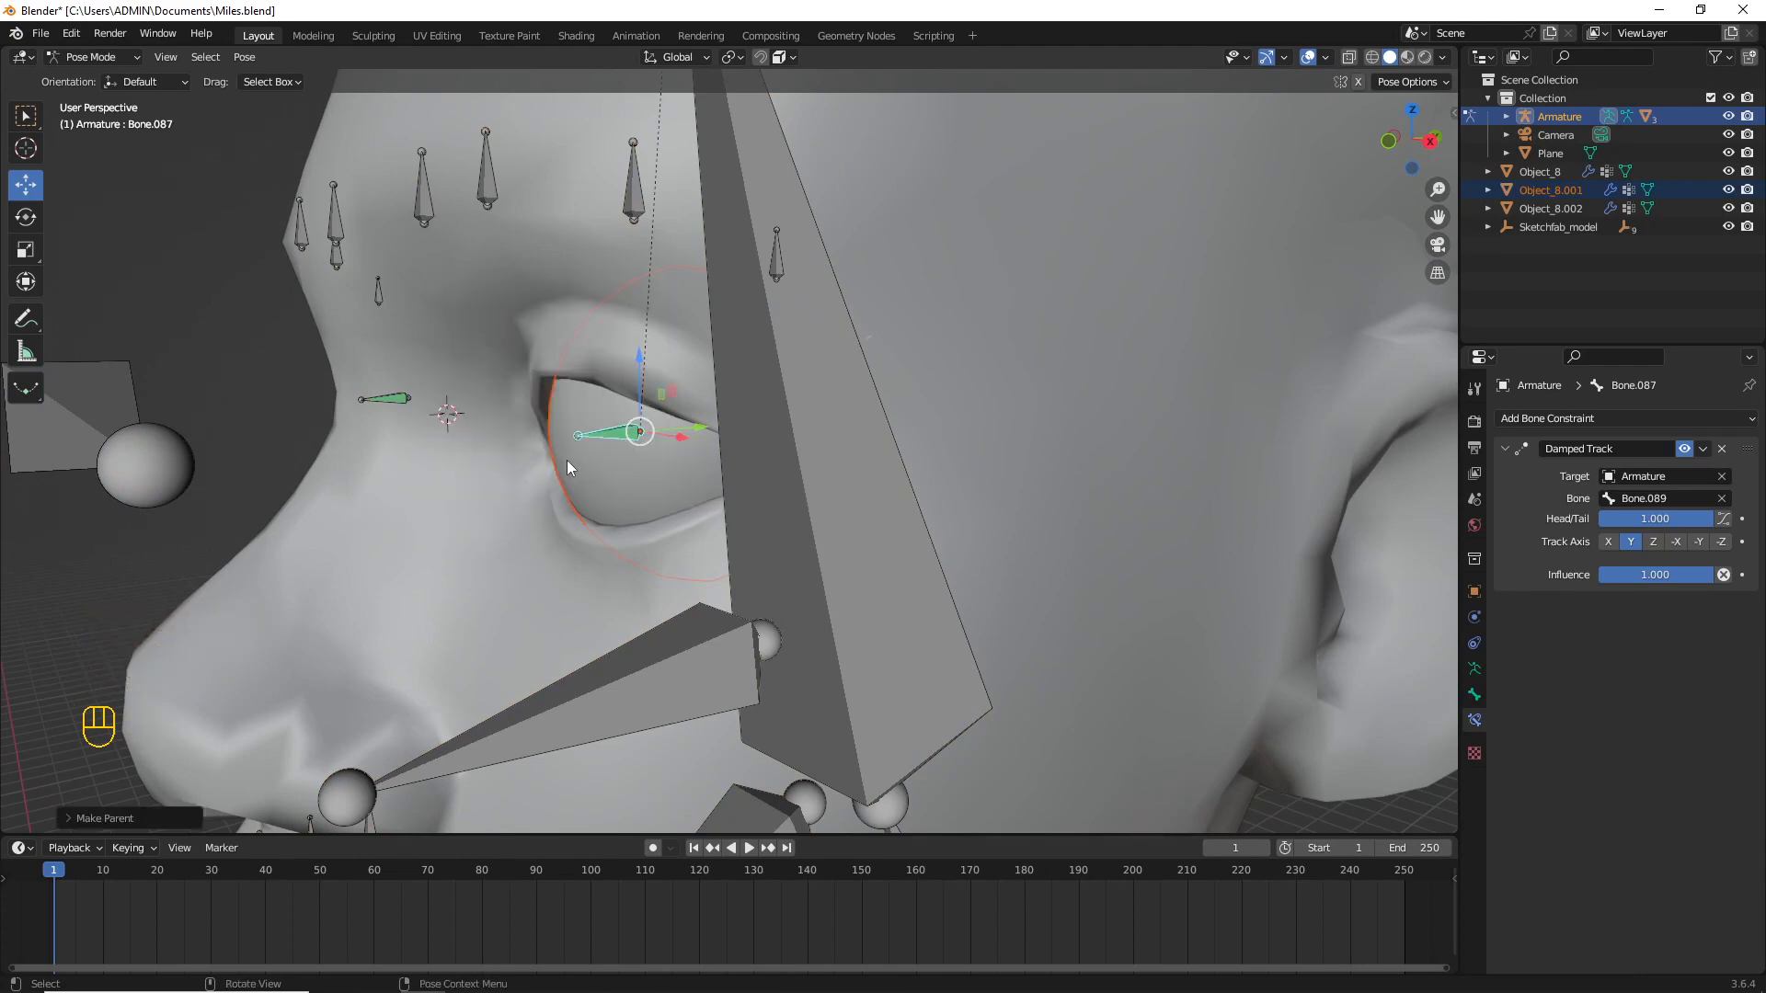
Step: Parent the other eyeball (Object_8.002) to Bone.088 with the Bone option
scroll(615, 449, down, 3)
middle_drag(615, 448, 916, 501)
key(ctrl+Tab)
key(alt+a)
scroll(1034, 434, up, 3)
click(936, 503)
shift+click(942, 472)
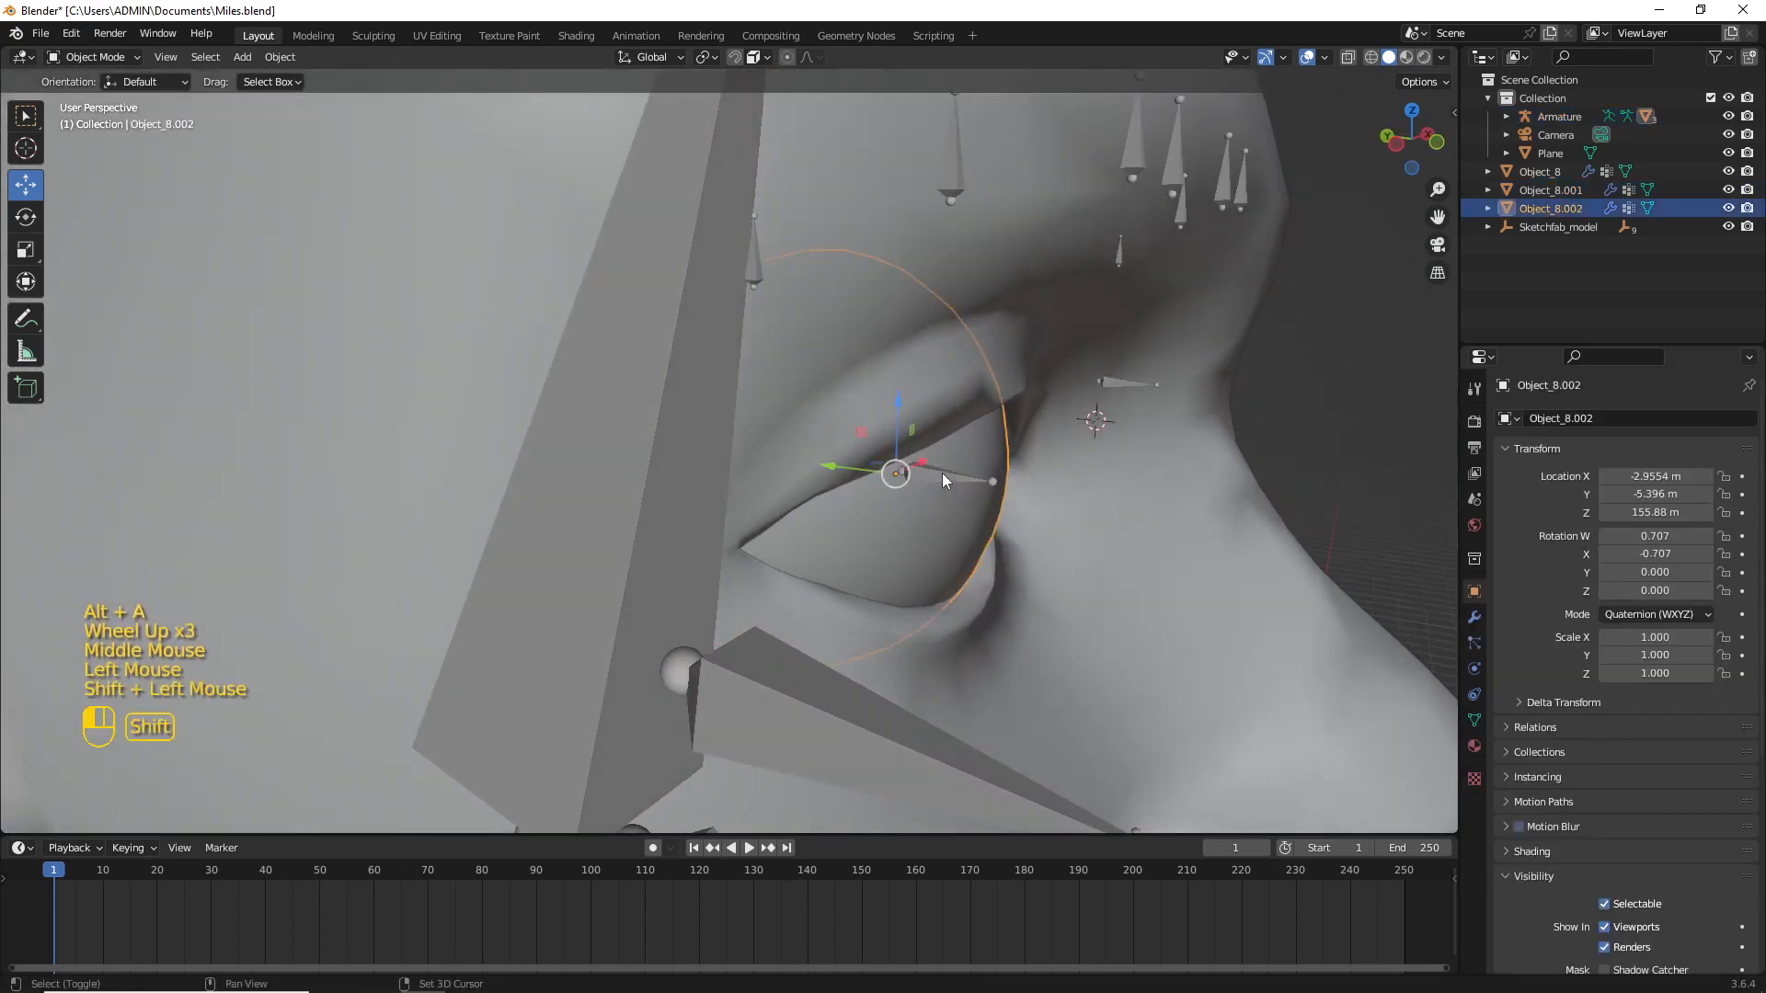
key(ctrl+Tab)
click(942, 473)
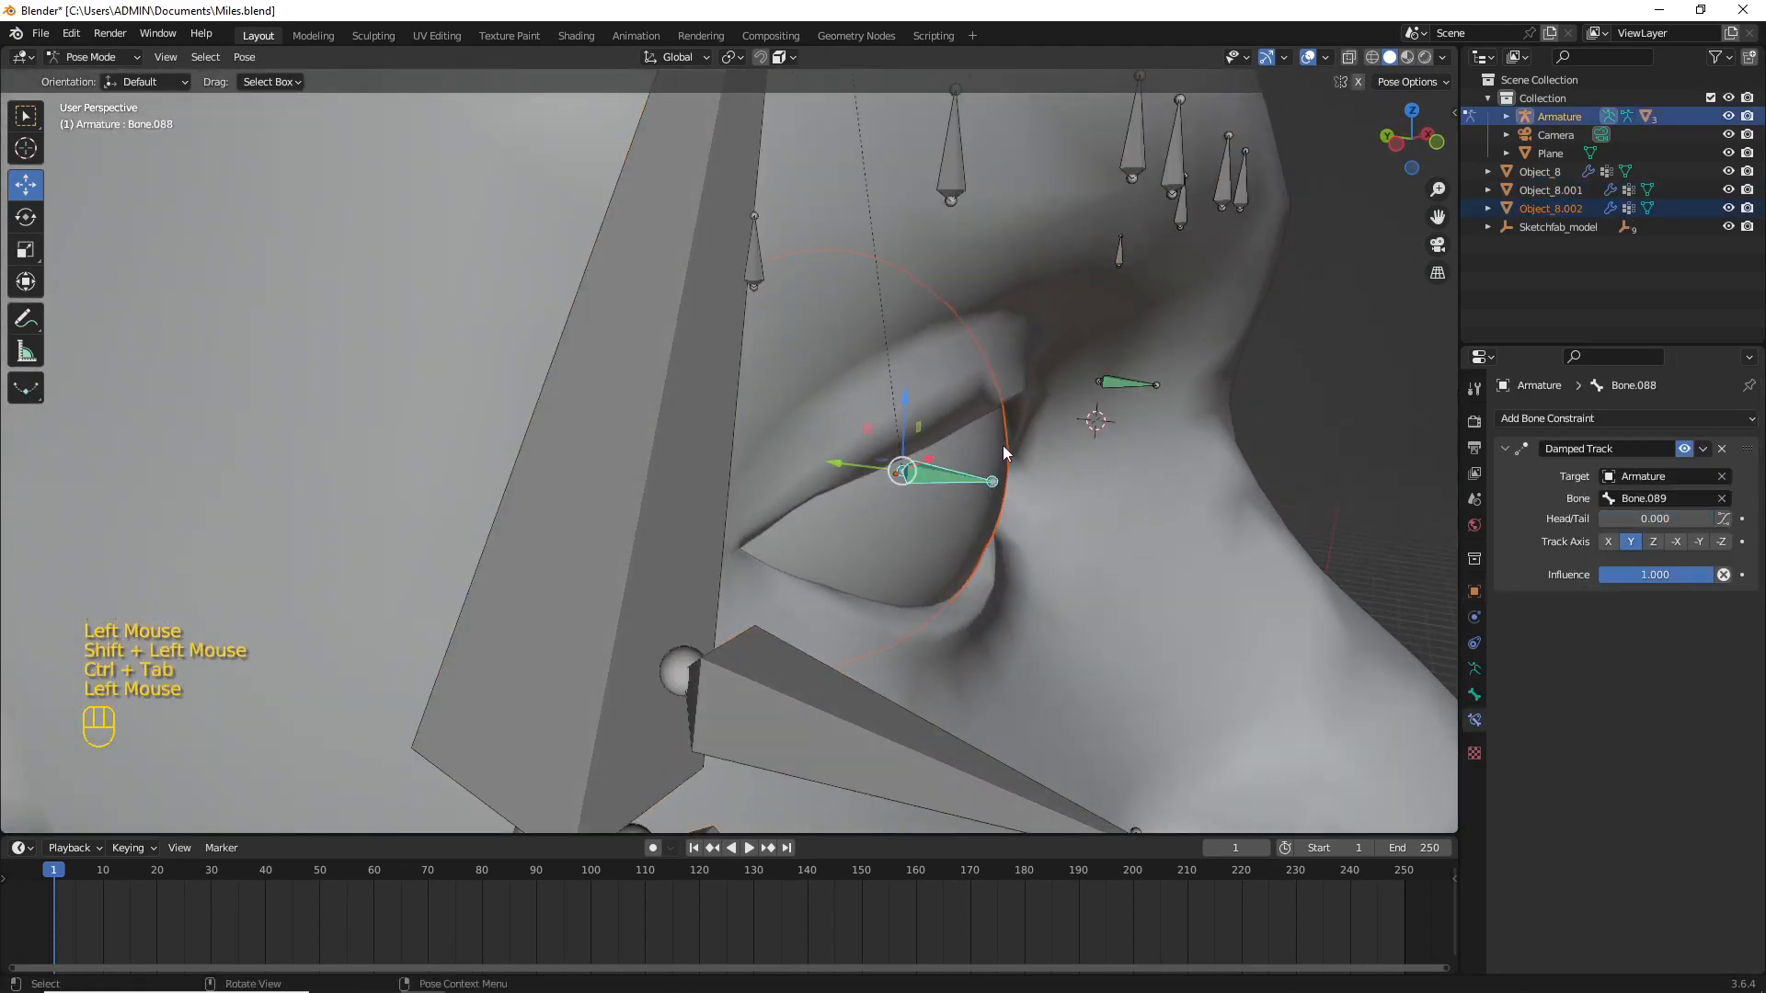
key(ctrl+p)
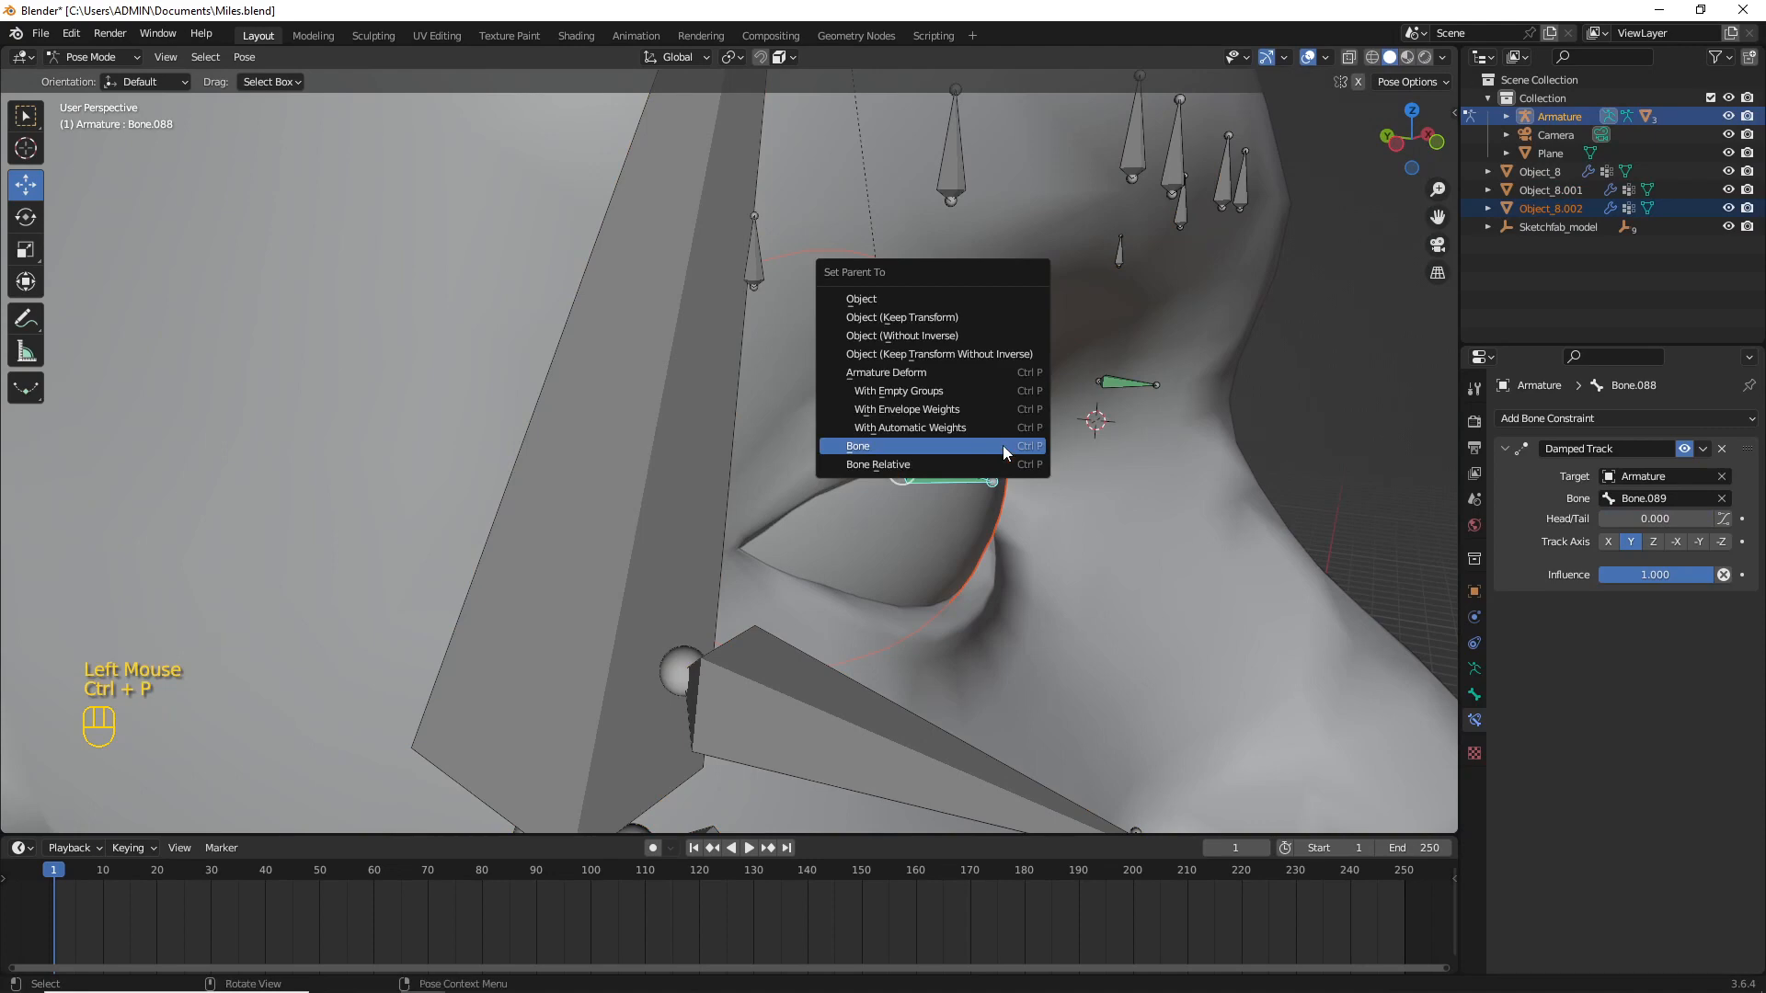
click(1003, 446)
Step: Enter Weight Paint mode on the face mesh and move the mouth-corner bone (Bone.040) to check its influence
key(ctrl+Tab)
scroll(962, 421, down, 3)
key(alt+a)
mouse_move(962, 421)
middle_down()
mouse_move(901, 455)
mouse_move(760, 443)
middle_up()
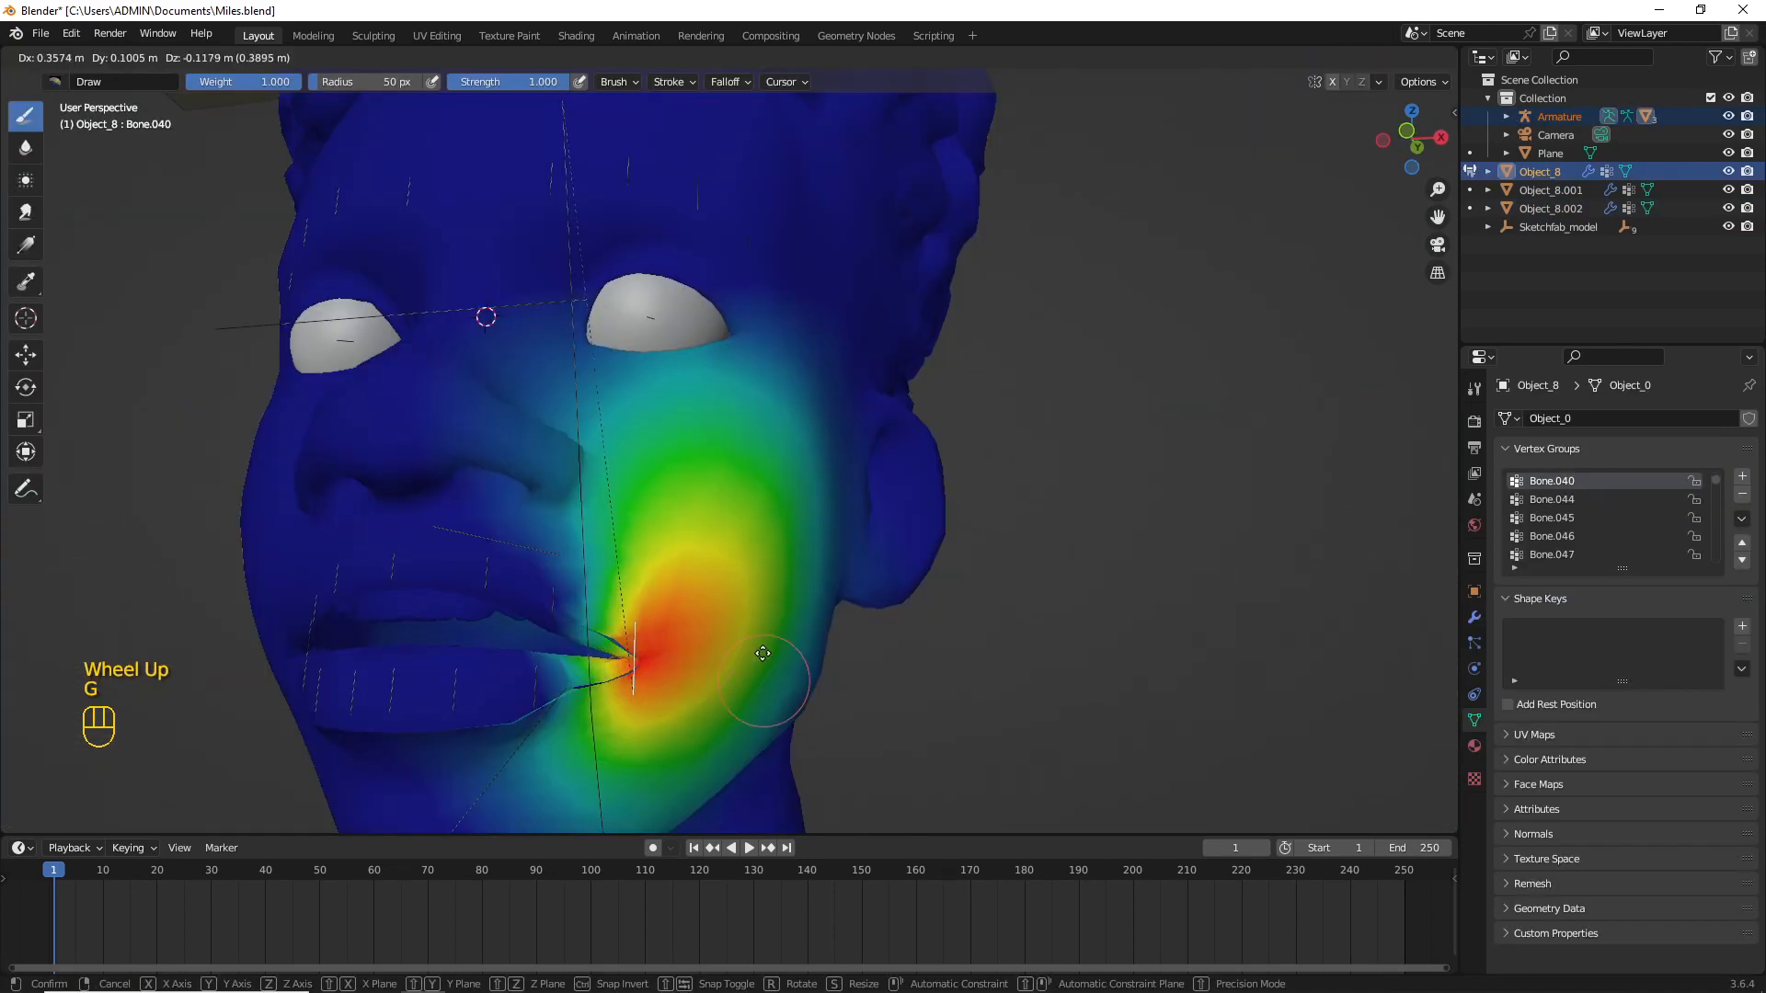
key(g)
click(773, 622)
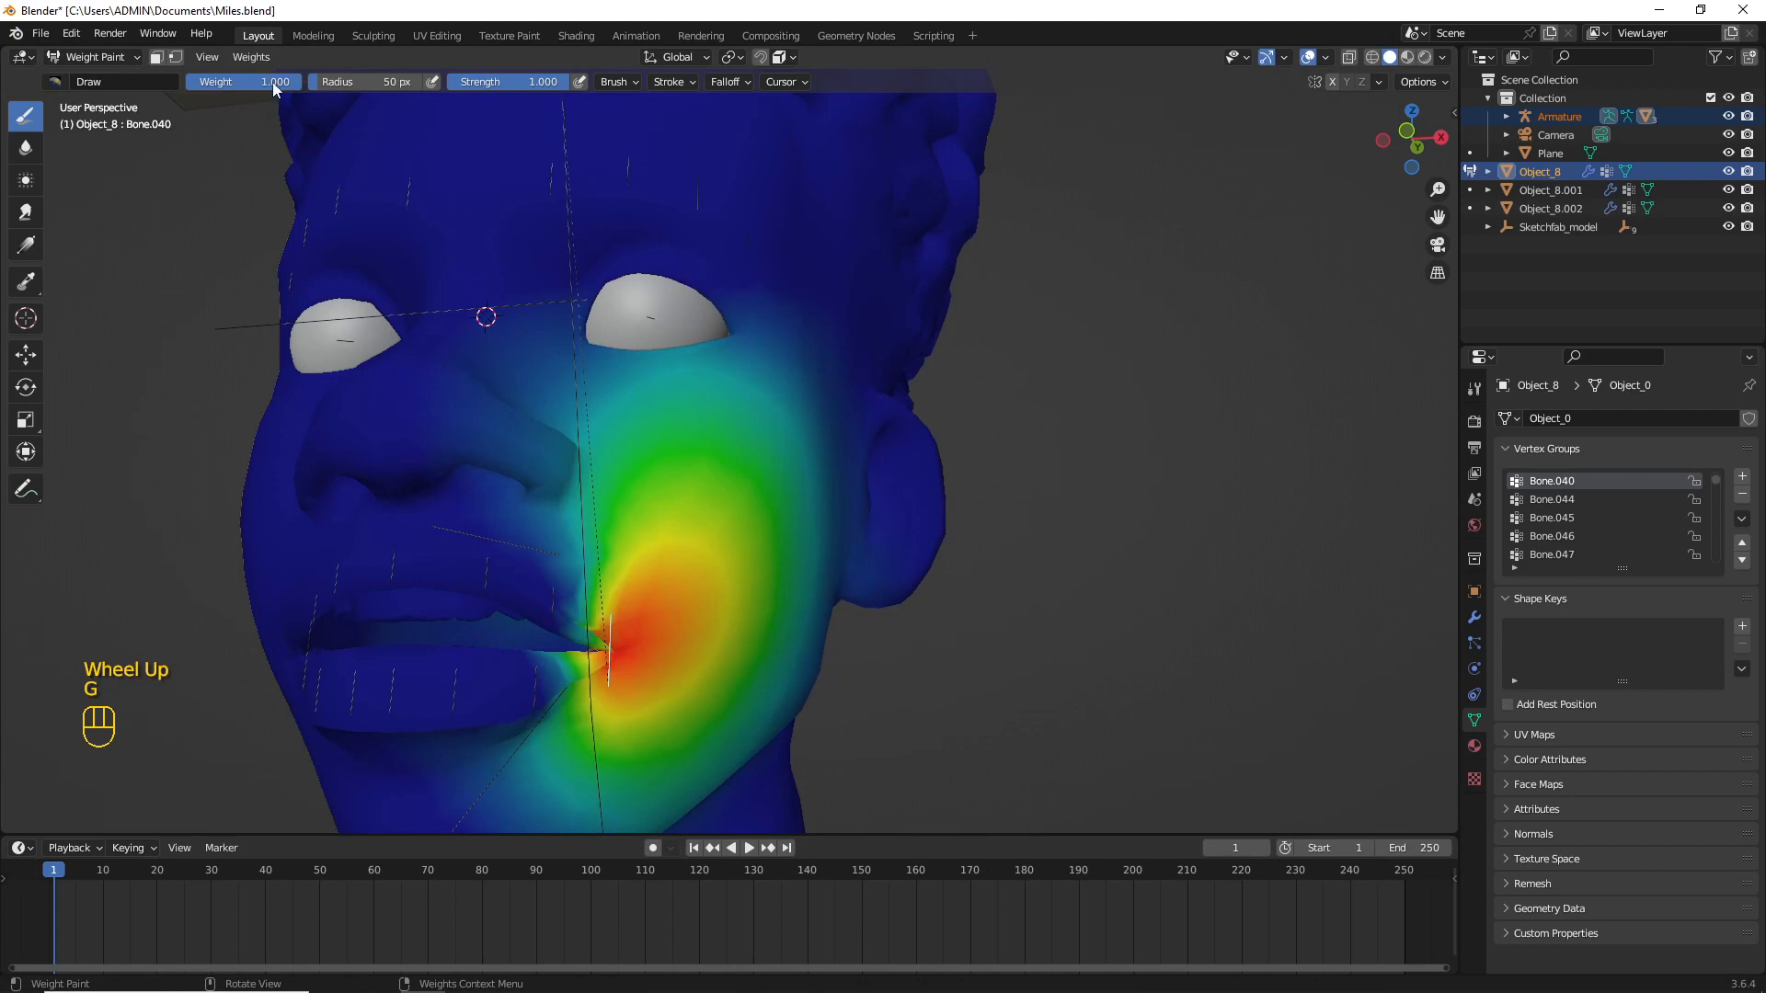
Step: Choose the Subtract brush, resize it and paint away Bone.040's weight around the nose, upper cheek and side of the face
click(59, 81)
click(449, 147)
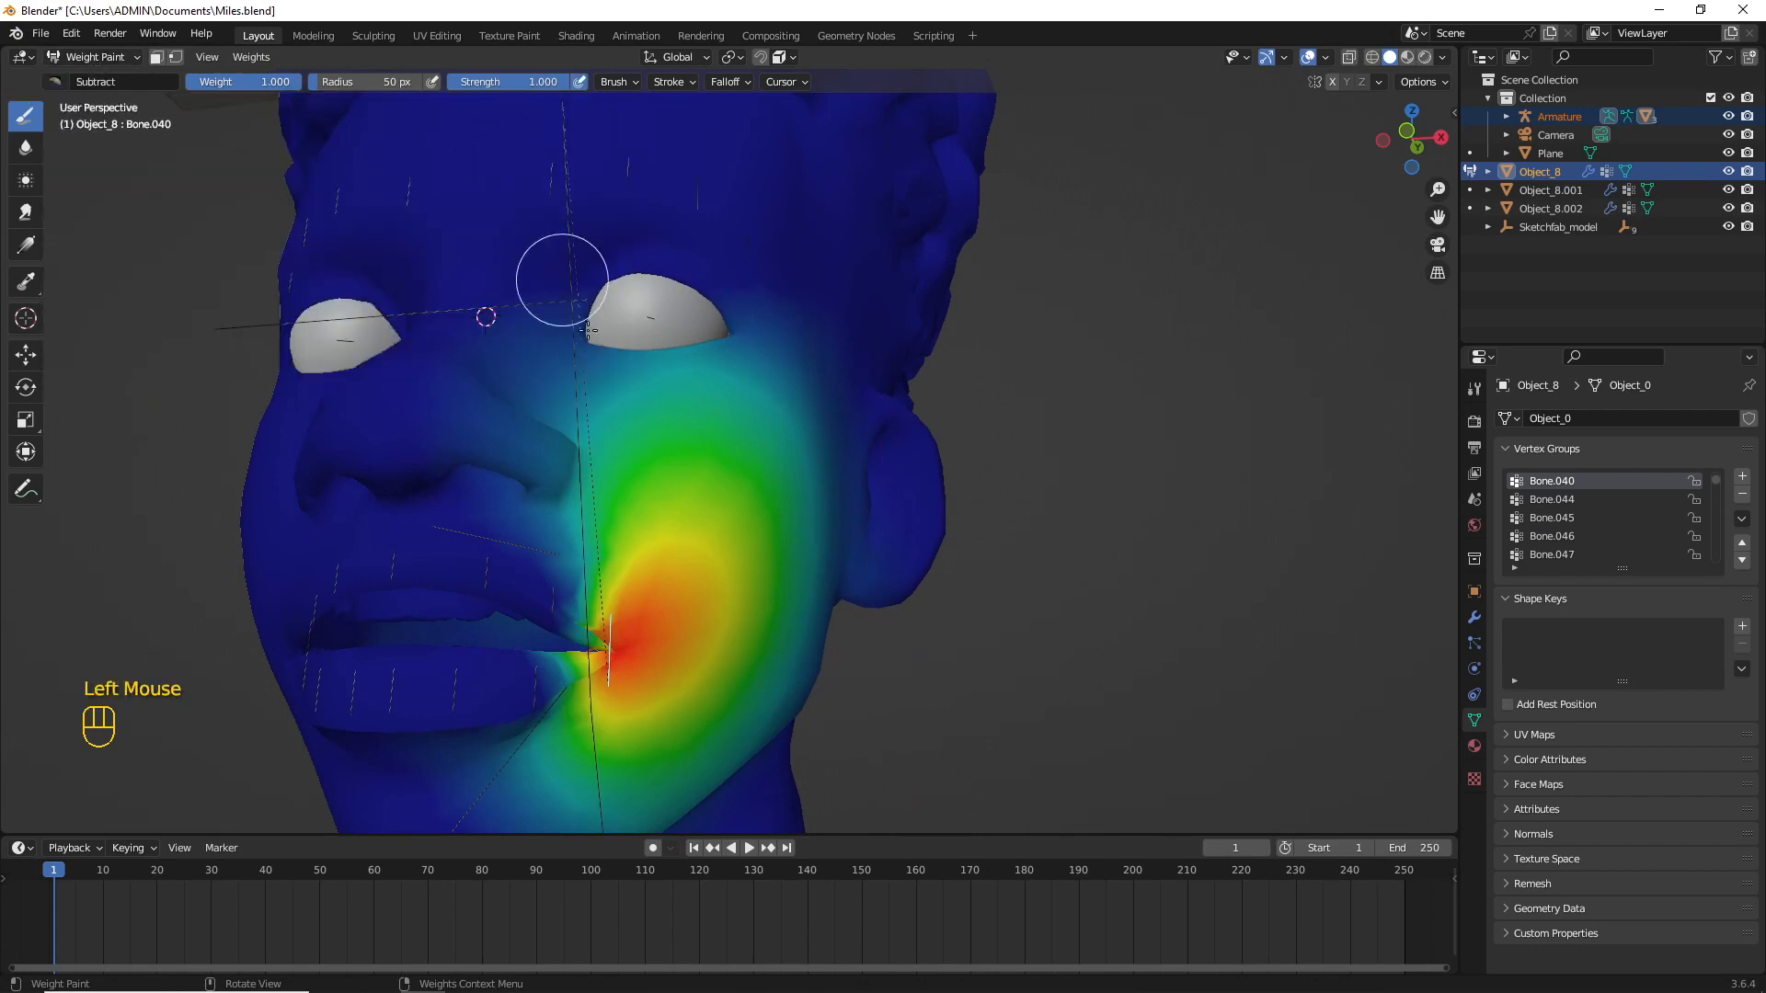
key(f)
click(676, 434)
mouse_move(607, 424)
mouse_down()
mouse_move(521, 454)
mouse_move(470, 426)
mouse_move(496, 469)
mouse_up()
mouse_move(504, 484)
mouse_down()
mouse_move(514, 501)
mouse_move(481, 316)
mouse_move(788, 322)
mouse_move(874, 452)
mouse_up()
drag(874, 453, 844, 640)
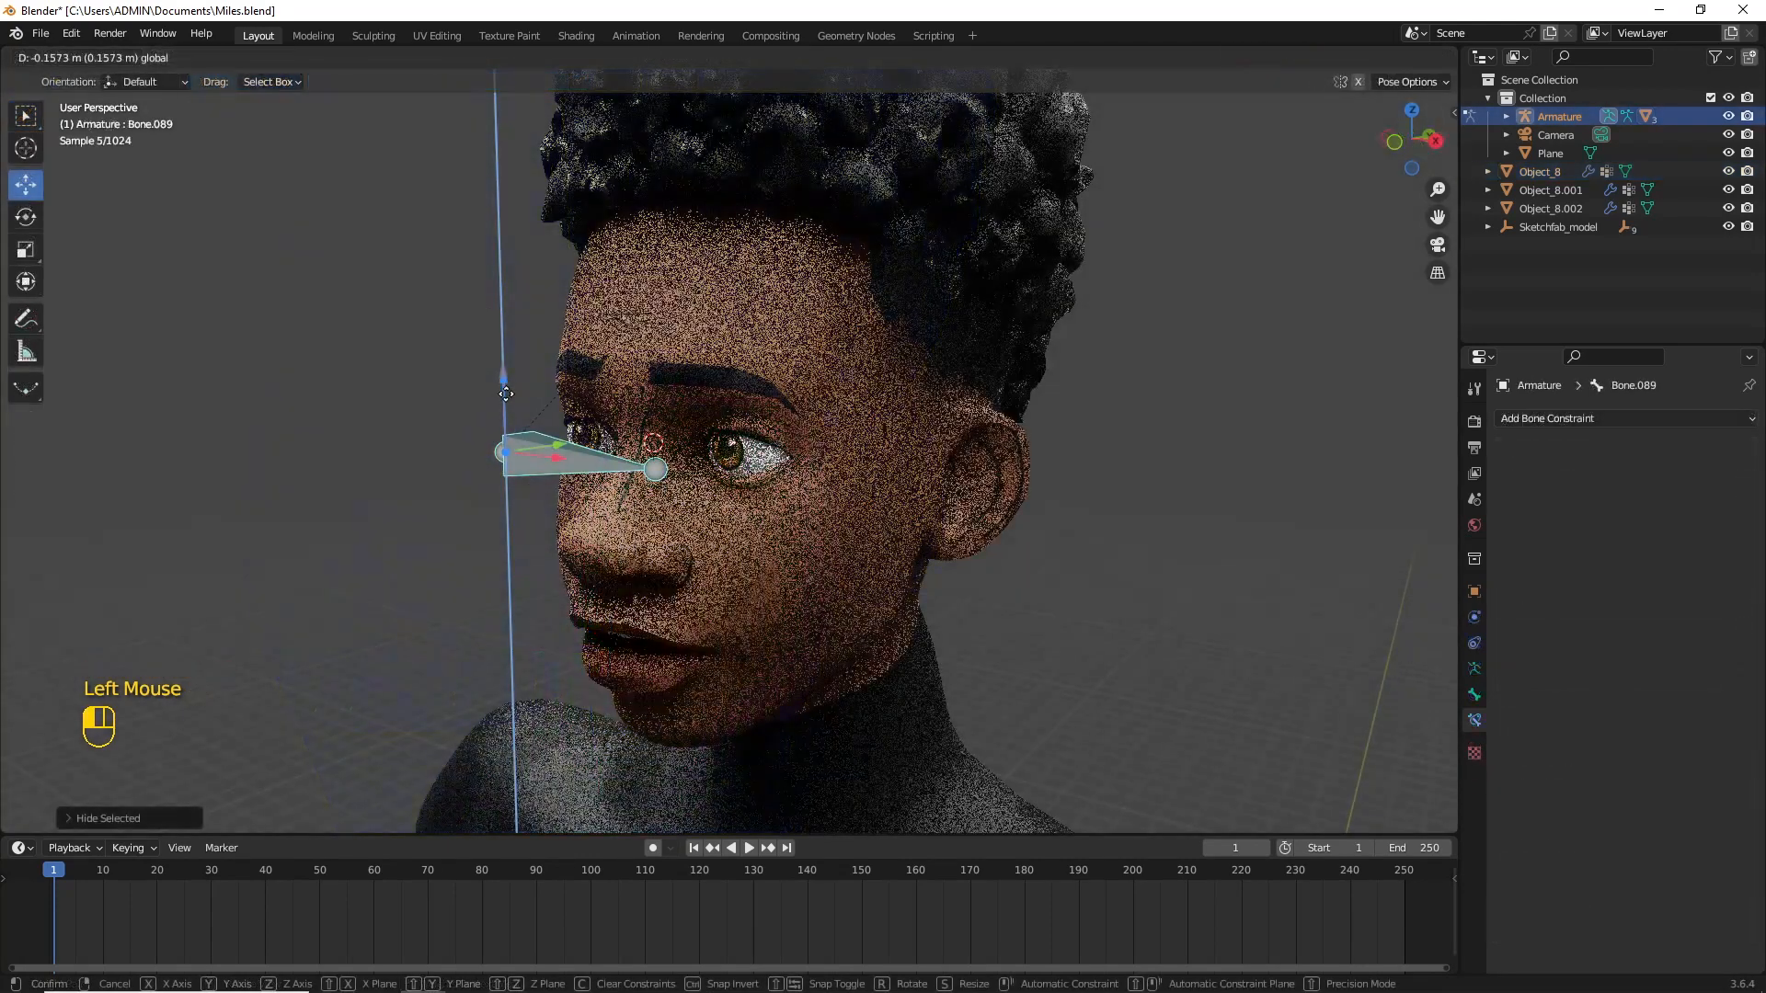